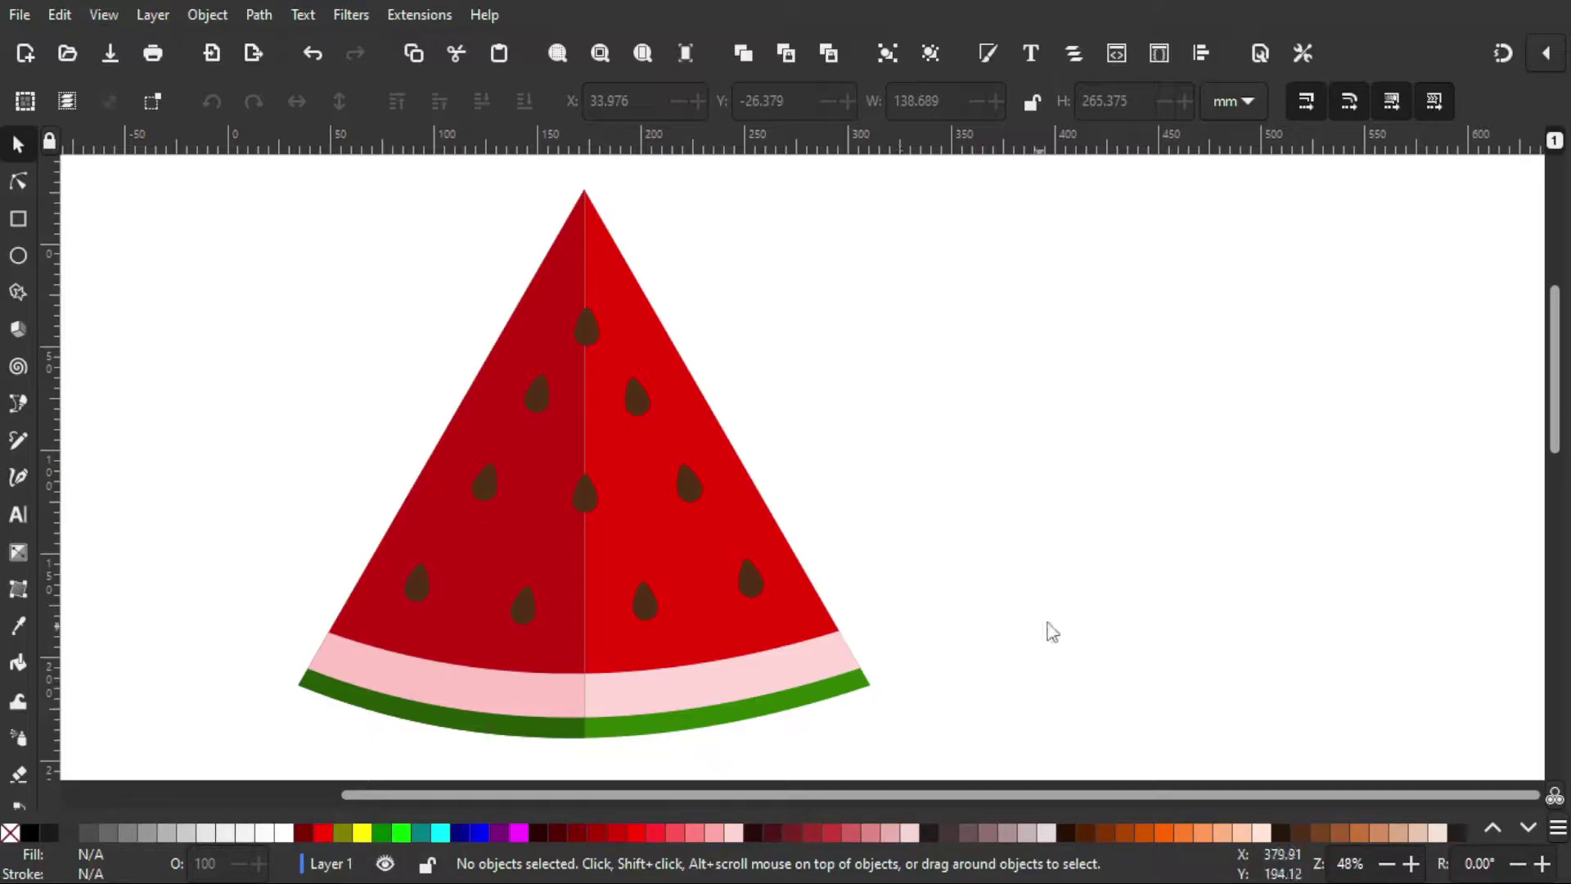
Dock the Fill and Stroke, Layers and Objects, and Align and Distribute panels beside the drawing
left_click(988, 51)
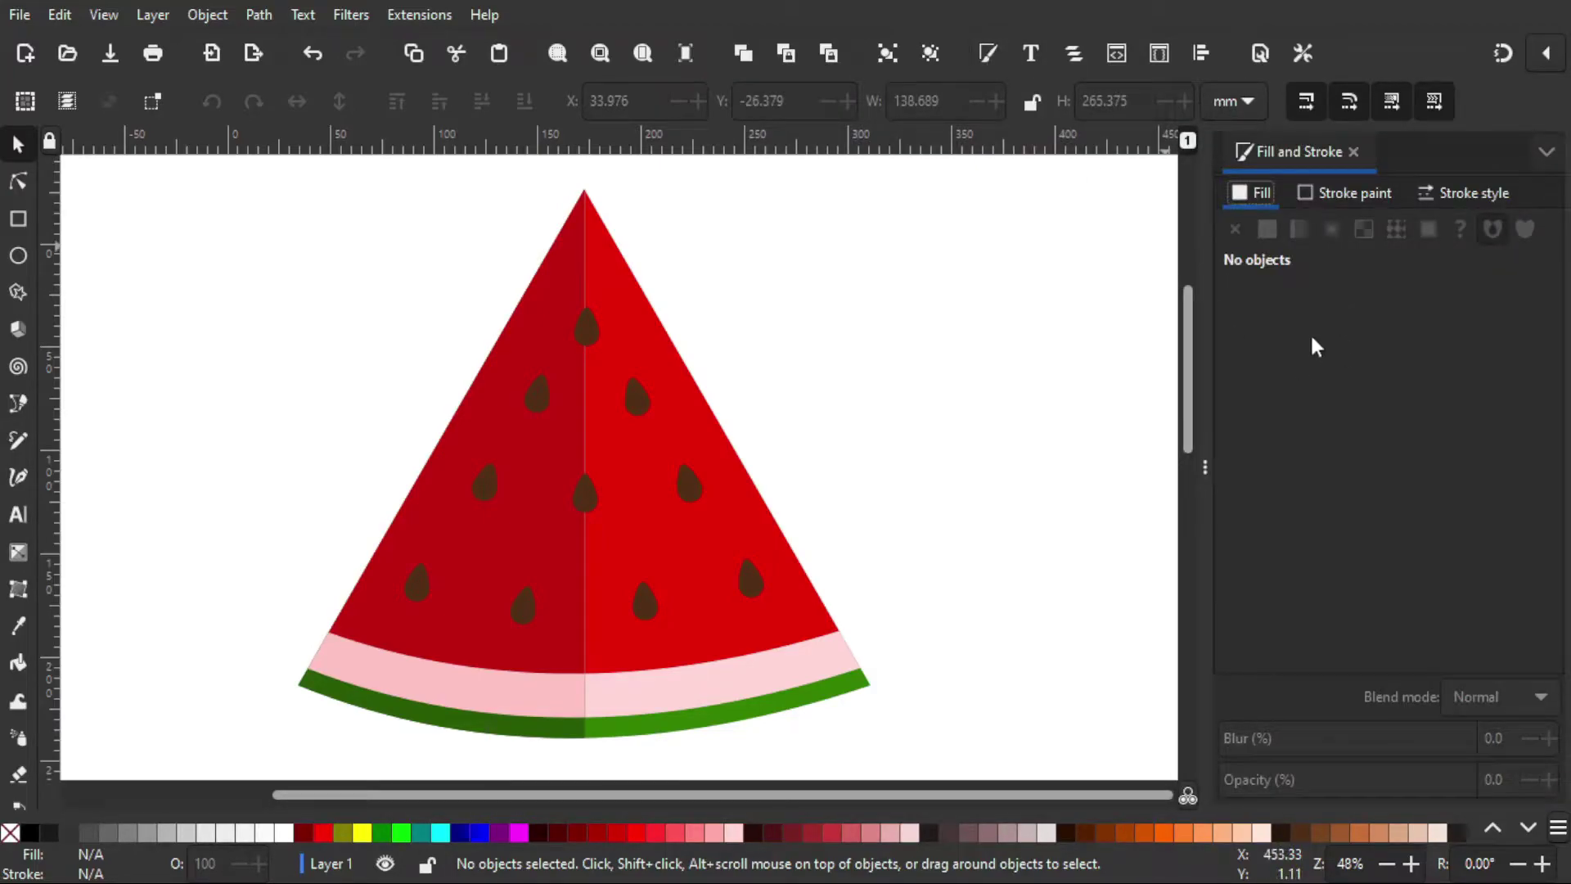
left_click(1075, 55)
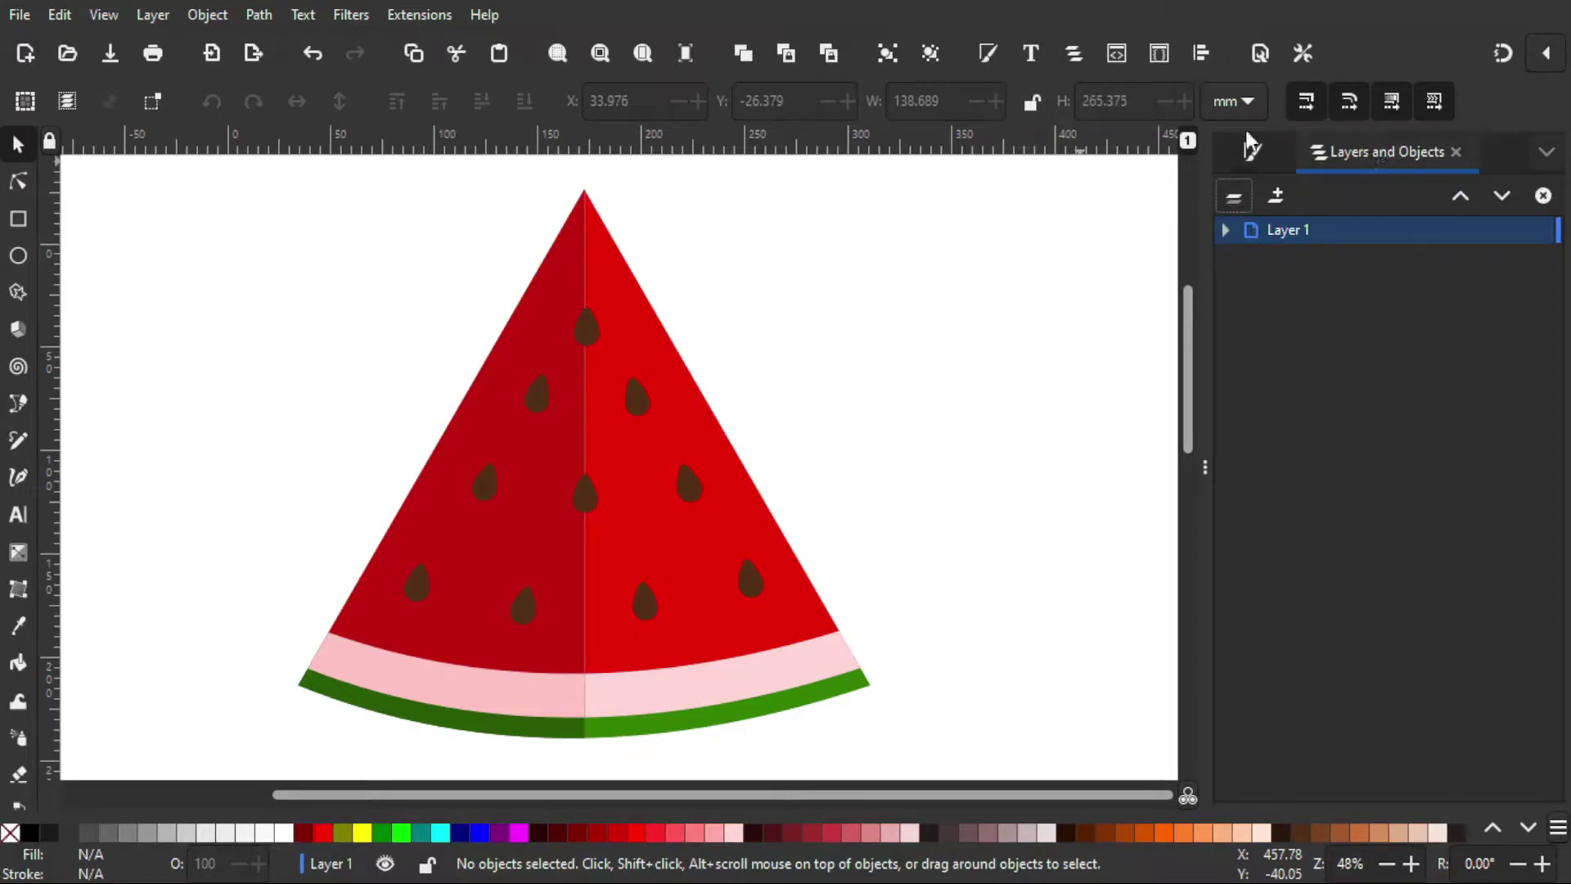
left_click(1203, 54)
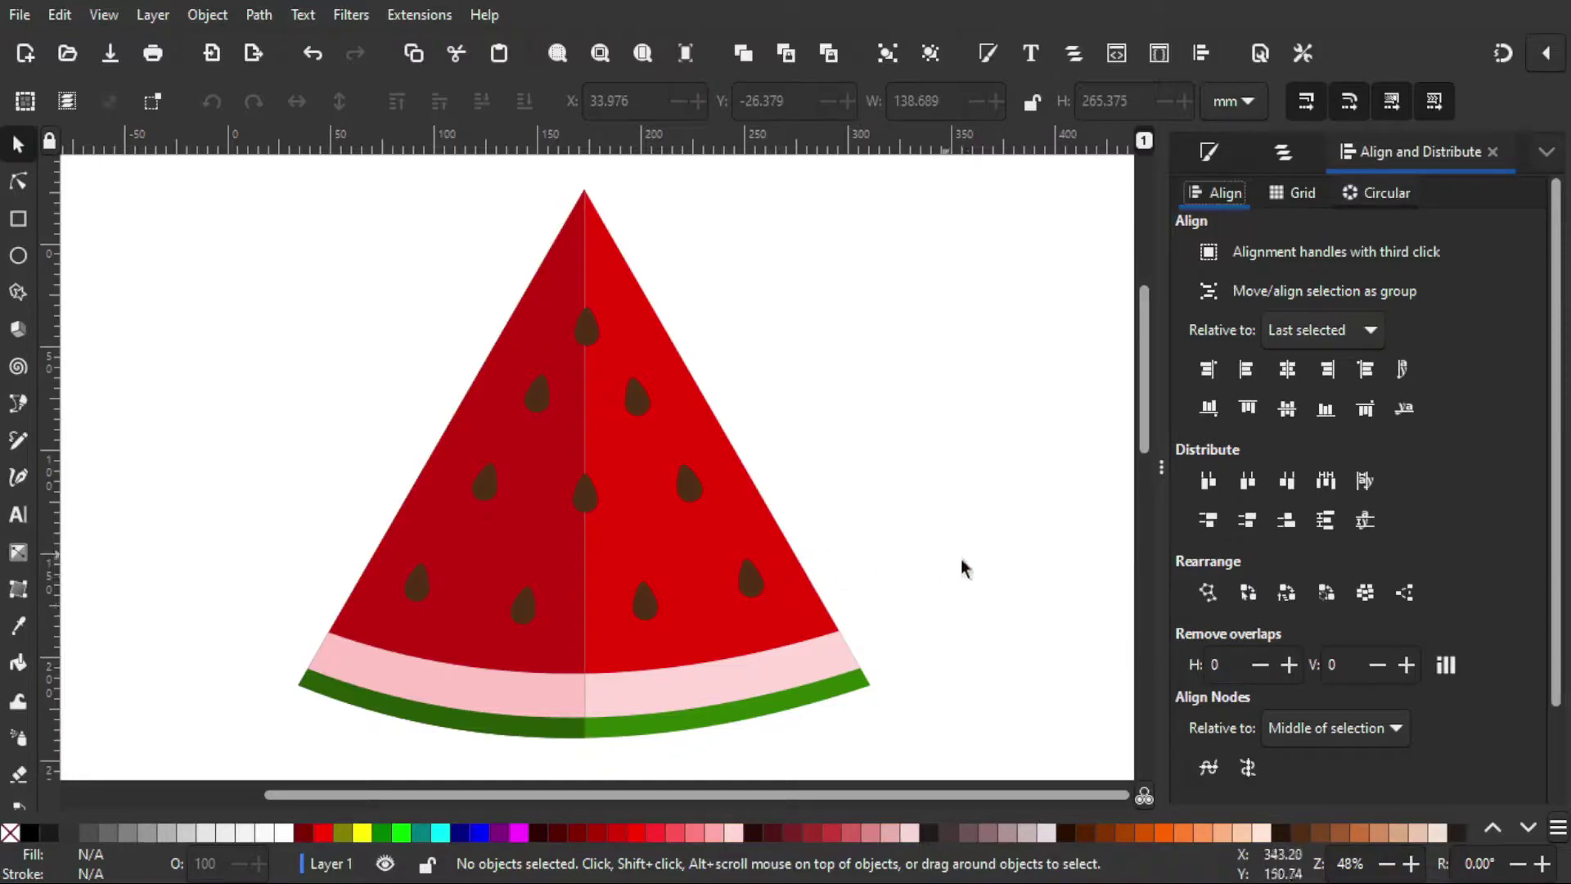
Pan and zoom out to 34% so the watermelon sits at the left edge of the view
left_click_drag(1034, 633, 813, 637)
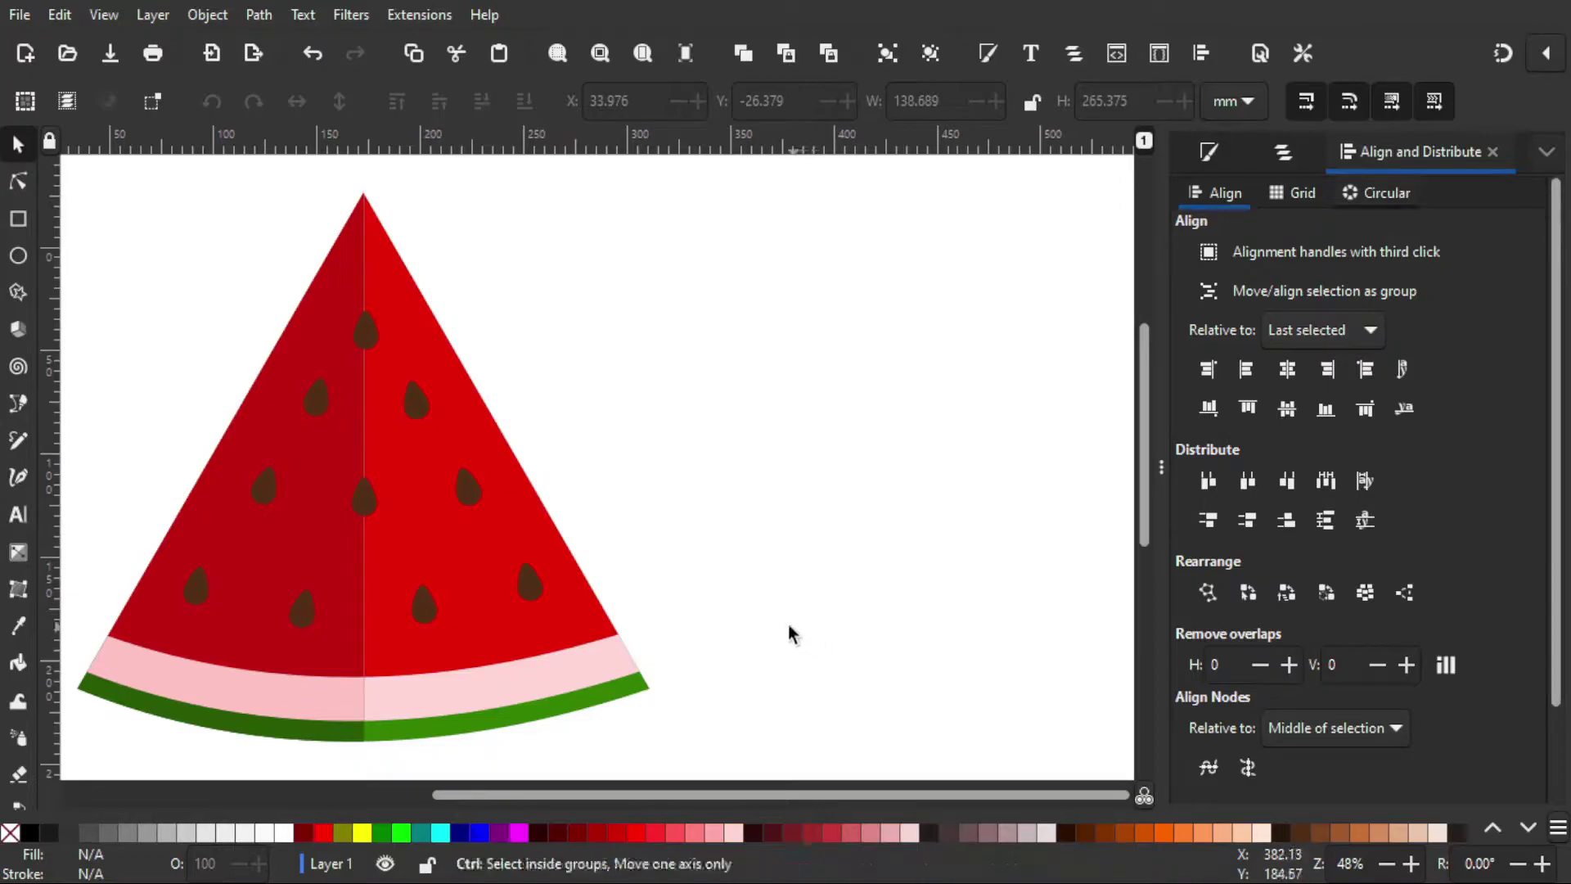
scroll(798, 634, "down", 1, "ctrl")
left_click_drag(959, 671, 477, 646)
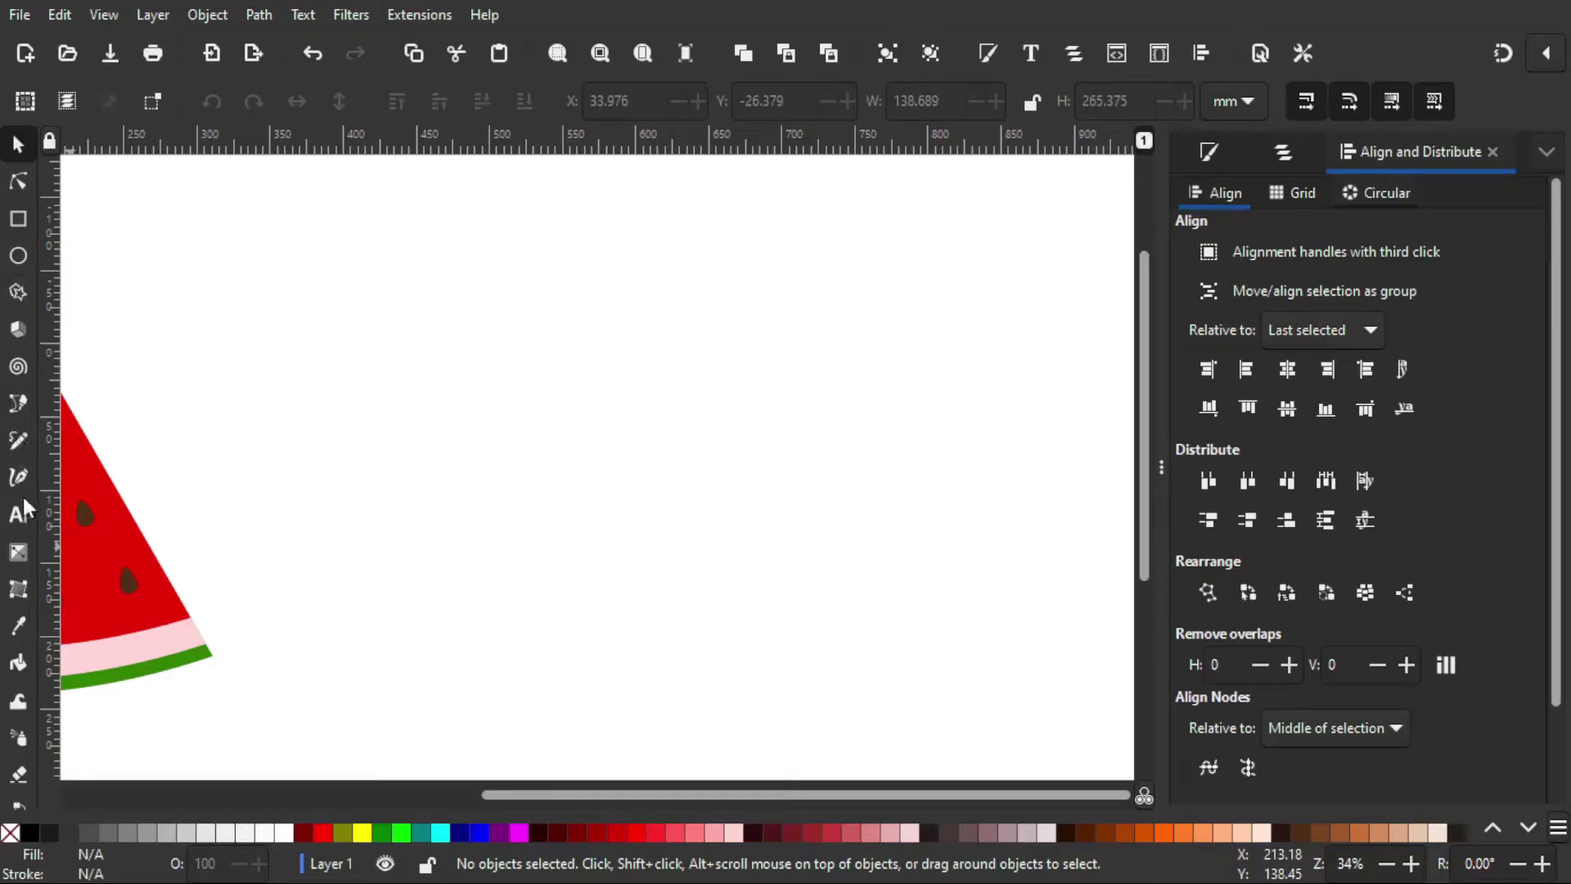
Draw a 3-corner dark green triangle, about 275 × 238 mm, right of the watermelon
left_click(18, 292)
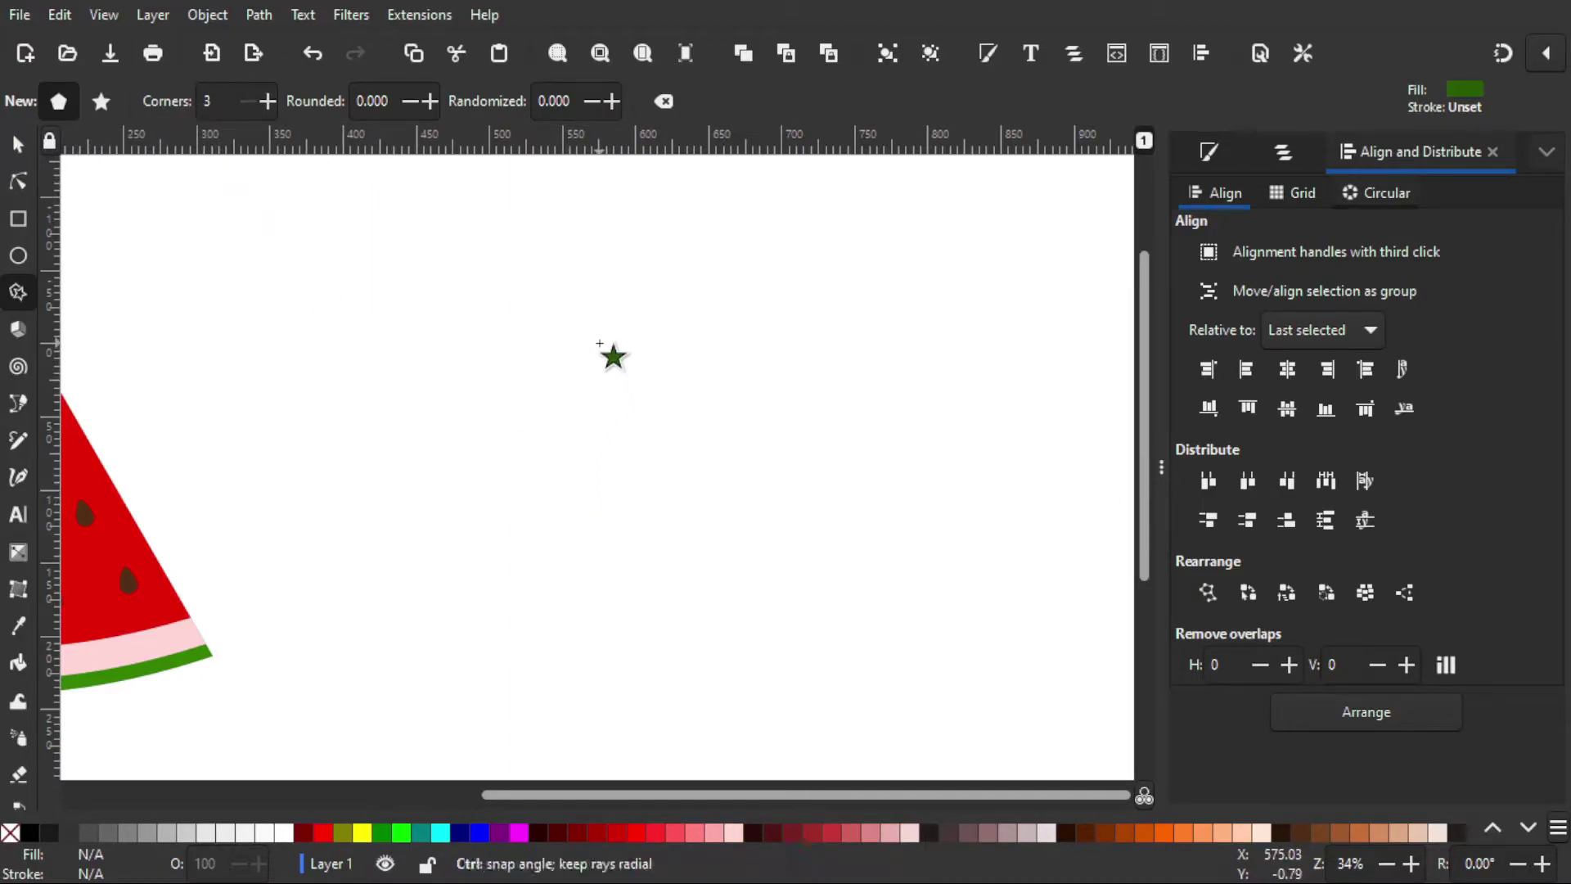
left_click_drag(599, 327, 789, 458)
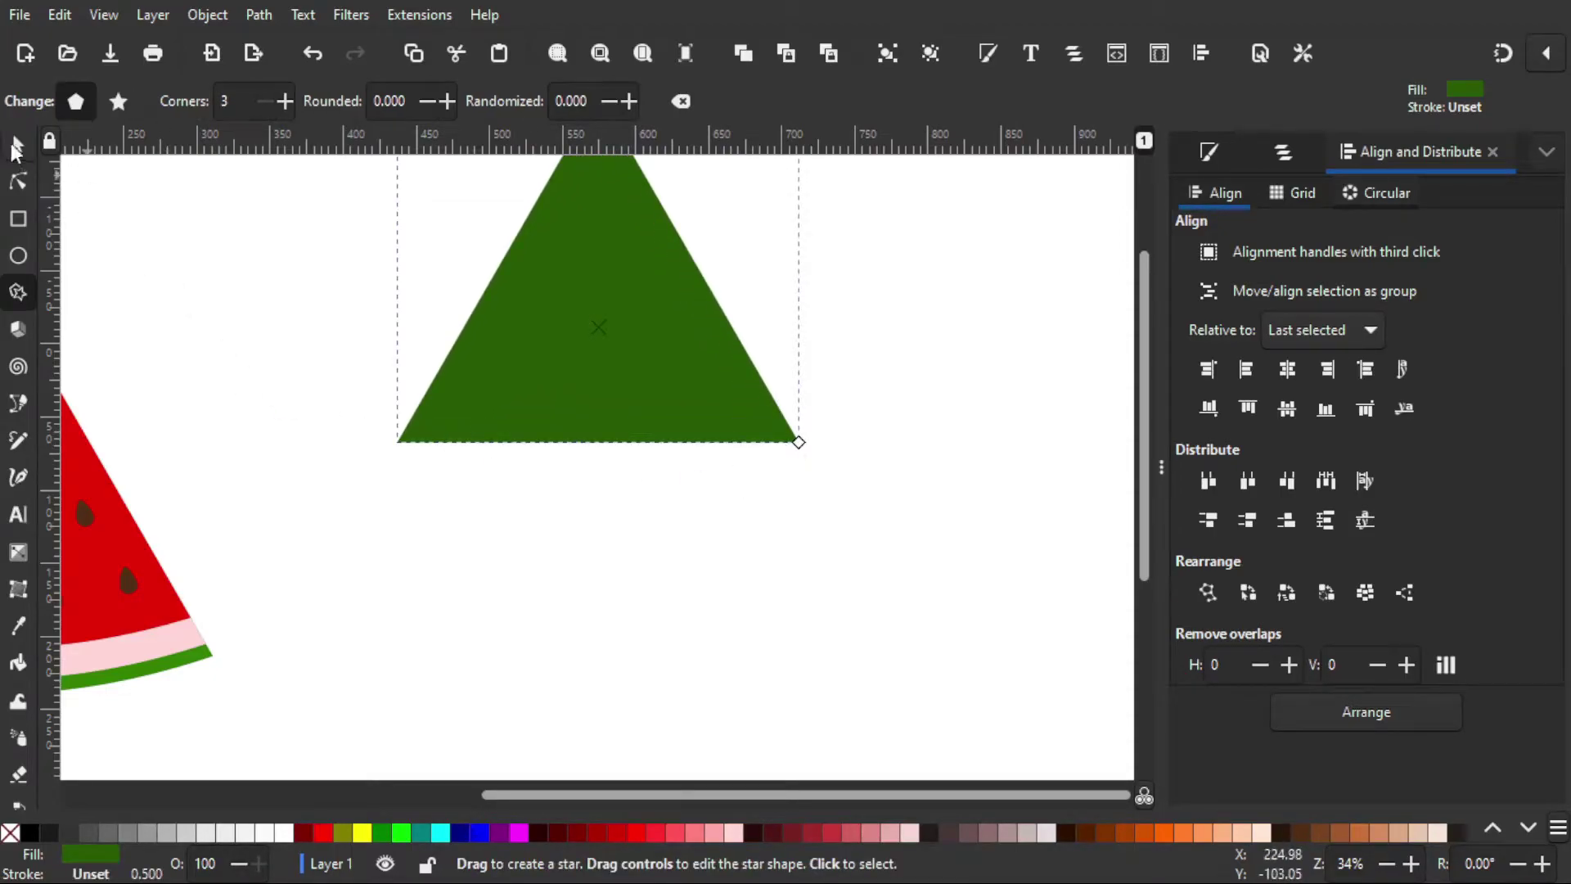
left_click(18, 145)
left_click_drag(615, 352, 691, 462)
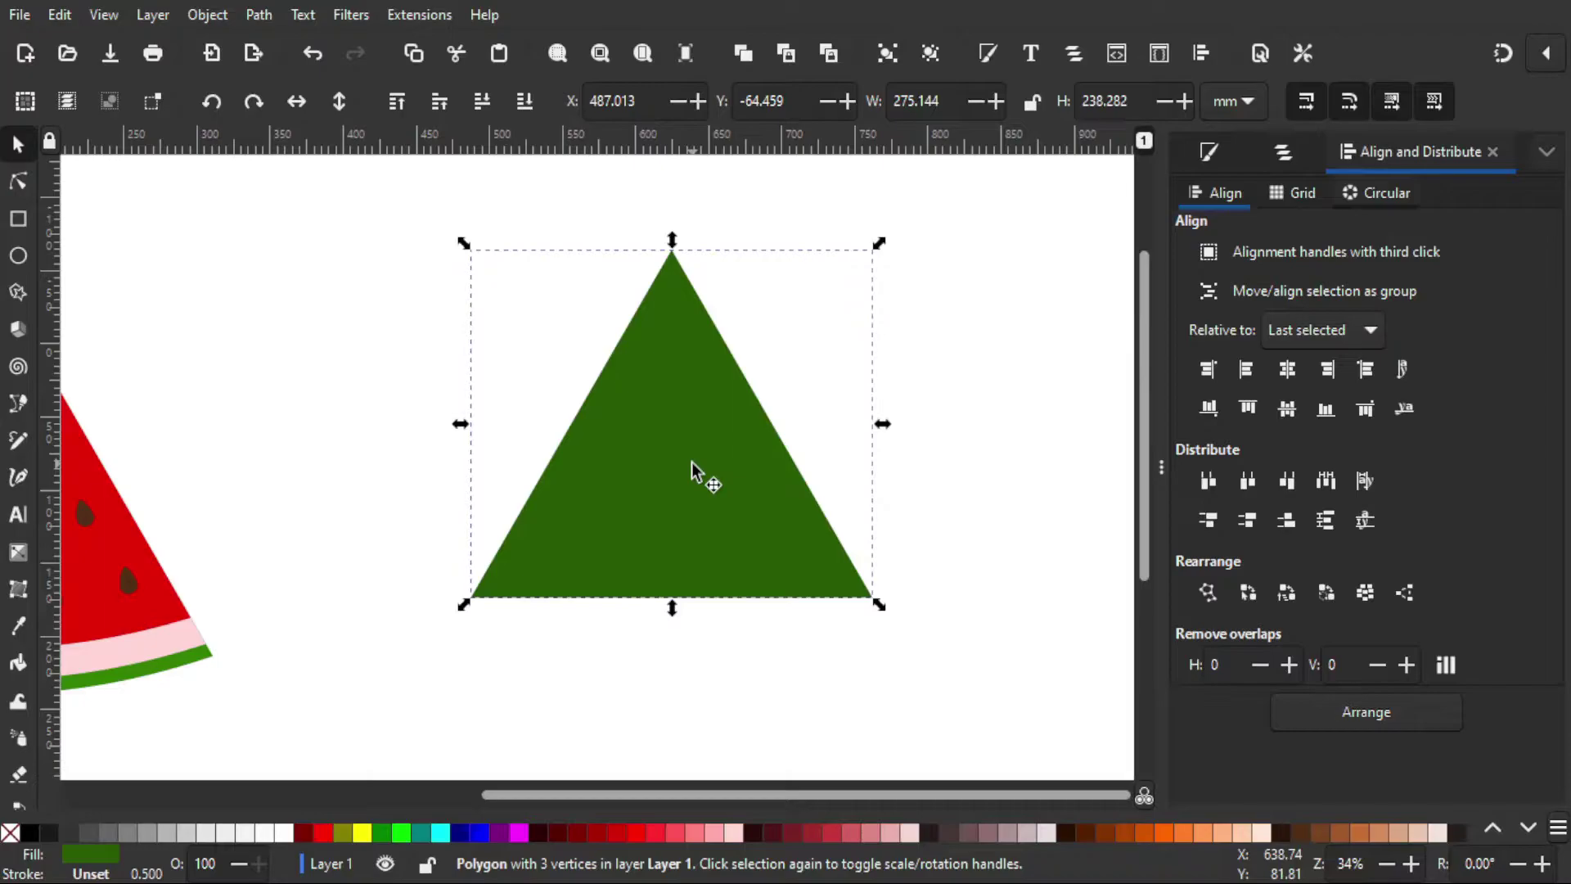
Undo an accidental move of the pink rind and select the green triangle
left_click_drag(316, 660, 477, 620)
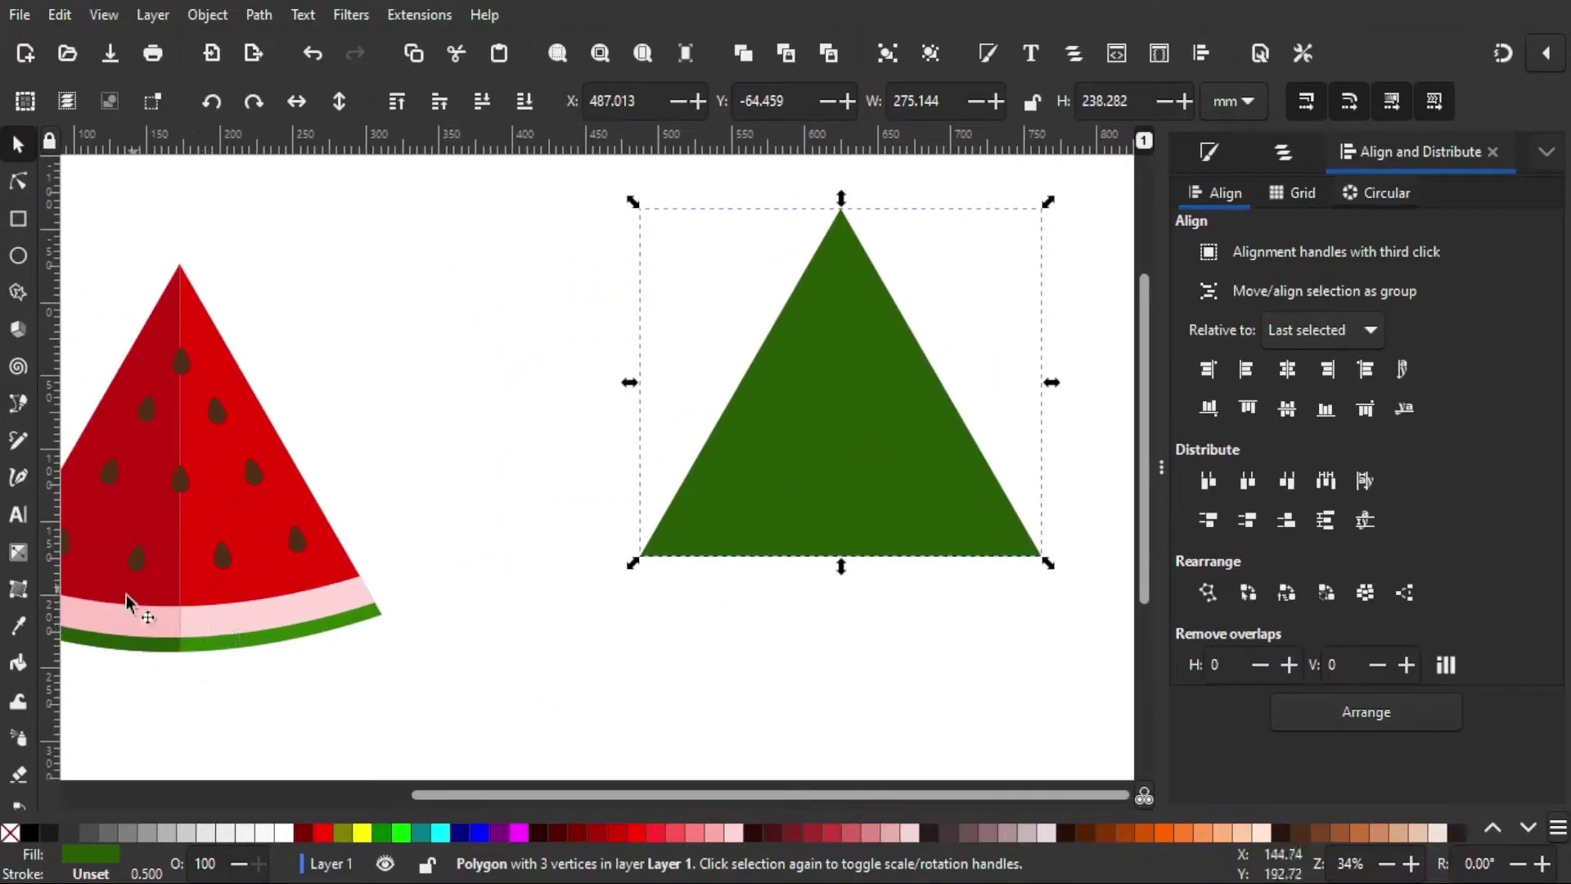
left_click_drag(127, 601, 175, 687)
key("ctrl+z")
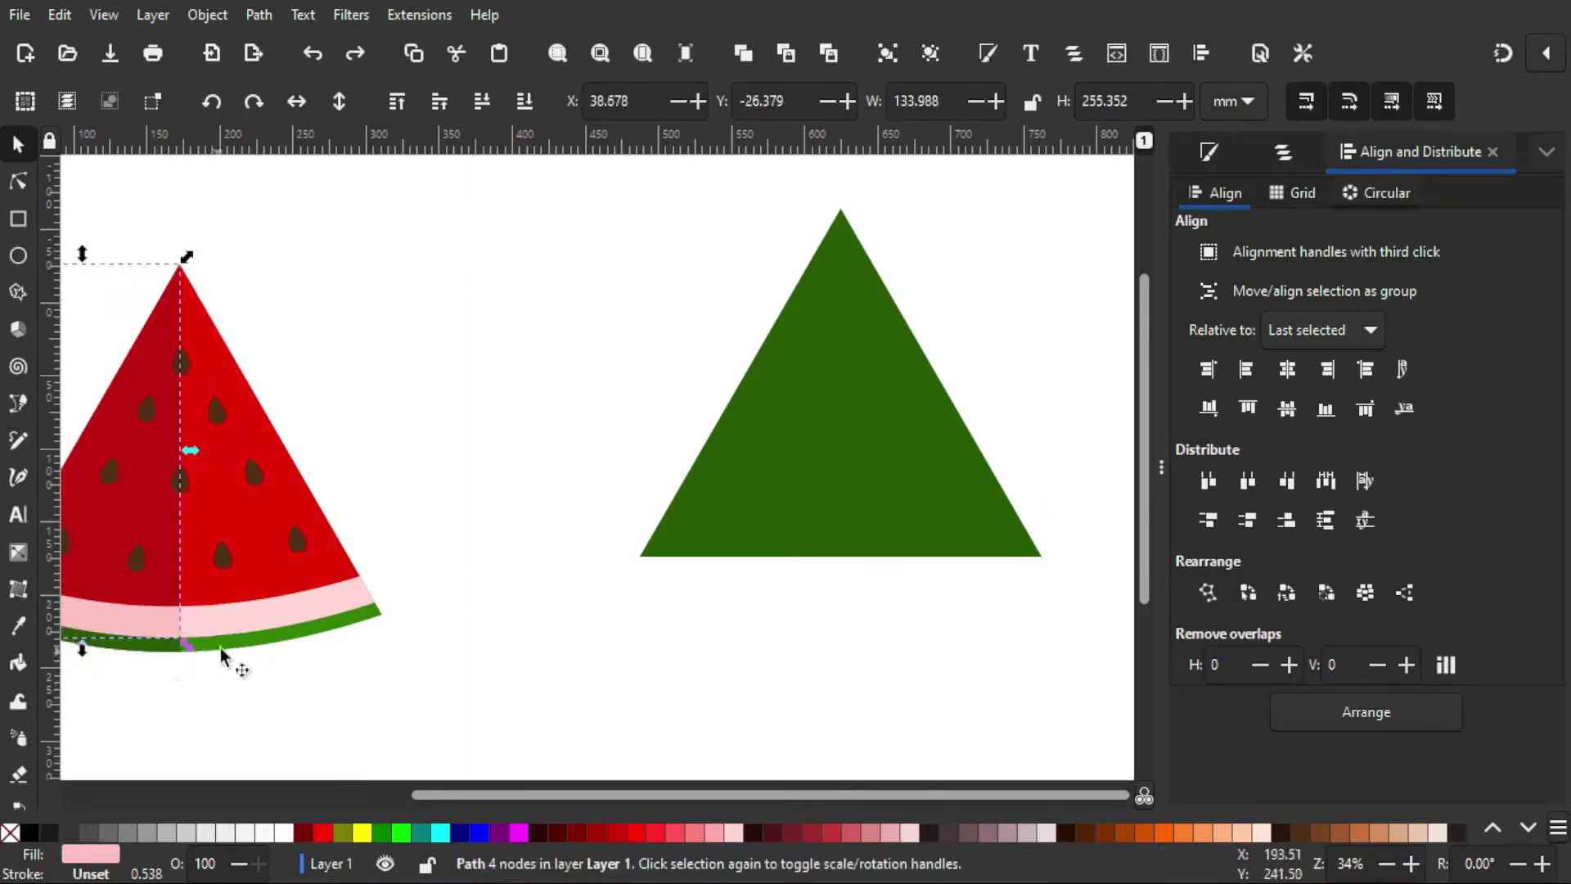
left_click(217, 694)
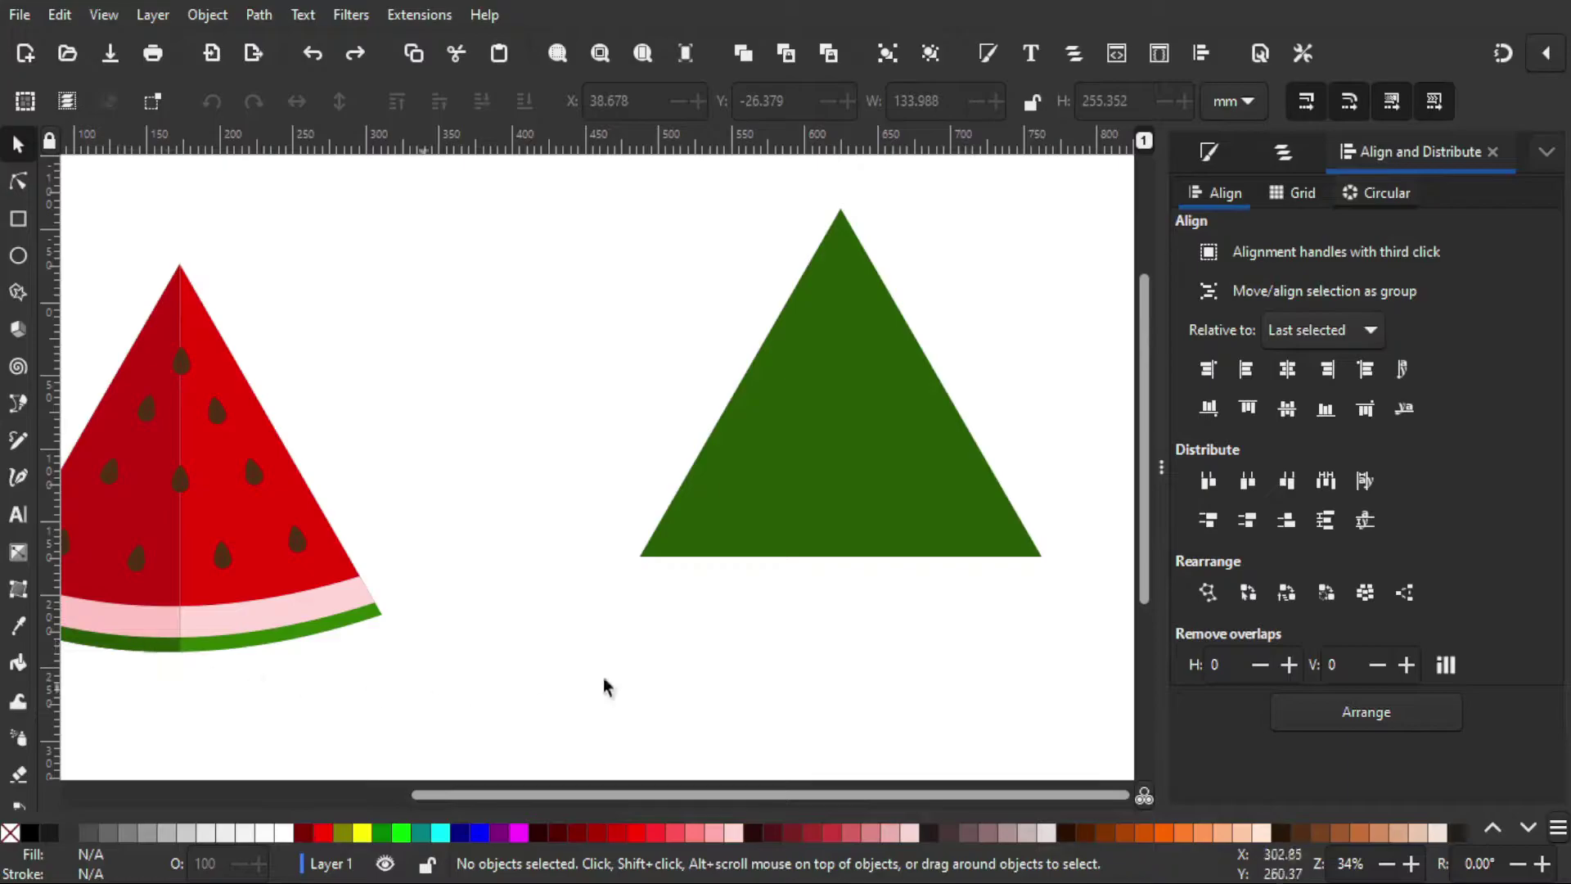
left_click(852, 435)
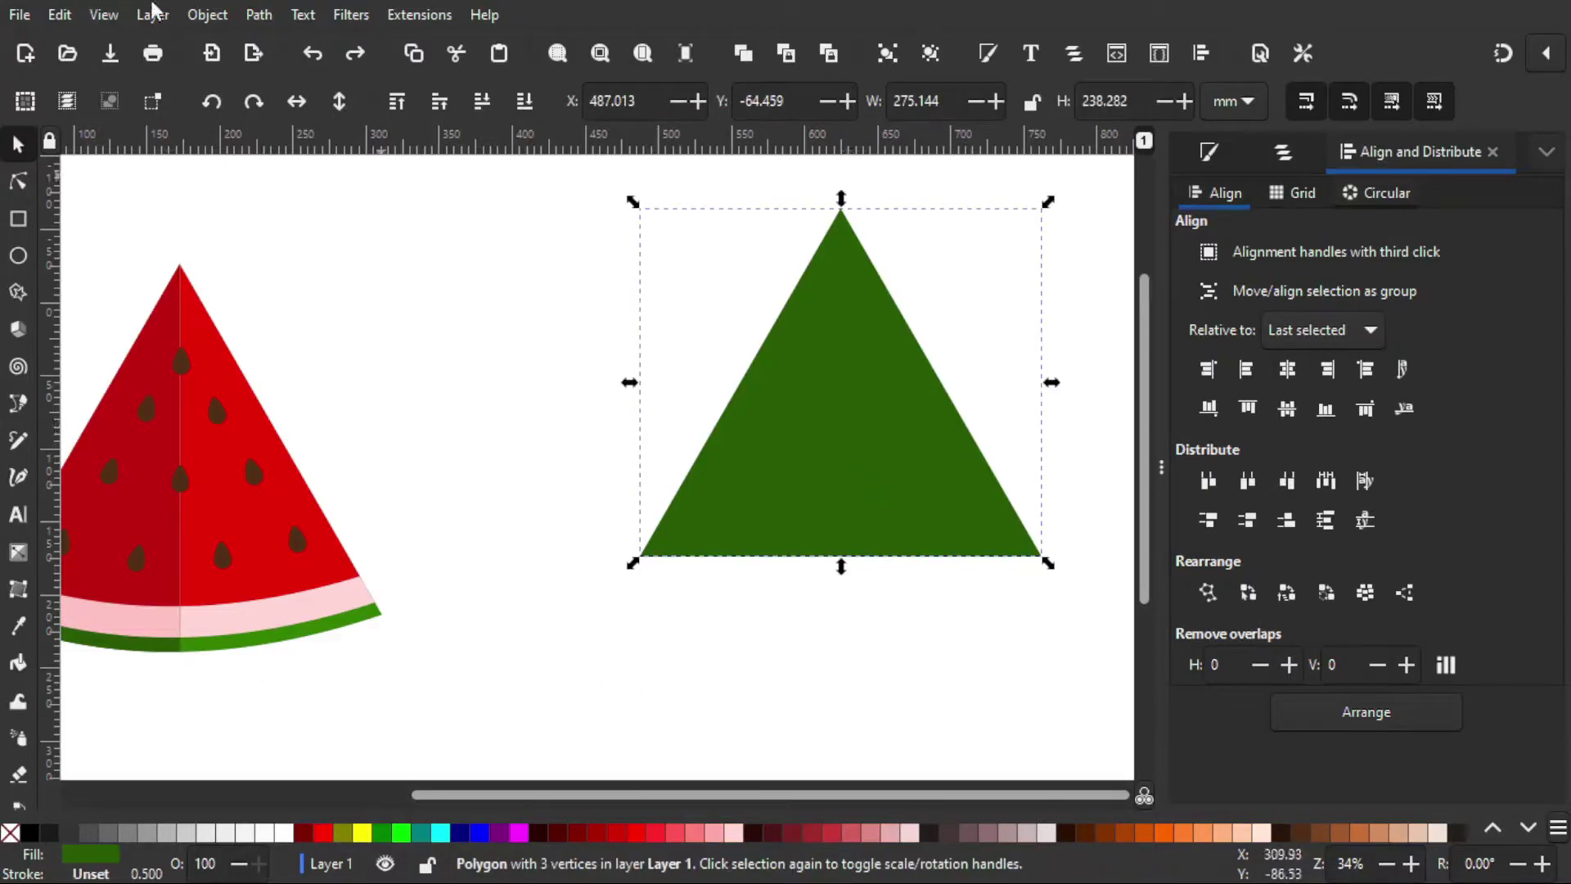
Convert the triangle to a path and bow its bottom edge down into a 275 × 271 mm wedge
left_click(258, 16)
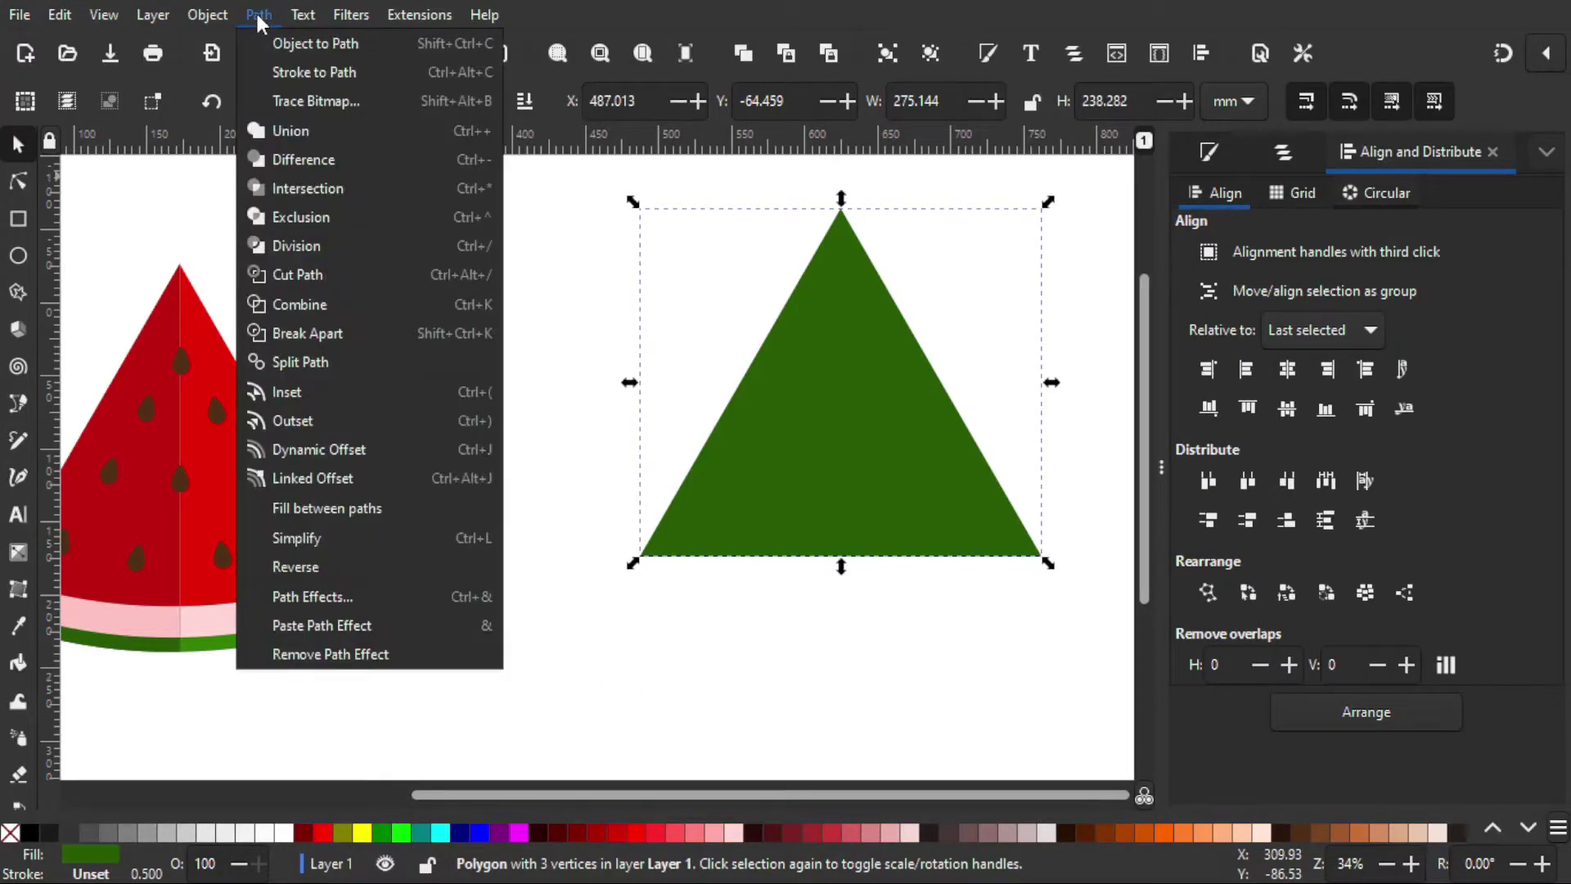
left_click(280, 44)
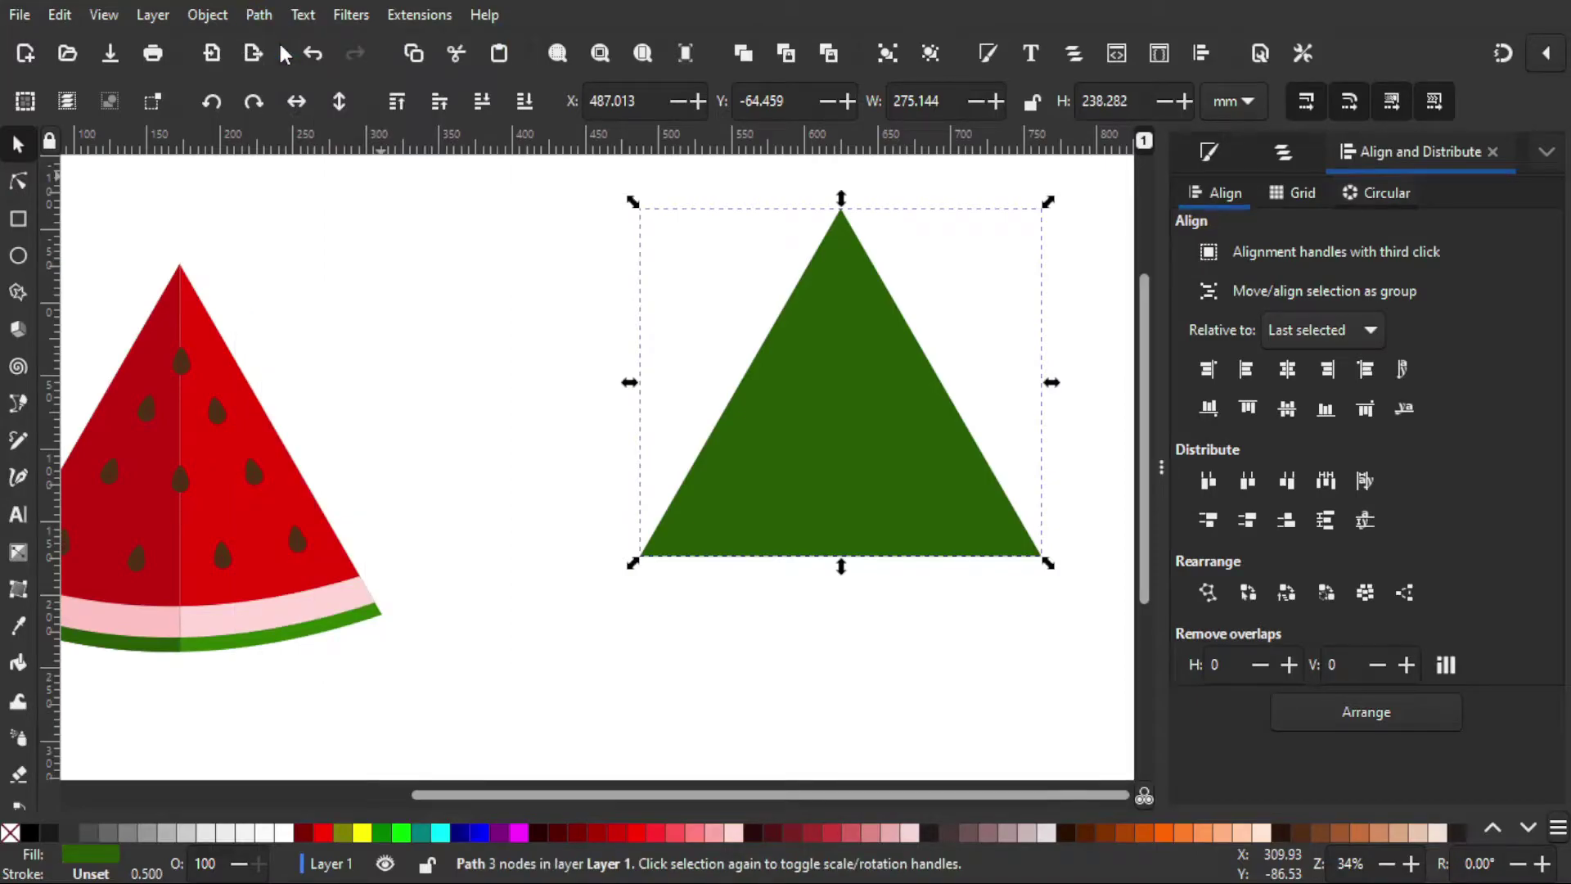
left_click(22, 179)
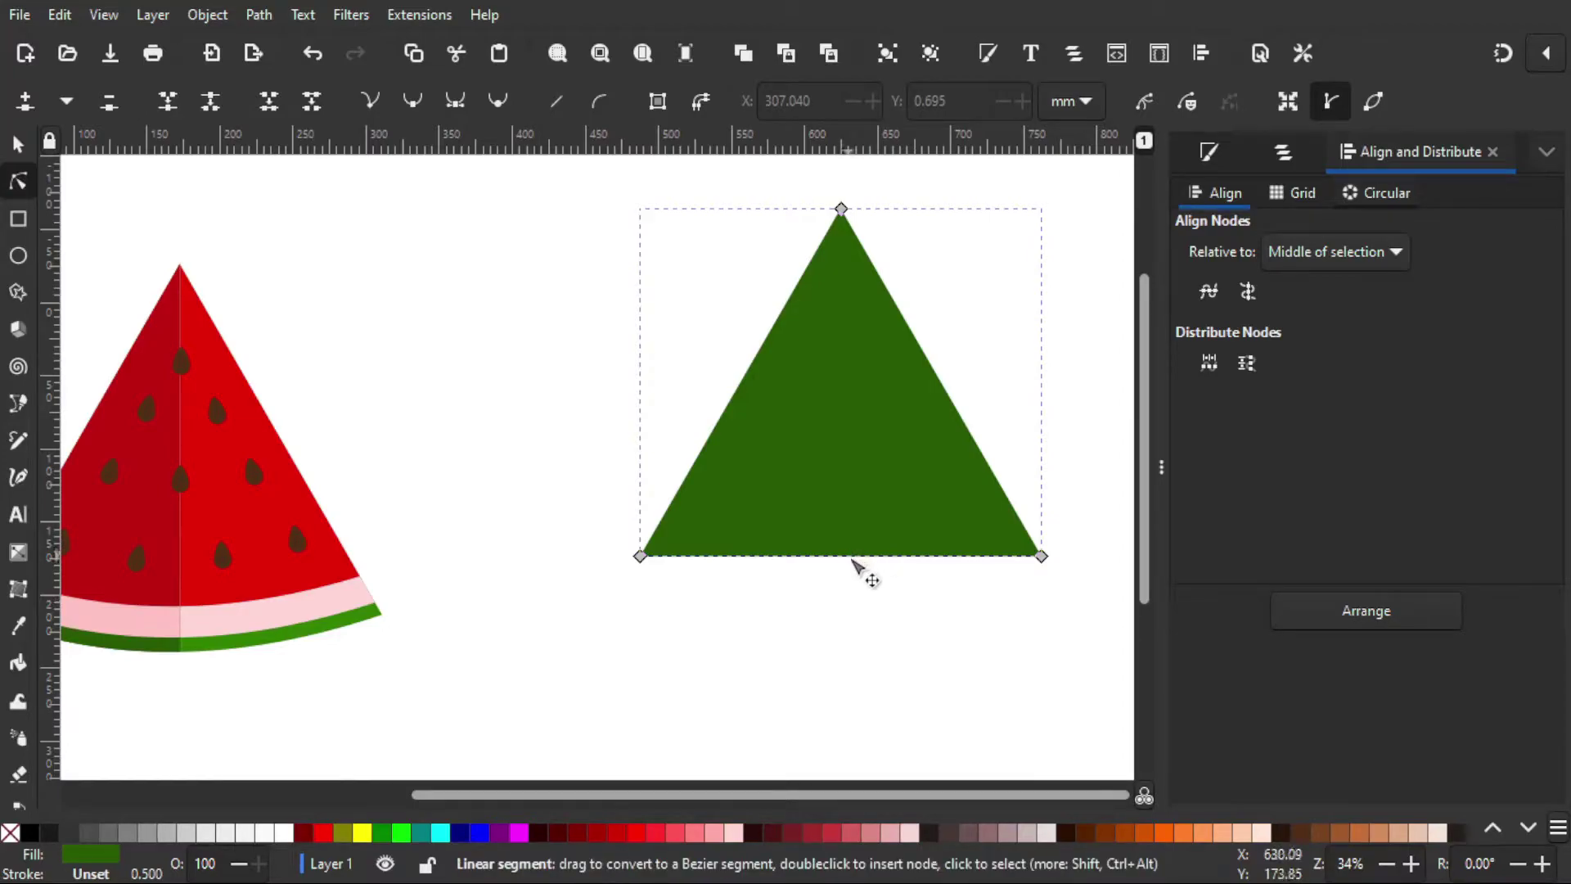
left_click_drag(851, 559, 838, 607)
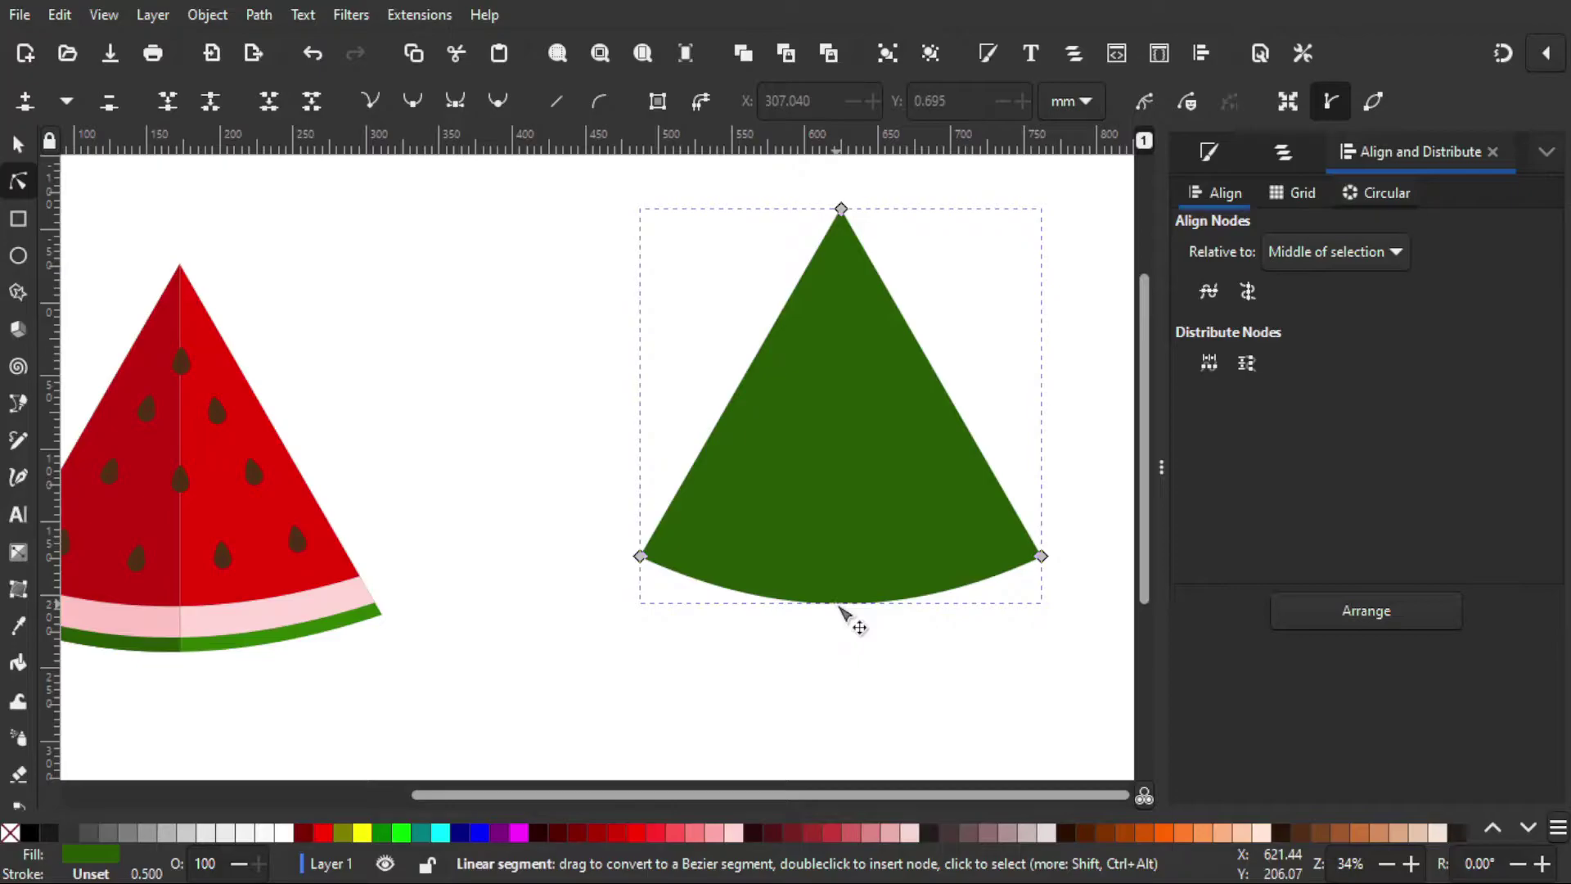
left_click_drag(839, 606, 839, 608)
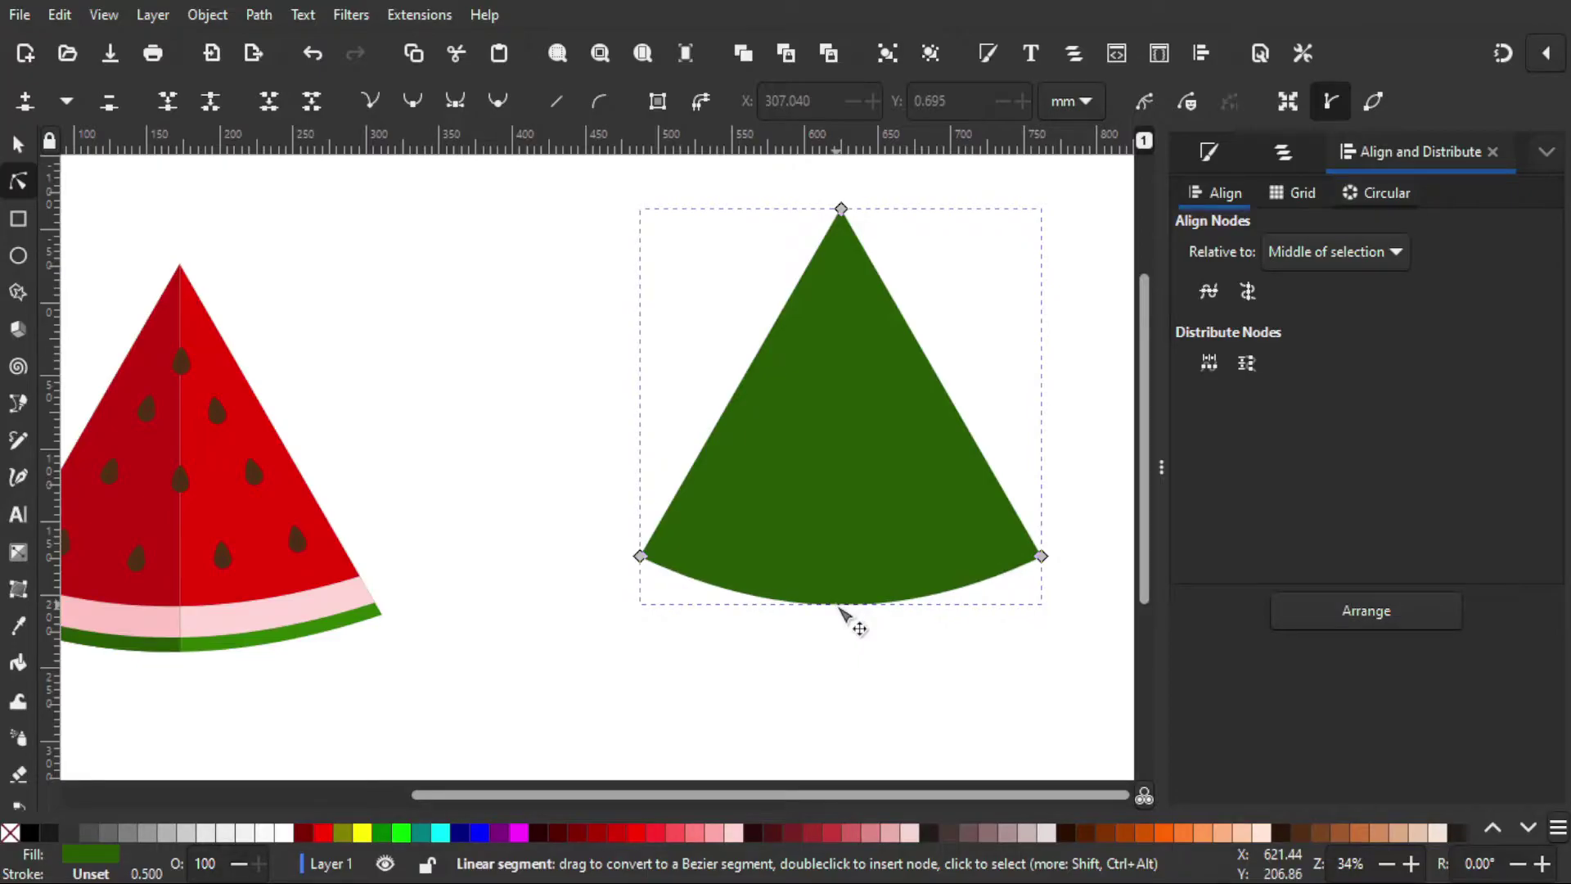
key("ctrl")
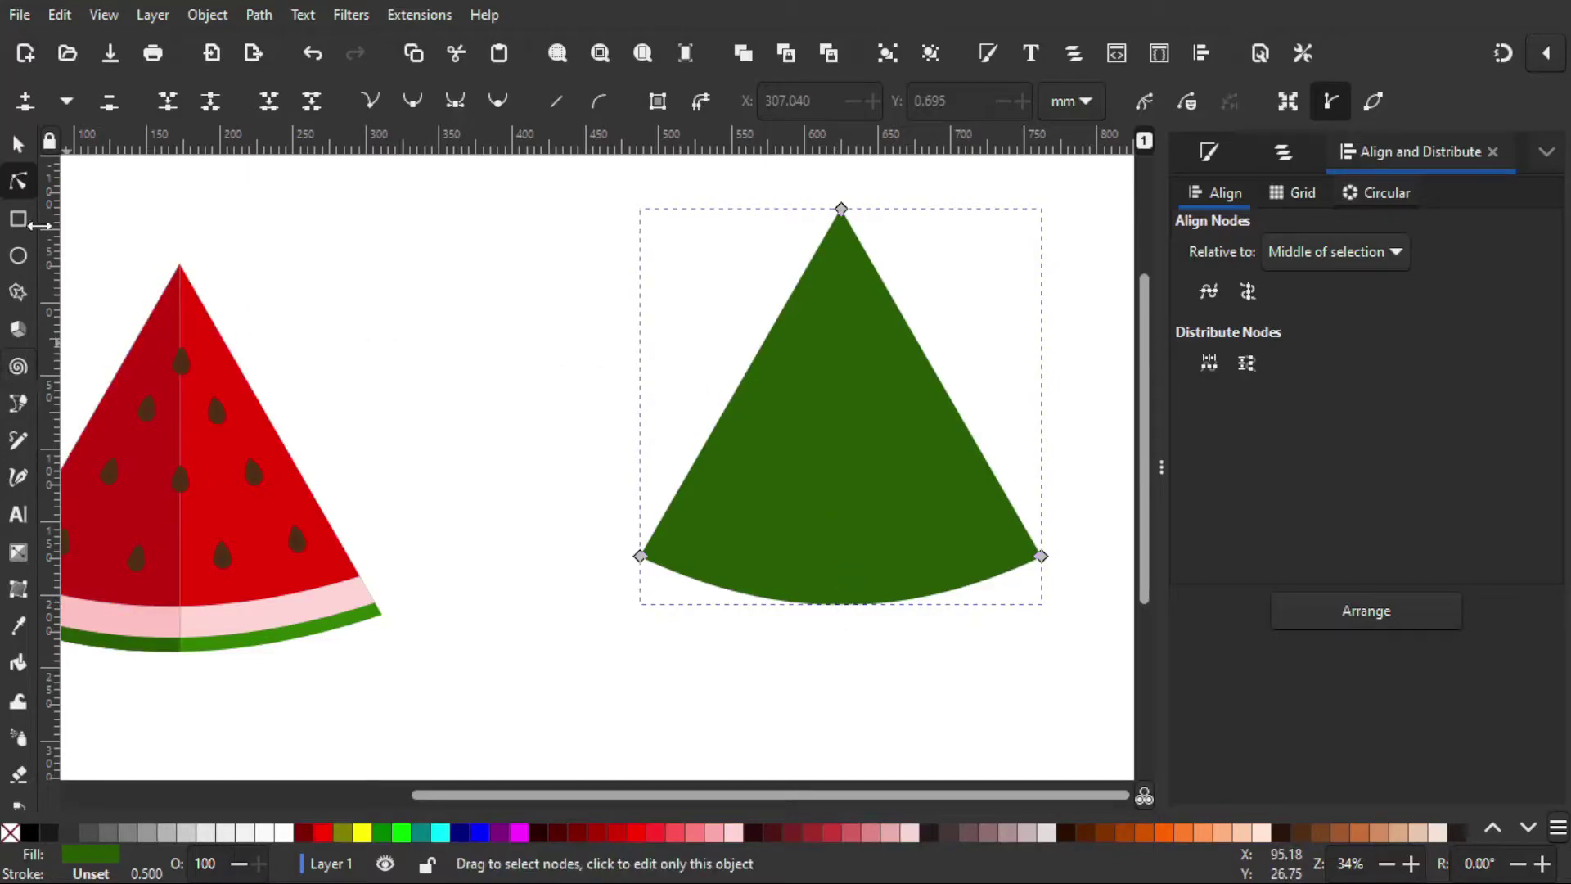
left_click(17, 148)
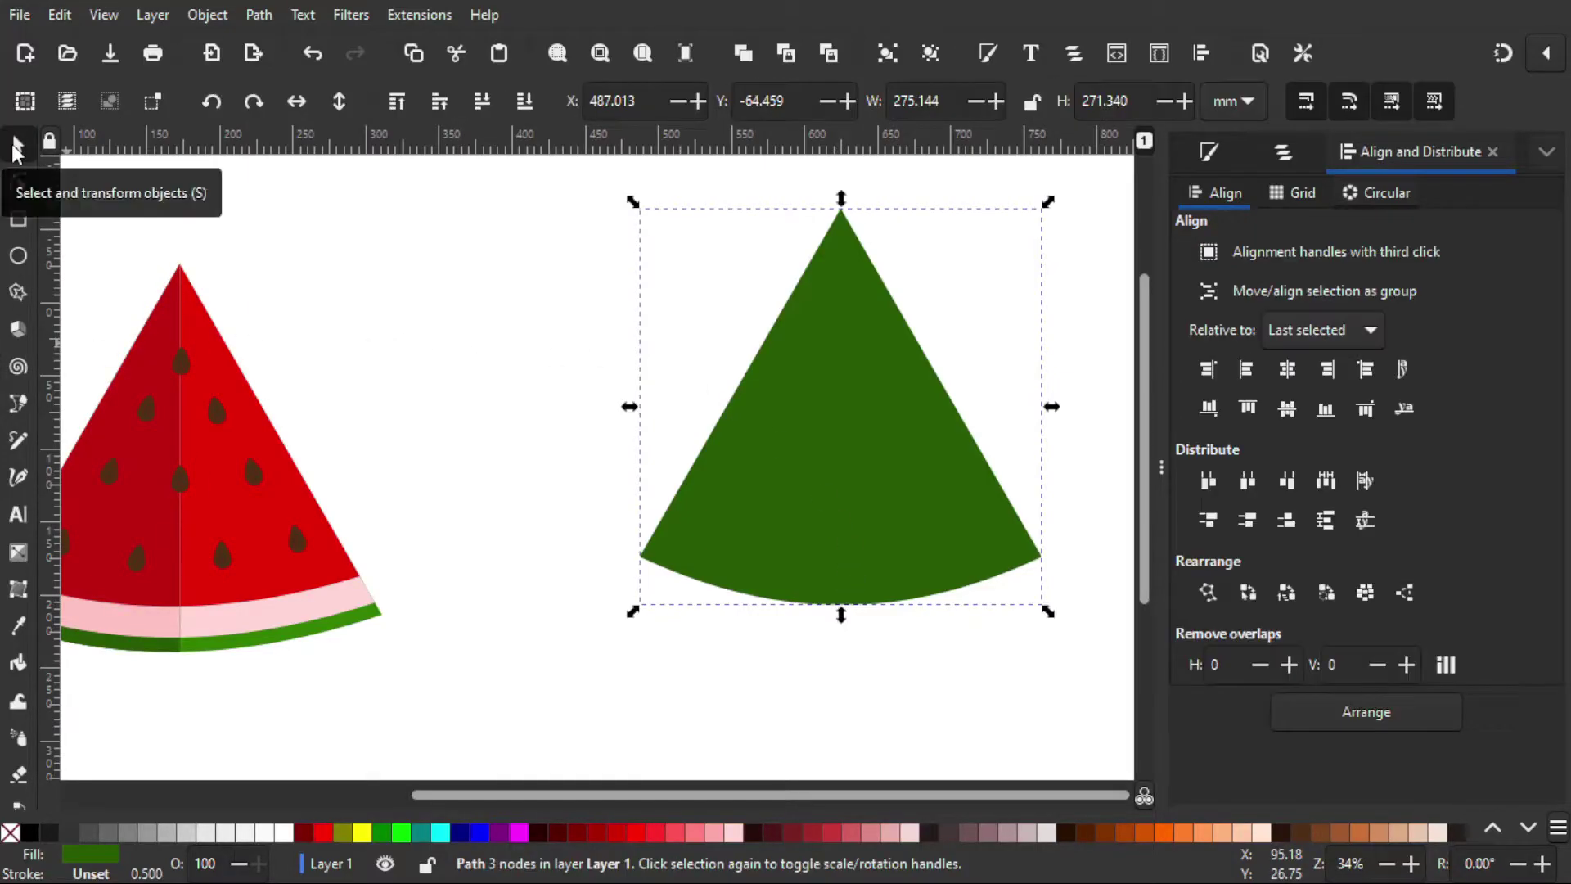
Reposition the green wedge, duplicate it, and fill the copy yellow (#FFFF00)
left_click(505, 376)
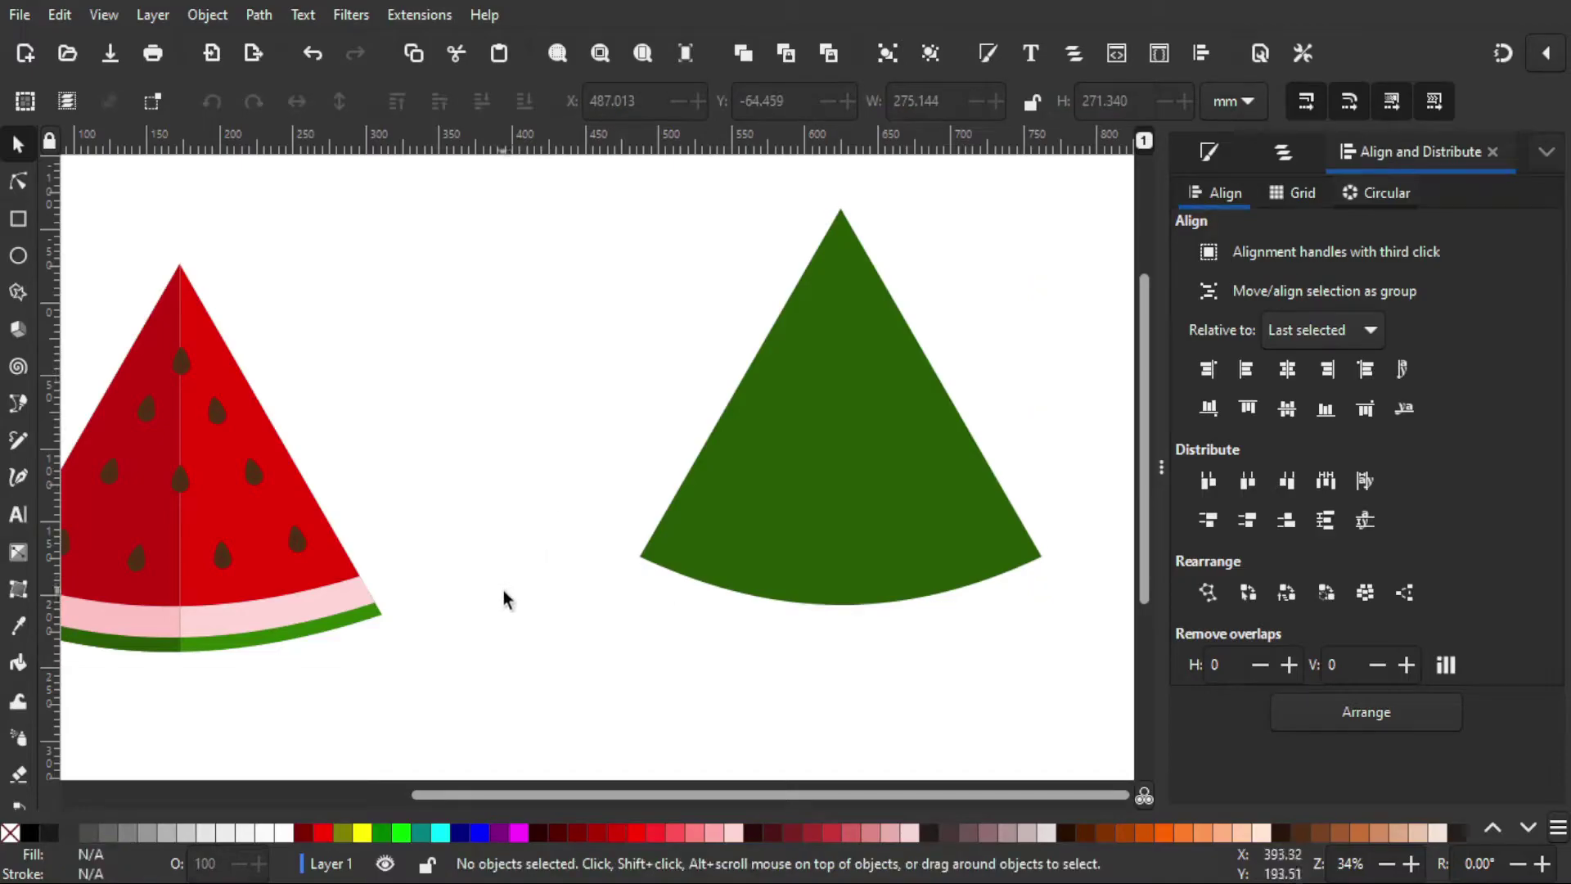
left_click_drag(849, 495, 772, 515)
left_click_drag(388, 691, 481, 701)
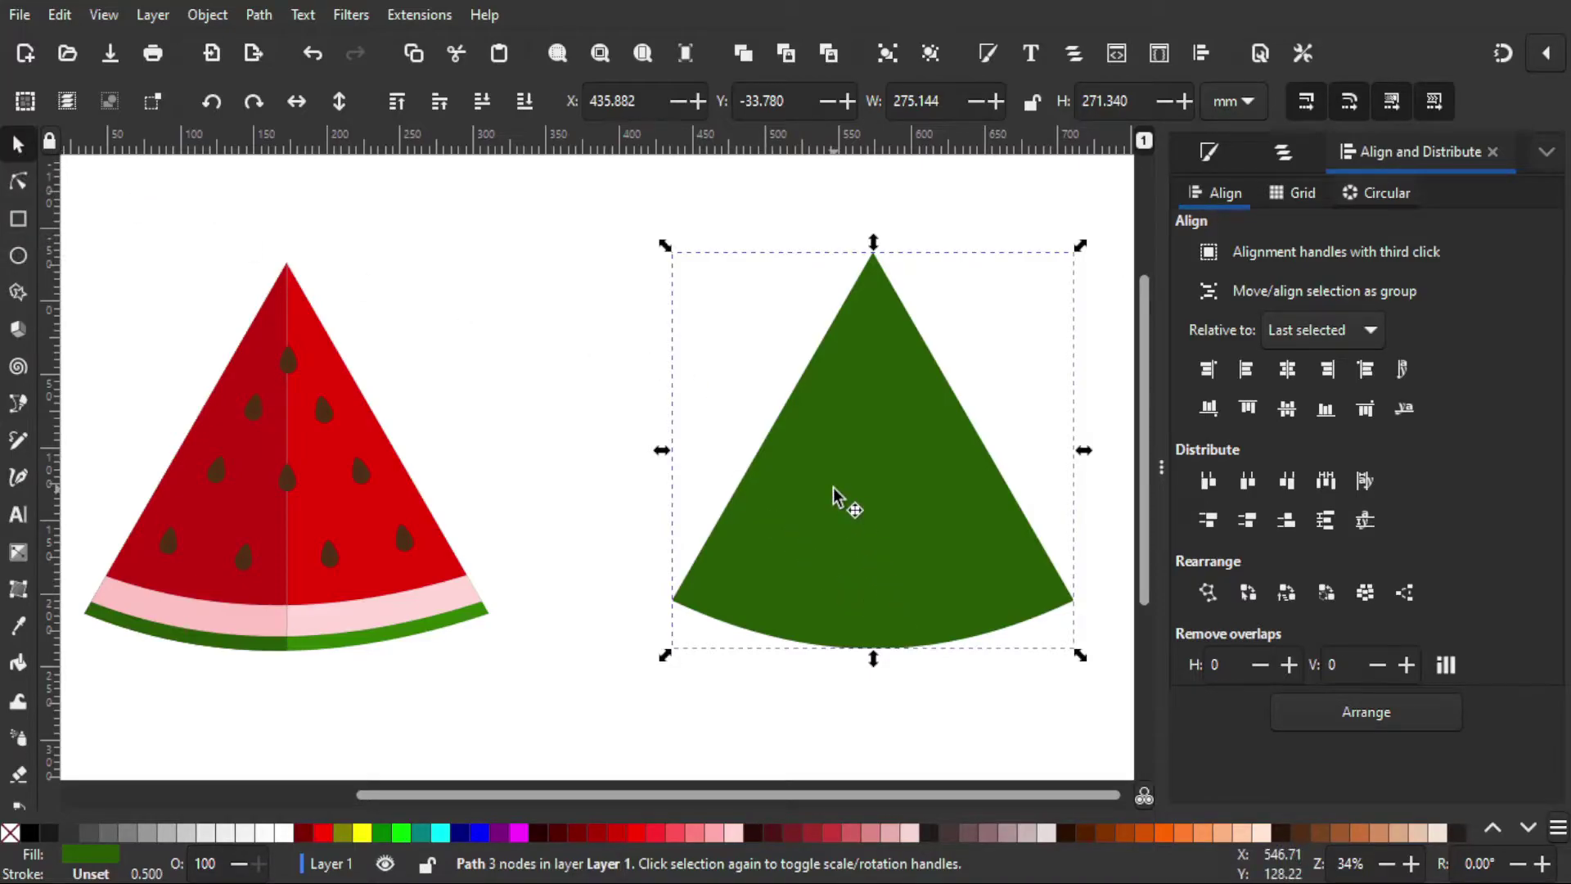
key("ctrl")
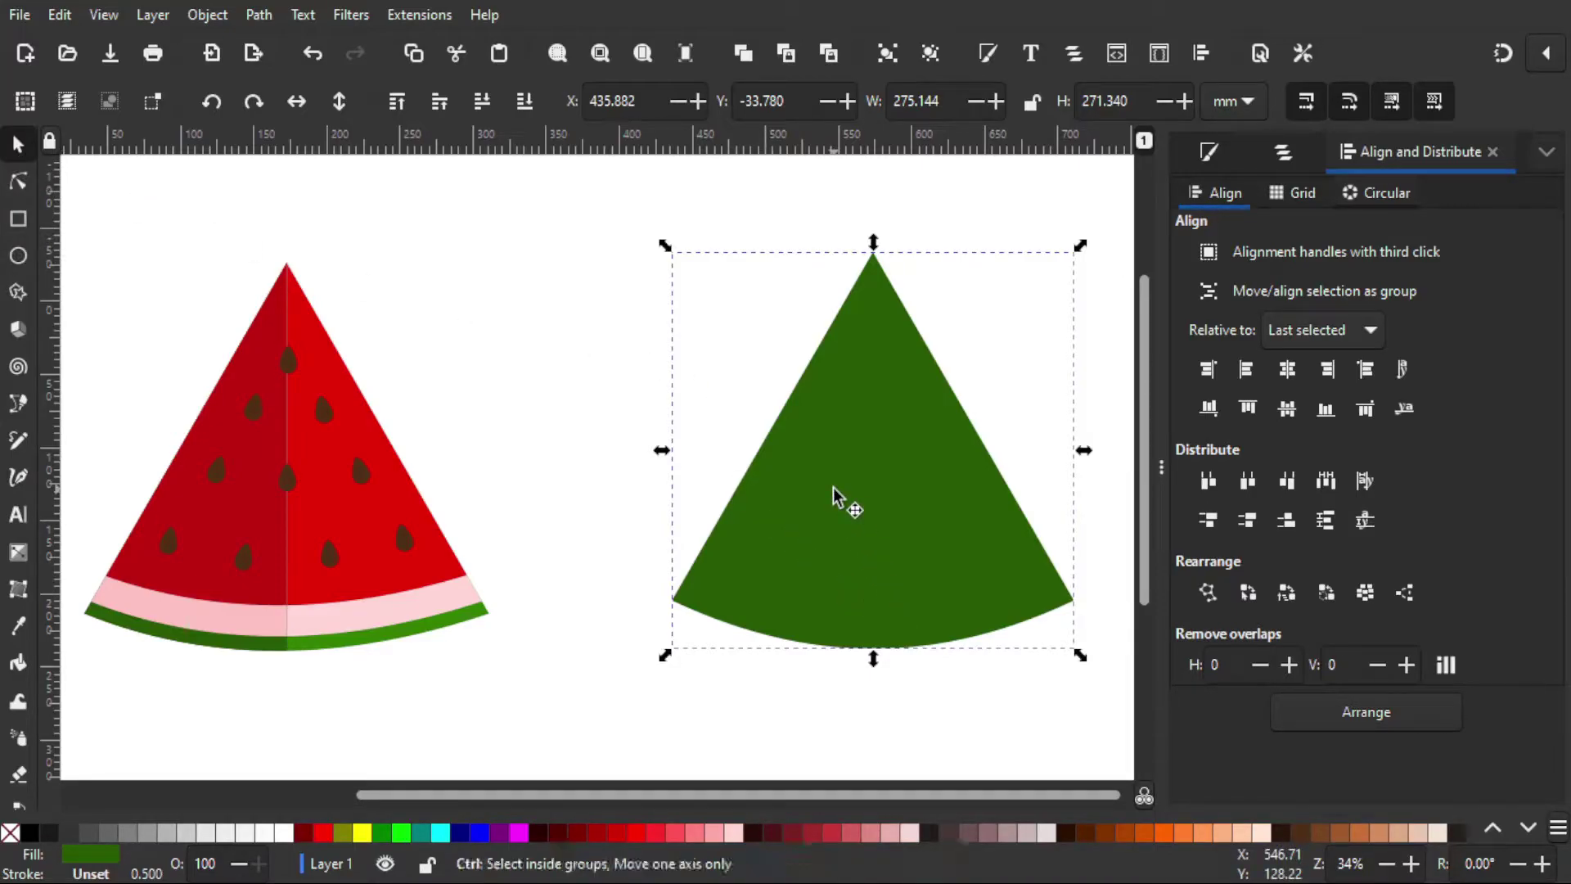
left_click(369, 840)
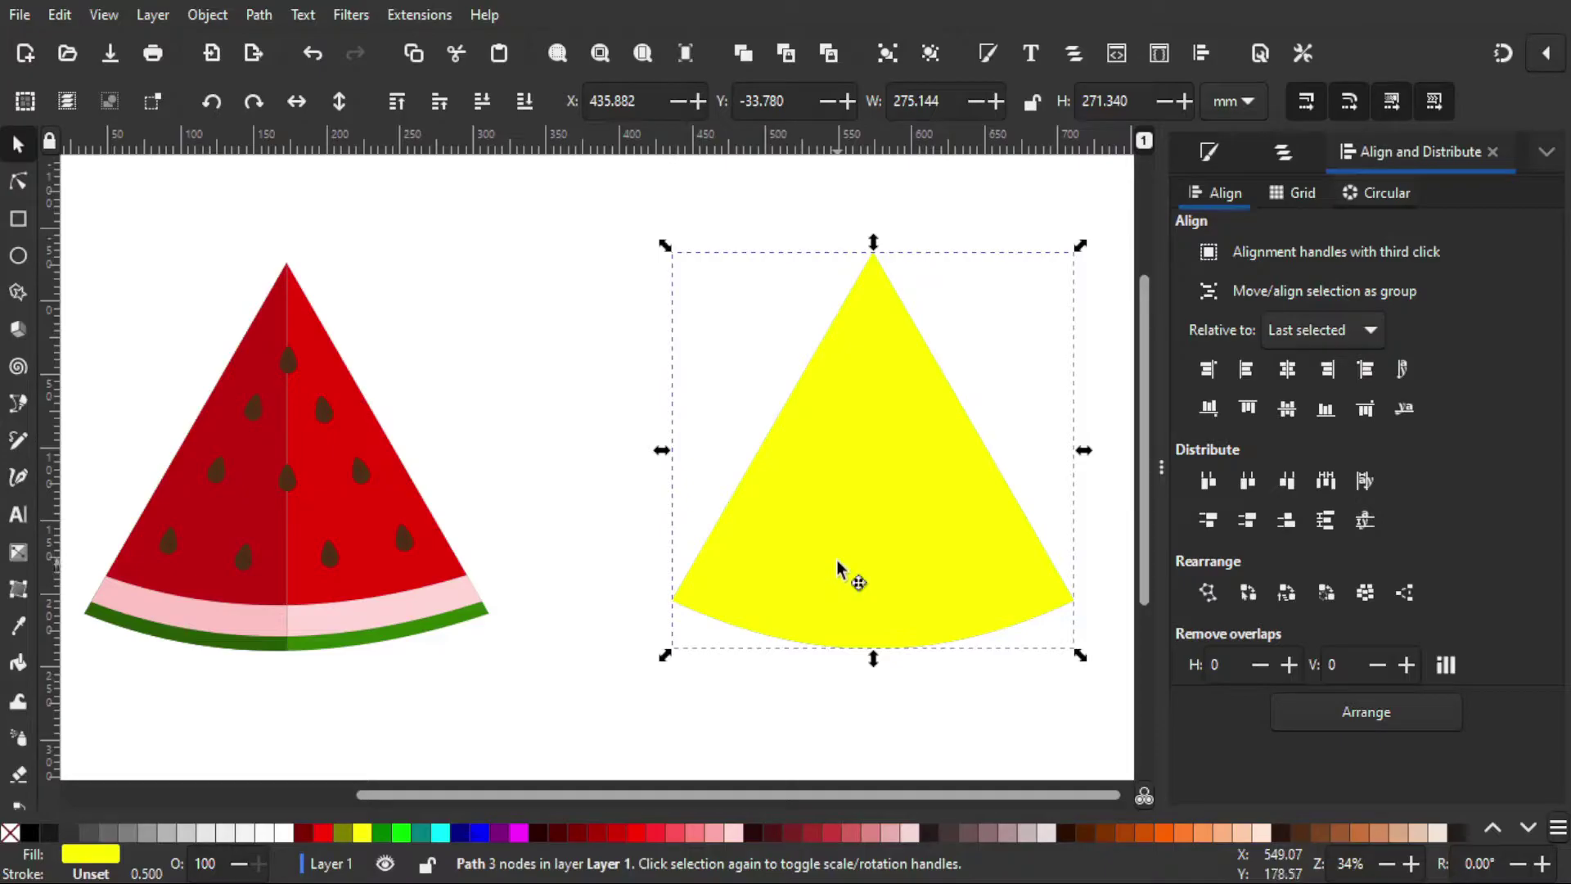
Stack a red duplicate over the yellow and green wedges, each lifted to show a band
left_click_drag(837, 559, 835, 547)
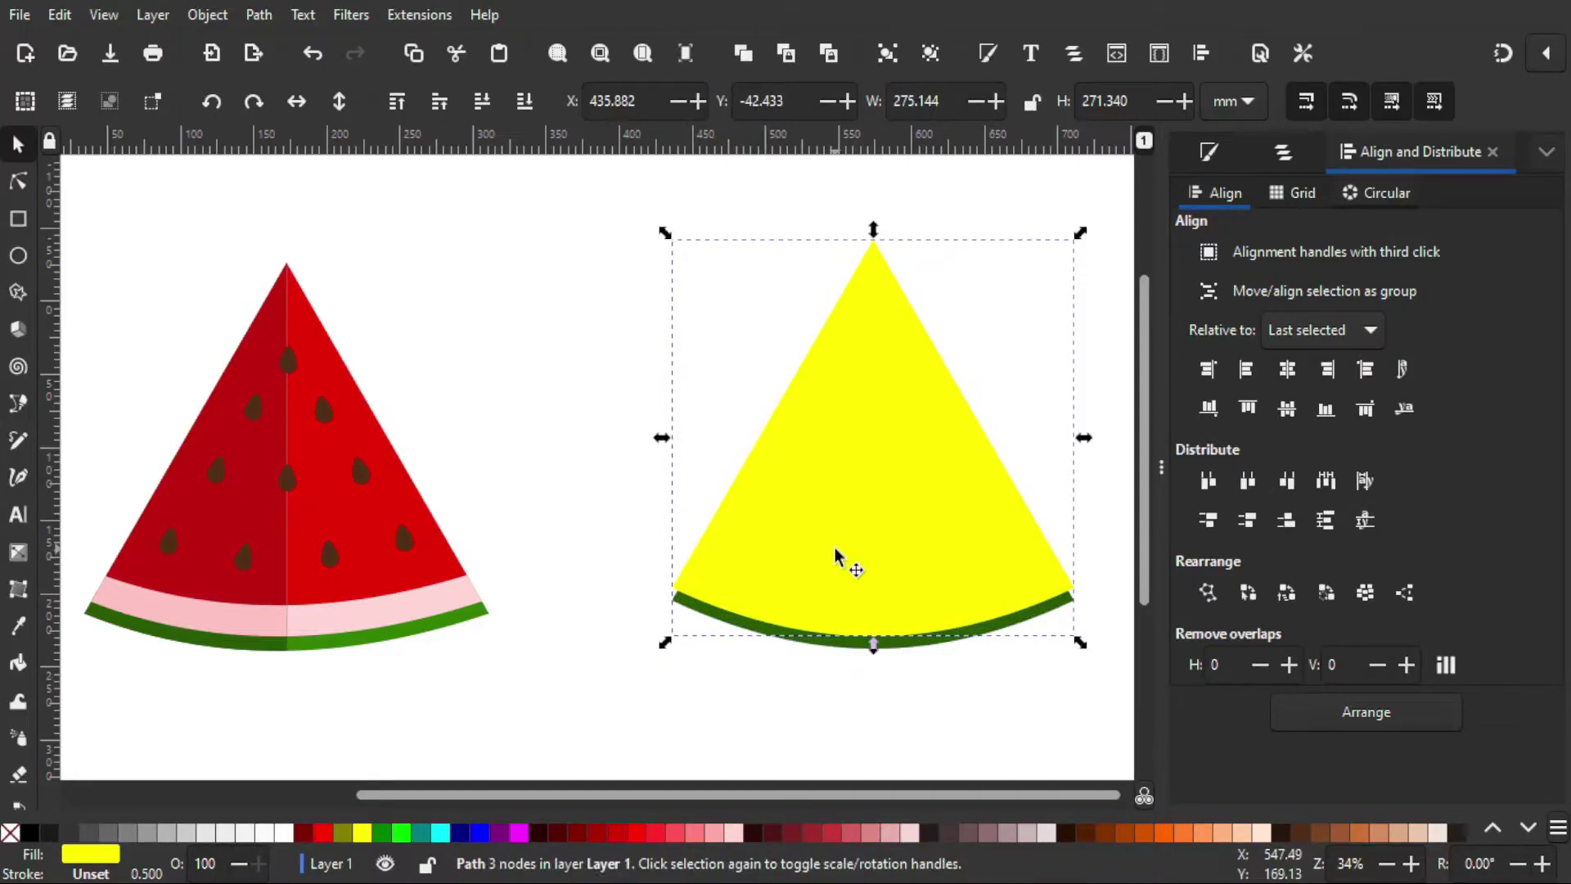
key("ctrl")
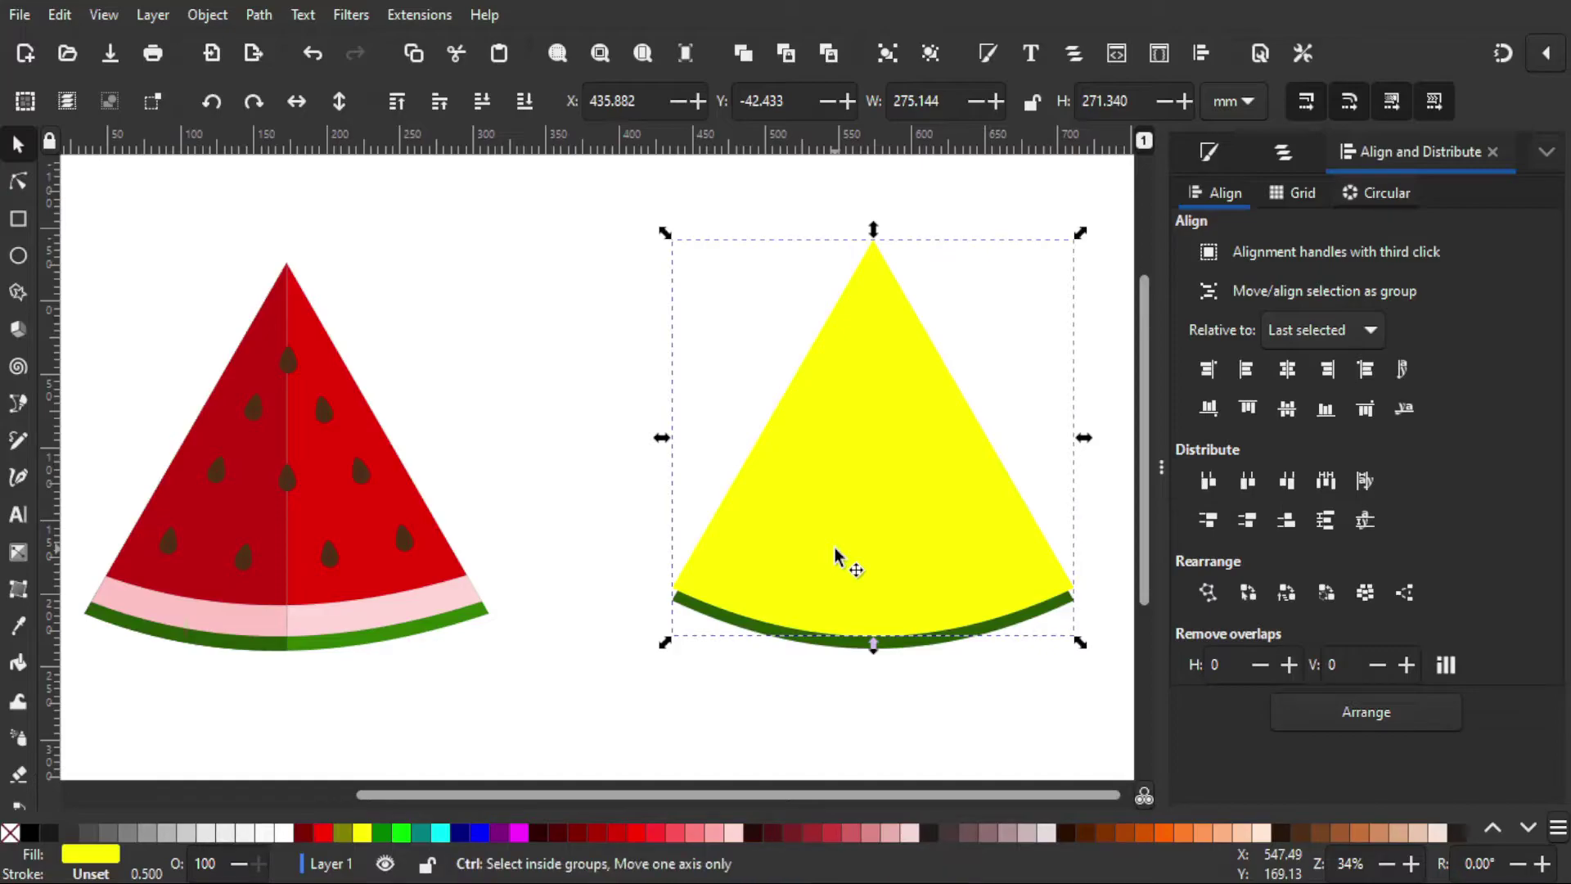
left_click(323, 833)
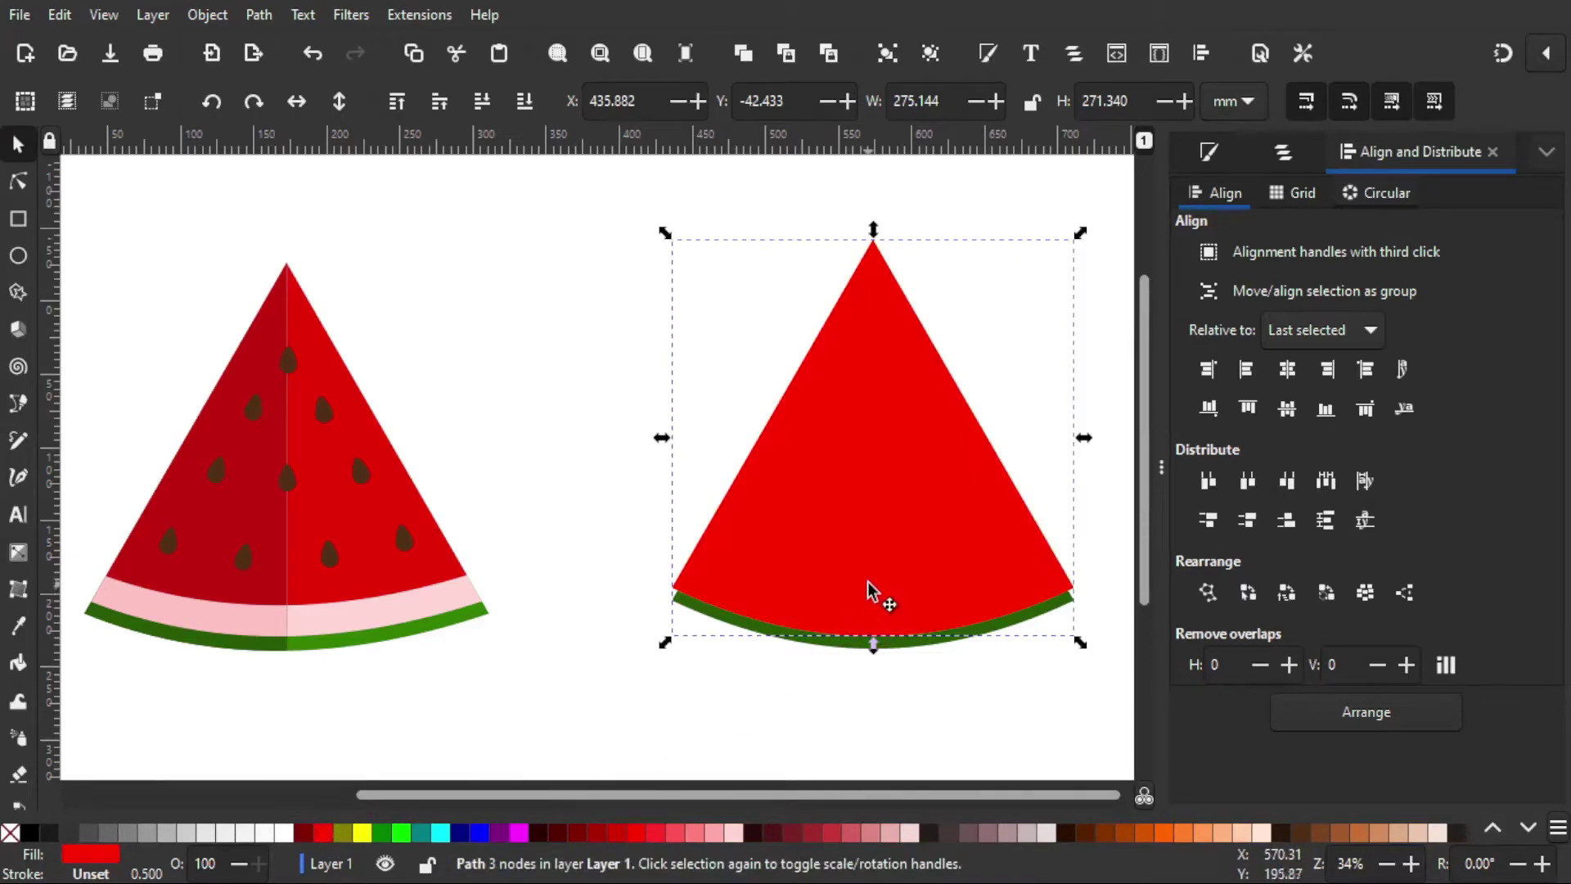
left_click_drag(868, 589, 867, 568)
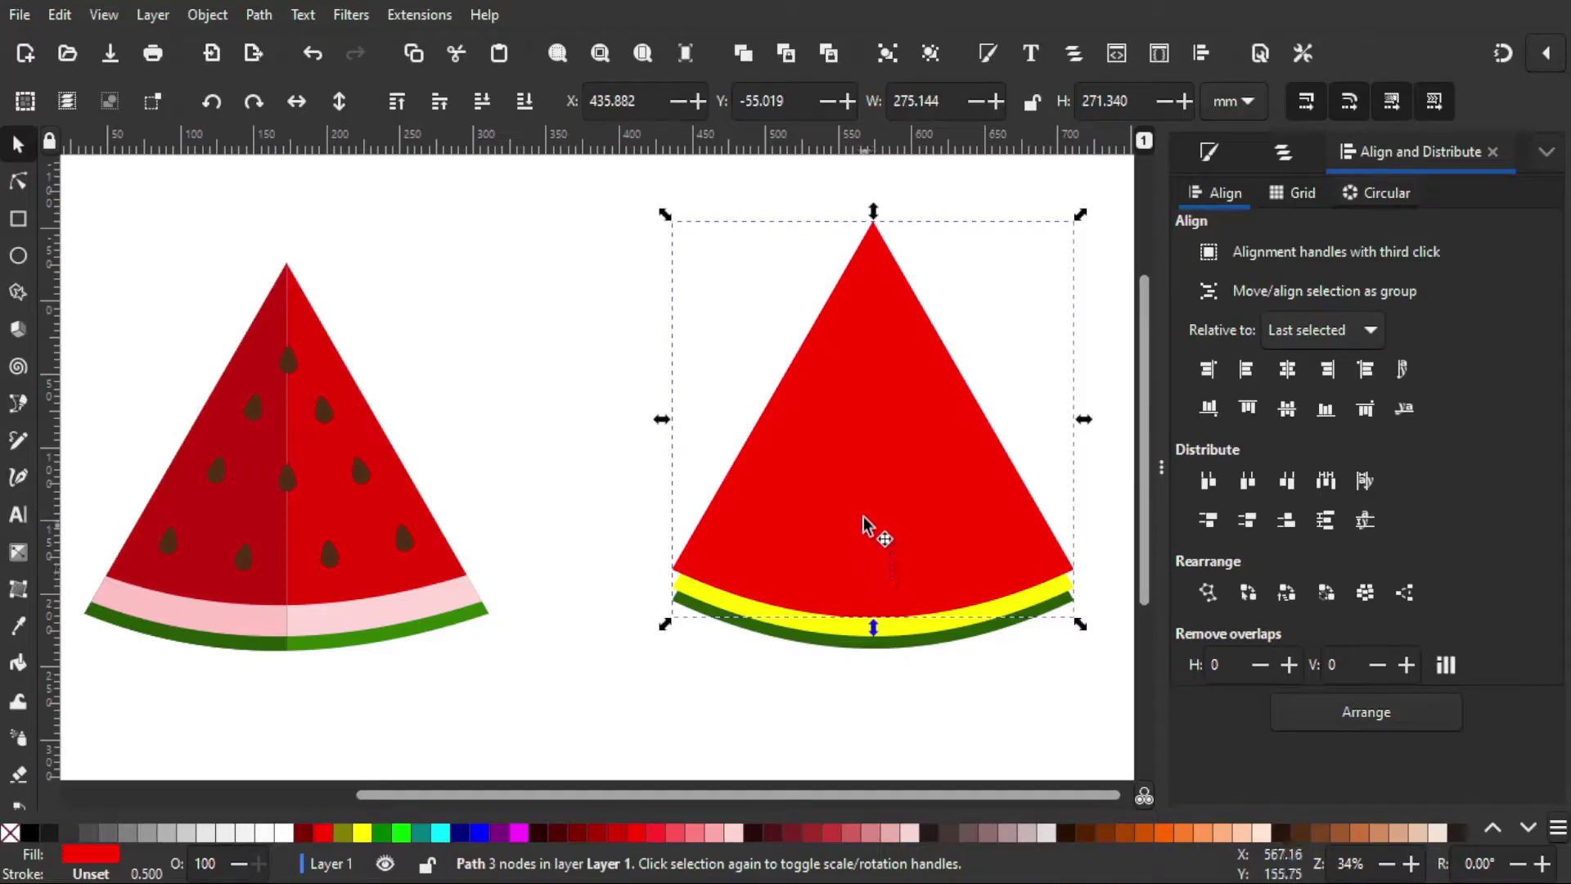
Try and undo further moves of the red wedge, then select the green skin wedge
left_click_drag(846, 501, 870, 468)
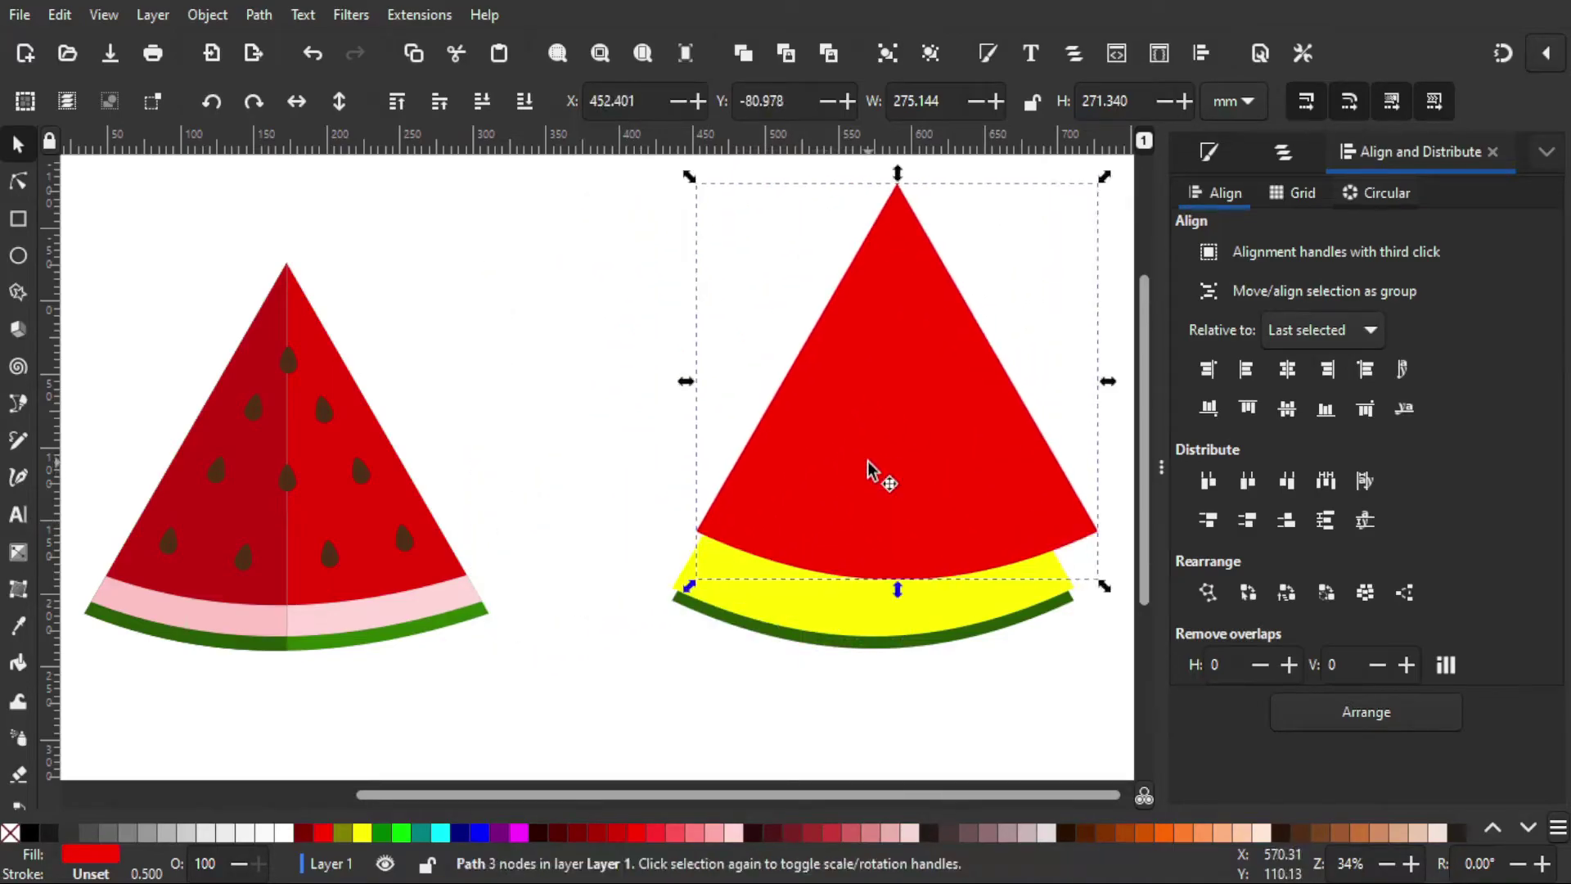
key("ctrl+z")
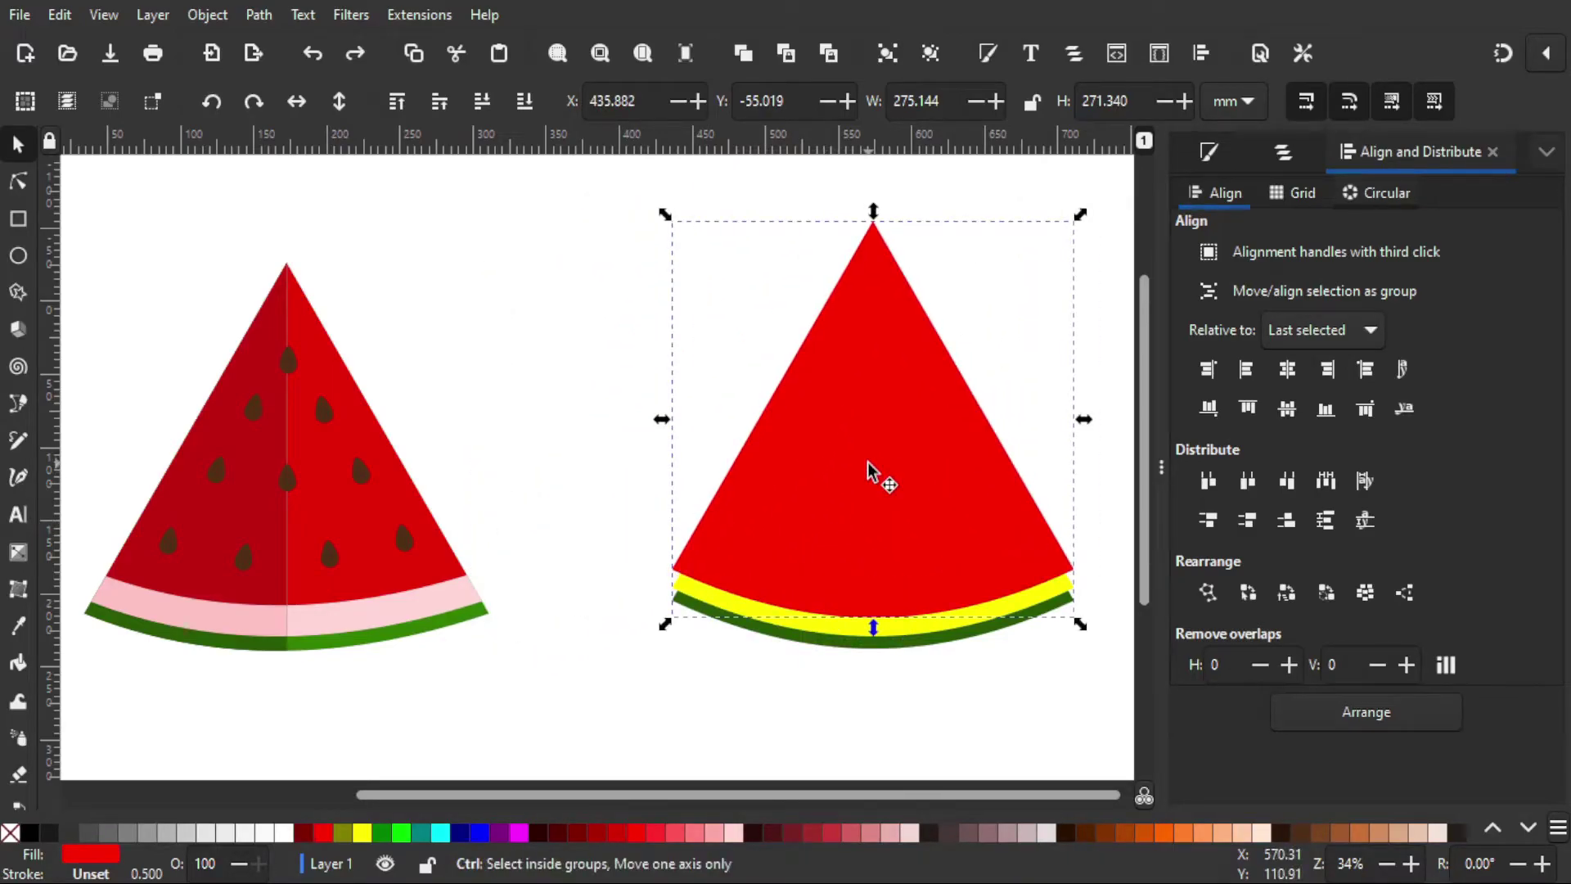
left_click_drag(847, 470, 633, 481)
key("ctrl+z")
left_click_drag(859, 528, 859, 467)
key("ctrl+z")
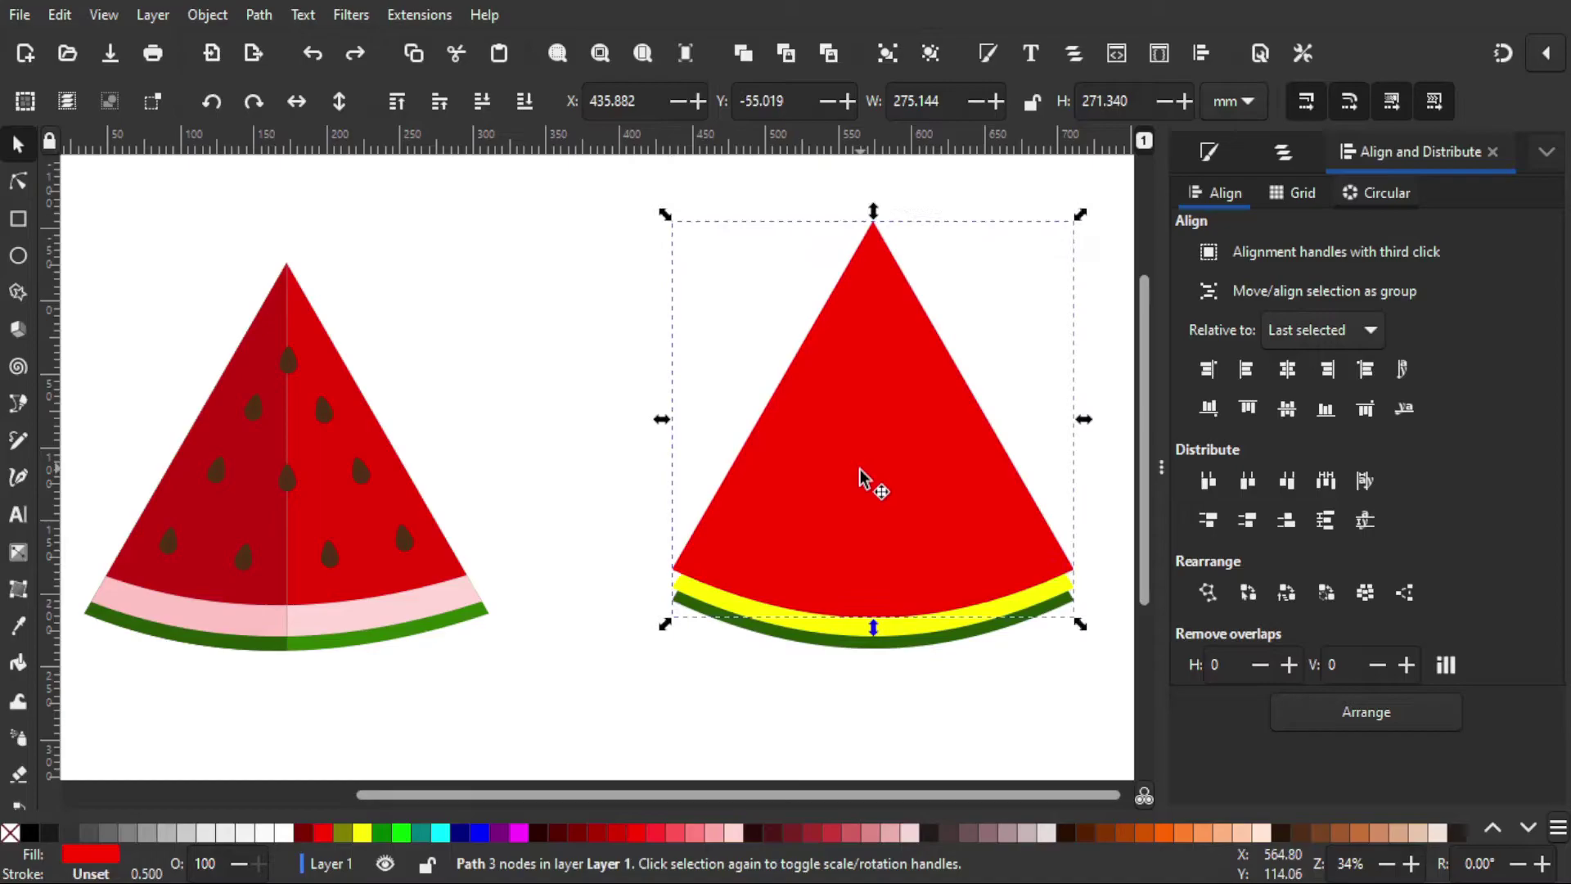
left_click(916, 705)
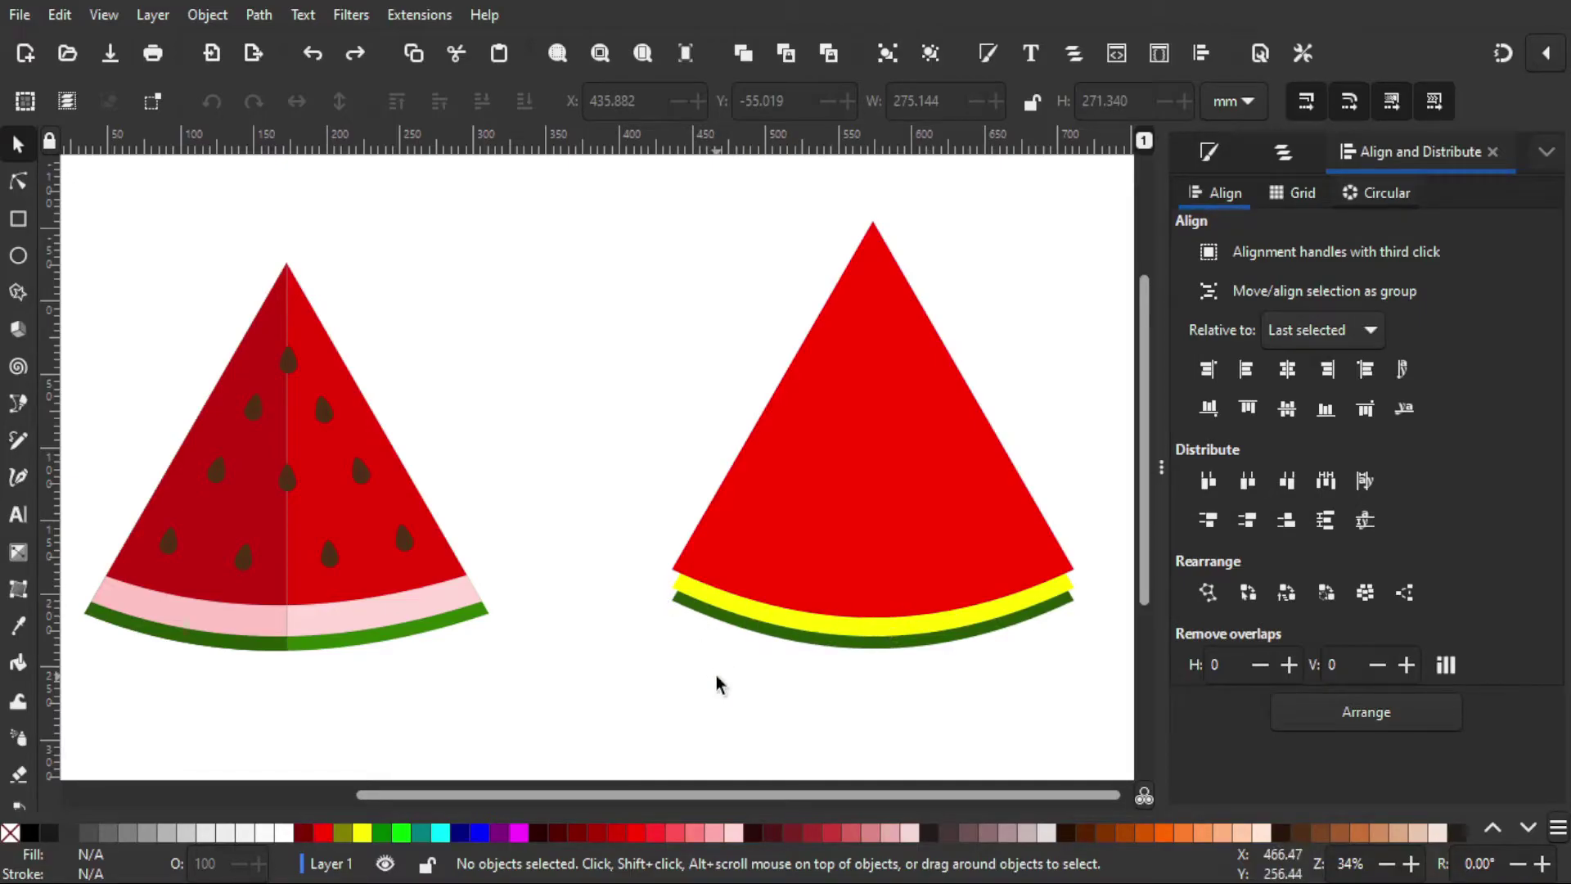
left_click(861, 646)
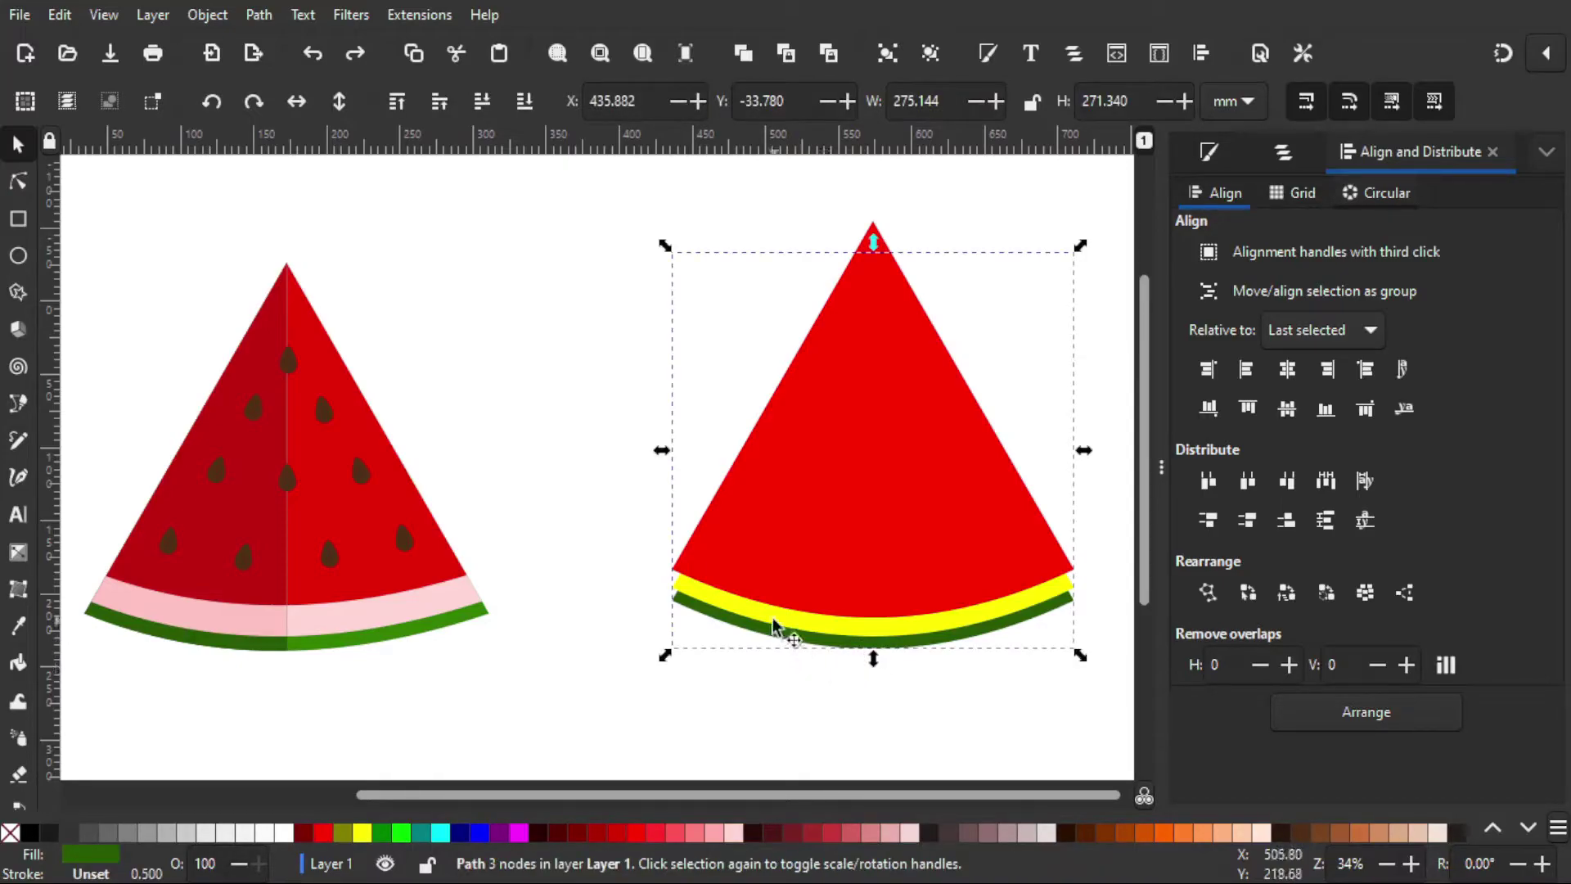
Recolour the right slice's yellow band pale pink, sampled from the left slice's rind
left_click(1199, 151)
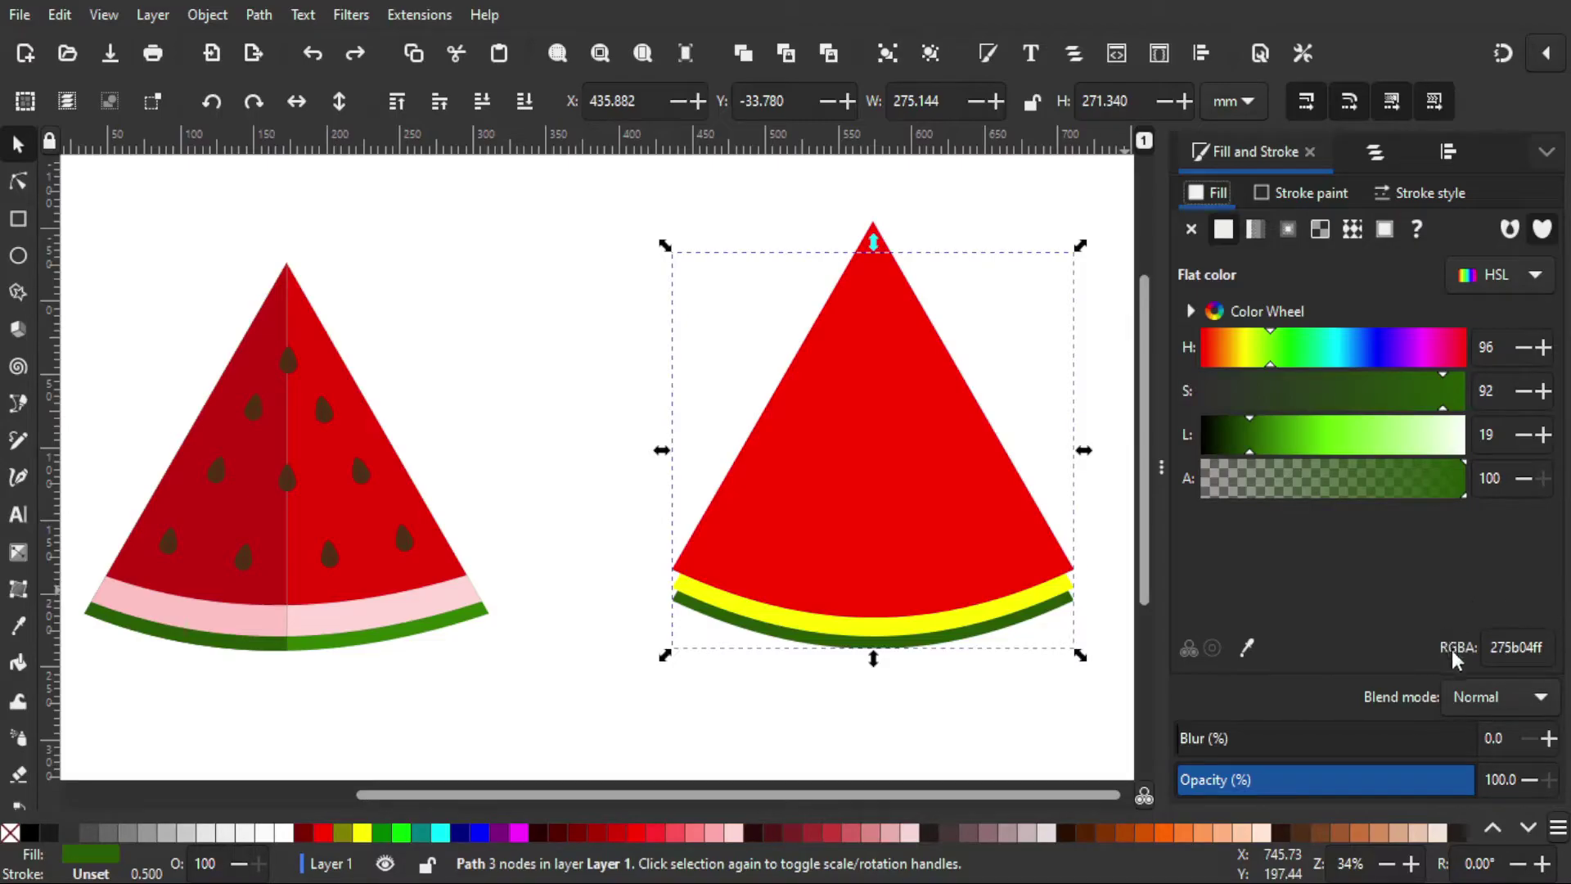
left_click(800, 627)
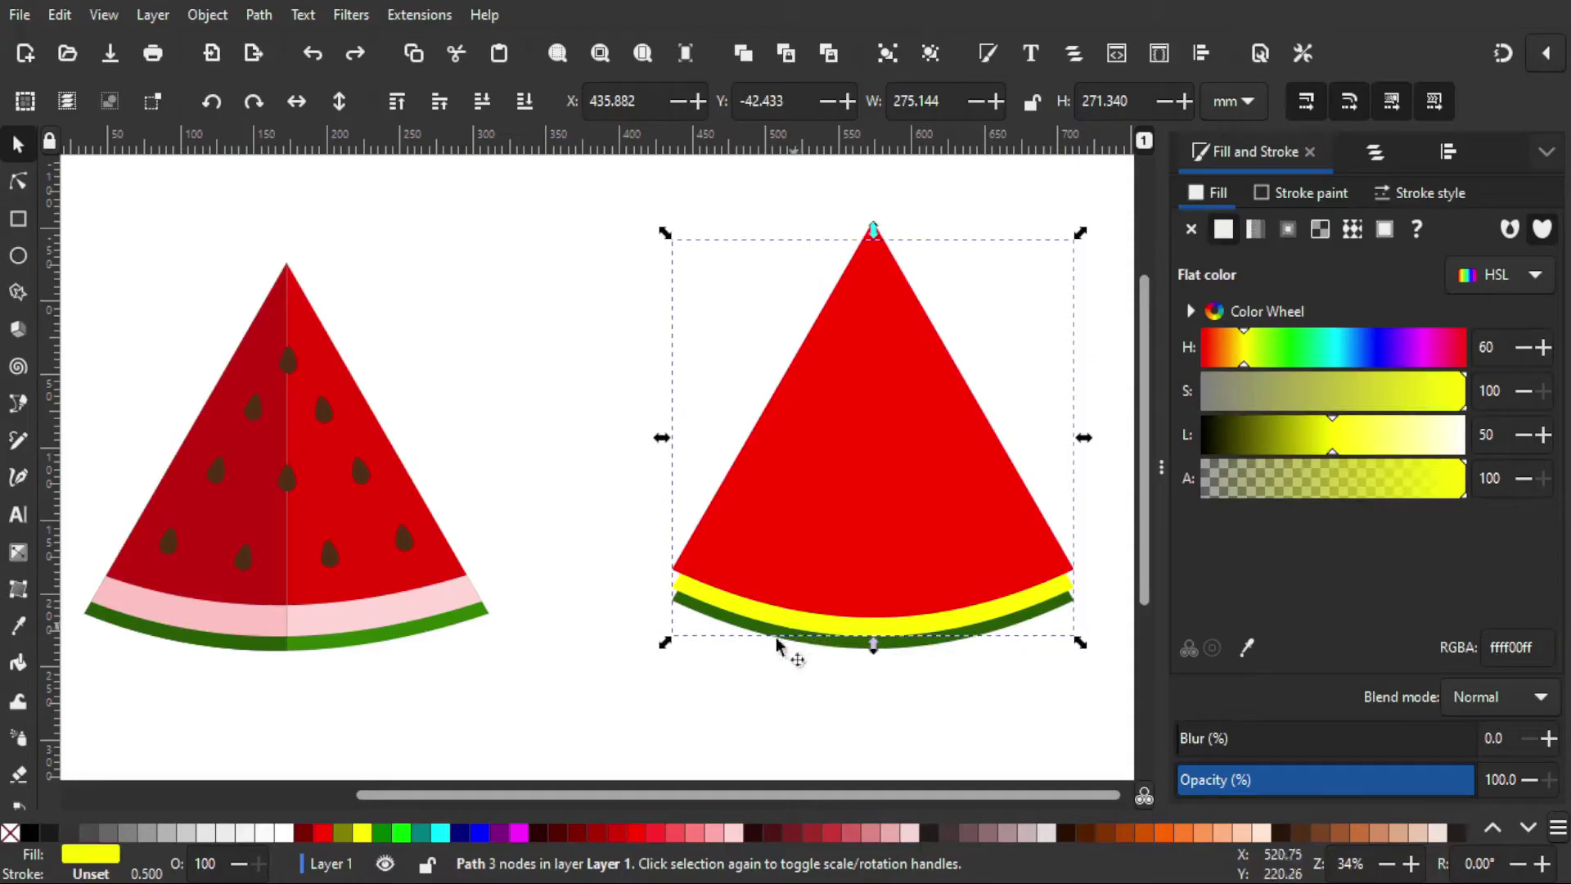
left_click(20, 629)
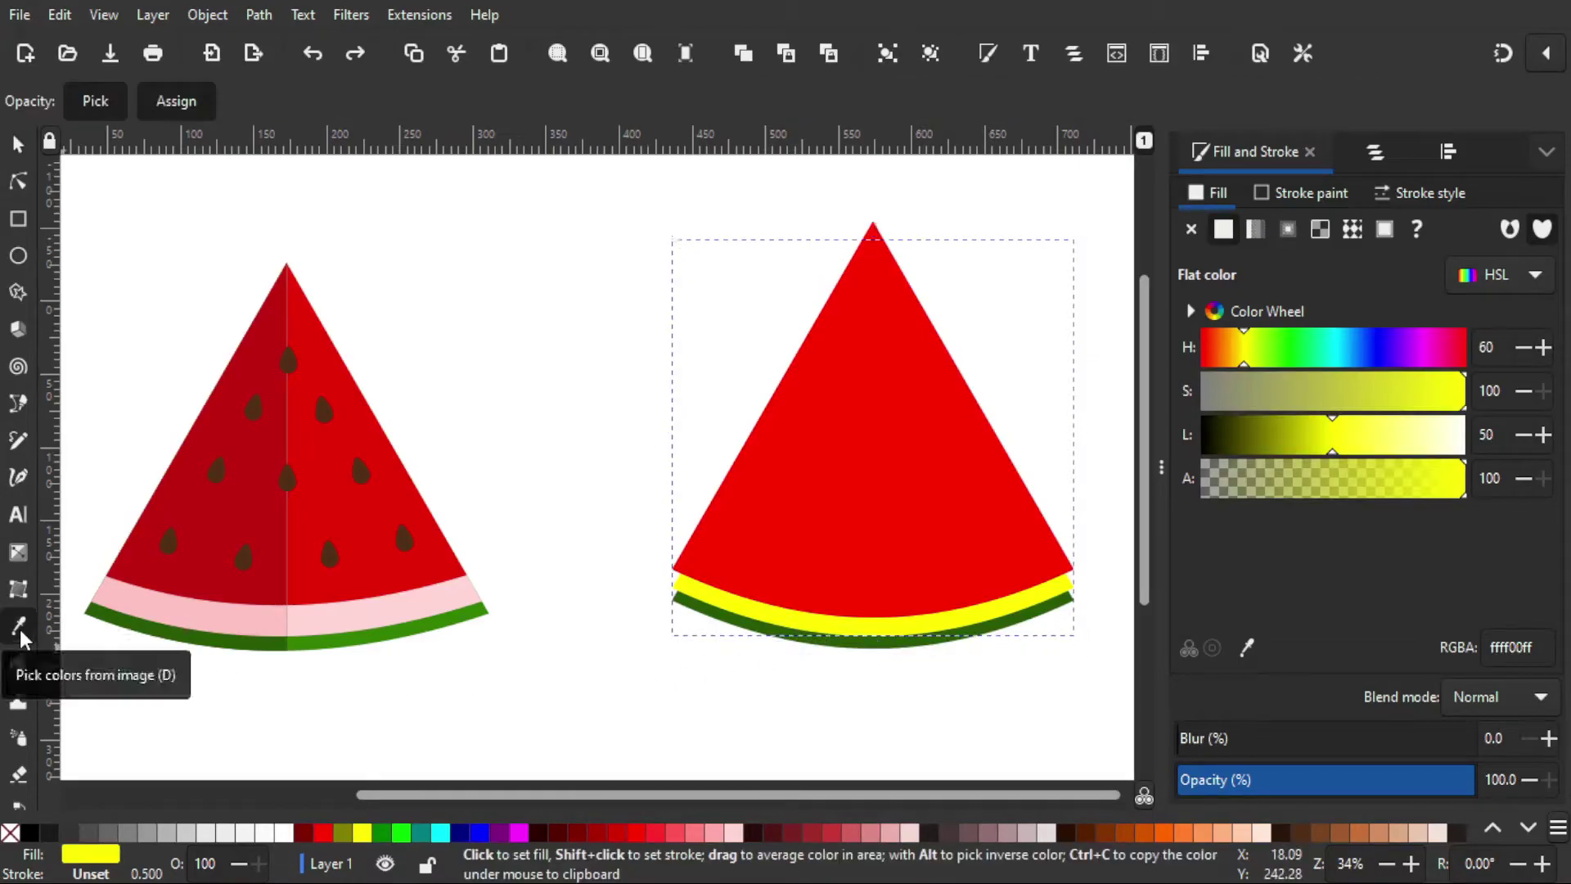
left_click(334, 628)
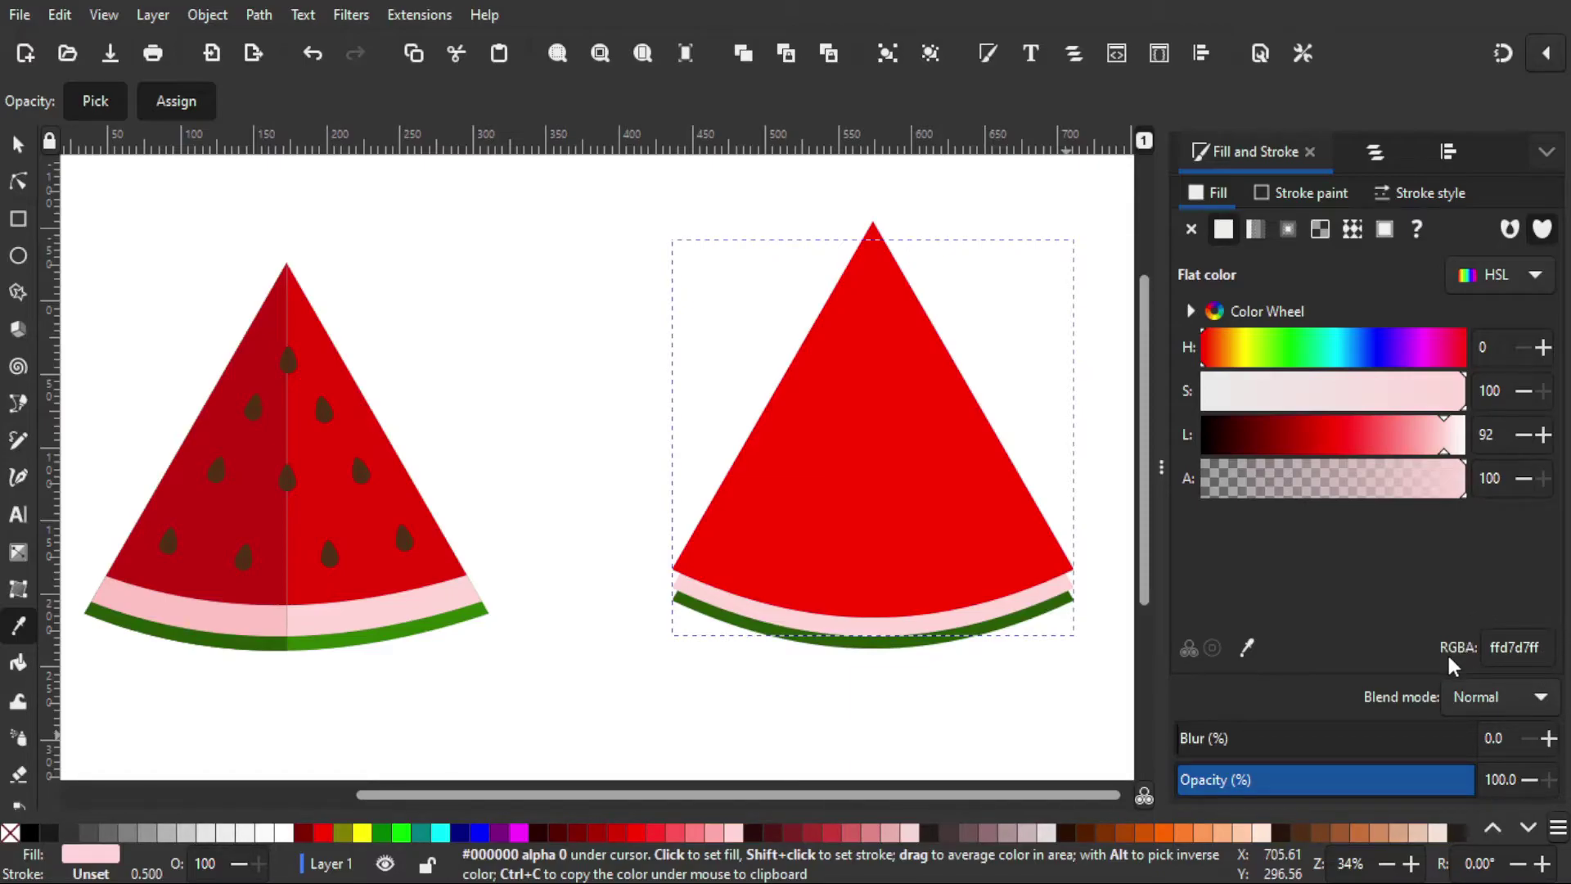
left_click(20, 147)
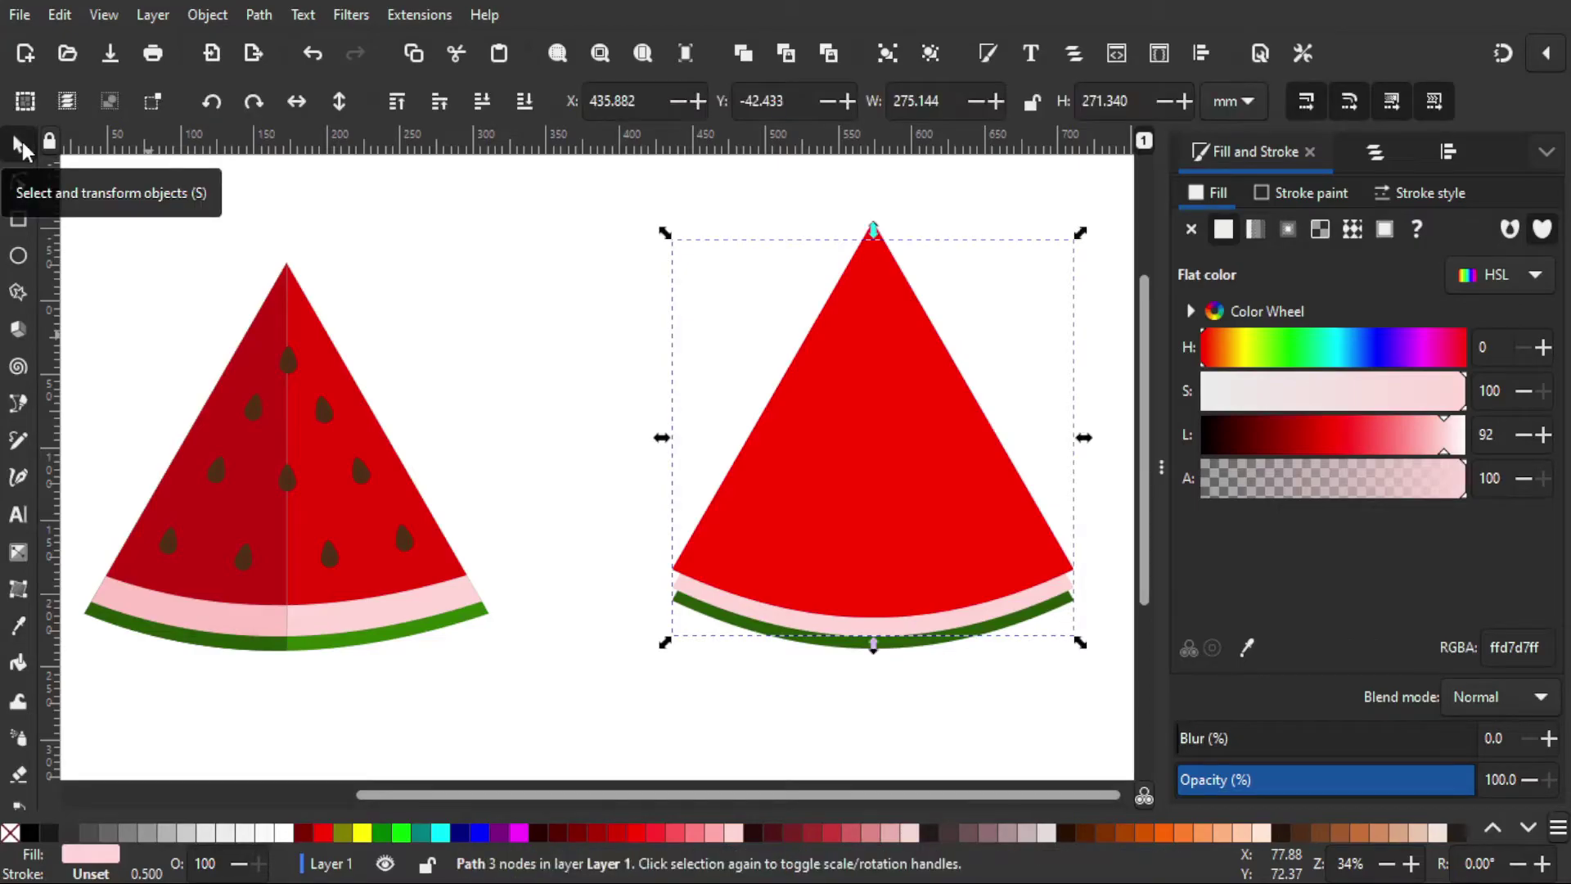
Give the right slice's flesh the left flesh's red (#E90905), reverting trial lightness tweaks
left_click(883, 377)
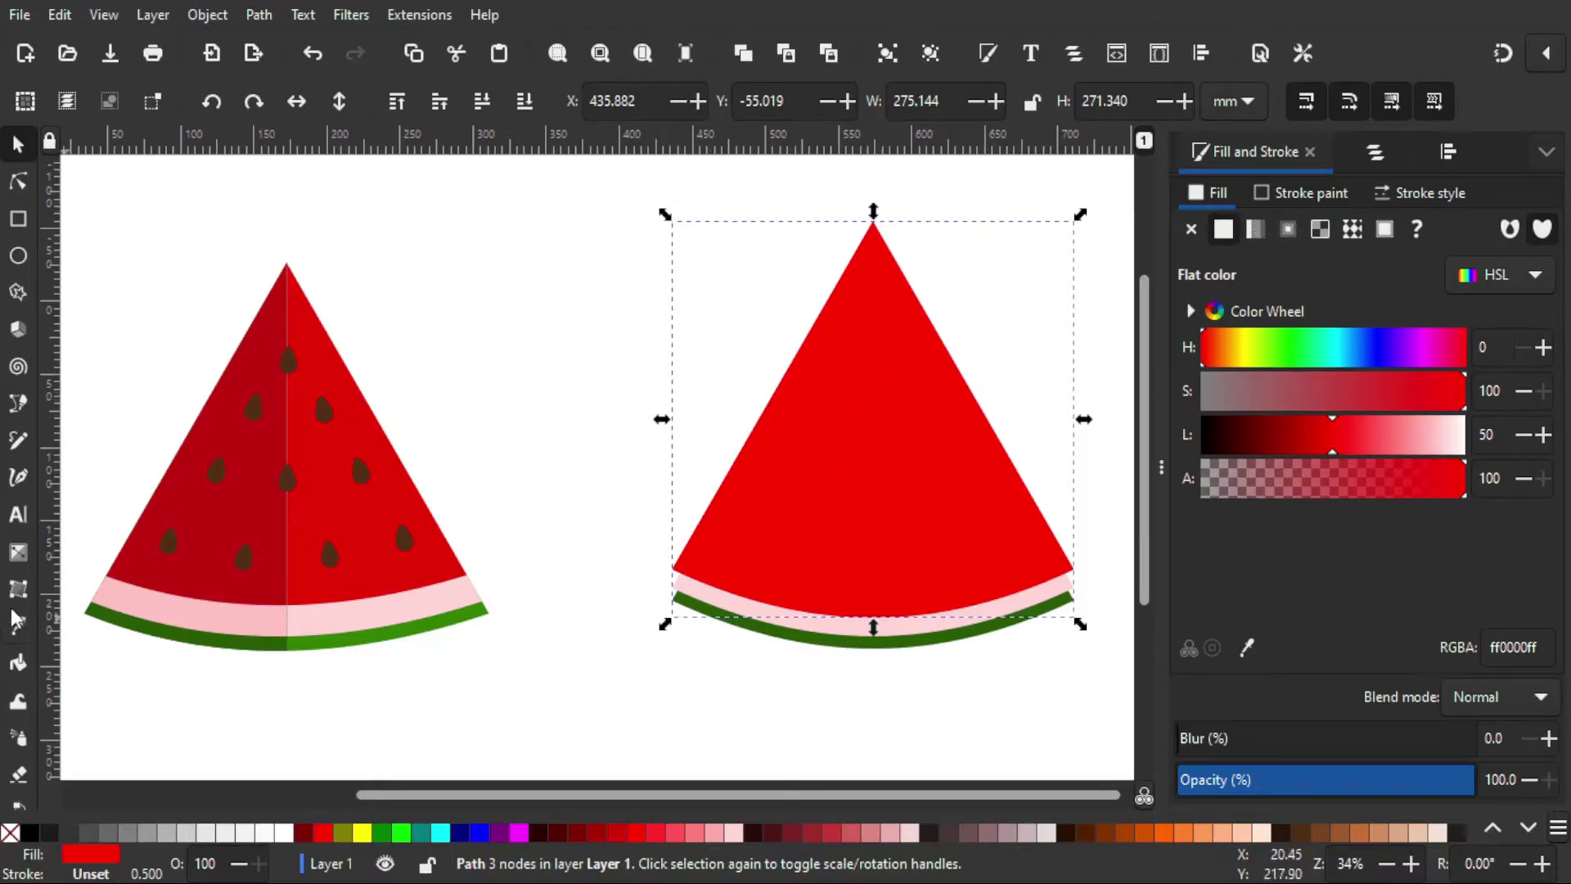
left_click(18, 627)
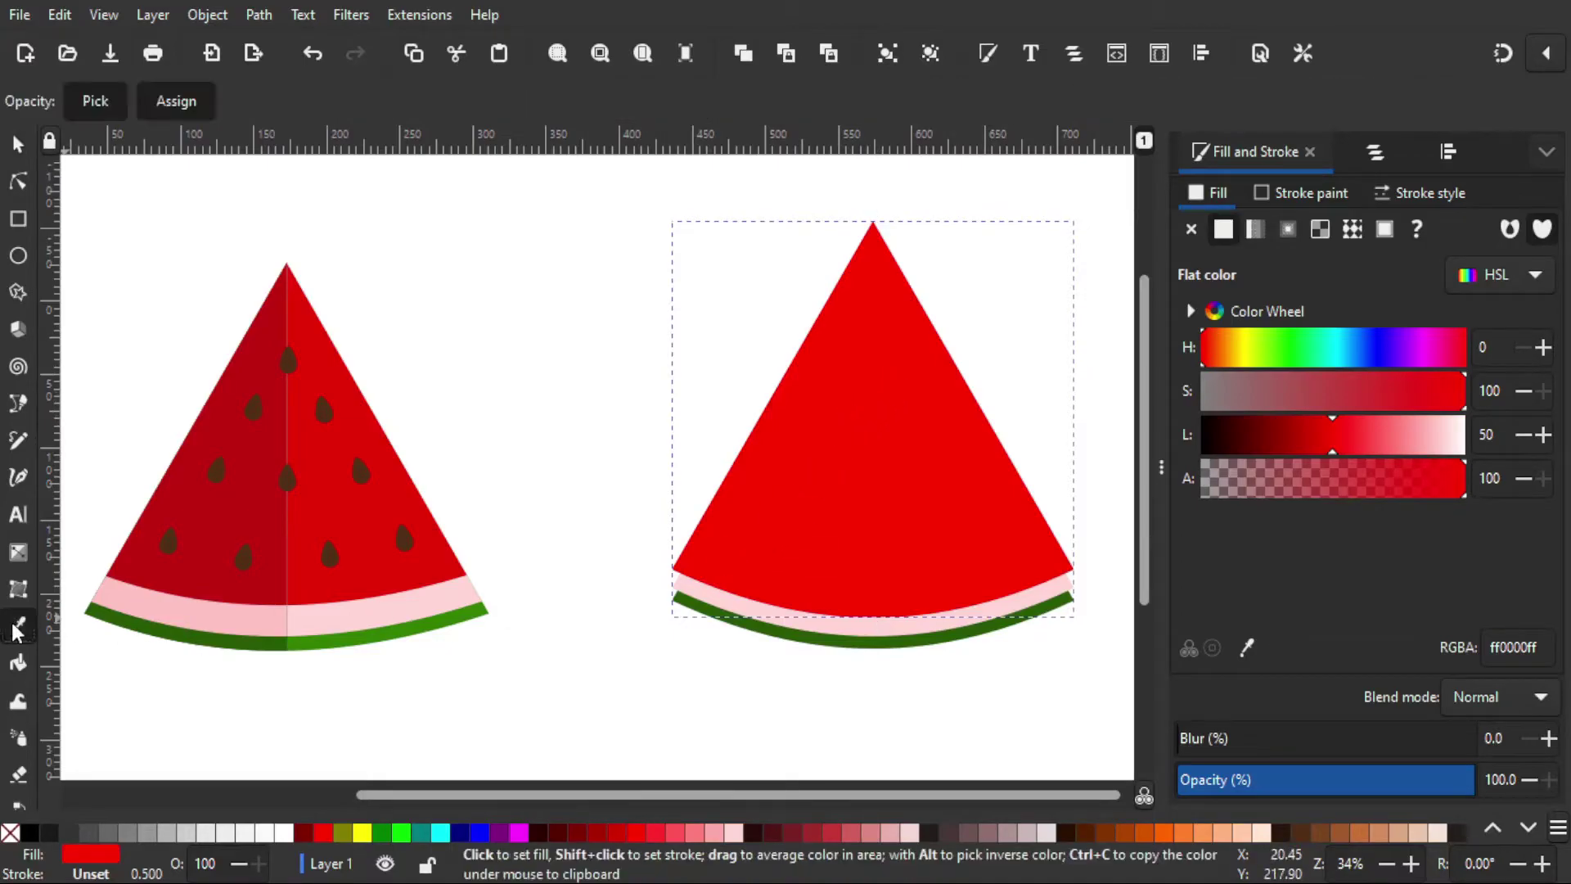
left_click(376, 545)
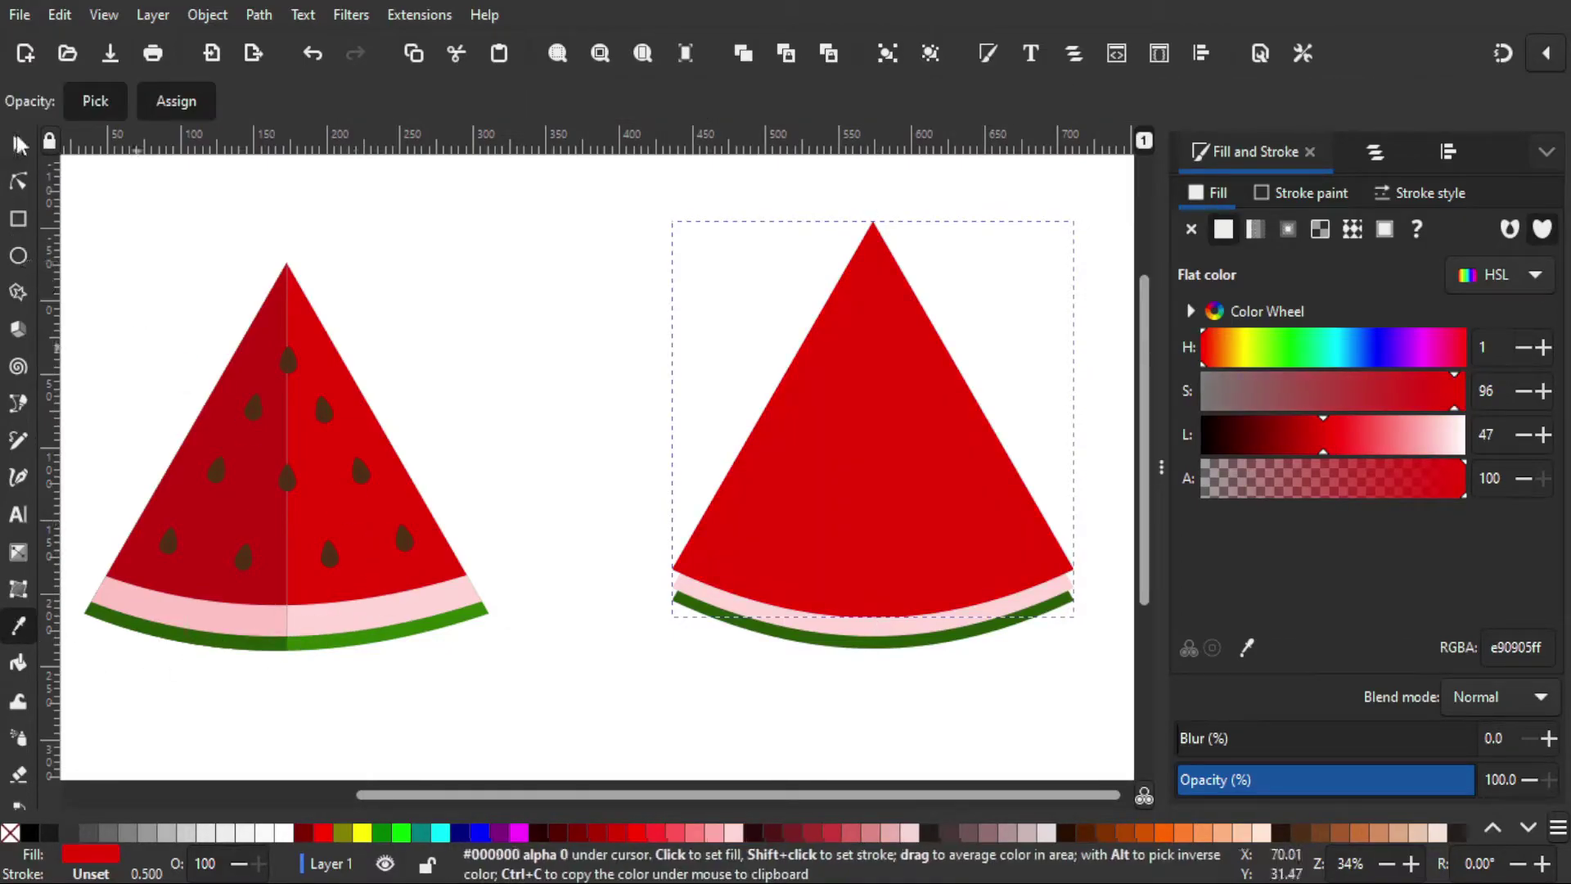
left_click(18, 146)
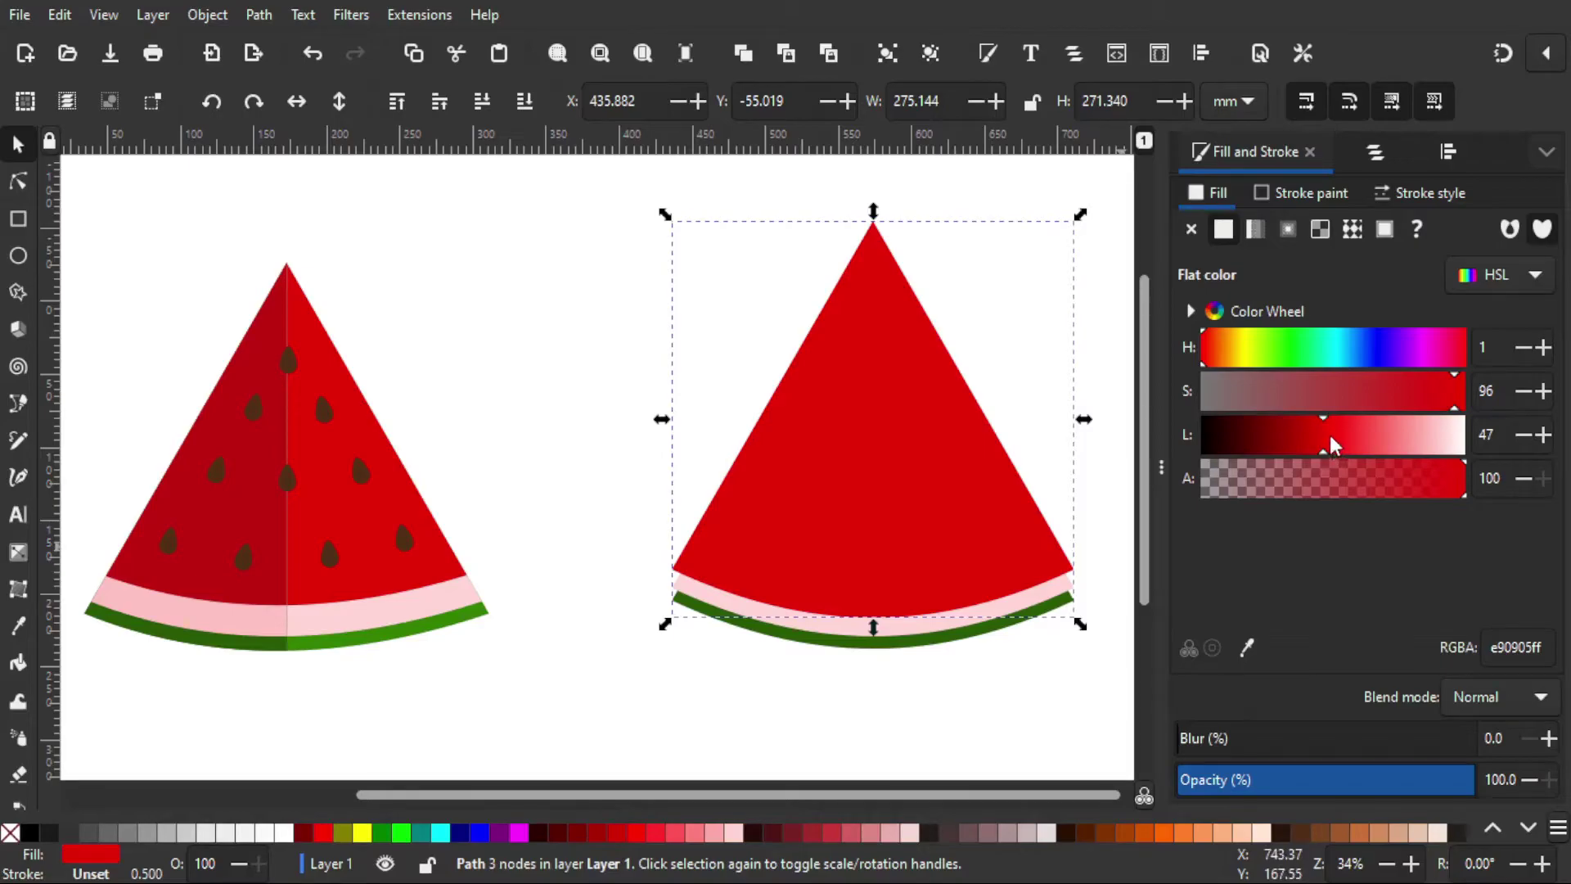
mouse_move(1329, 432)
left_mouse_down()
mouse_move(1398, 430)
mouse_move(1337, 433)
left_mouse_up()
key("ctrl+z")
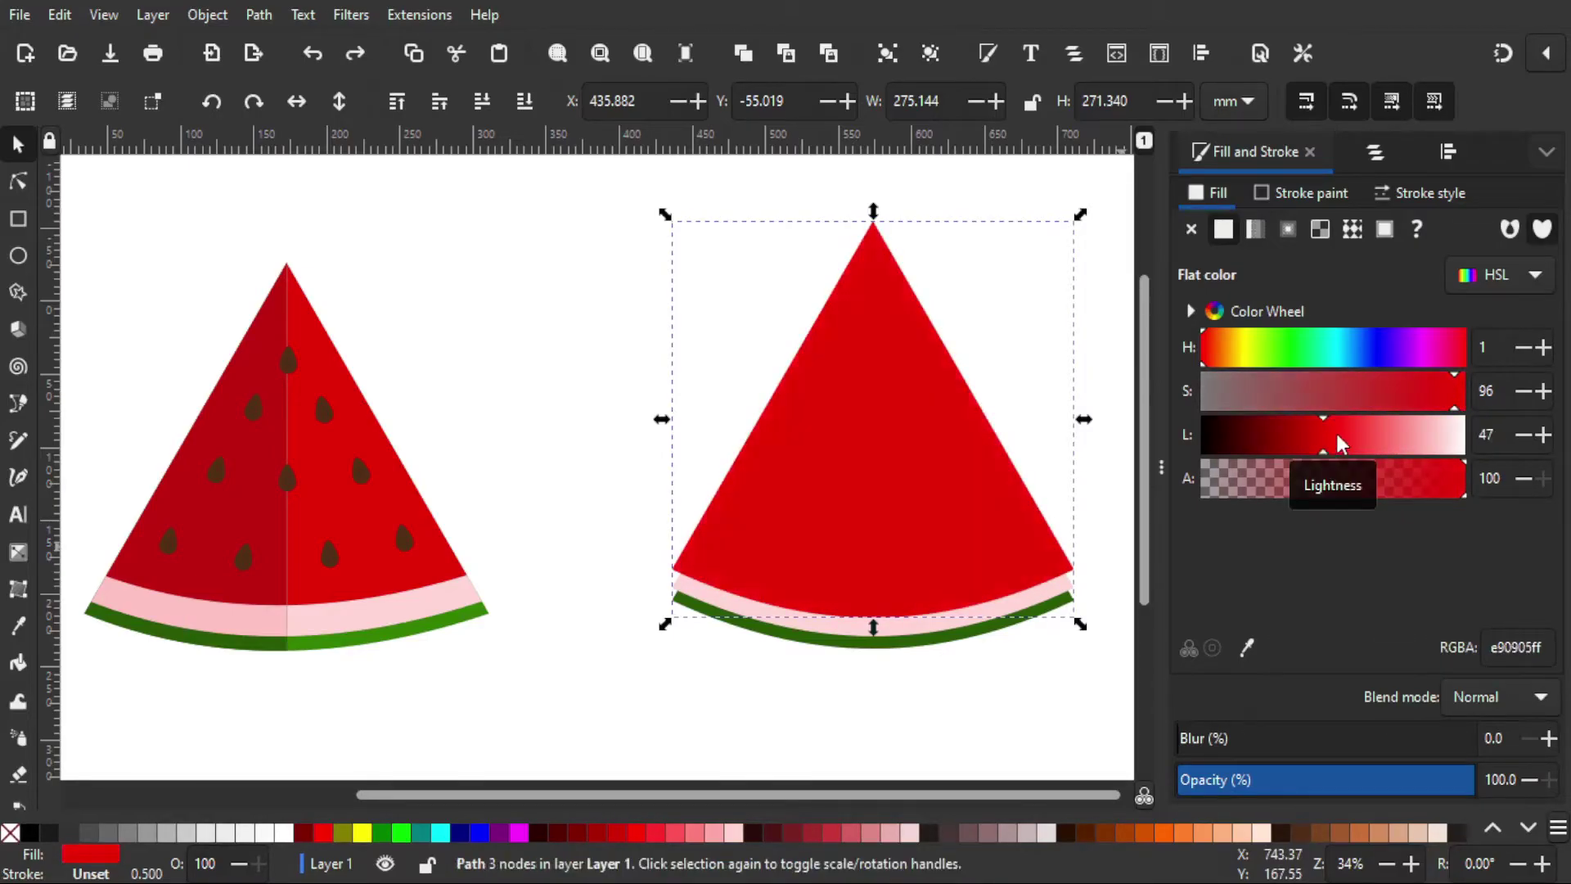
left_click_drag(1454, 409, 1439, 413)
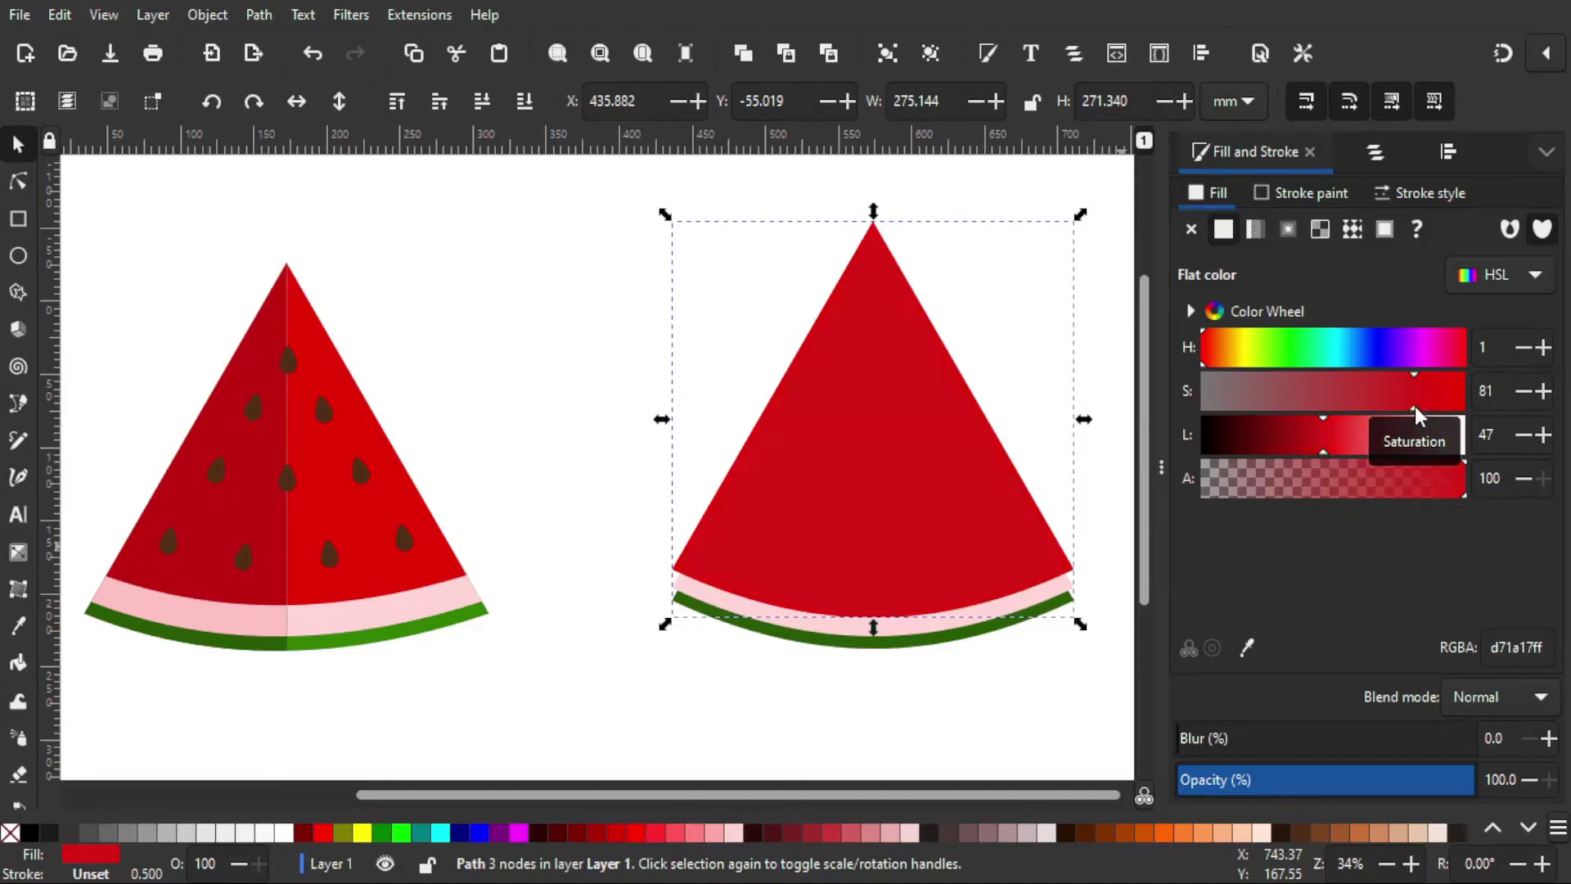
mouse_move(1344, 439)
left_mouse_down()
mouse_move(1378, 449)
mouse_move(1327, 444)
left_mouse_up()
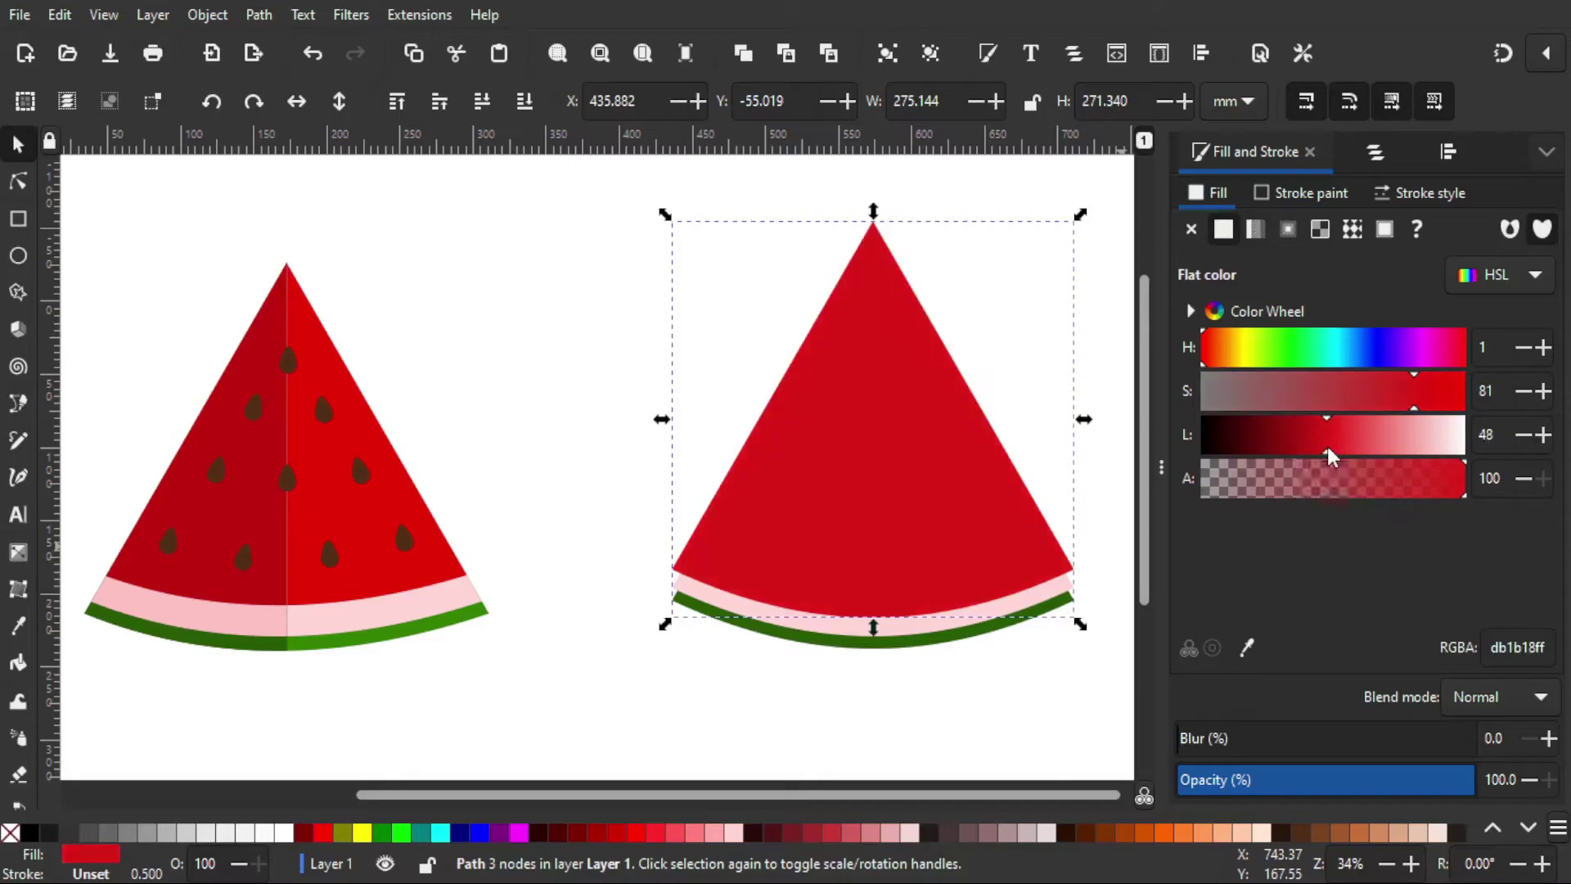
key("ctrl+z")
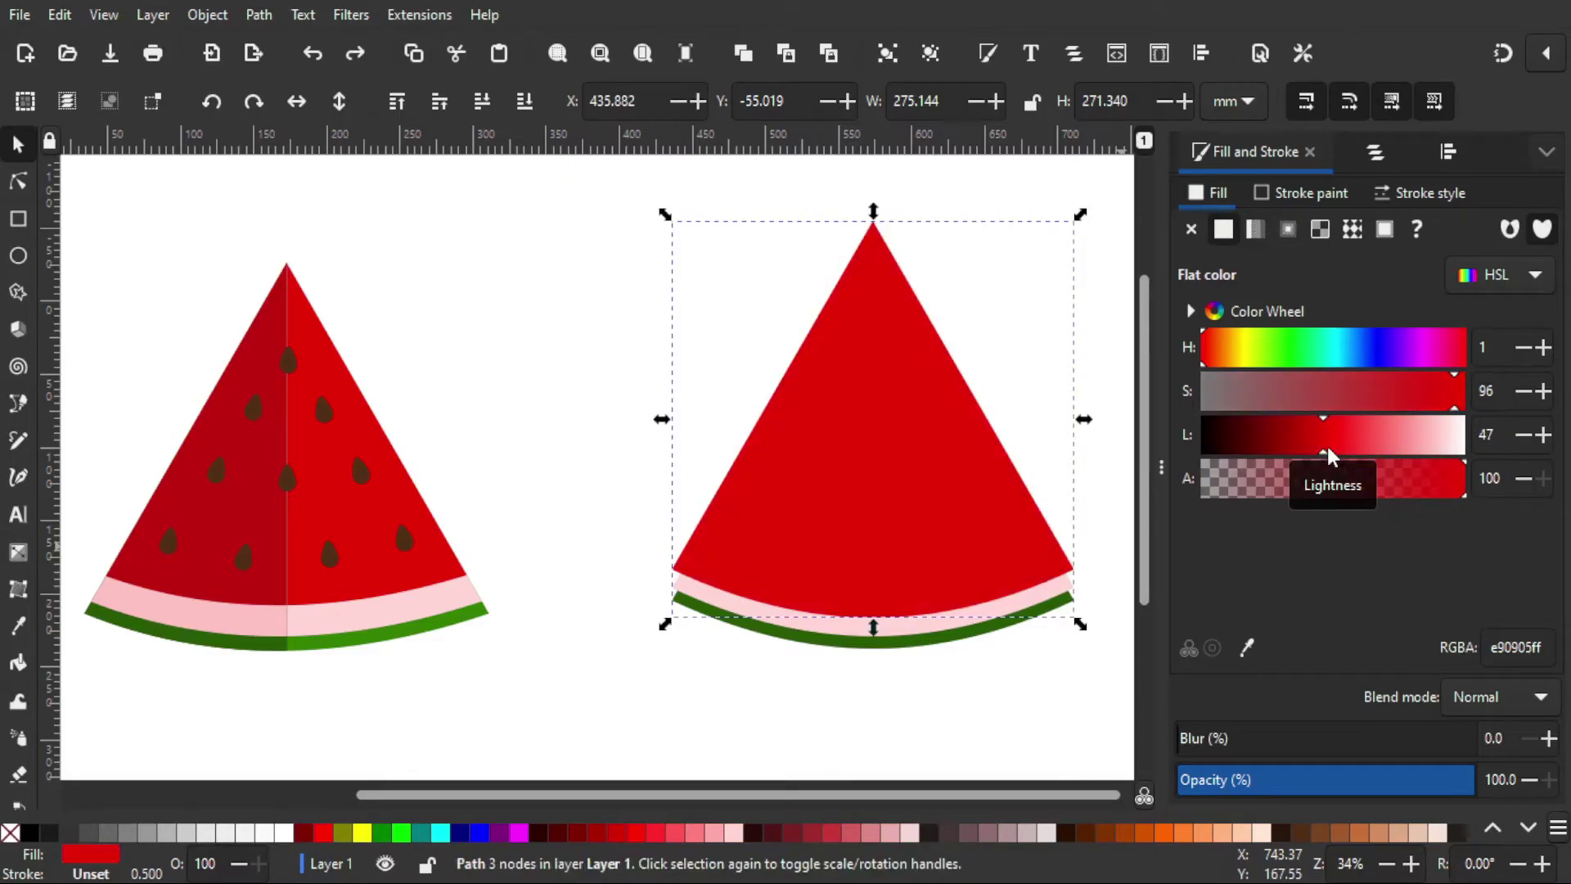
left_click(794, 720)
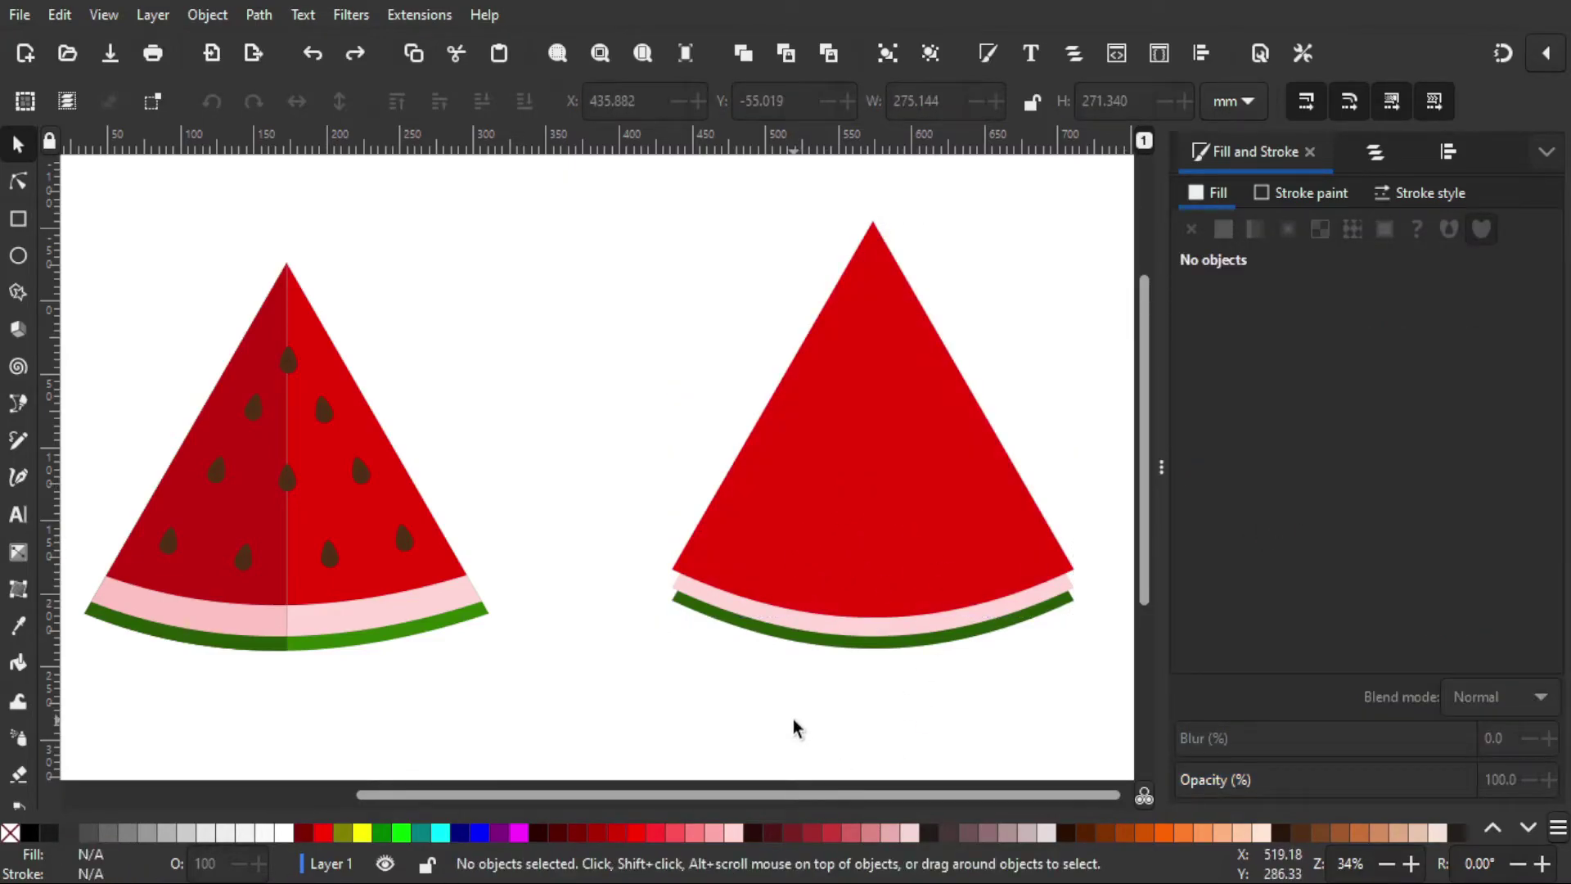
Raise the green wedge to the top of the right slice's stack
scroll(692, 606, "up", 2, "ctrl")
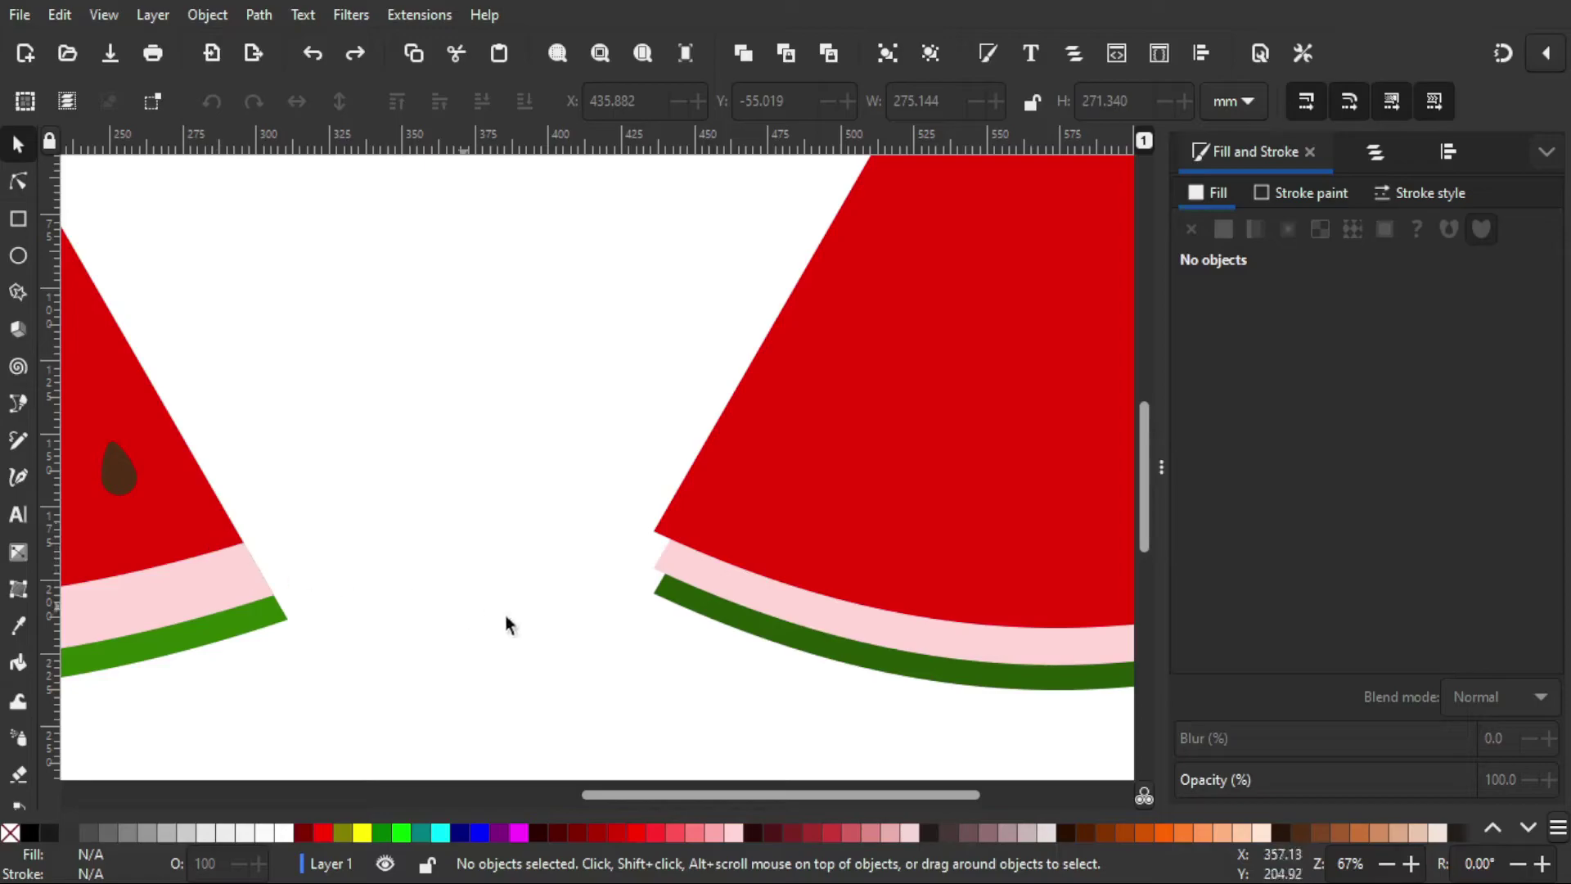
scroll(470, 575, "down", 1, "ctrl")
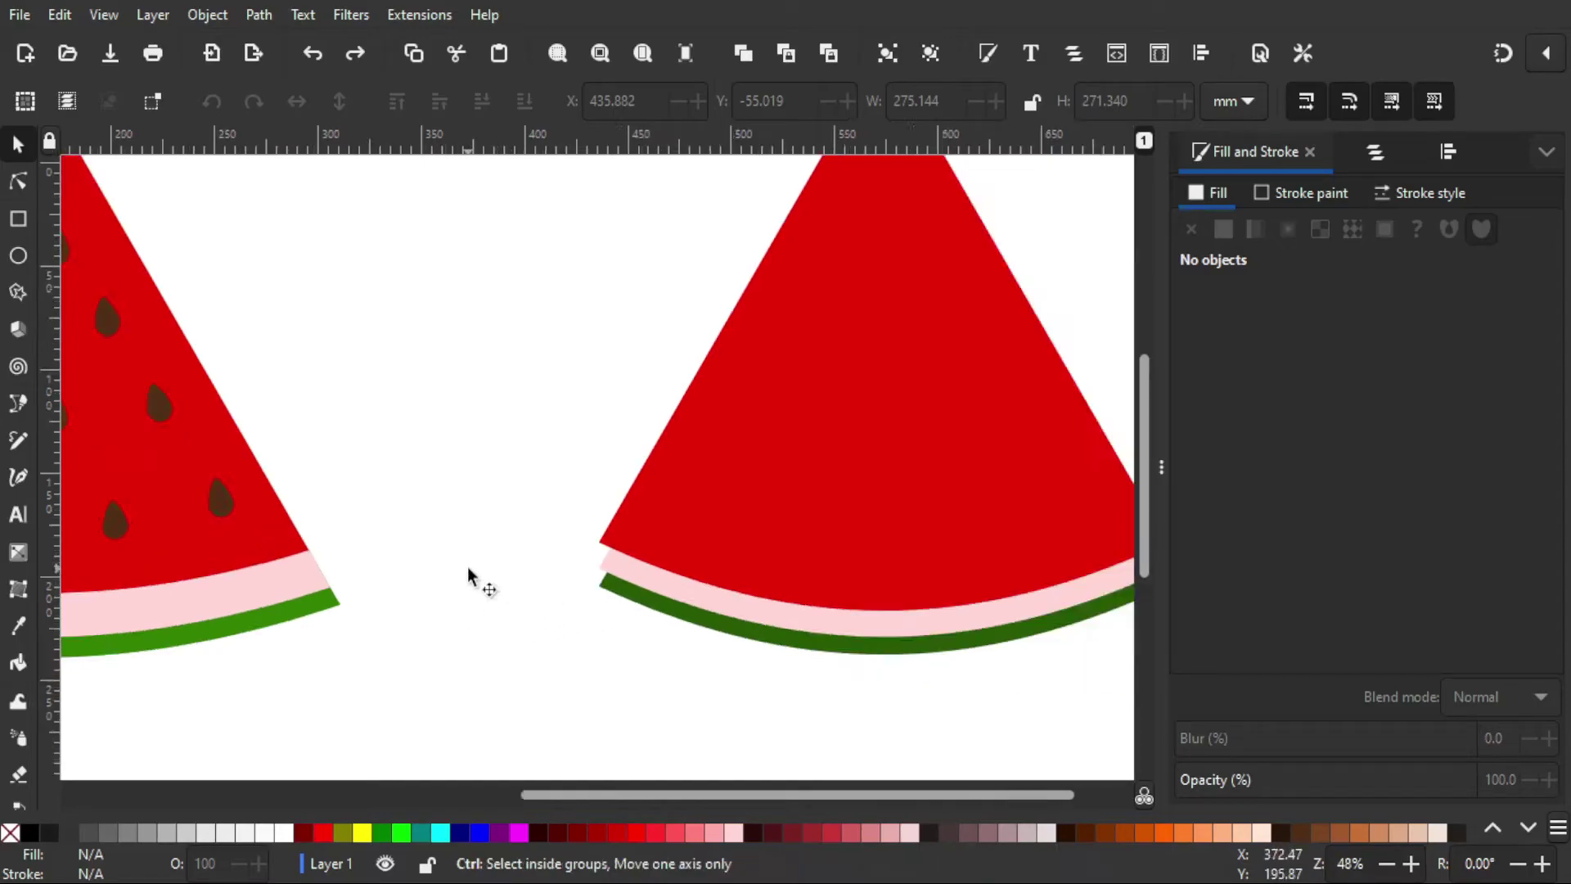
scroll(471, 576, "down", 1, "ctrl")
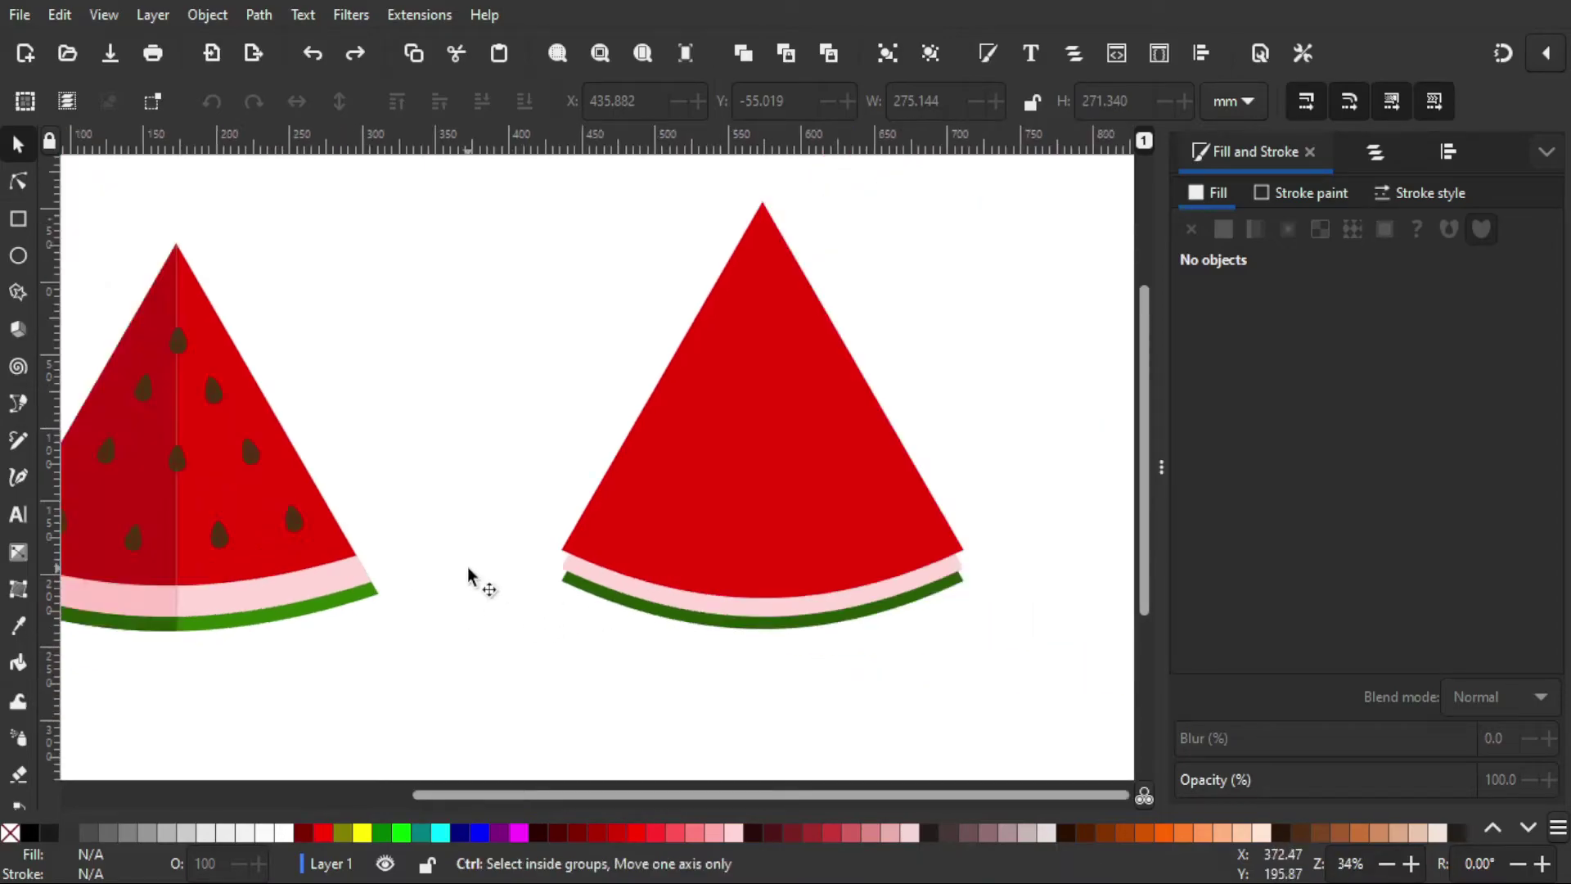
left_click(661, 612)
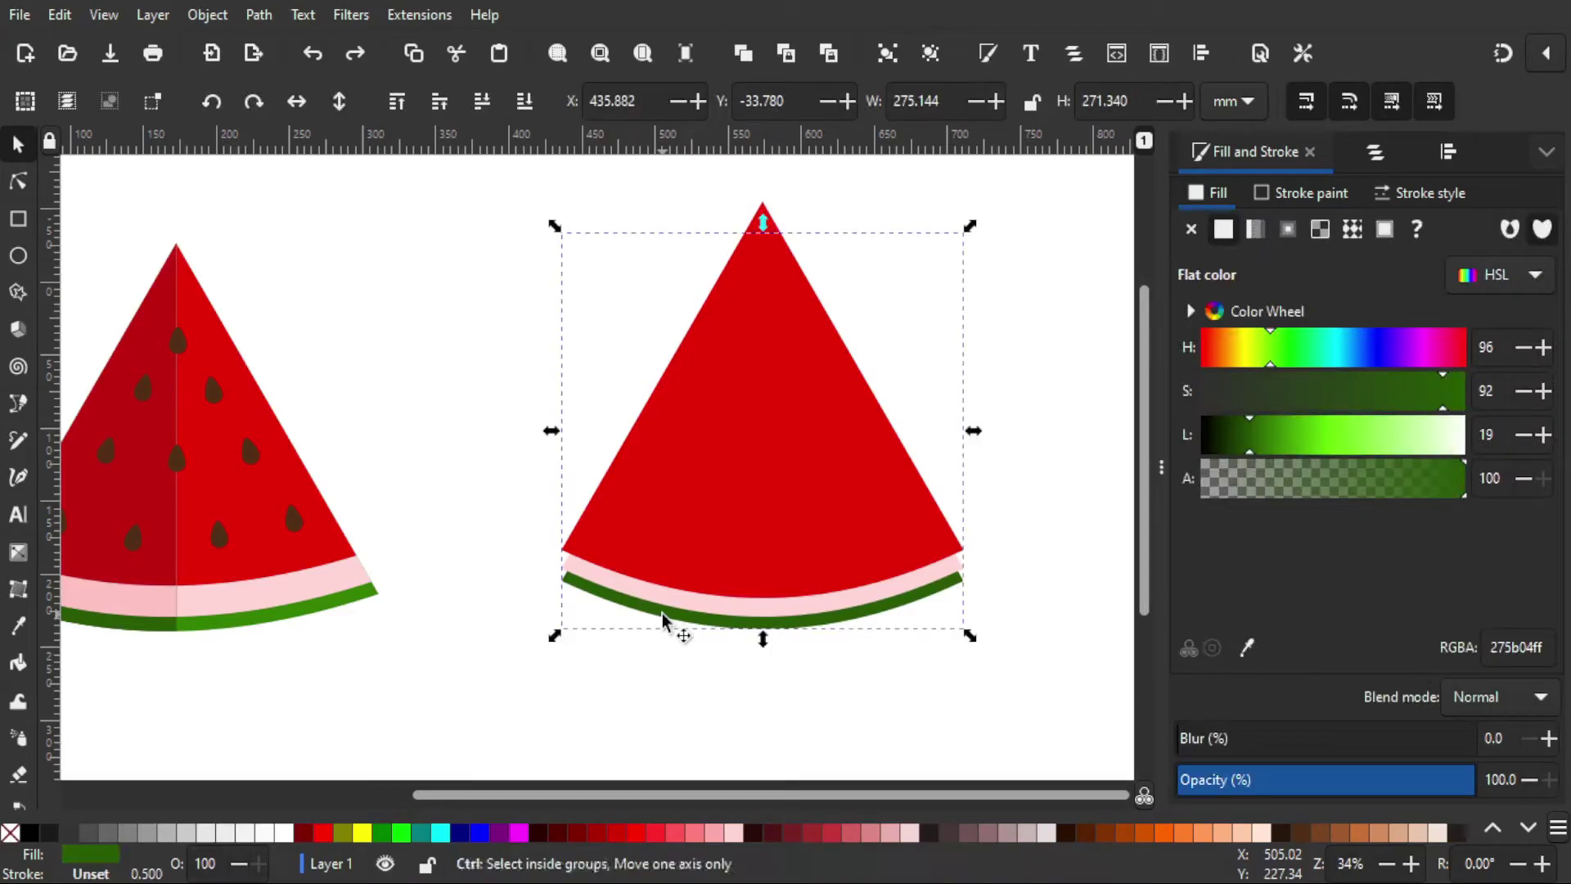
key("Home")
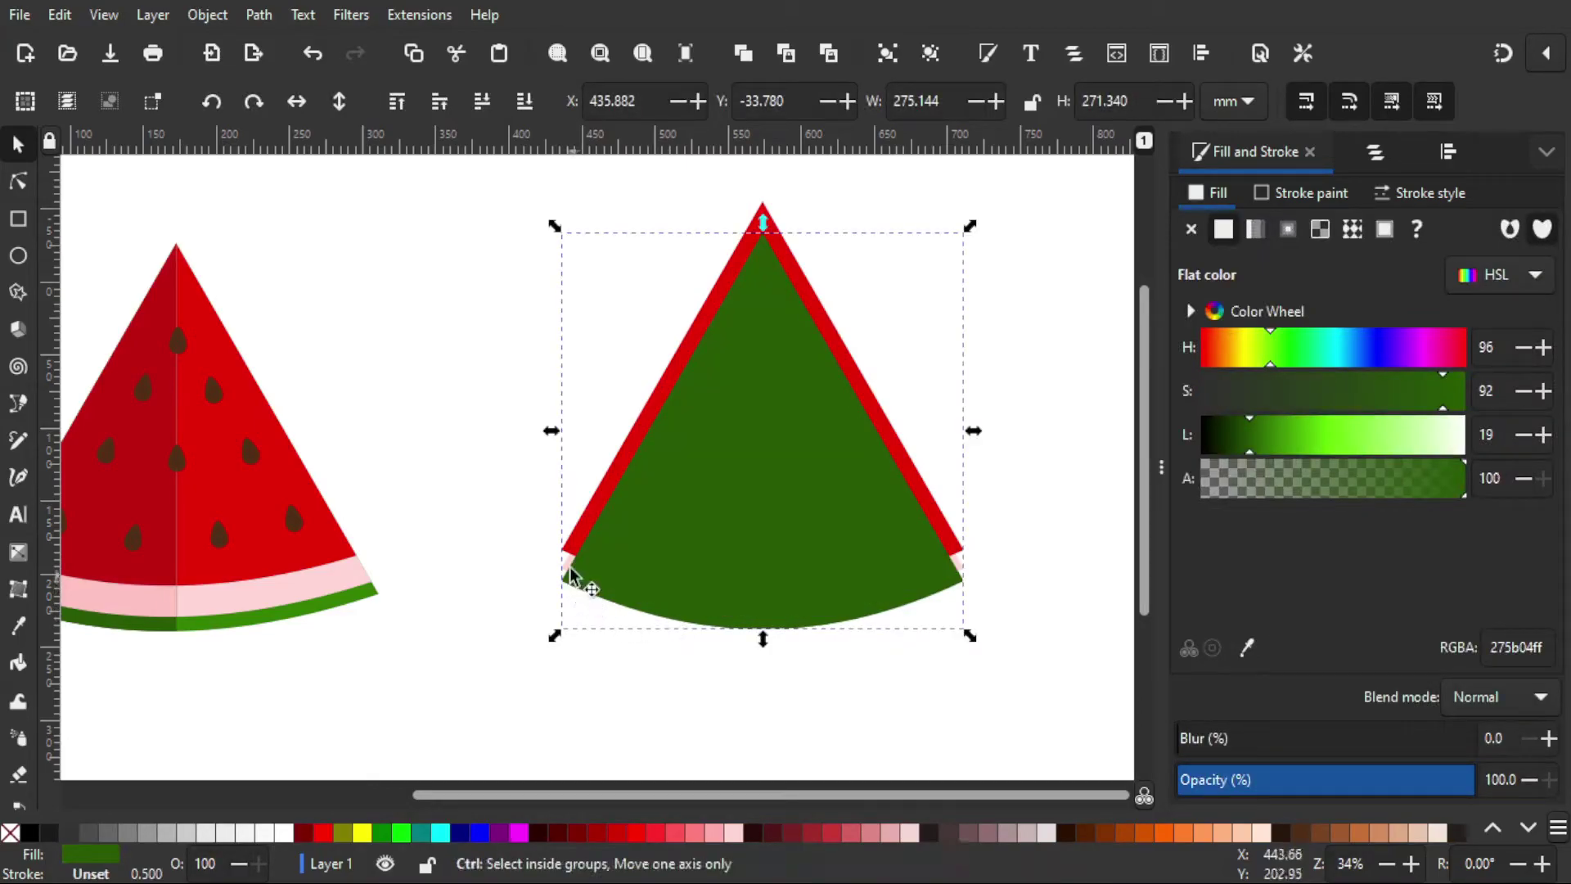
scroll(571, 571, "up", 2, "ctrl")
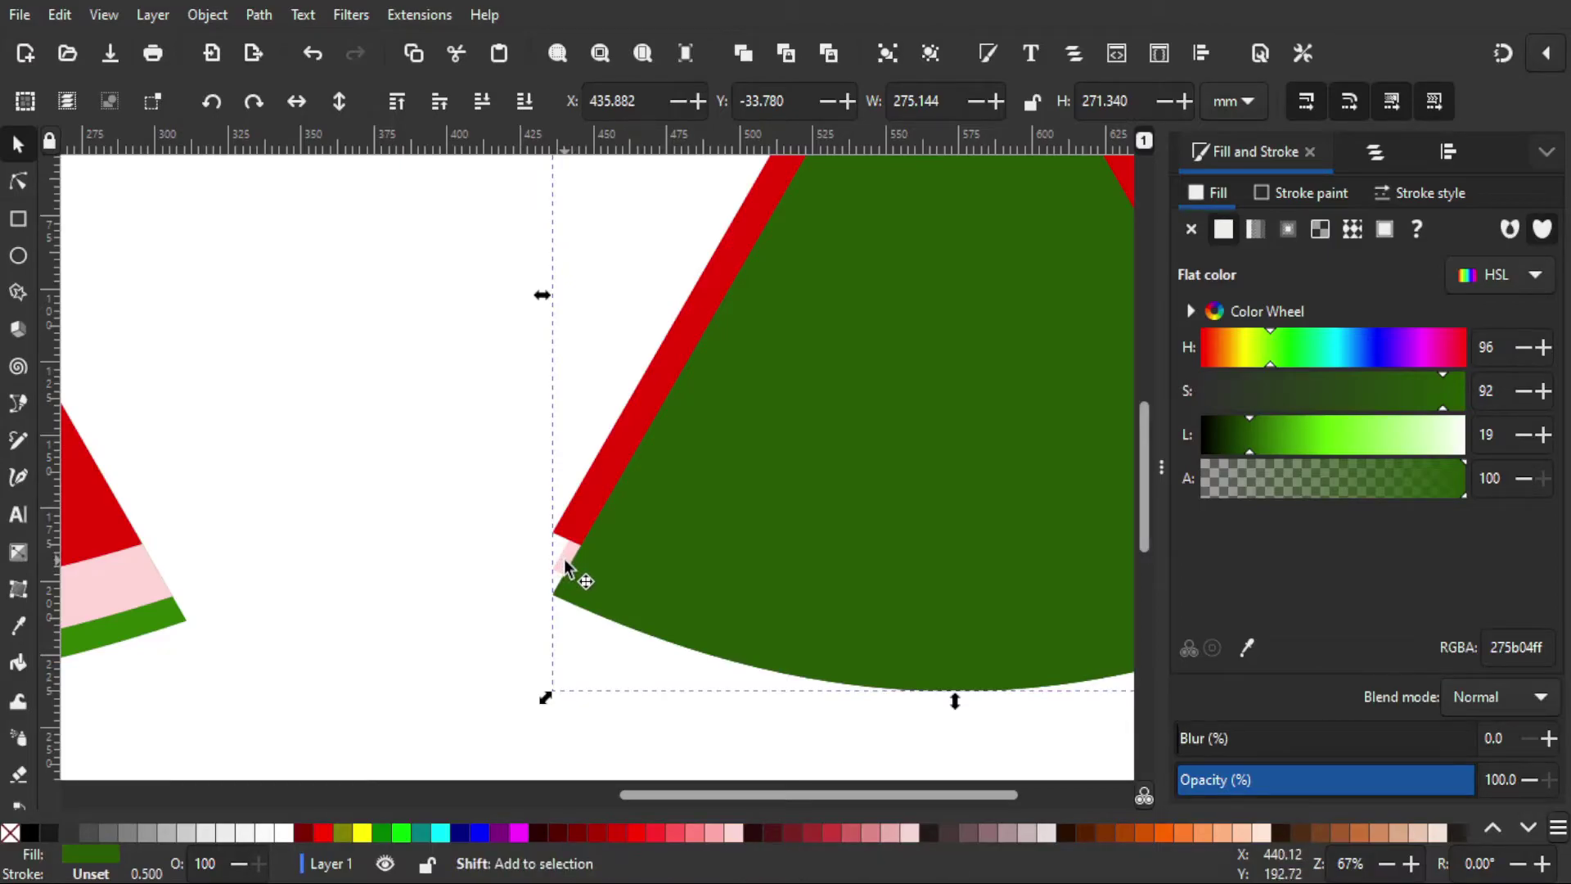
key("Escape")
Trim the pink band to the green wedge's outline with a path operation
scroll(565, 565, "up", 1, "ctrl")
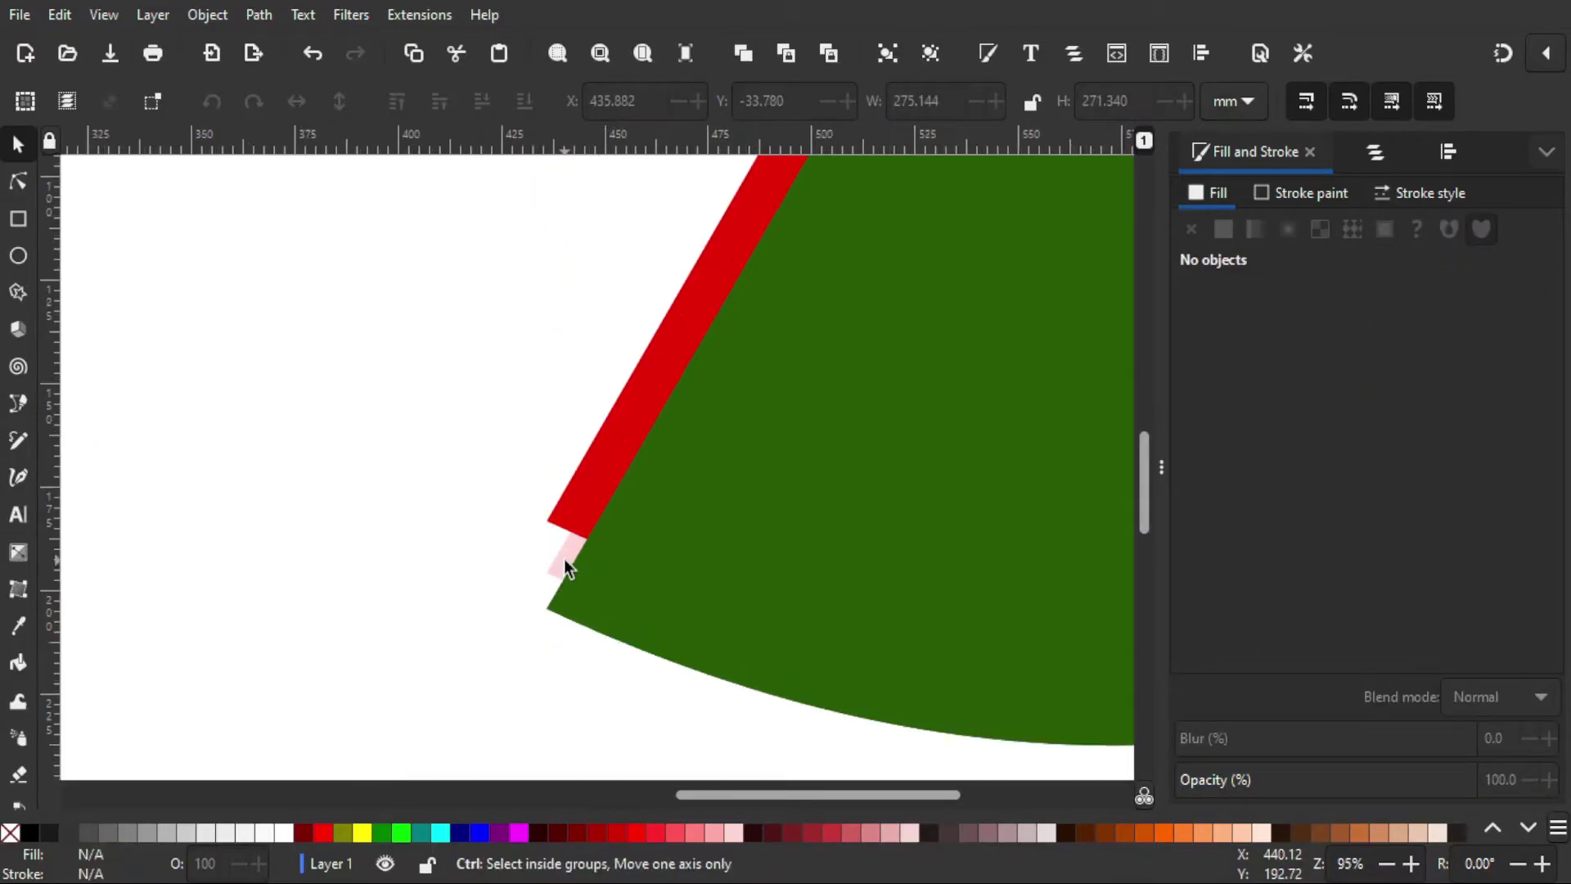
left_click(690, 575)
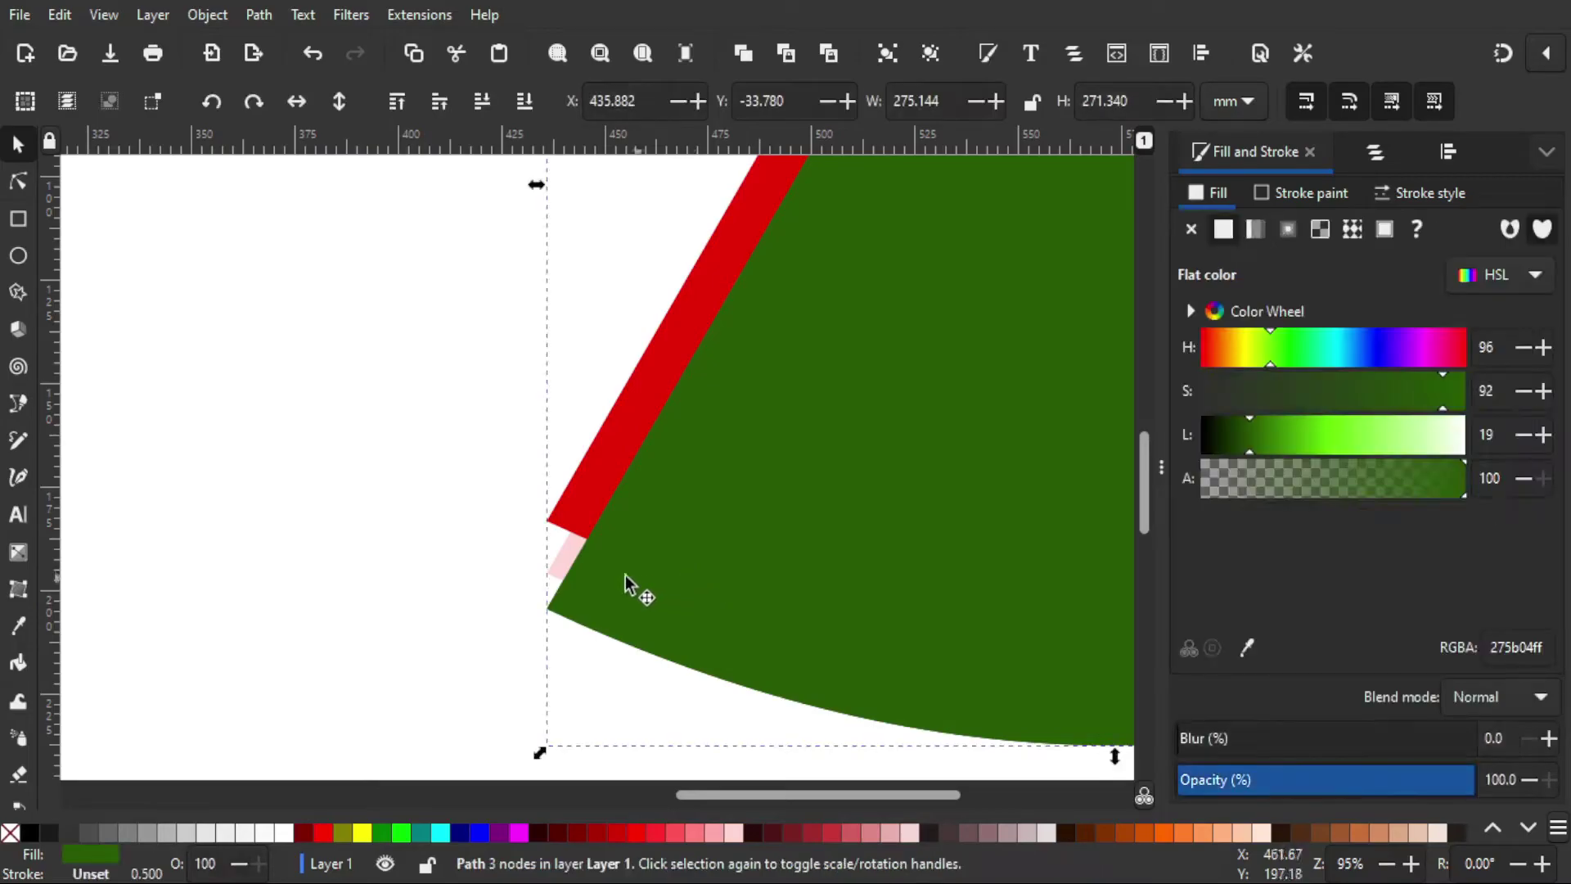
left_click(563, 570, "shift")
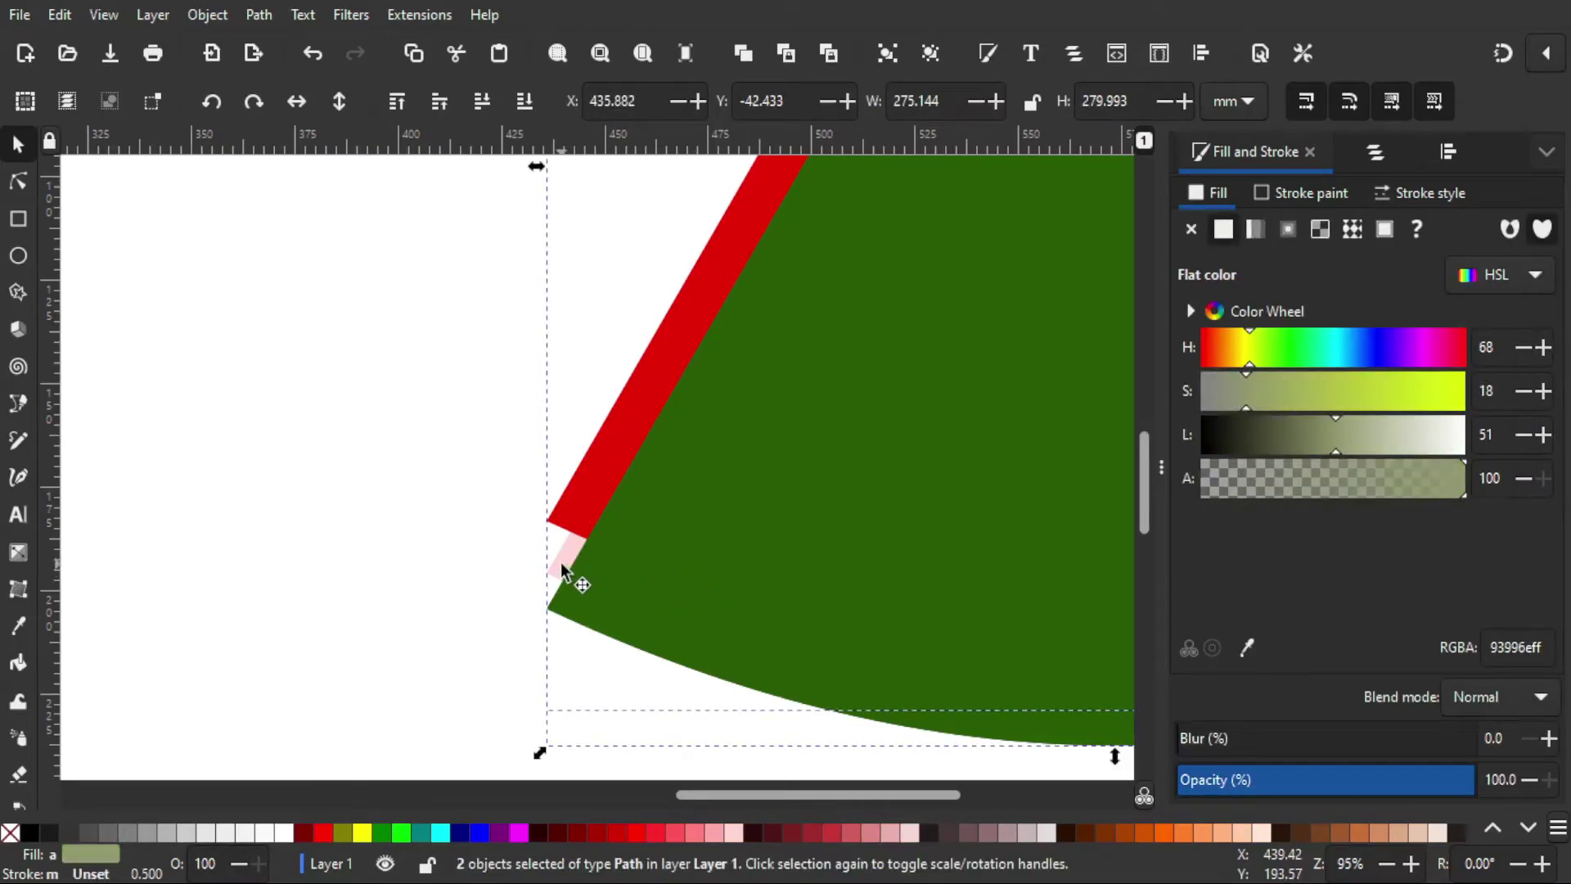
left_click(258, 15)
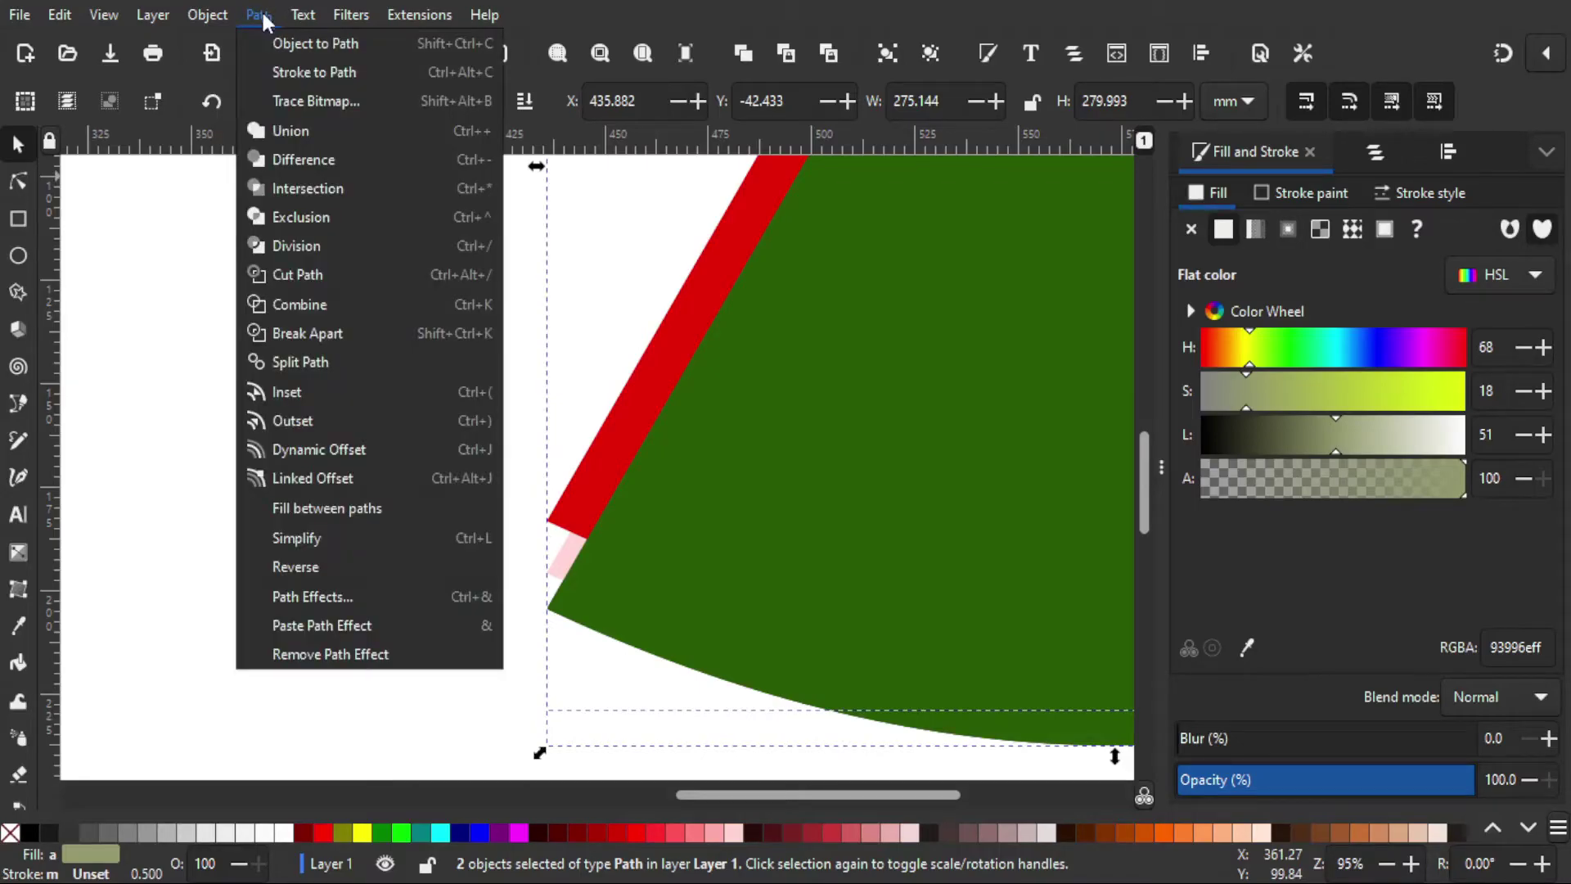
left_click(288, 199)
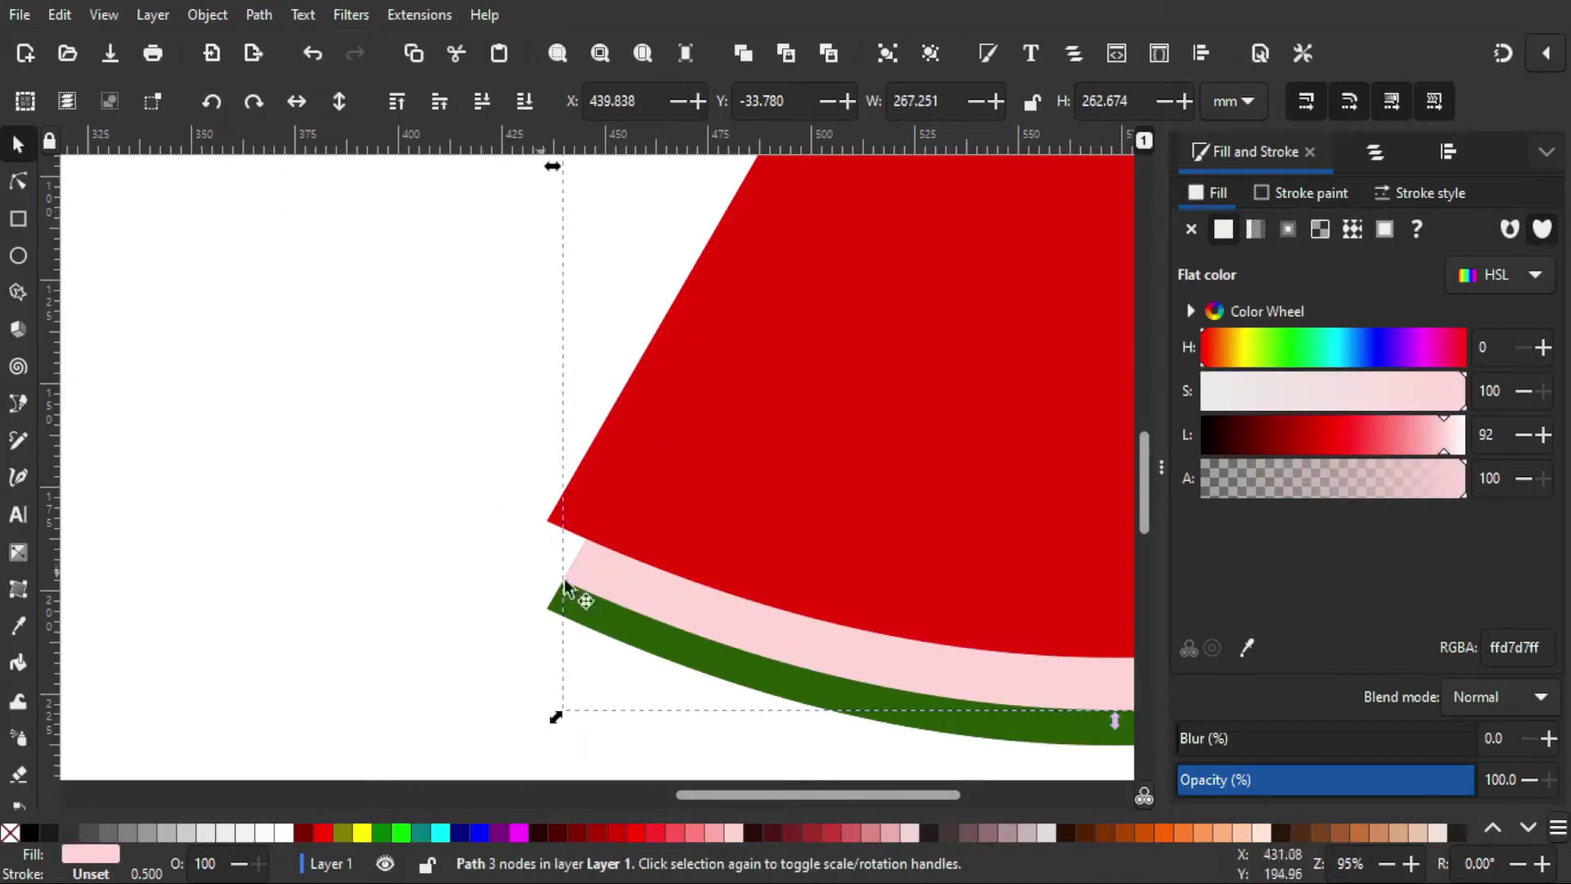
Intersect the red flesh with a duplicate of the green wedge
left_click(589, 631)
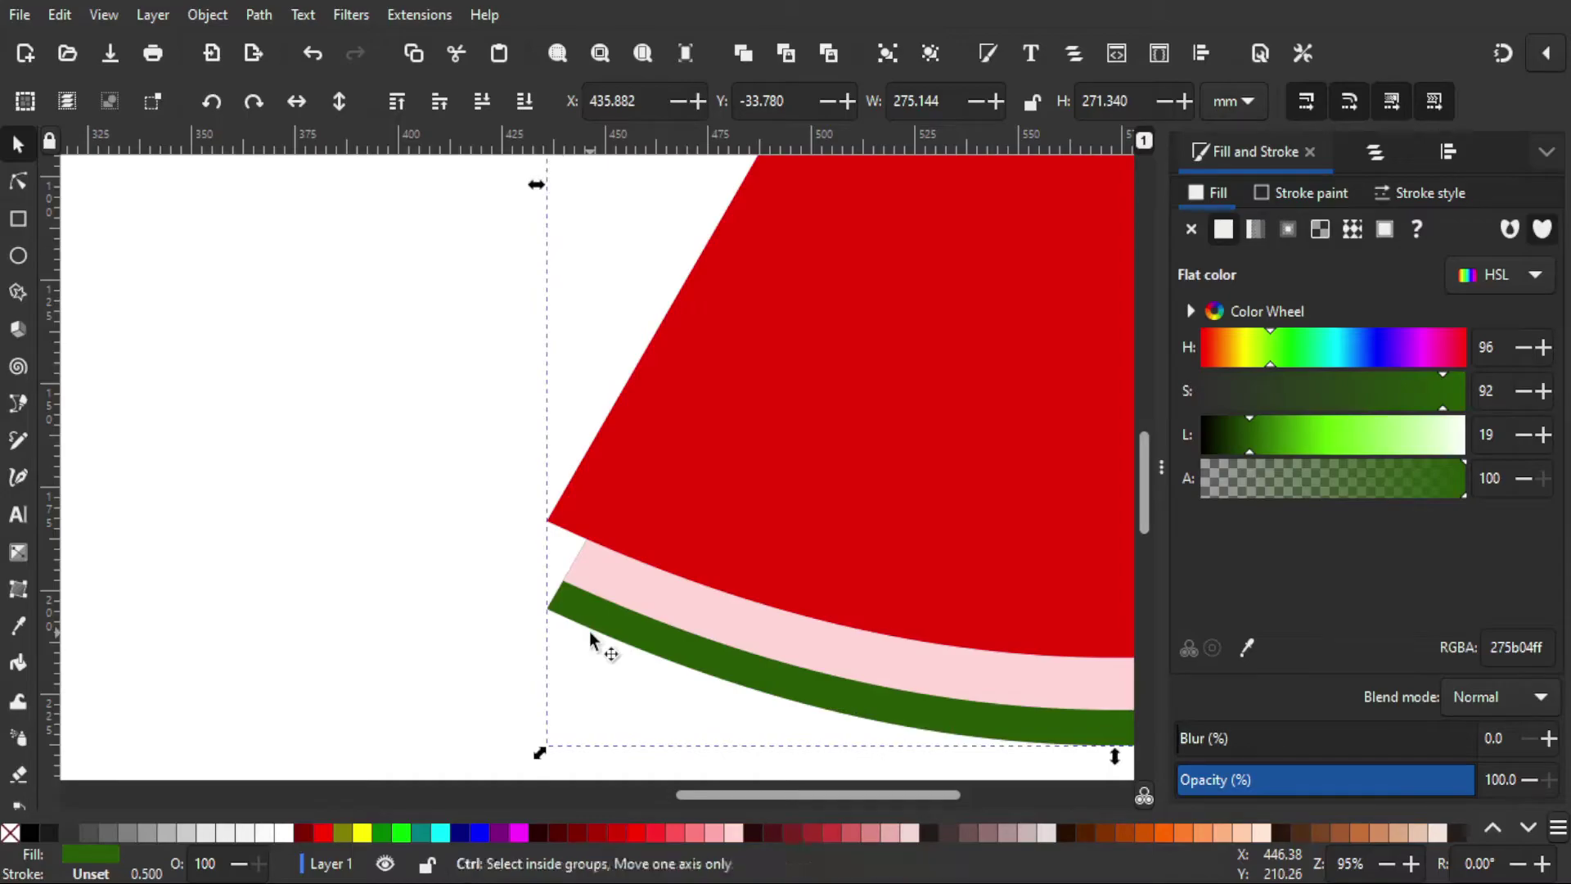
key("ctrl+d")
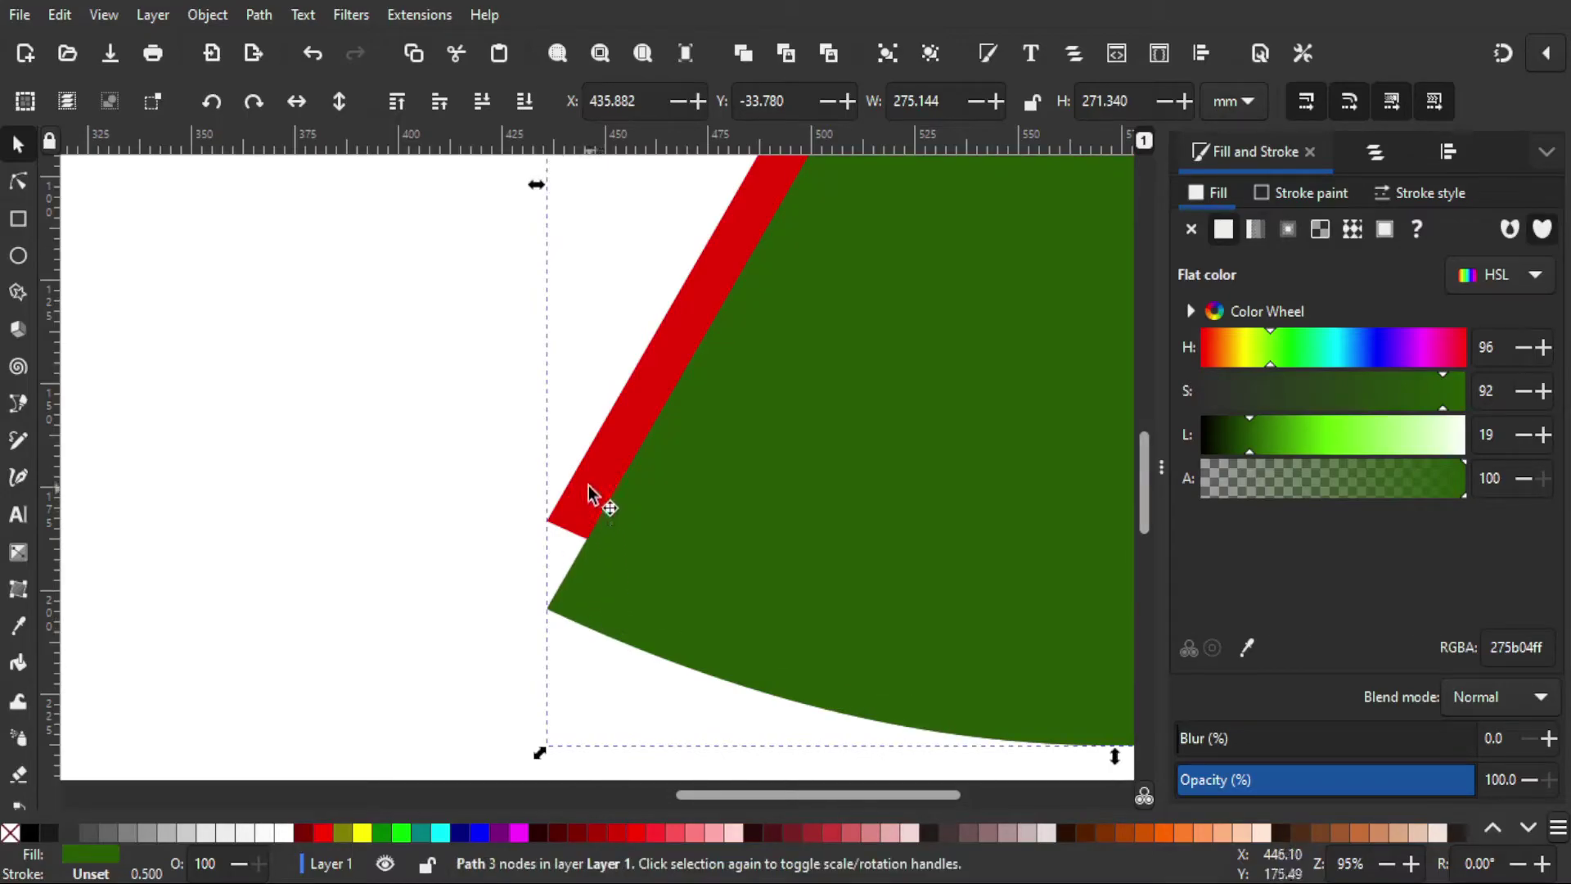
left_click(595, 466, "shift")
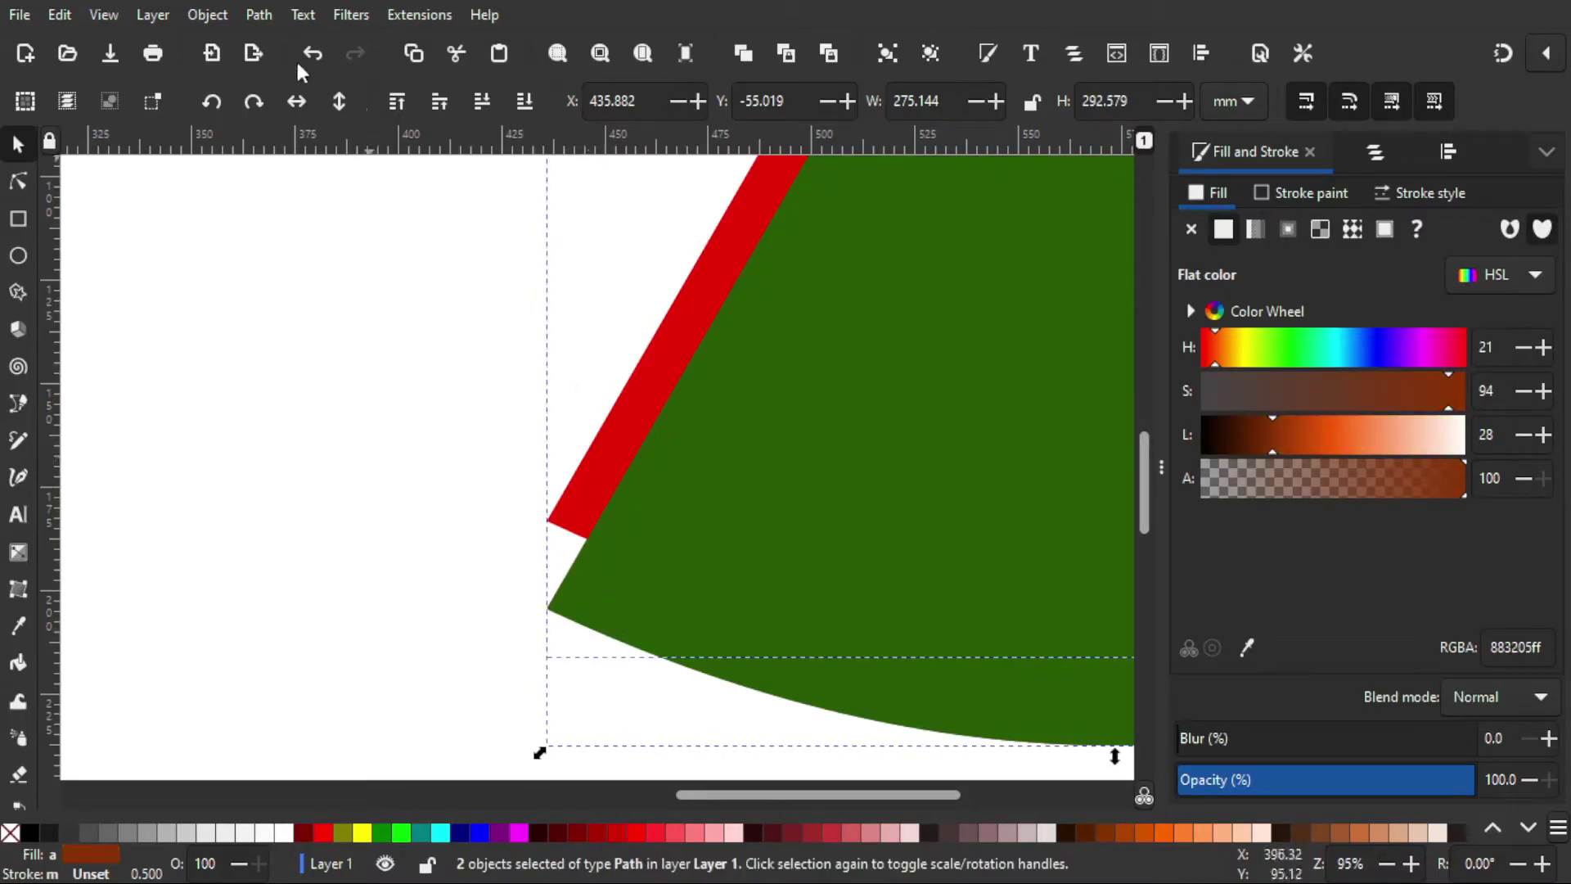
left_click(259, 14)
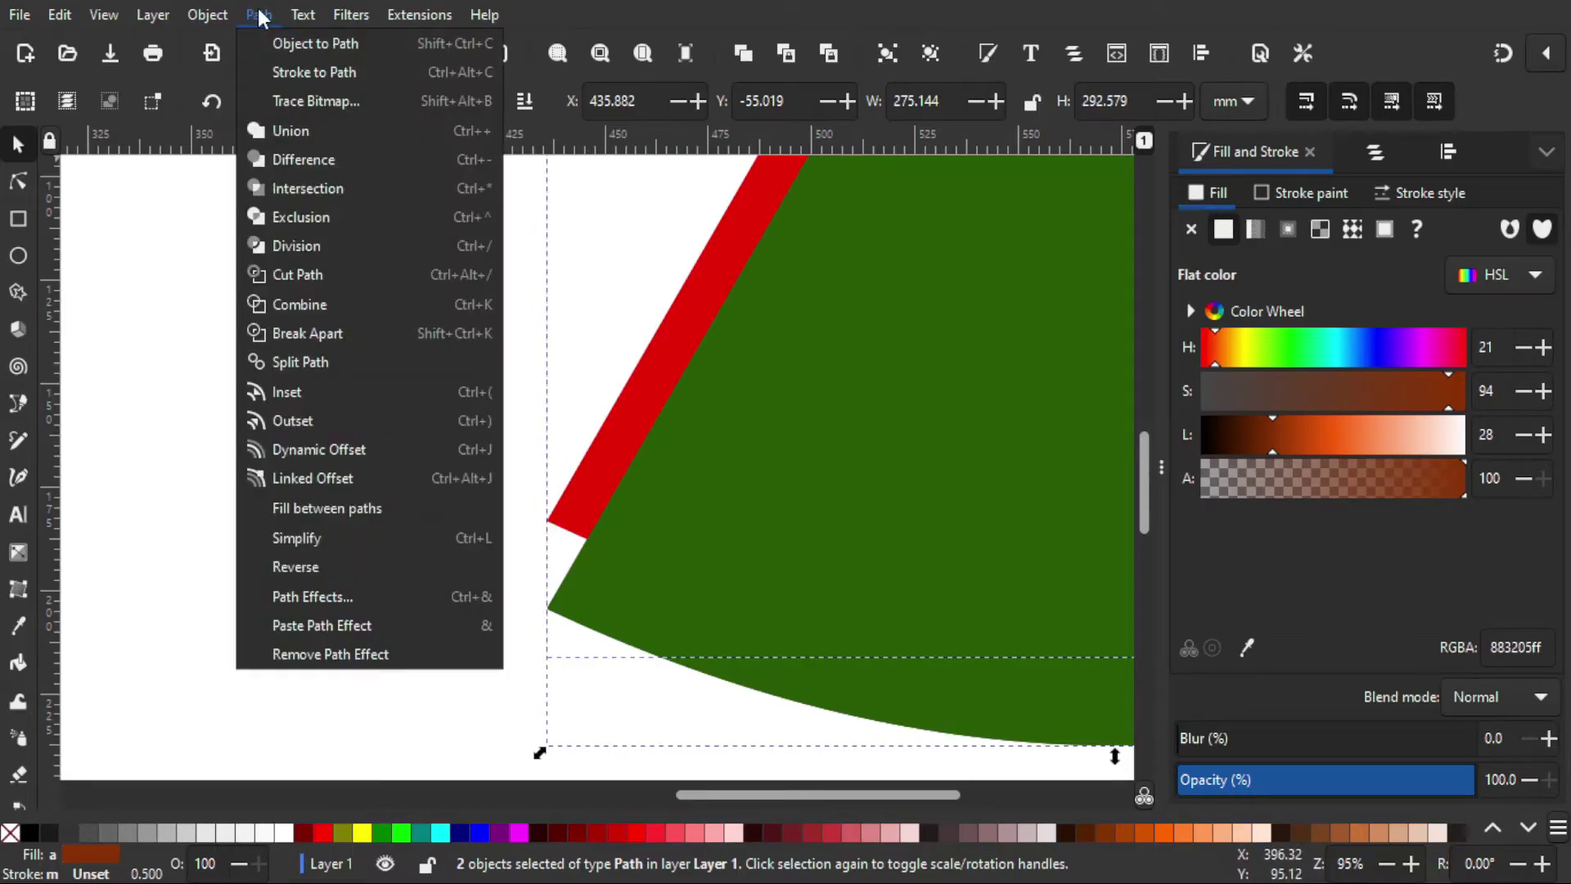
left_click(301, 188)
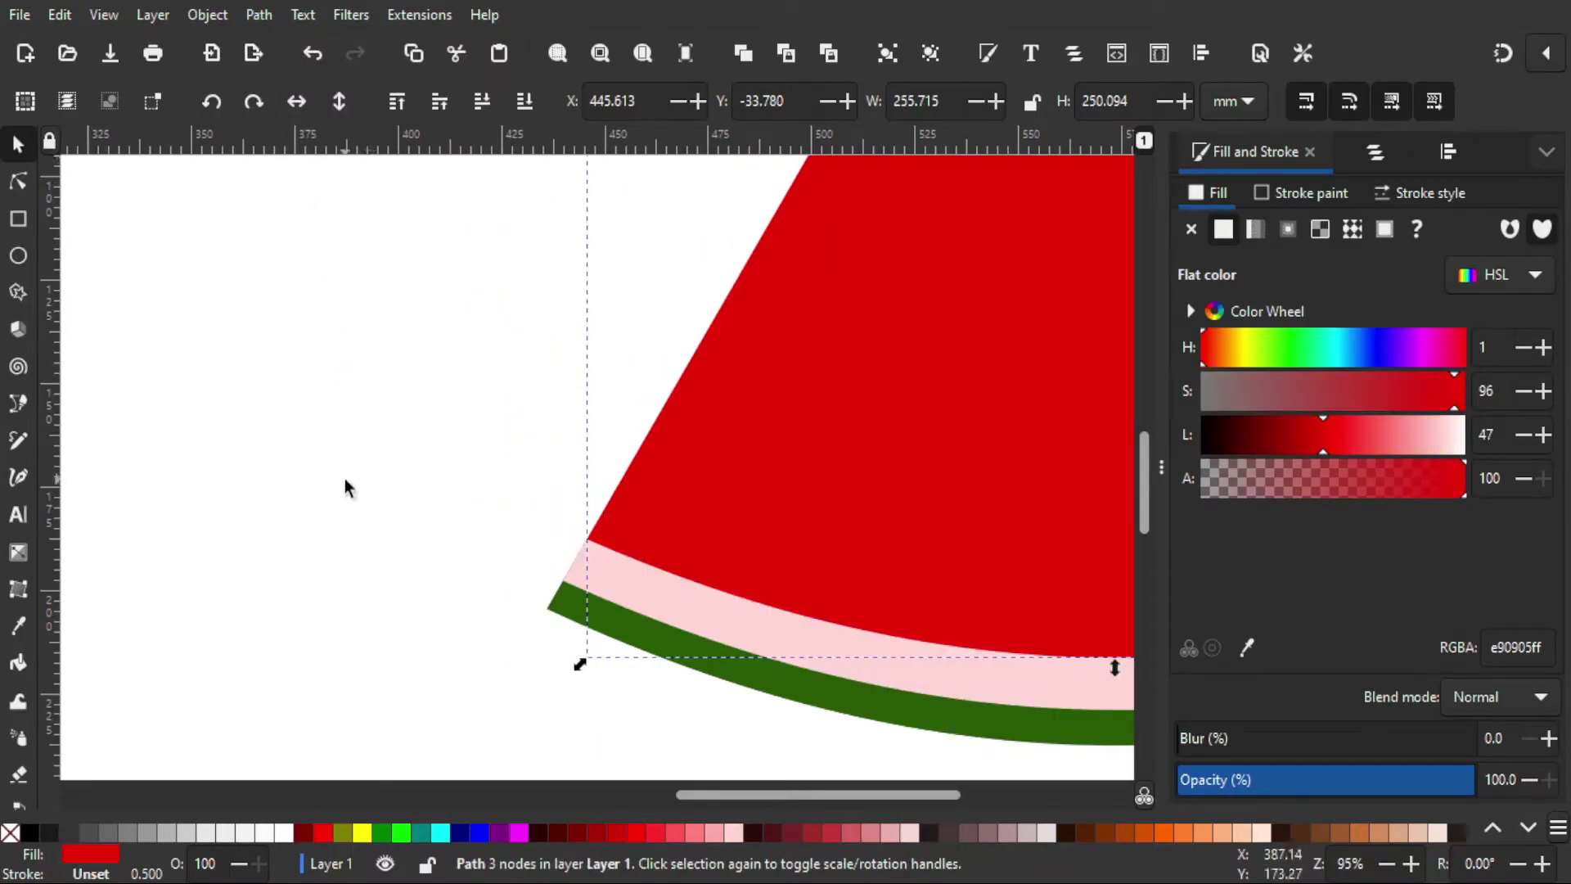
left_click(355, 545)
scroll(355, 545, "down", 2)
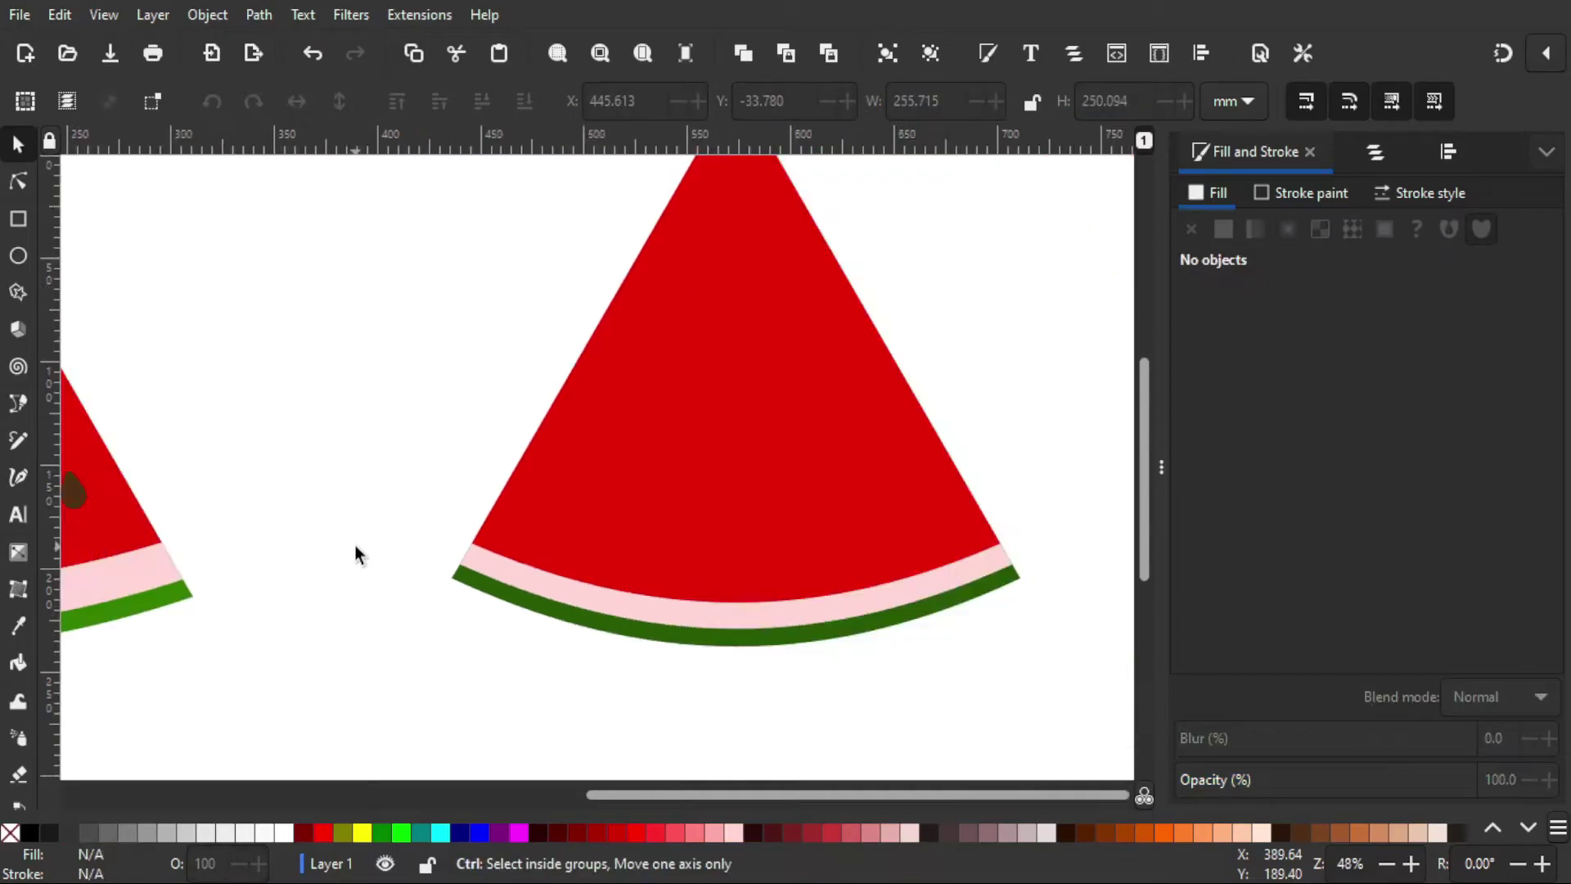
Nudge the right slice's red flesh upward and raise the pink rind above it
left_click_drag(281, 664, 421, 680)
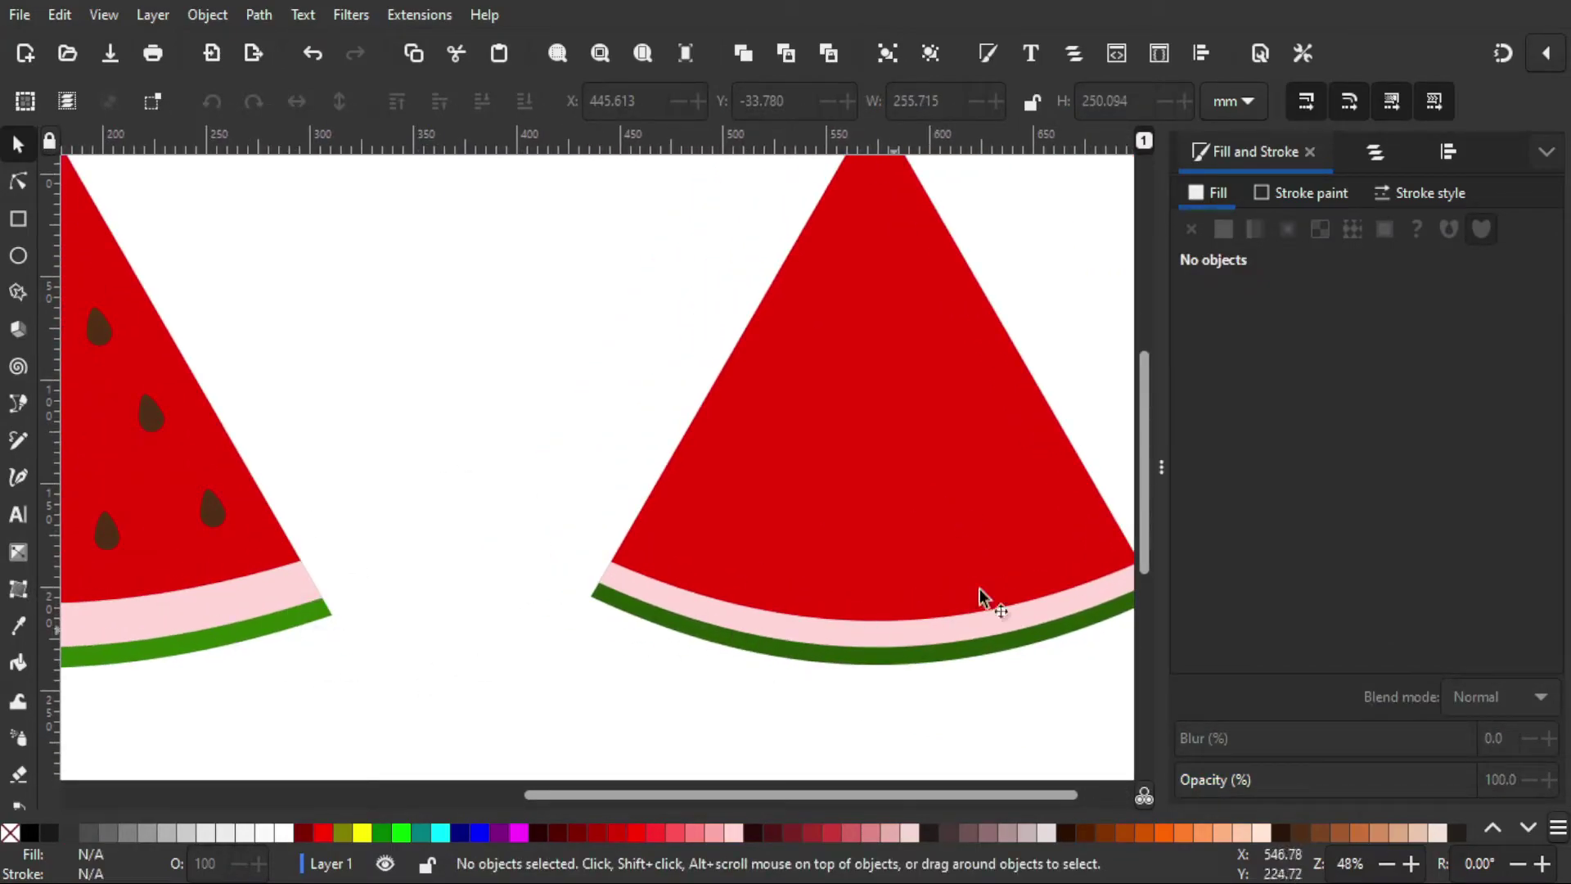
left_click(918, 421)
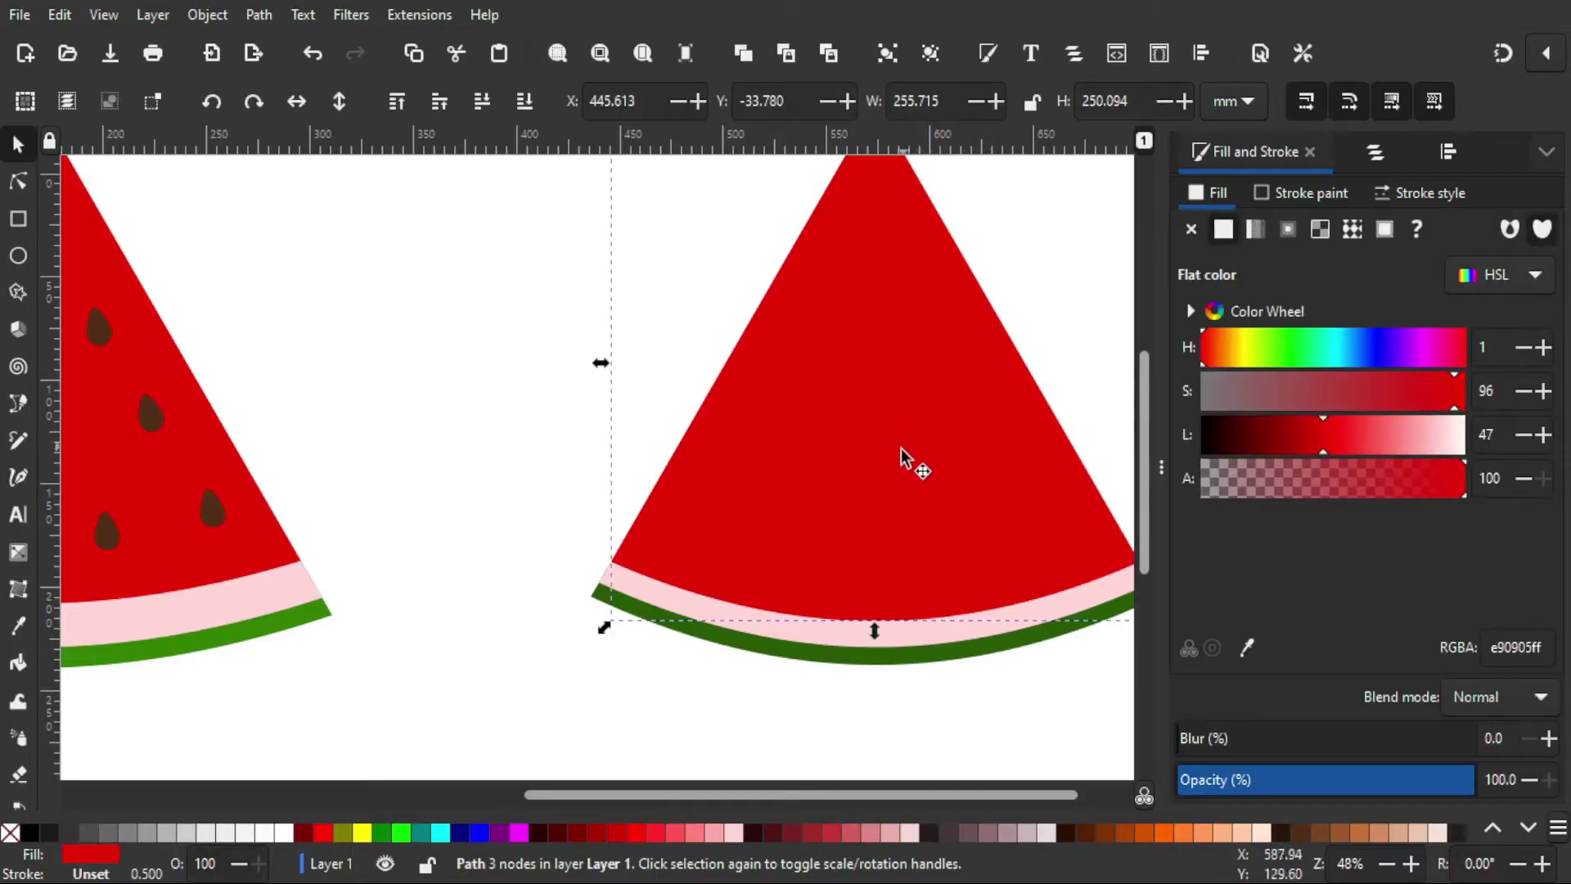
left_click_drag(873, 501, 873, 486)
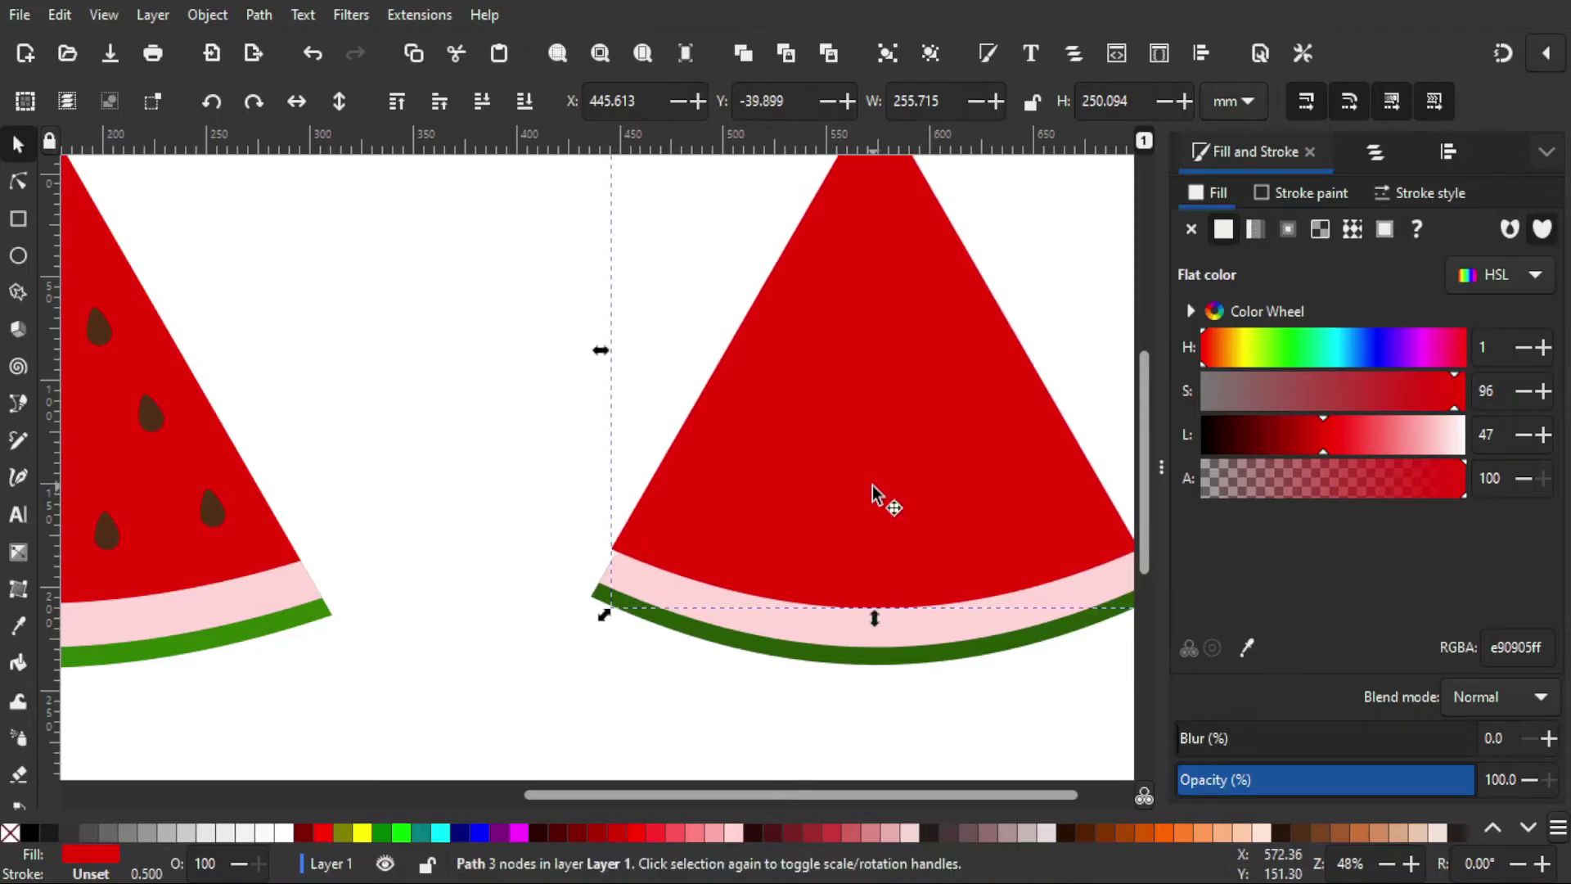
left_click(756, 625)
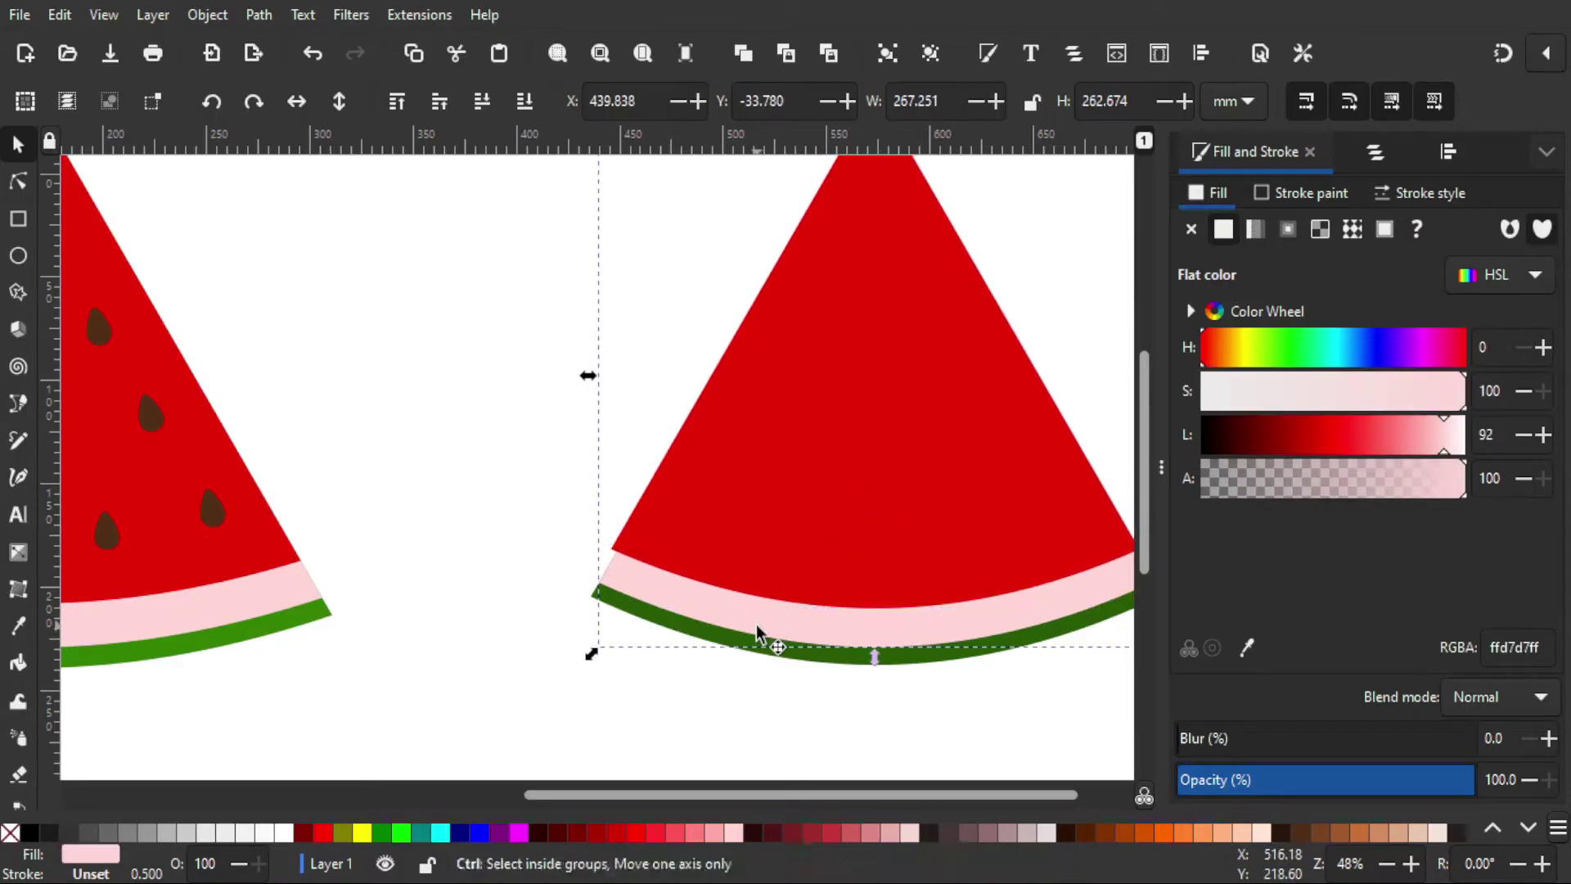
key("Page_Up")
scroll(756, 622, "up", 2)
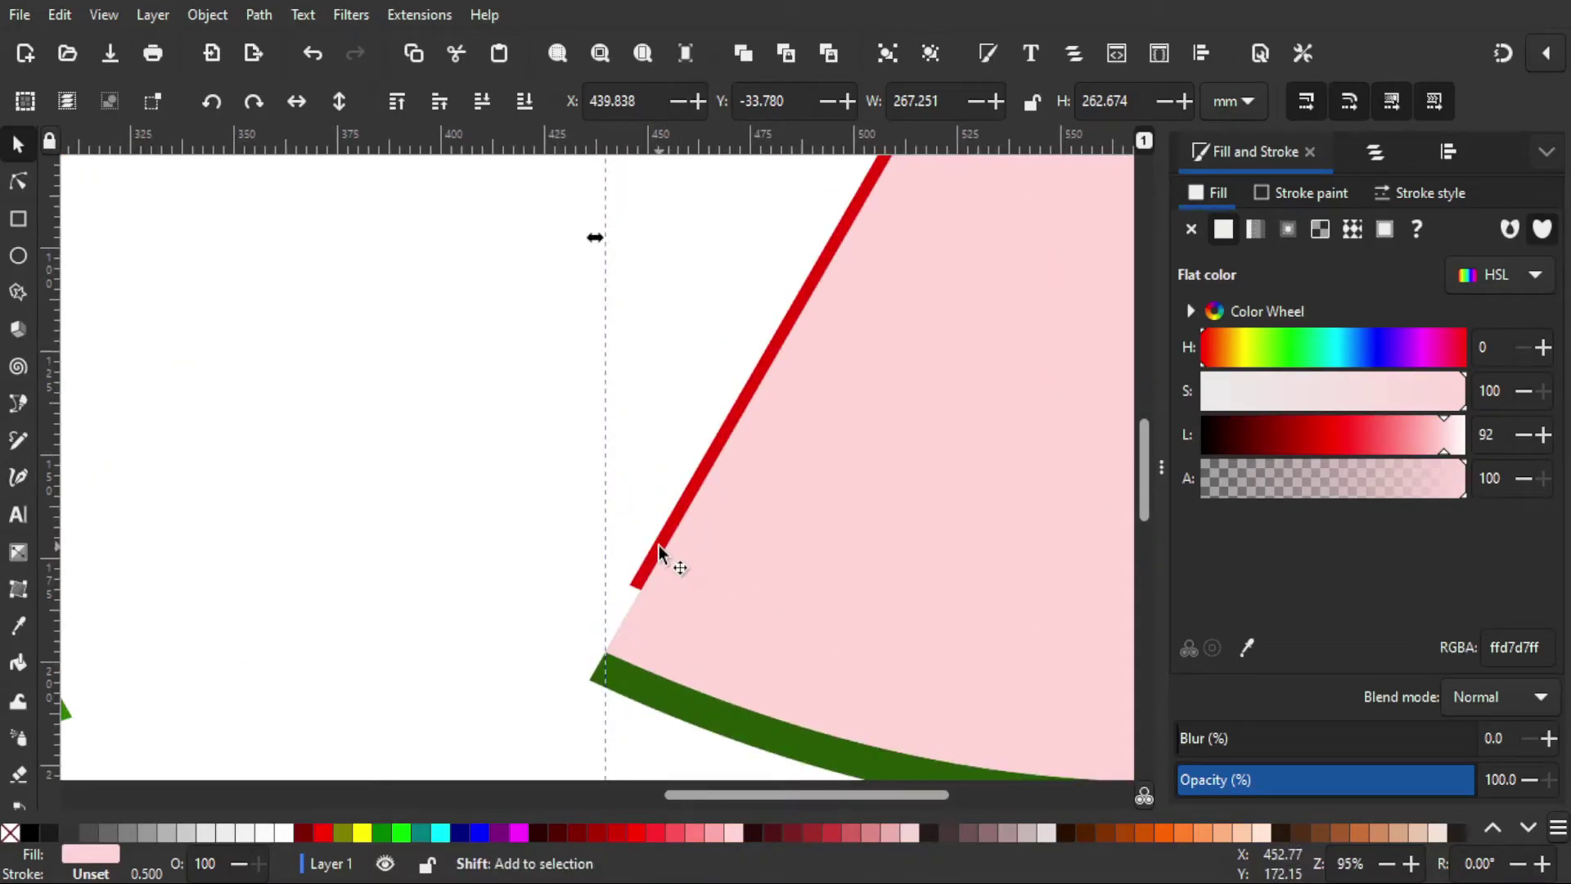
key("Escape")
Intersect the red flesh with the pink wedge so the band edges line up cleanly
left_click(679, 594)
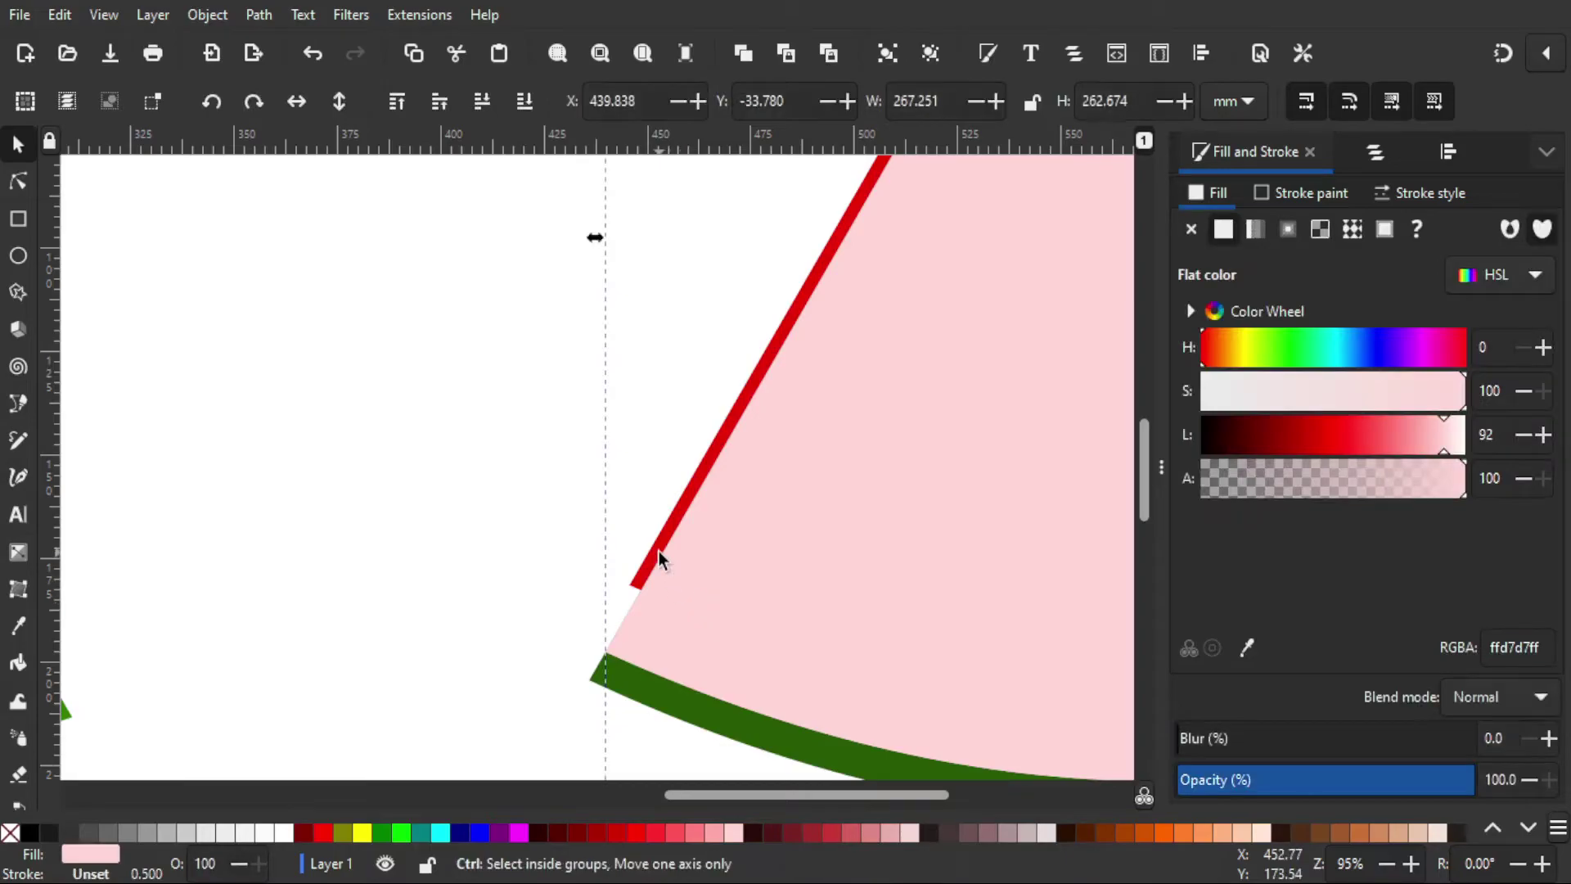
scroll(660, 552, "up", 1)
left_click(629, 603, "shift")
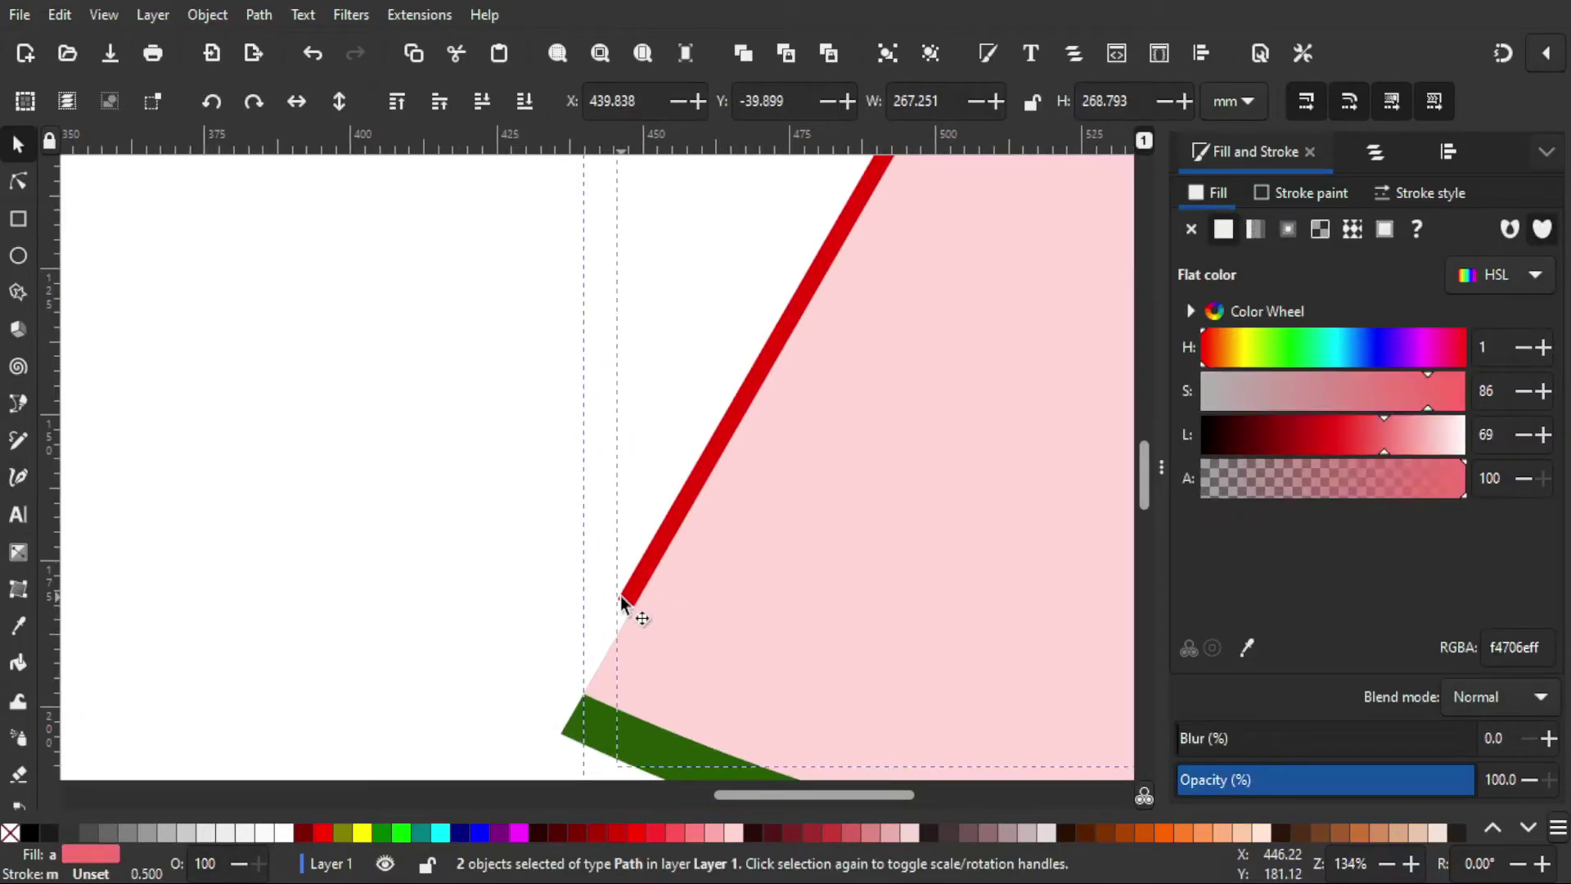
left_click(249, 15)
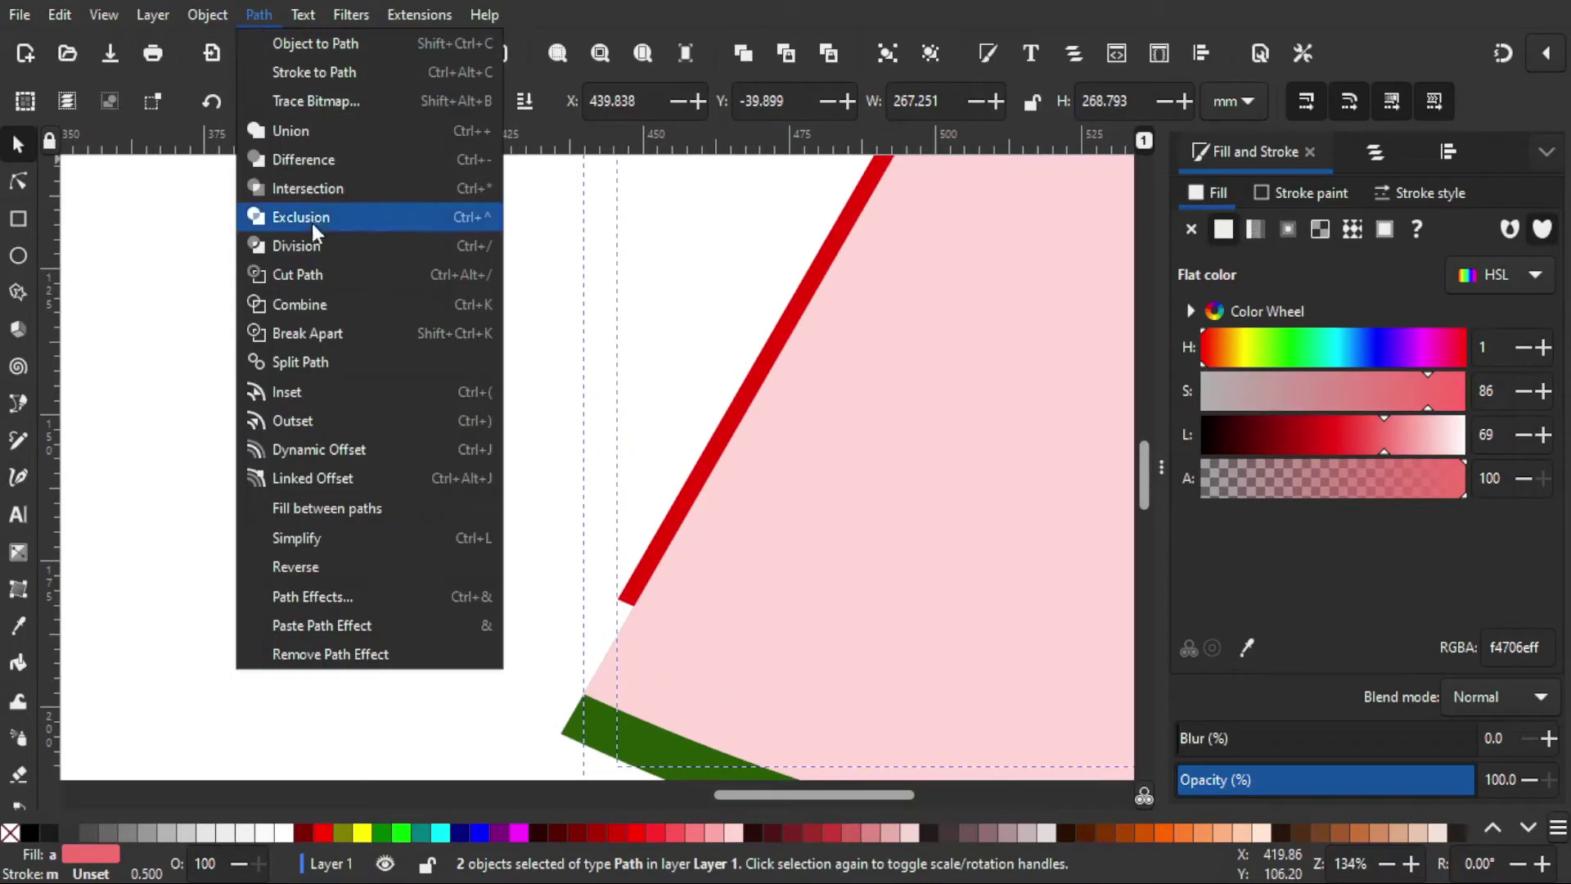
left_click(306, 175)
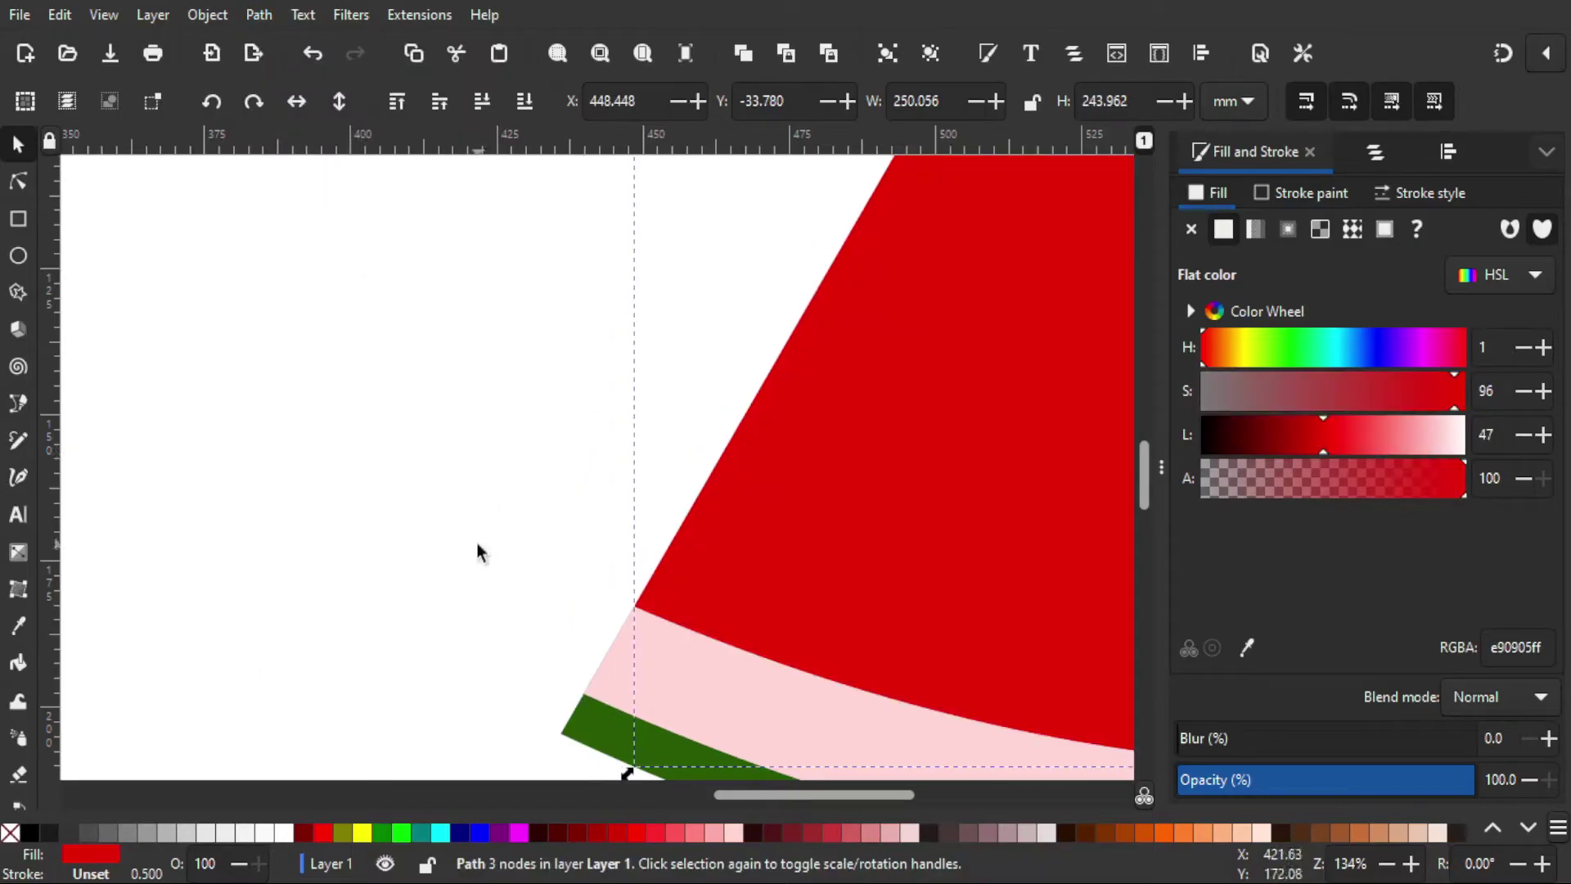
scroll(476, 543, "down", 2)
scroll(476, 542, "down", 1)
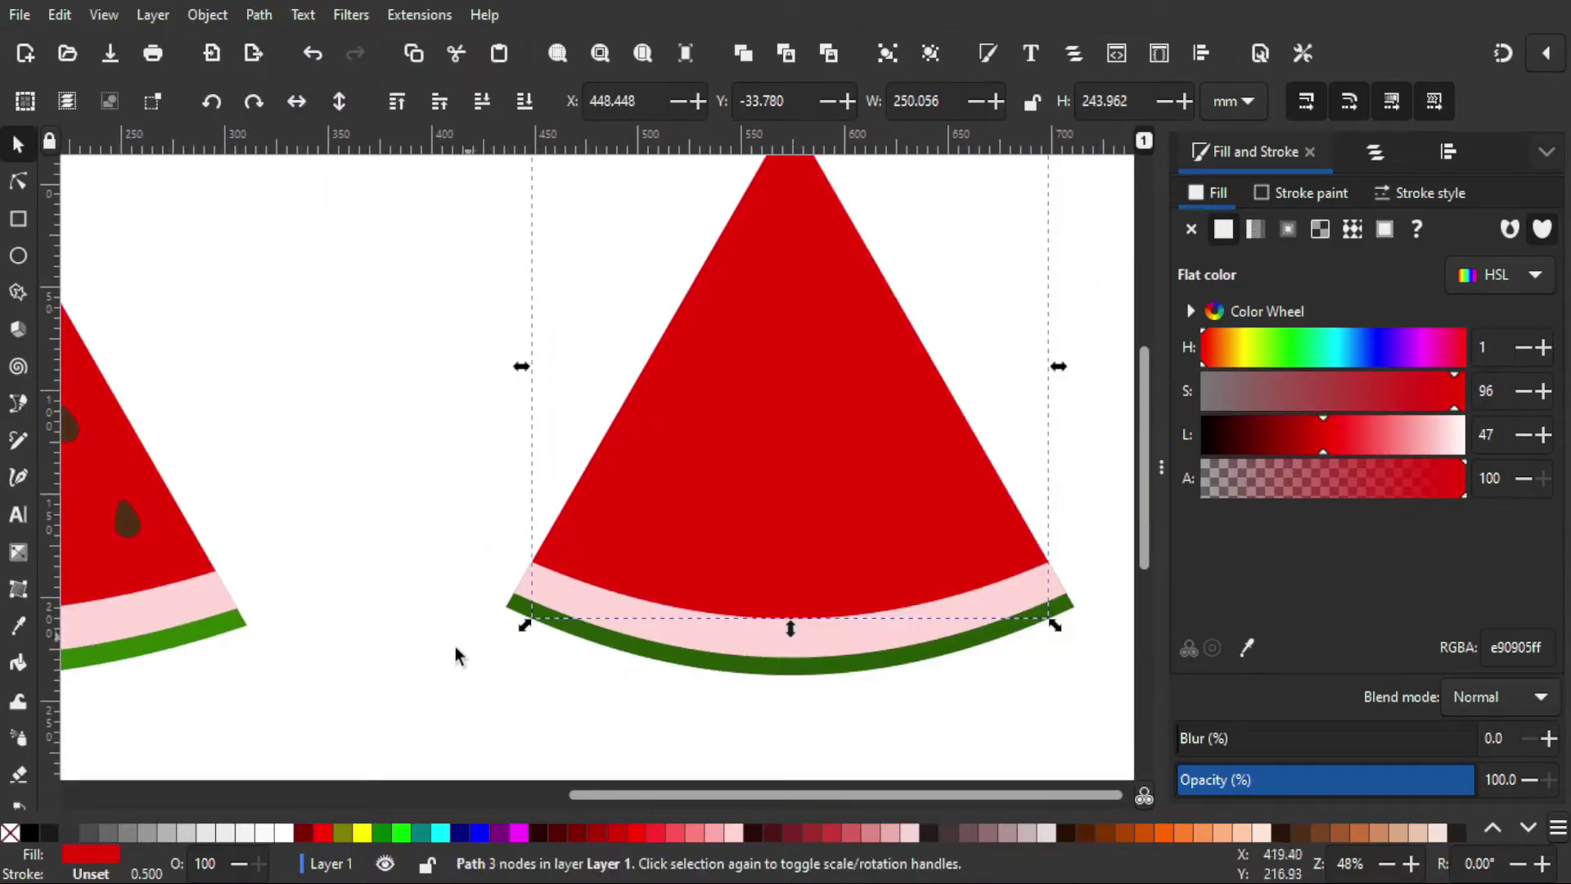
left_click(388, 693)
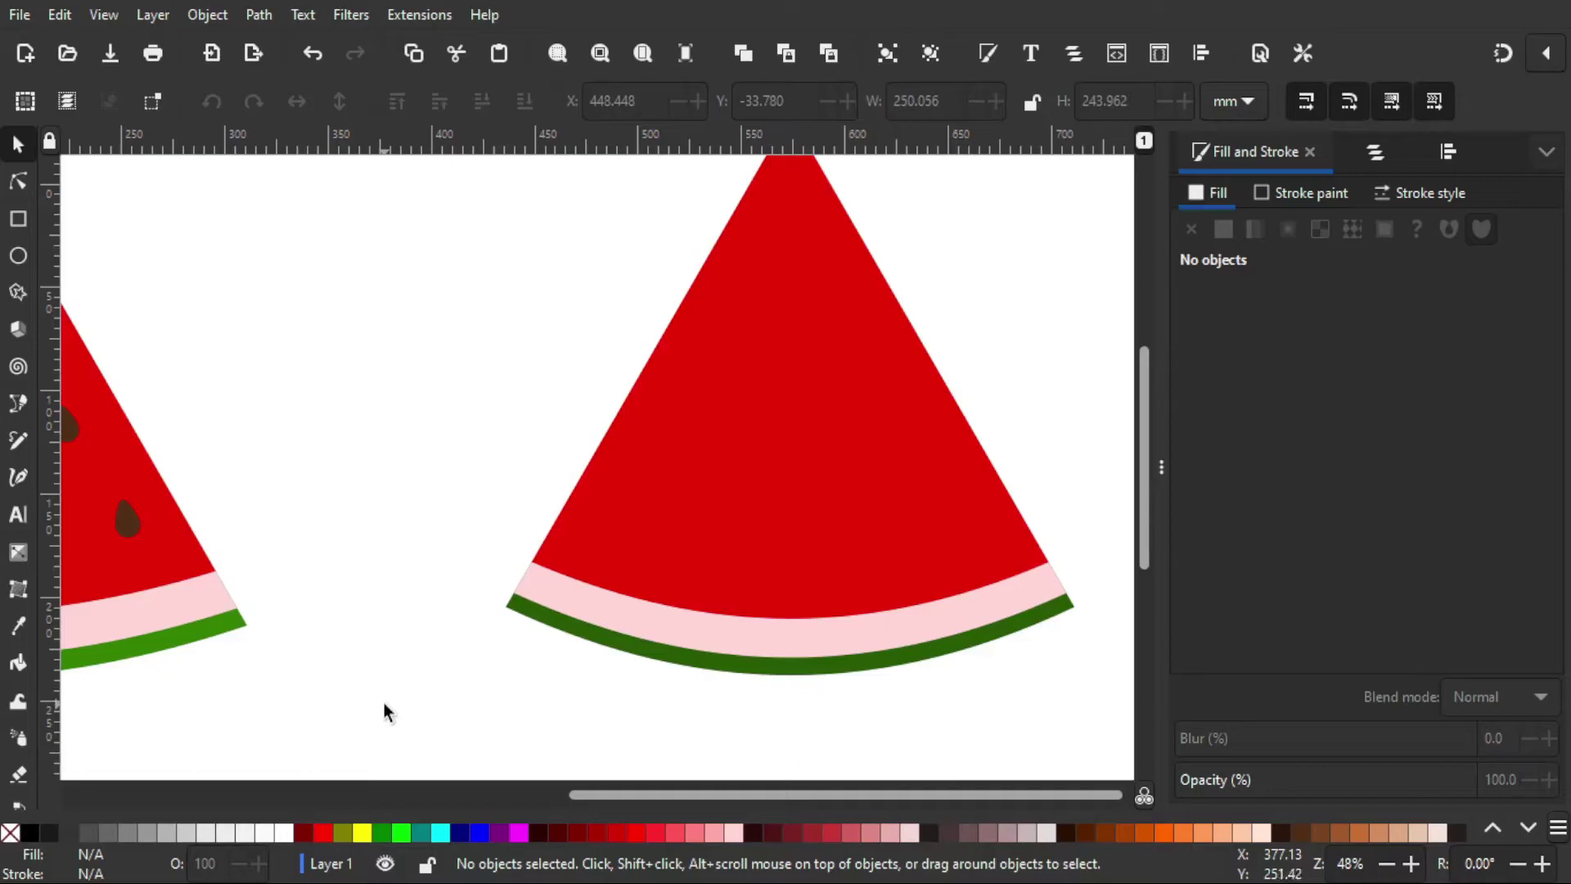
left_click_drag(385, 704, 488, 754)
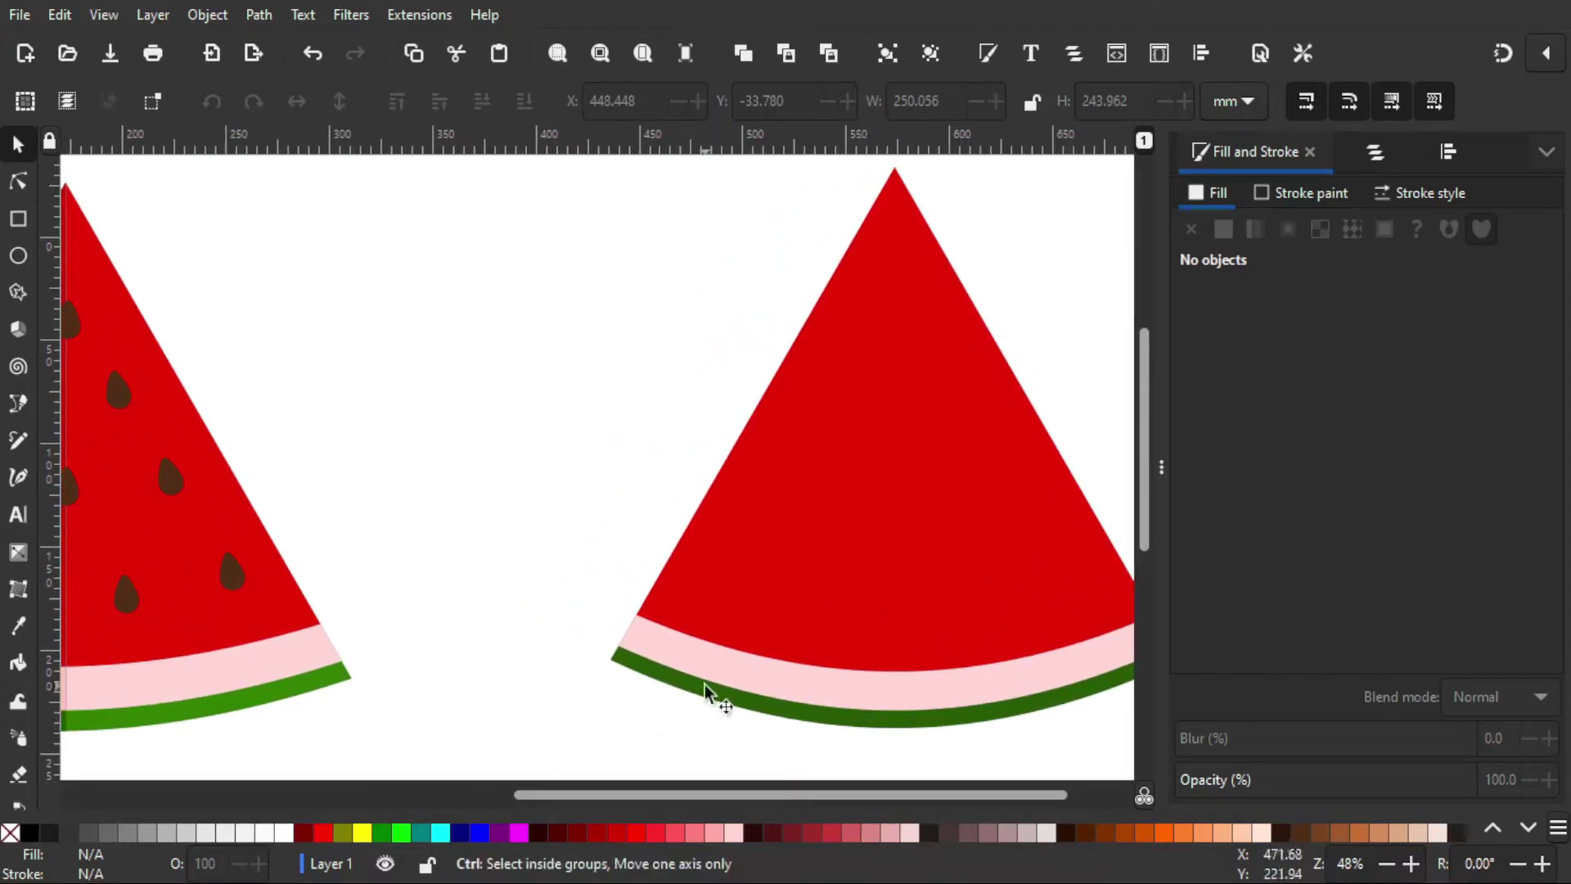
scroll(707, 687, "down", 1)
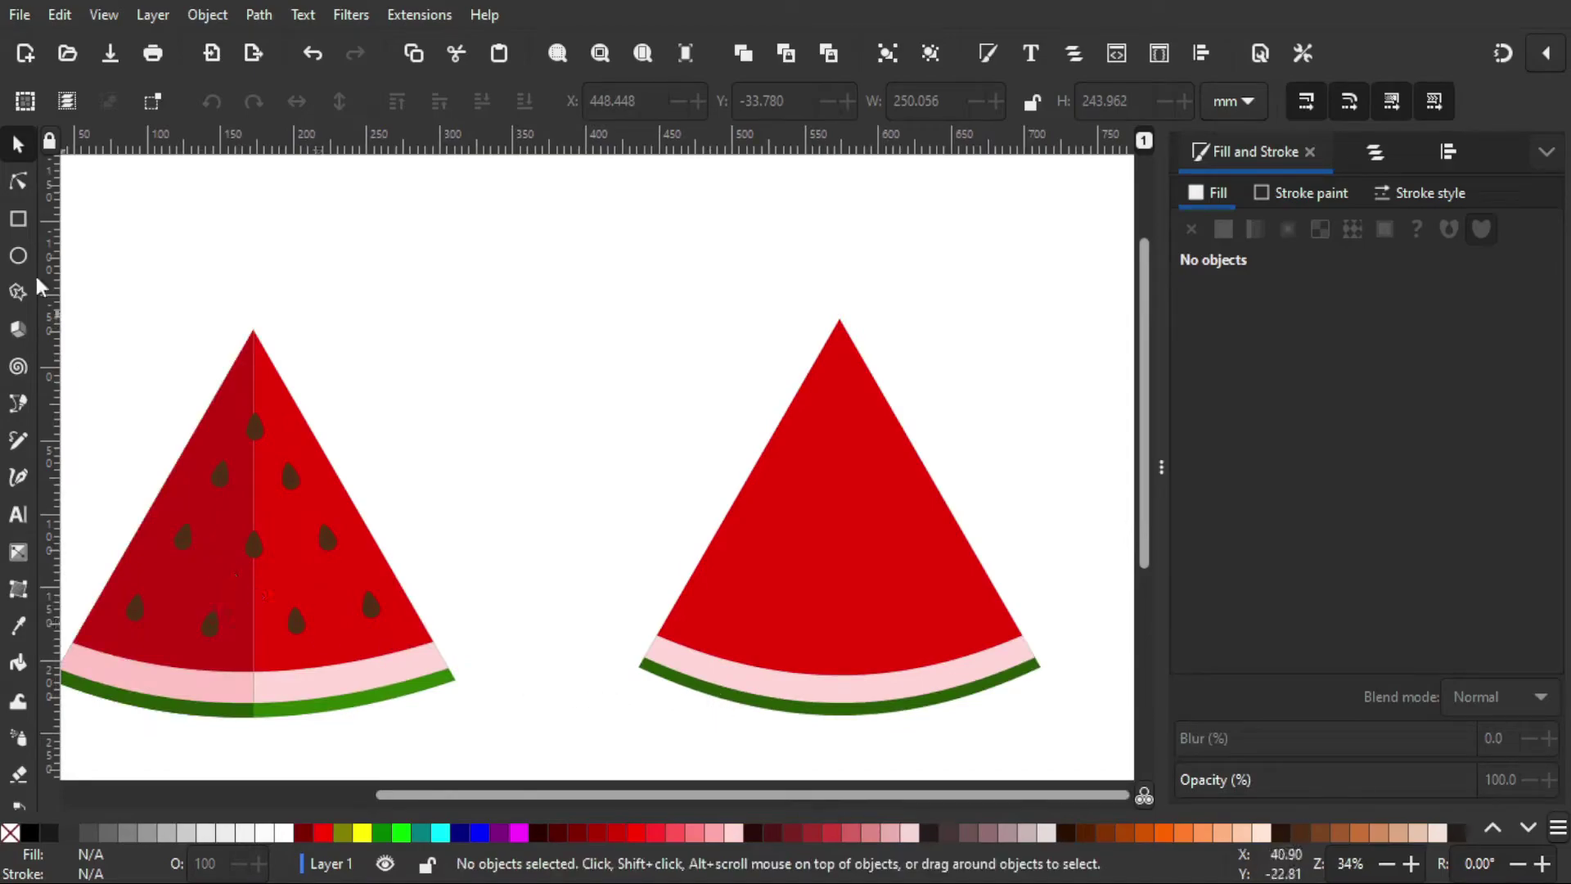
Draw a small red circle between the slices and convert it to a path
left_click(22, 250)
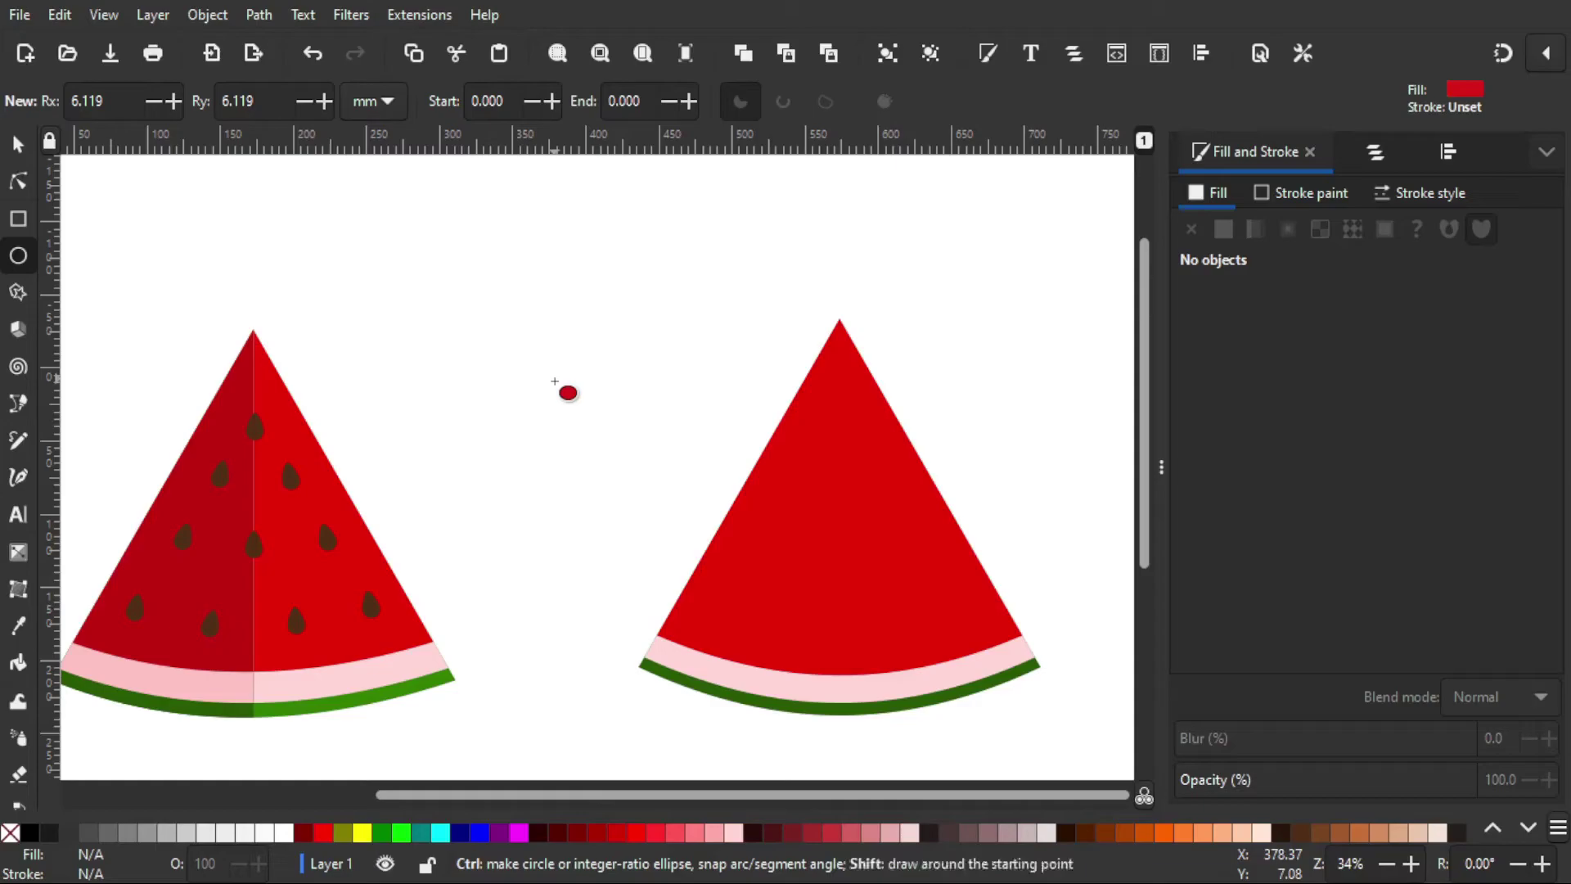
left_click_drag(548, 362, 566, 394)
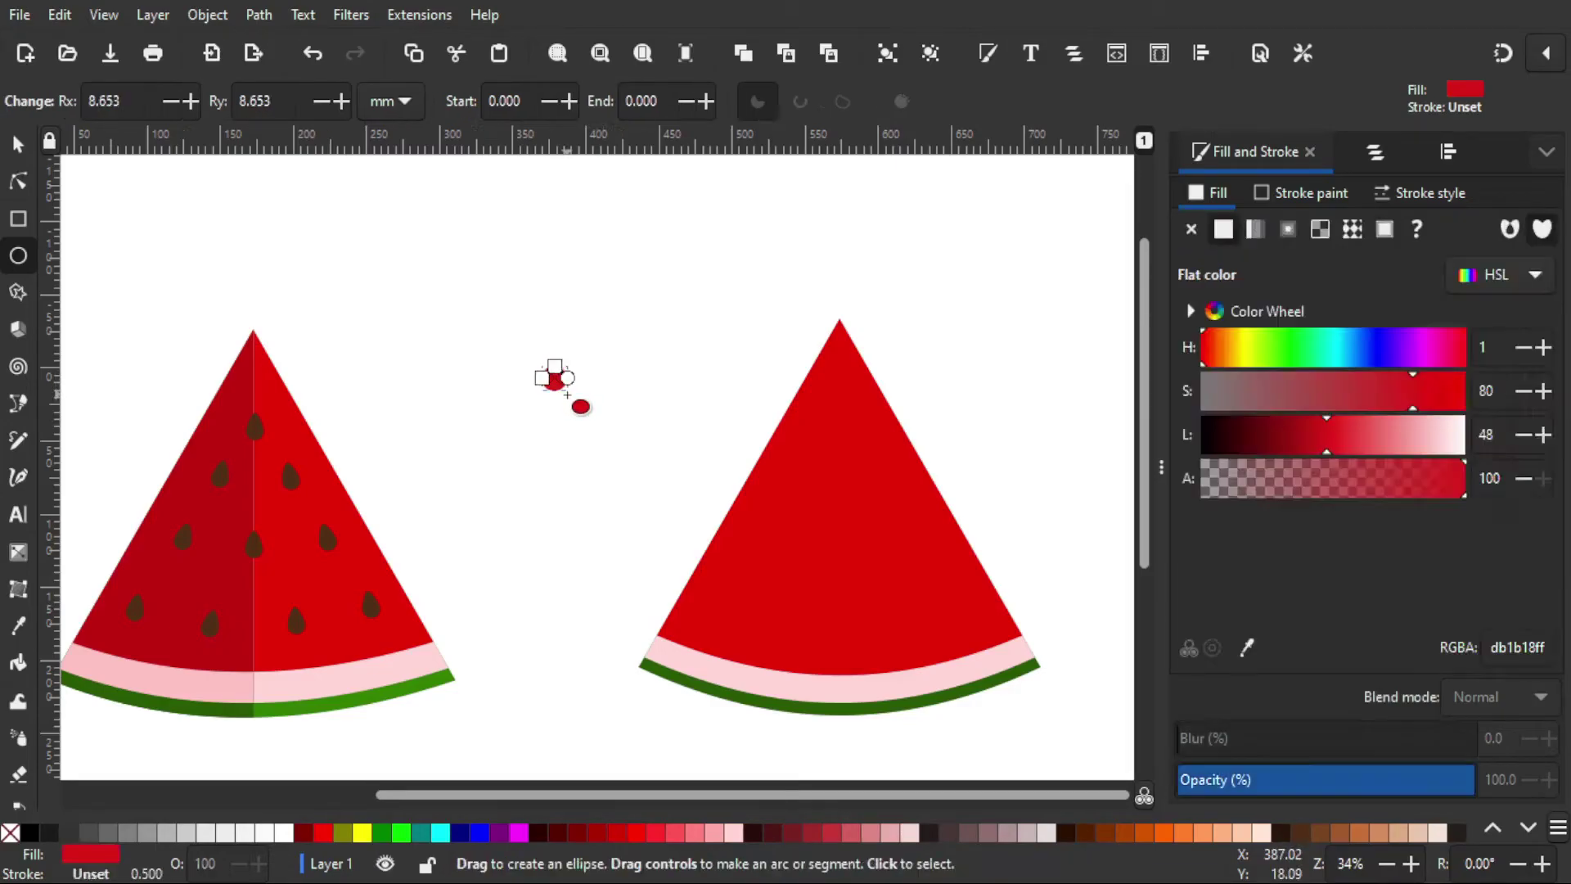
scroll(562, 391, "up", 4)
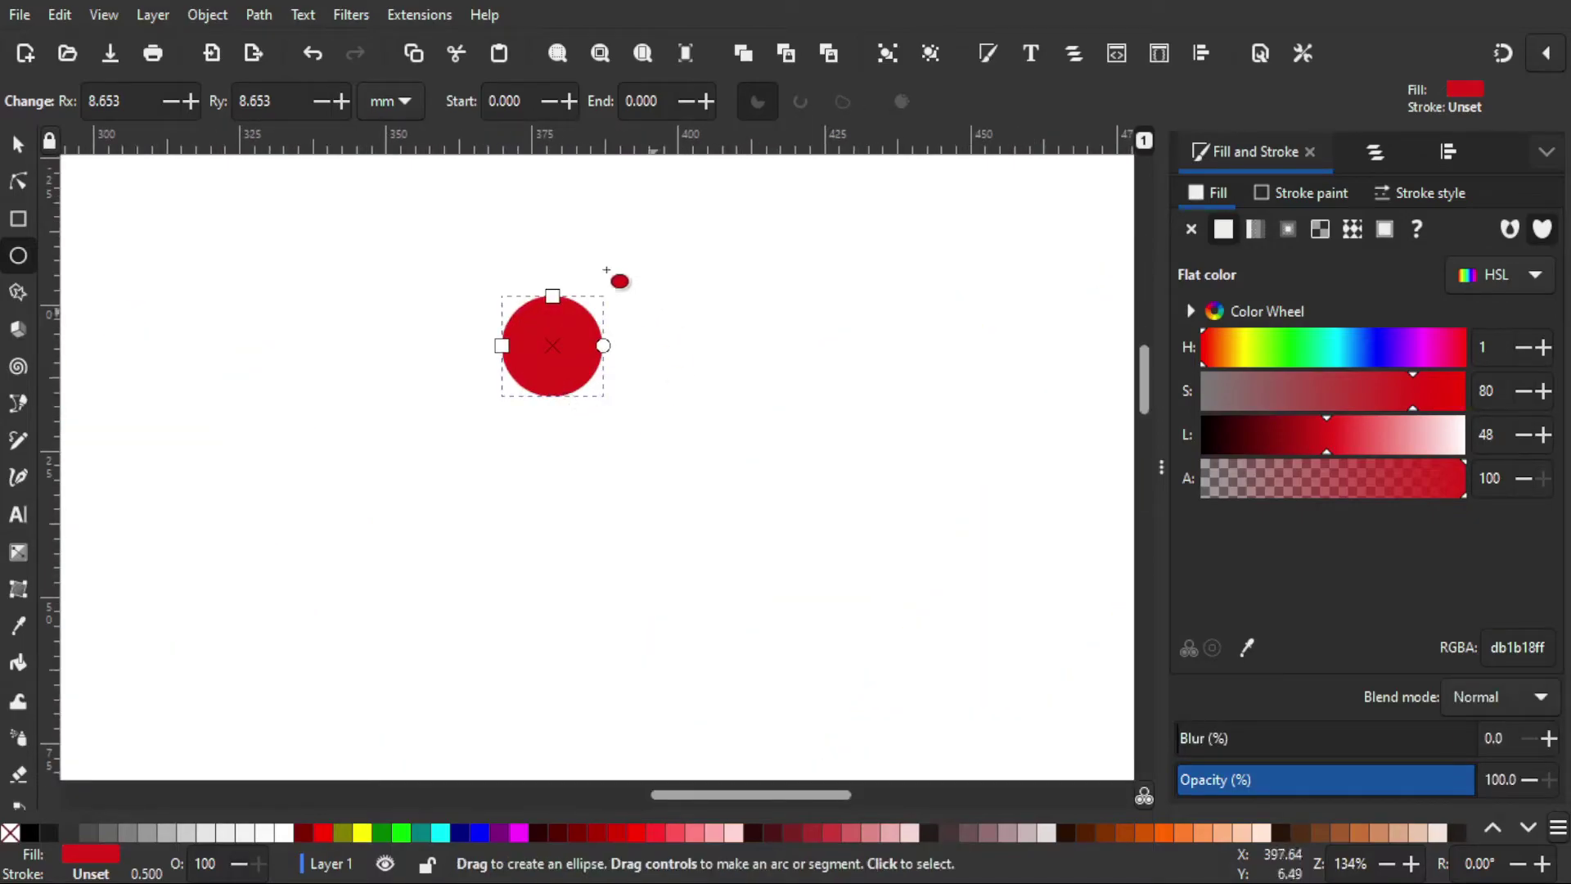
left_click(252, 17)
left_click(276, 46)
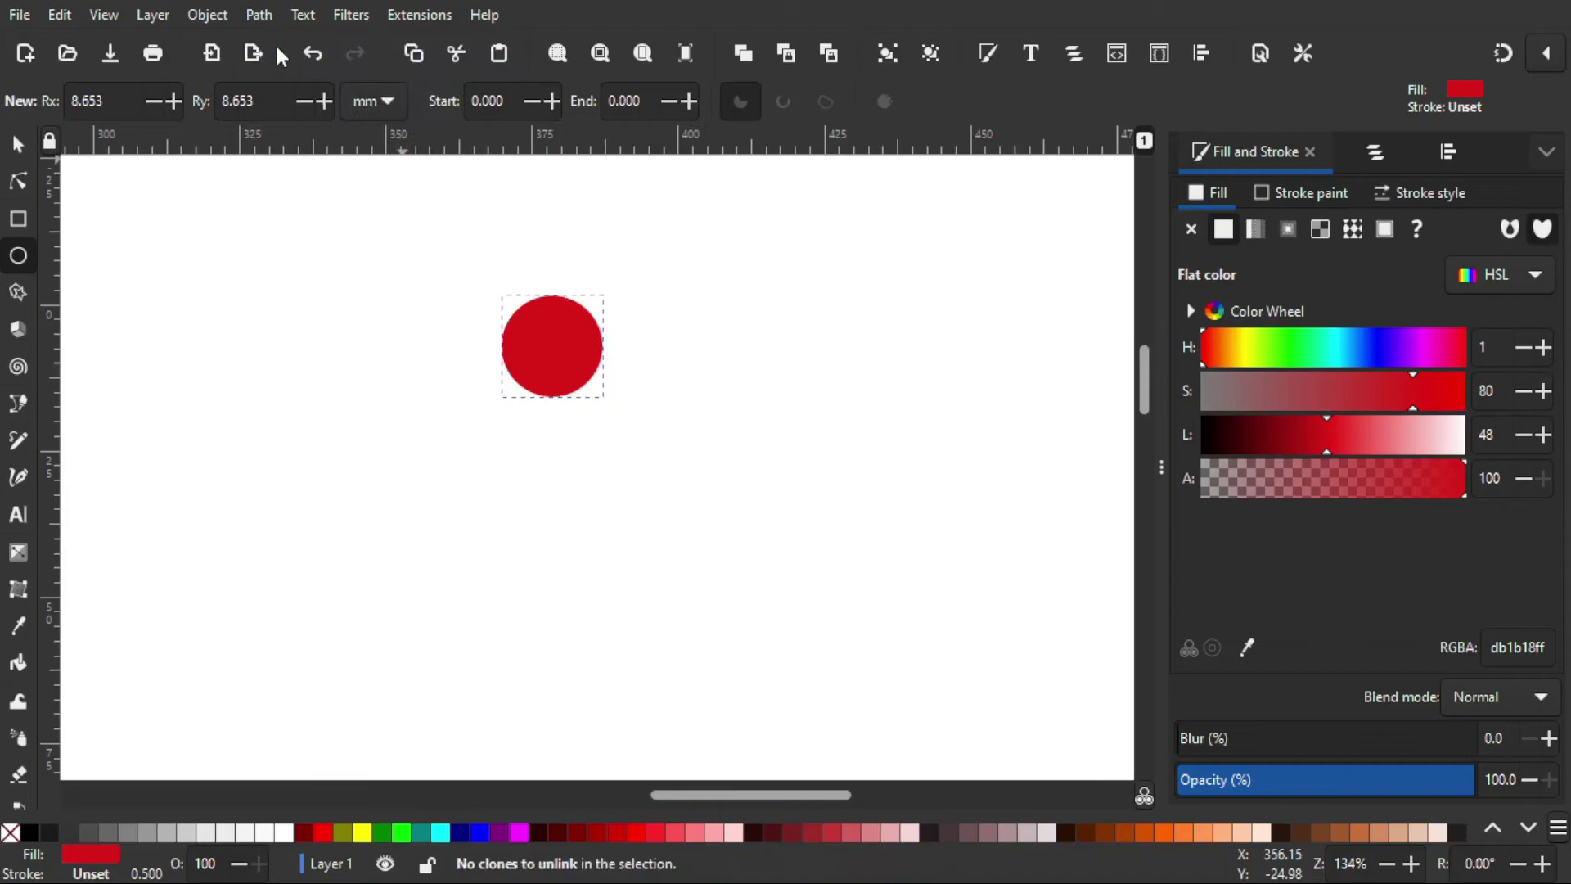
Pull the circle's top node up with symmetric handles into a 17.3 × 24.2 mm teardrop
left_click(20, 181)
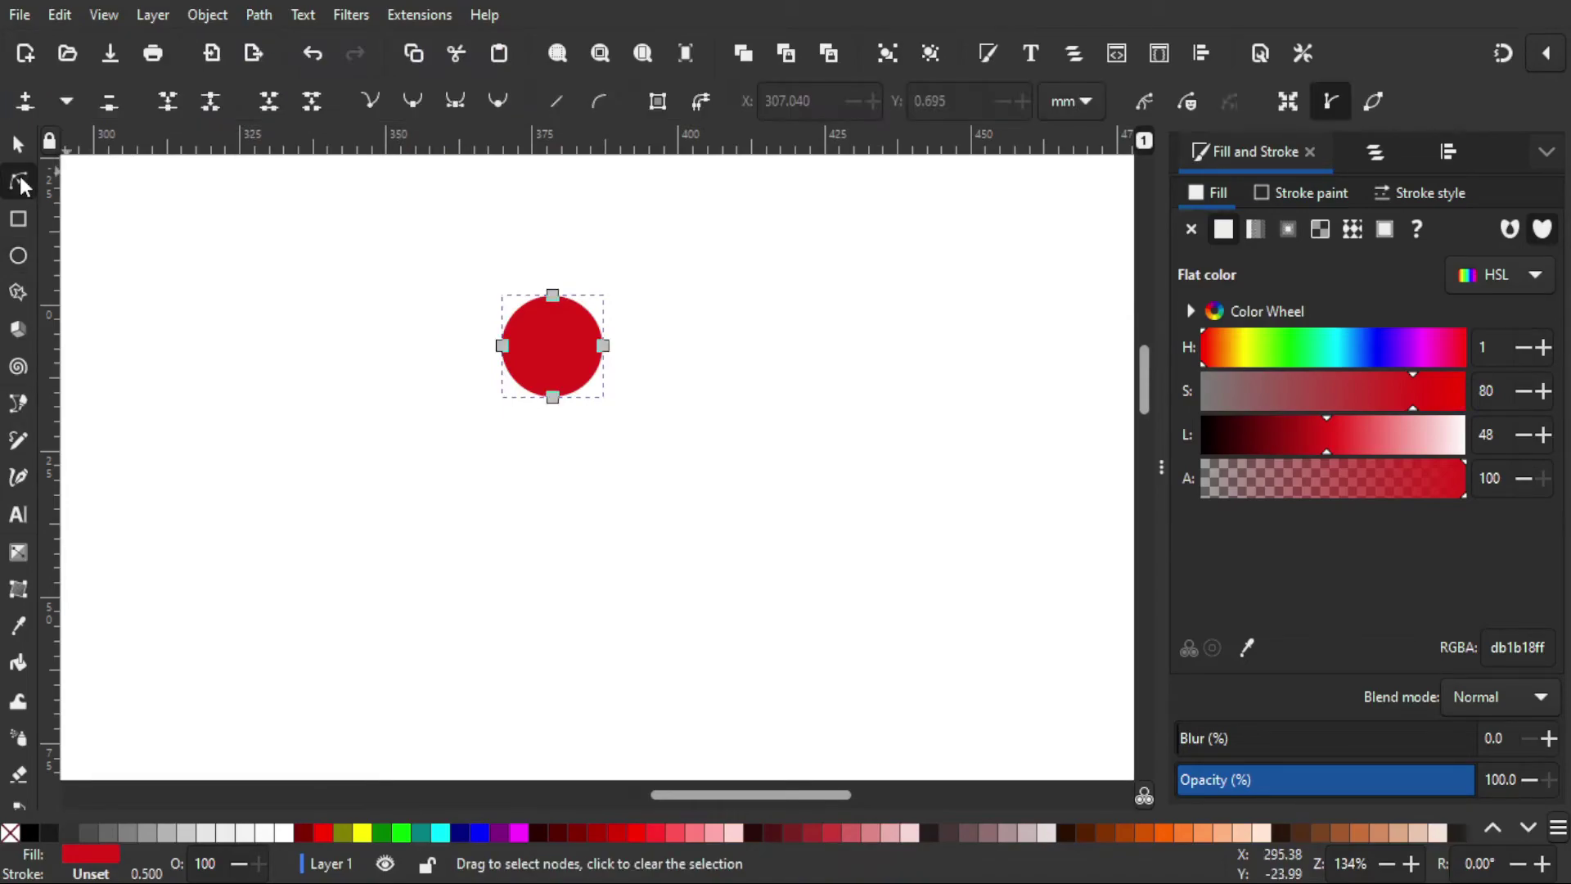
left_click(556, 296)
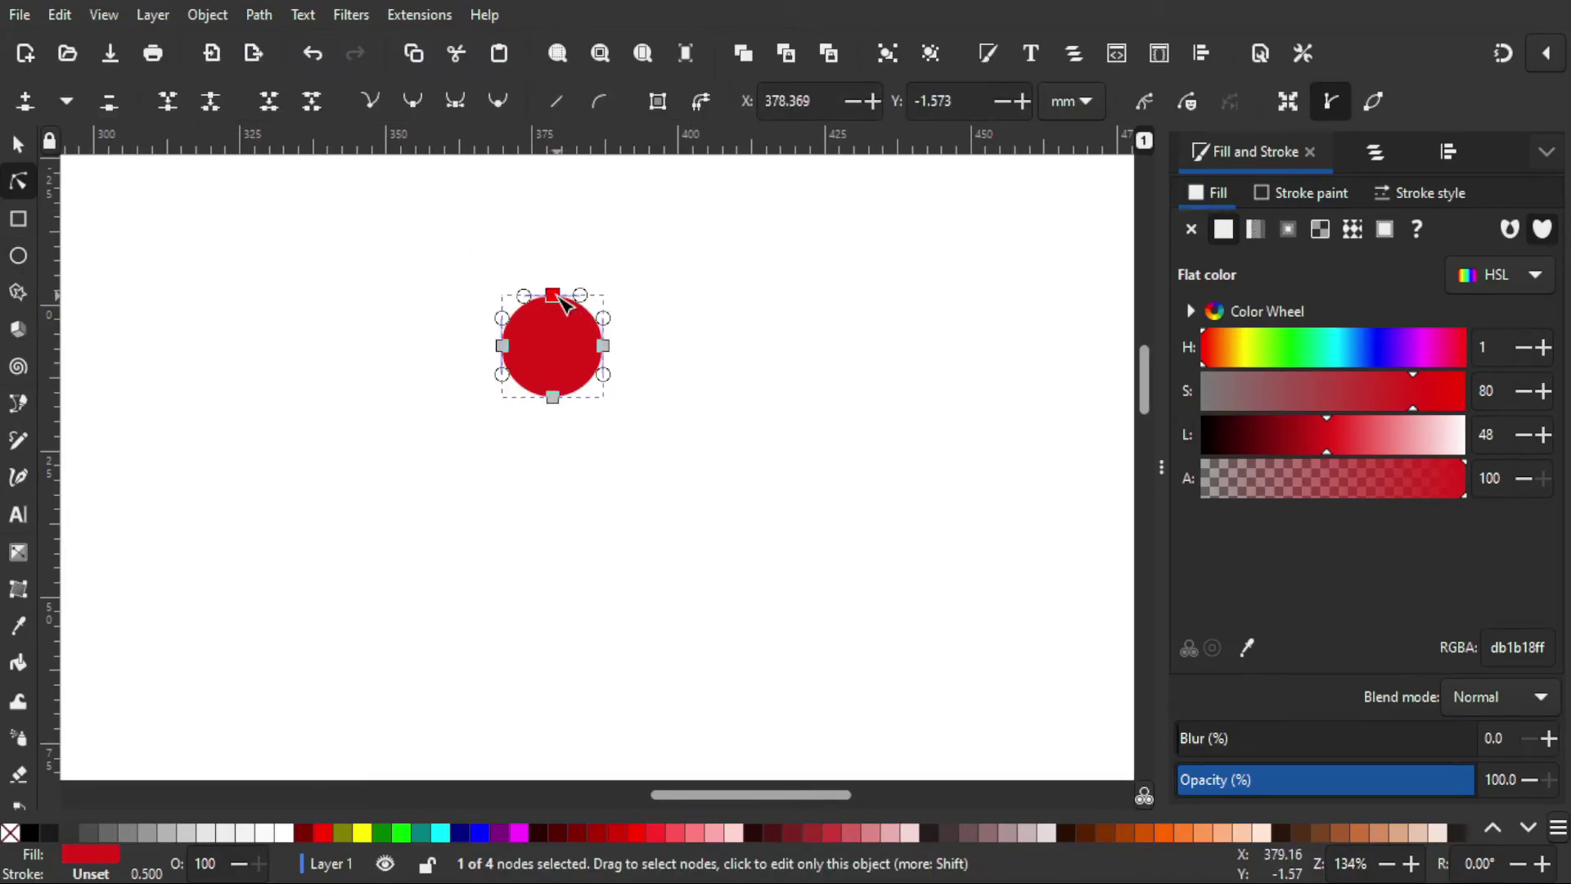
left_click_drag(559, 298, 562, 250)
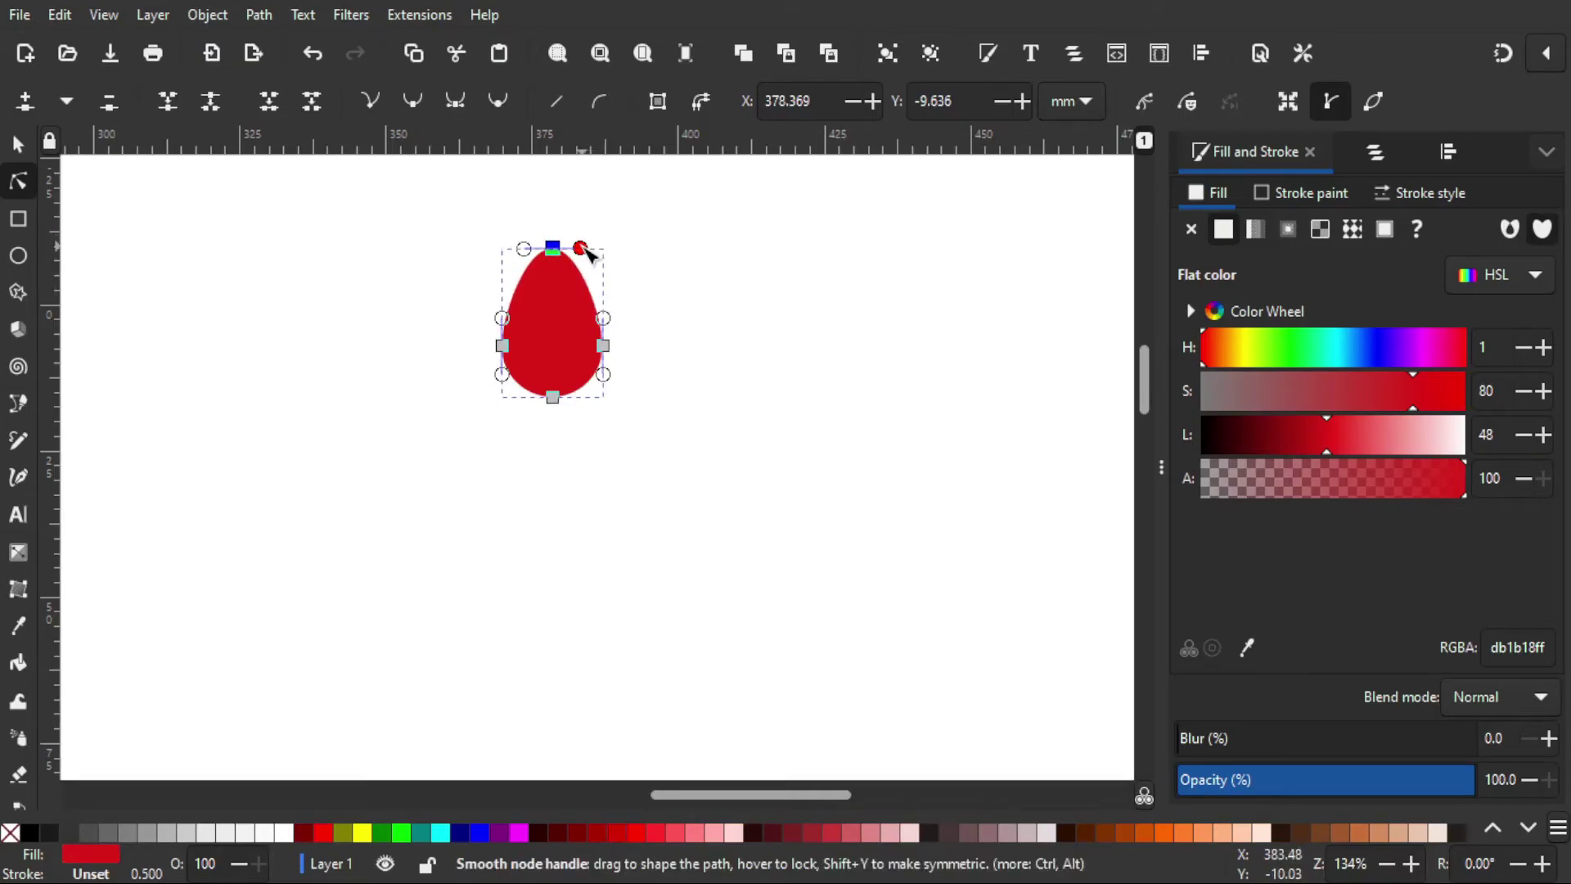
key("ctrl+z")
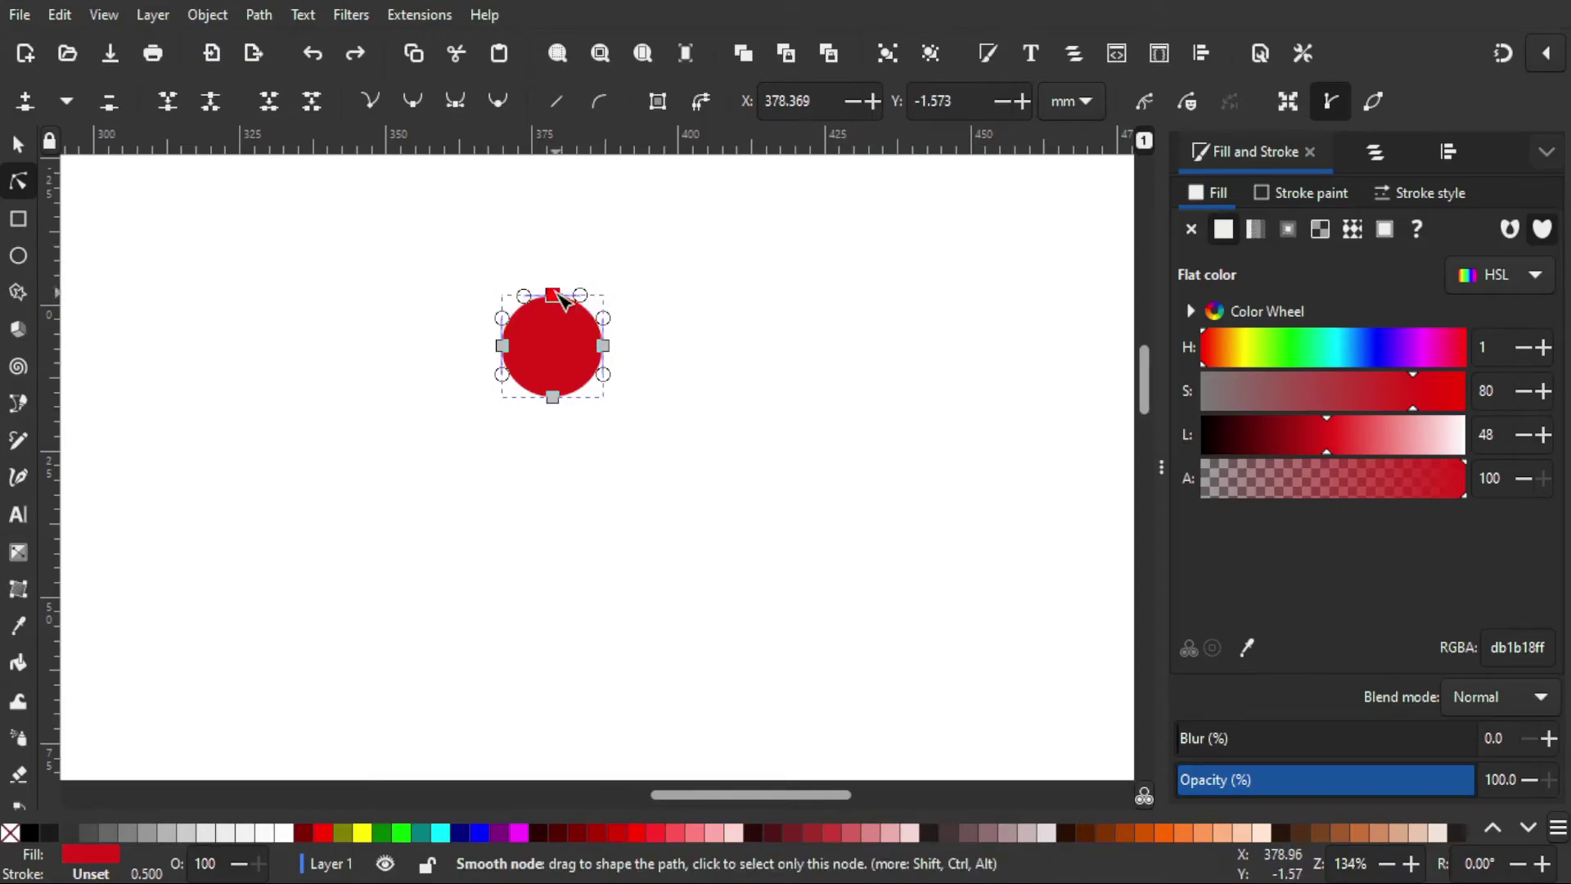
left_click_drag(558, 293, 560, 257)
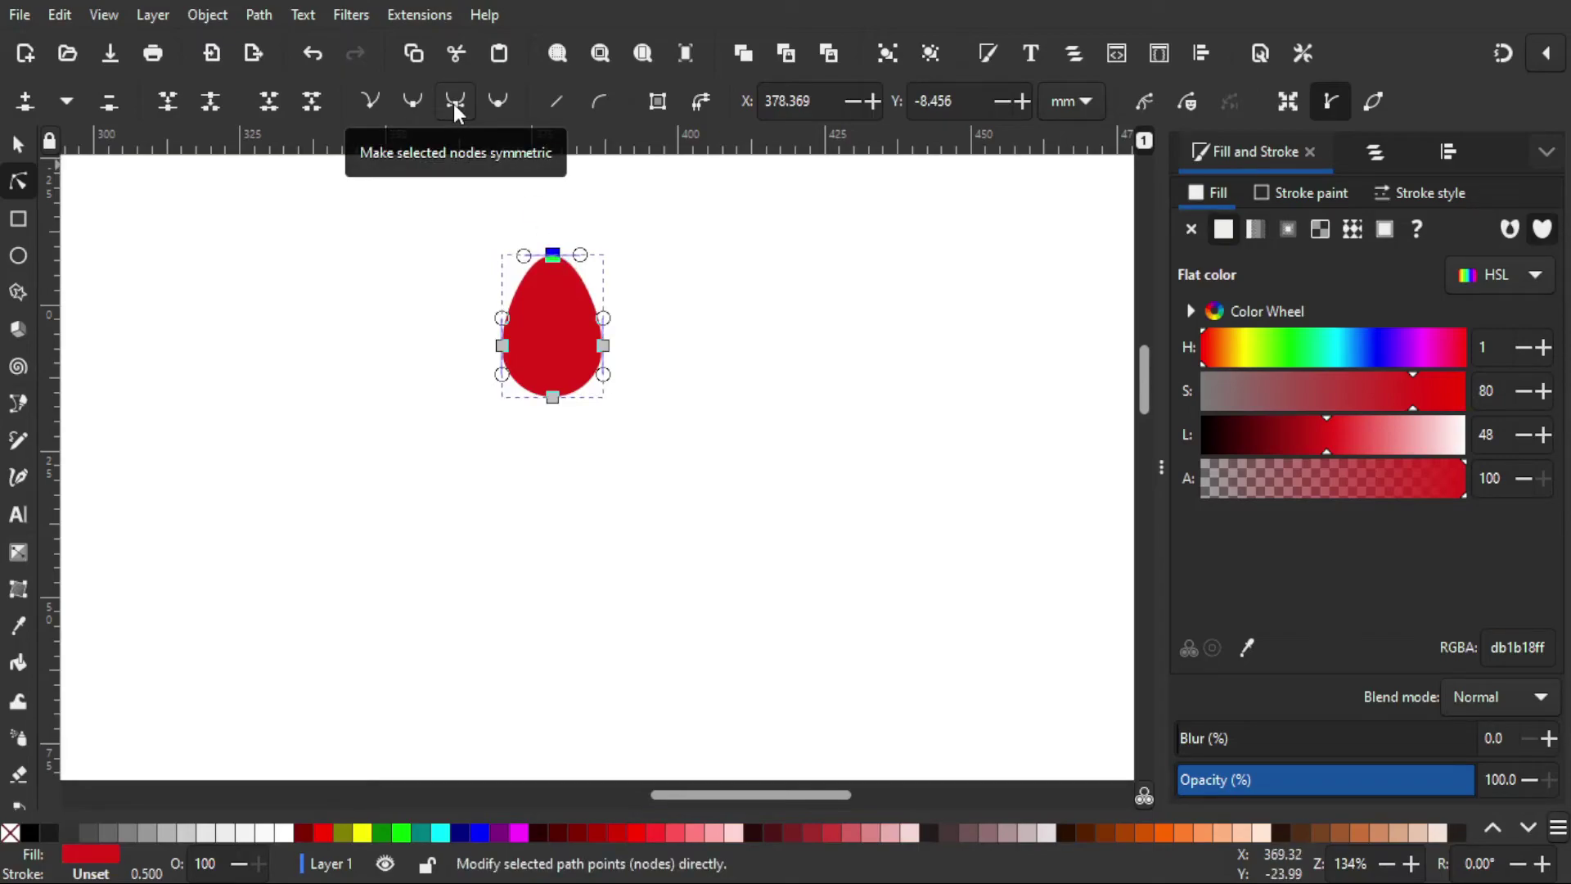
left_click(456, 104)
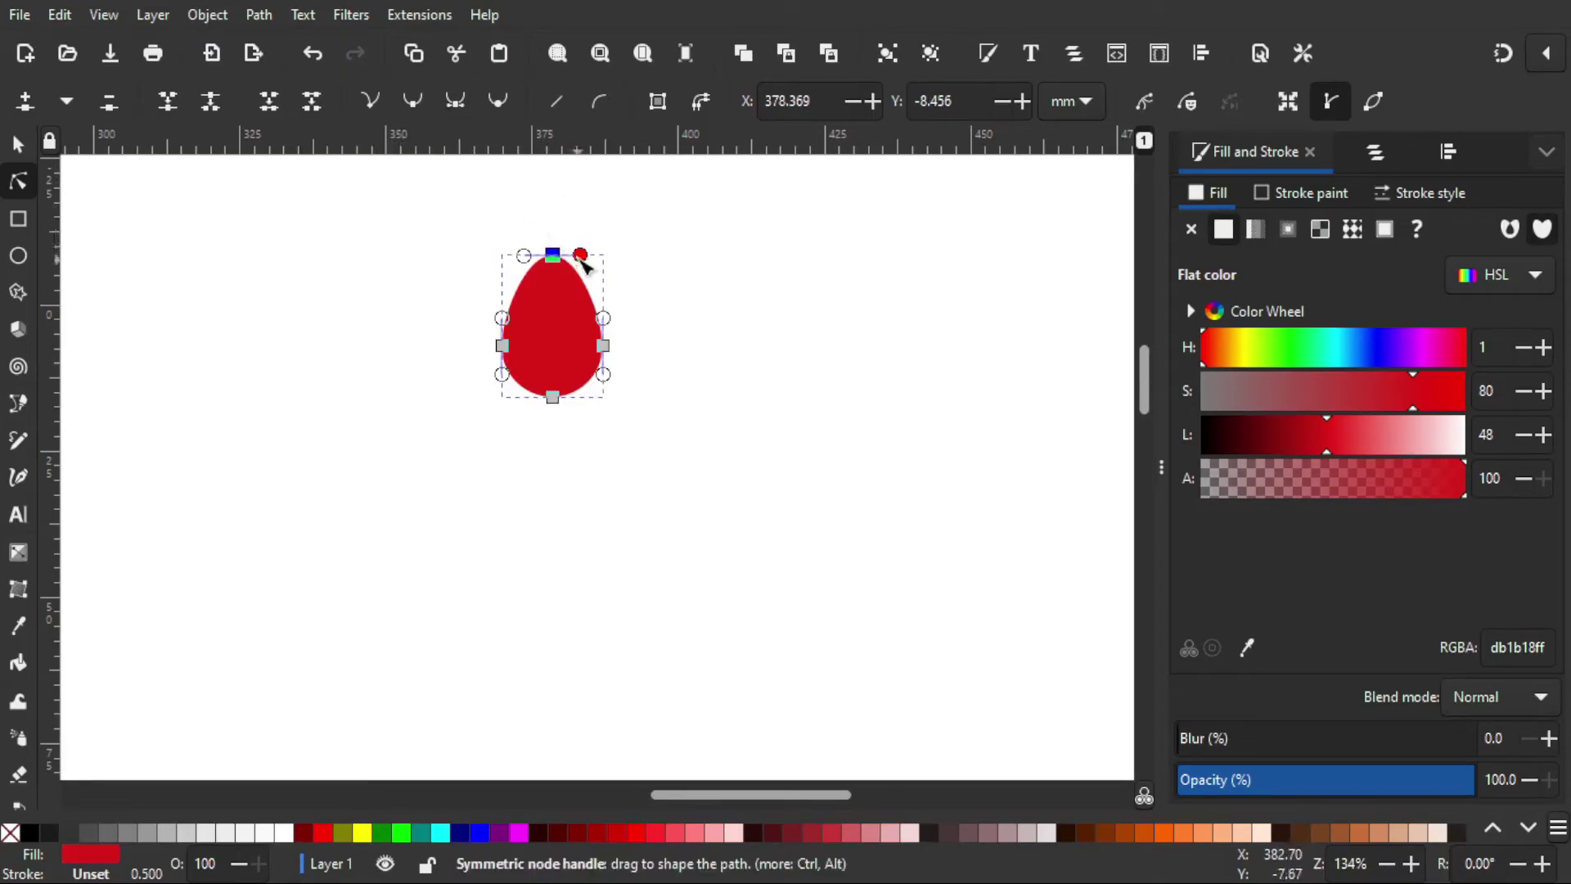
left_click_drag(580, 256, 571, 256)
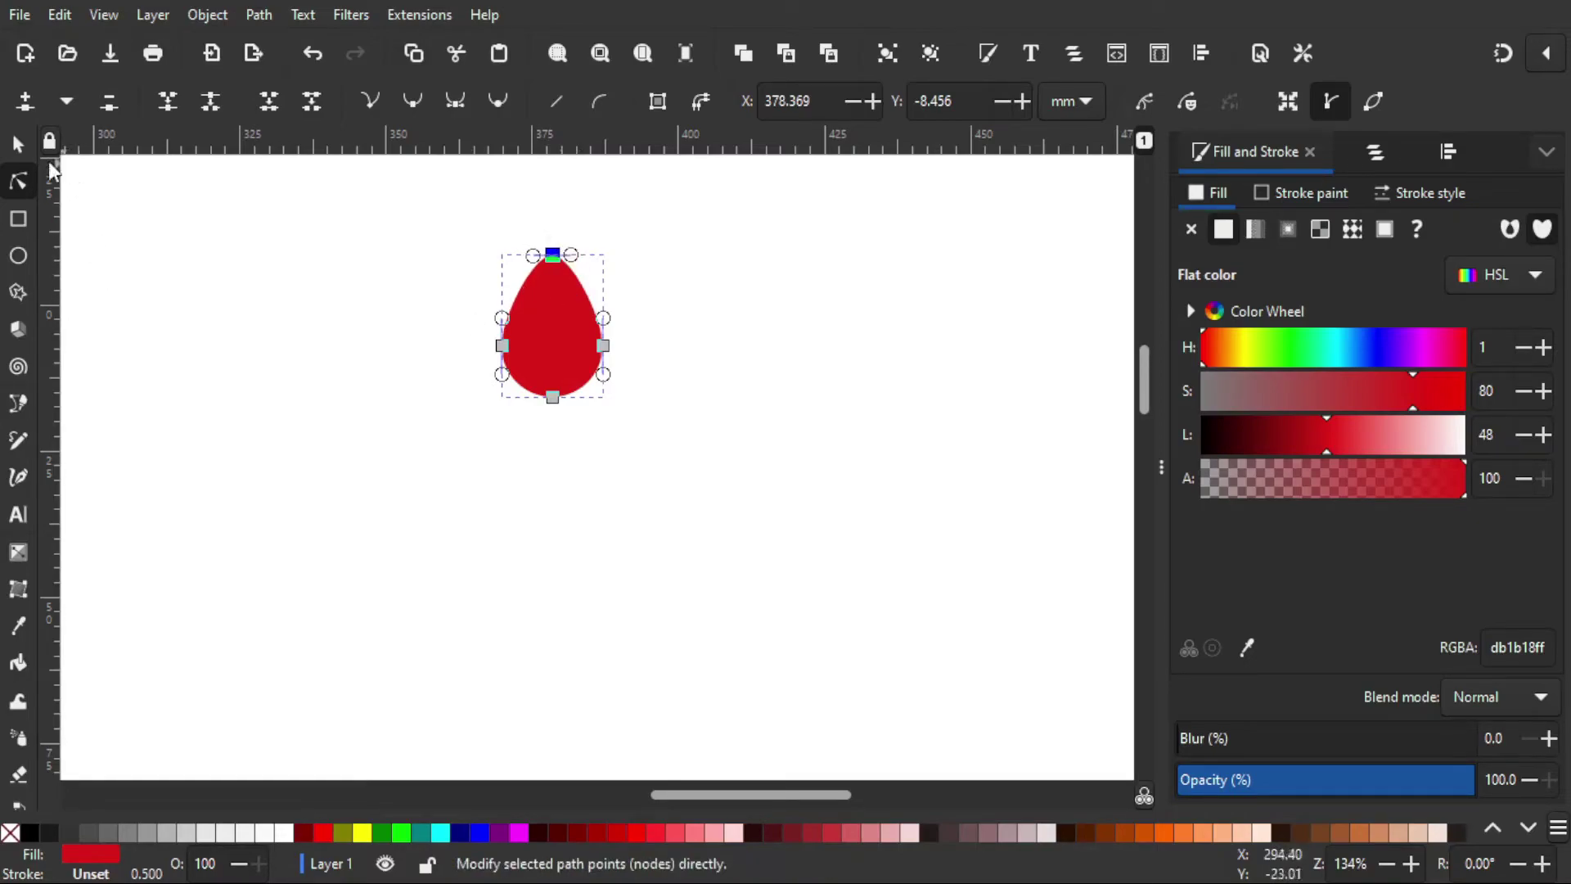
left_click(18, 148)
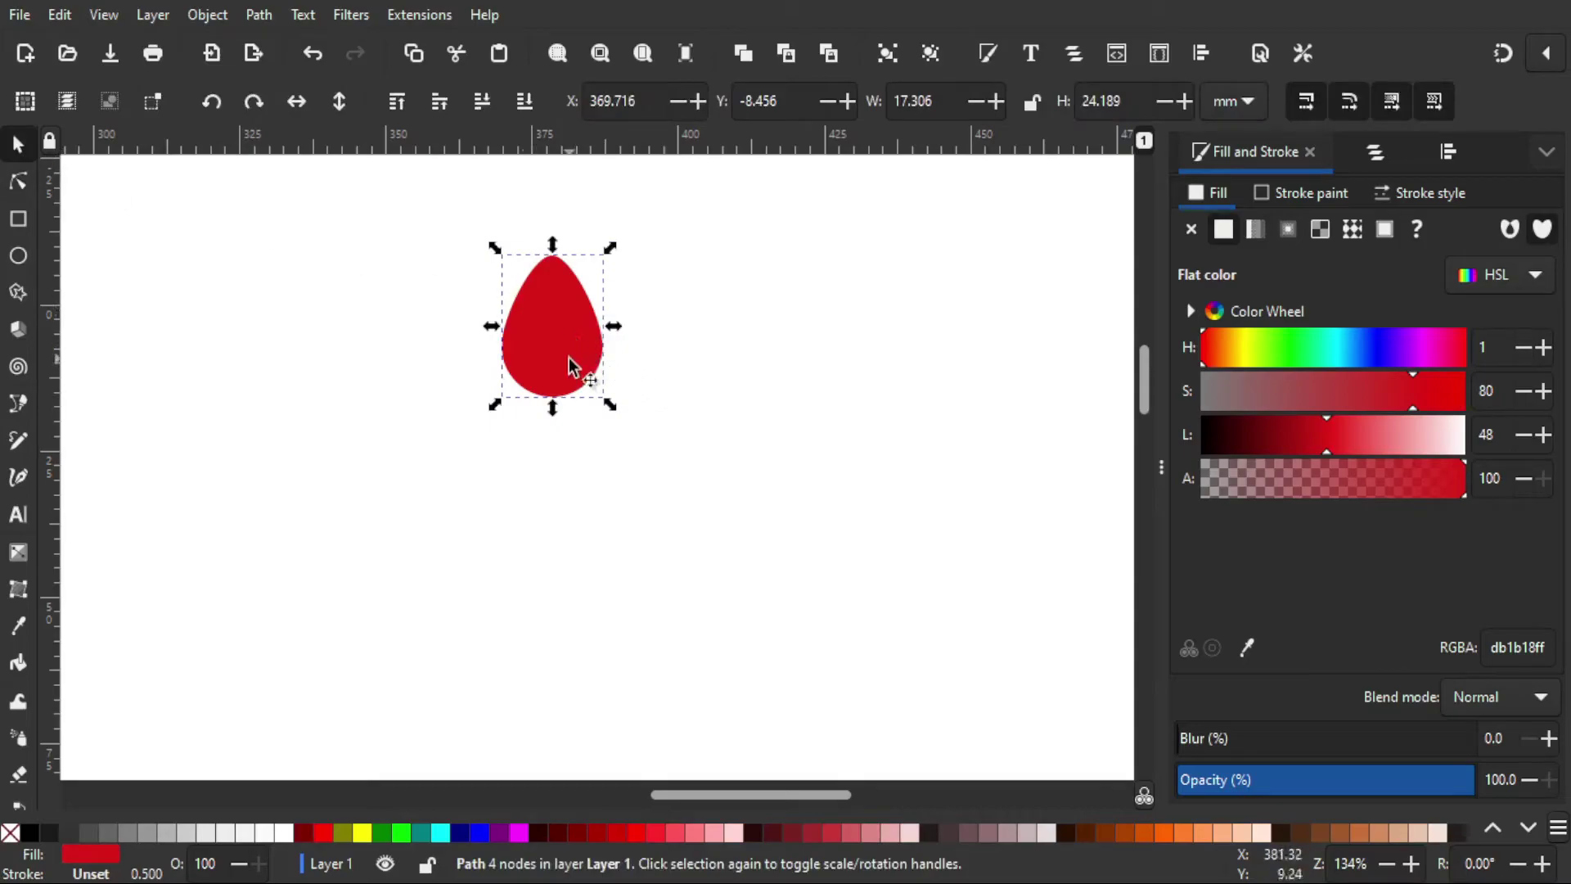
Move the red teardrop down and right, then give it the dark brown seed colour (#502d16) with the Dropper
left_click_drag(577, 332, 642, 521)
scroll(642, 520, "down", 2)
scroll(643, 520, "down", 1)
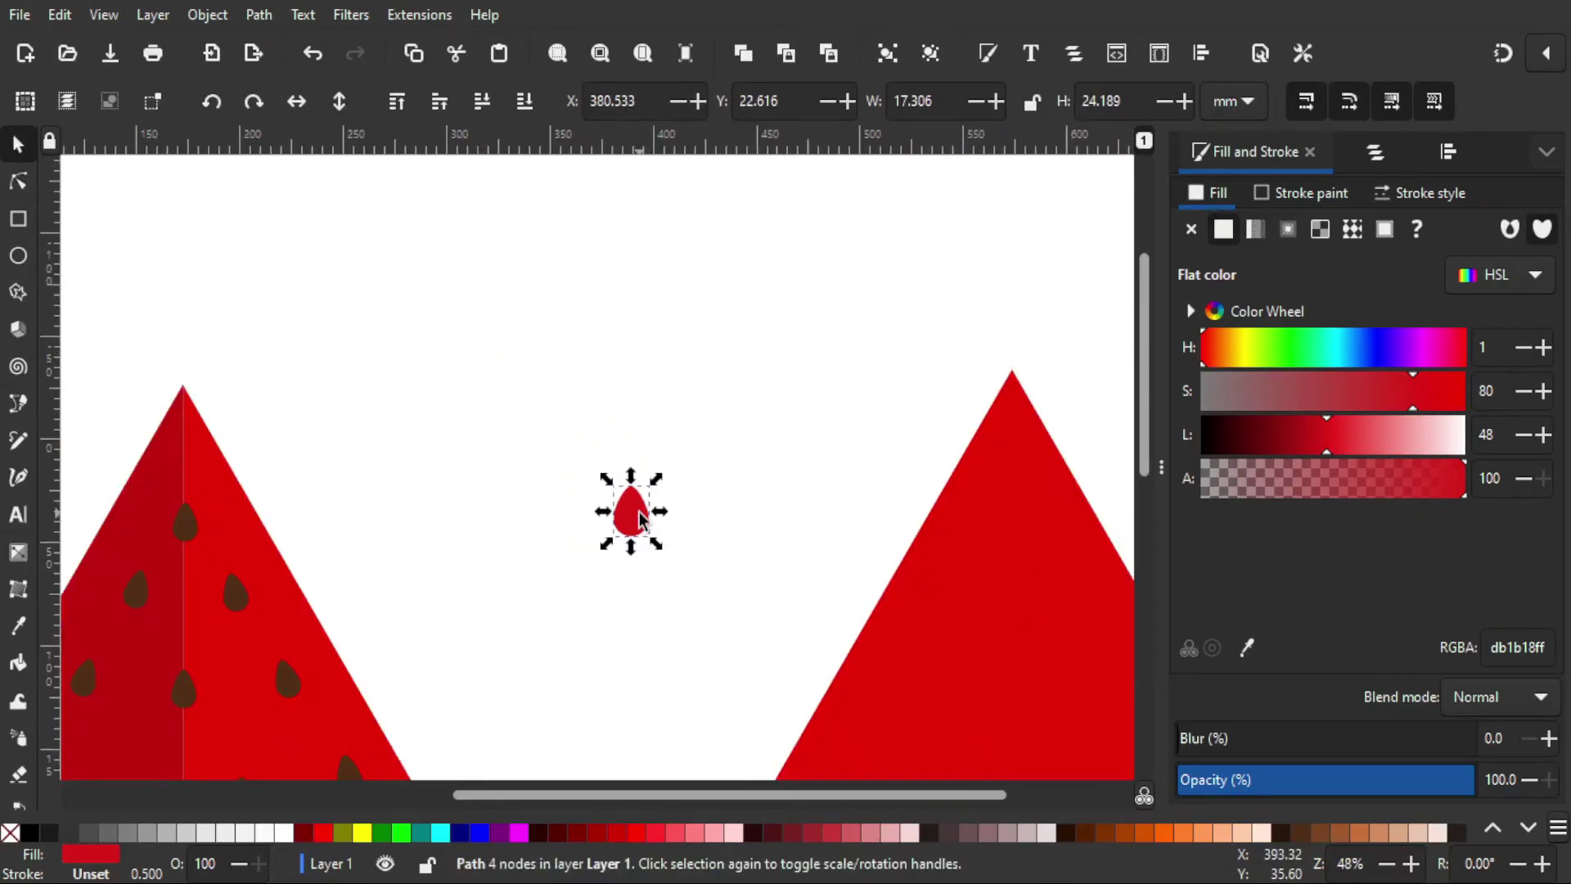
left_click(19, 627)
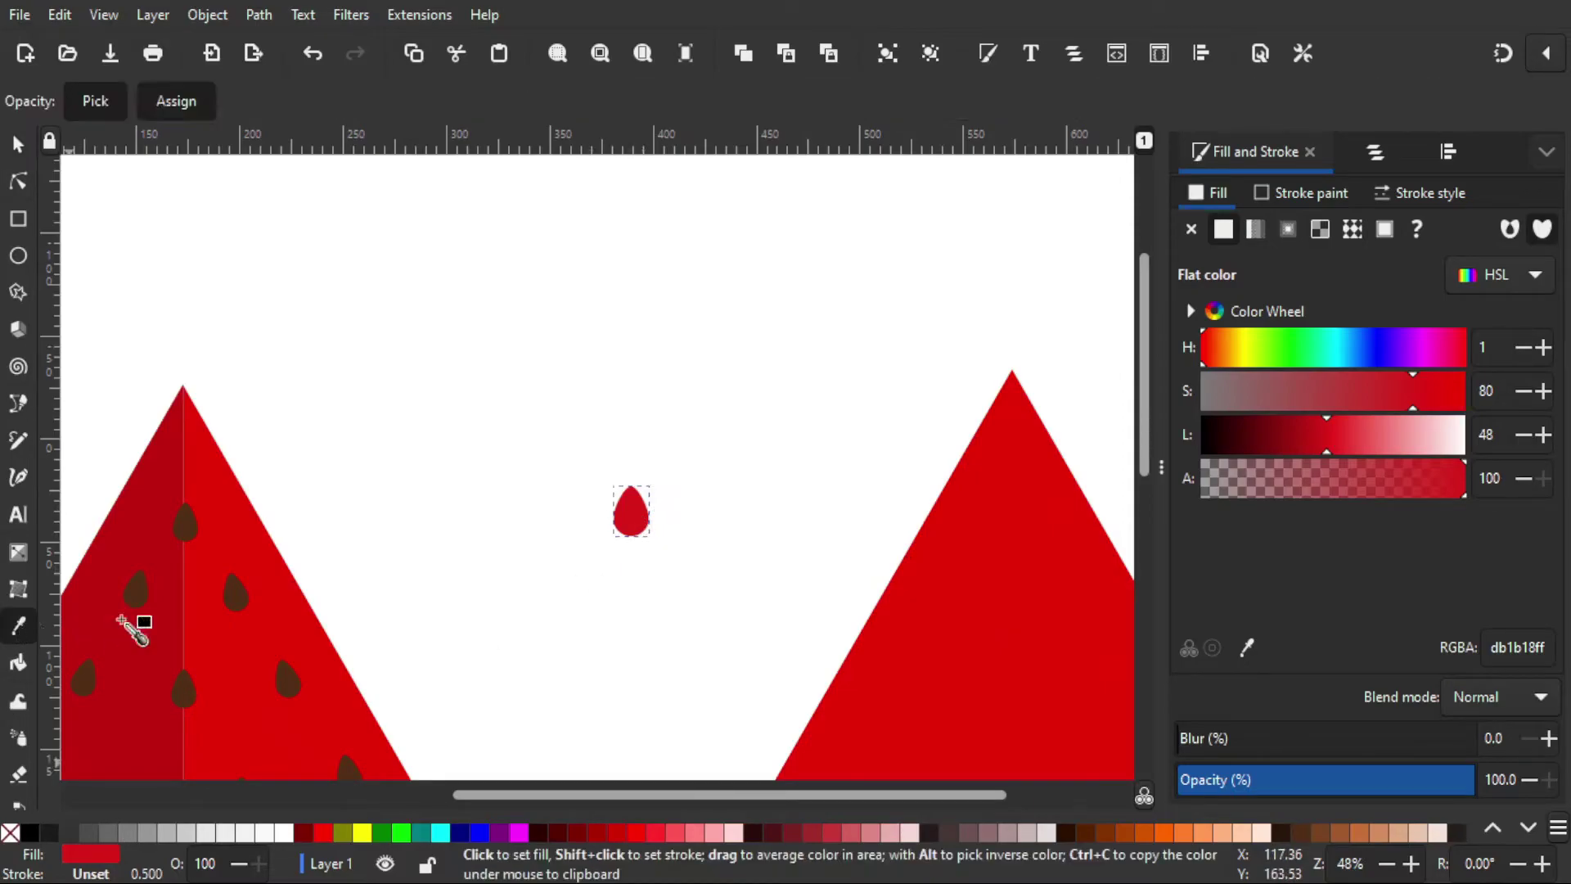
left_click(186, 527)
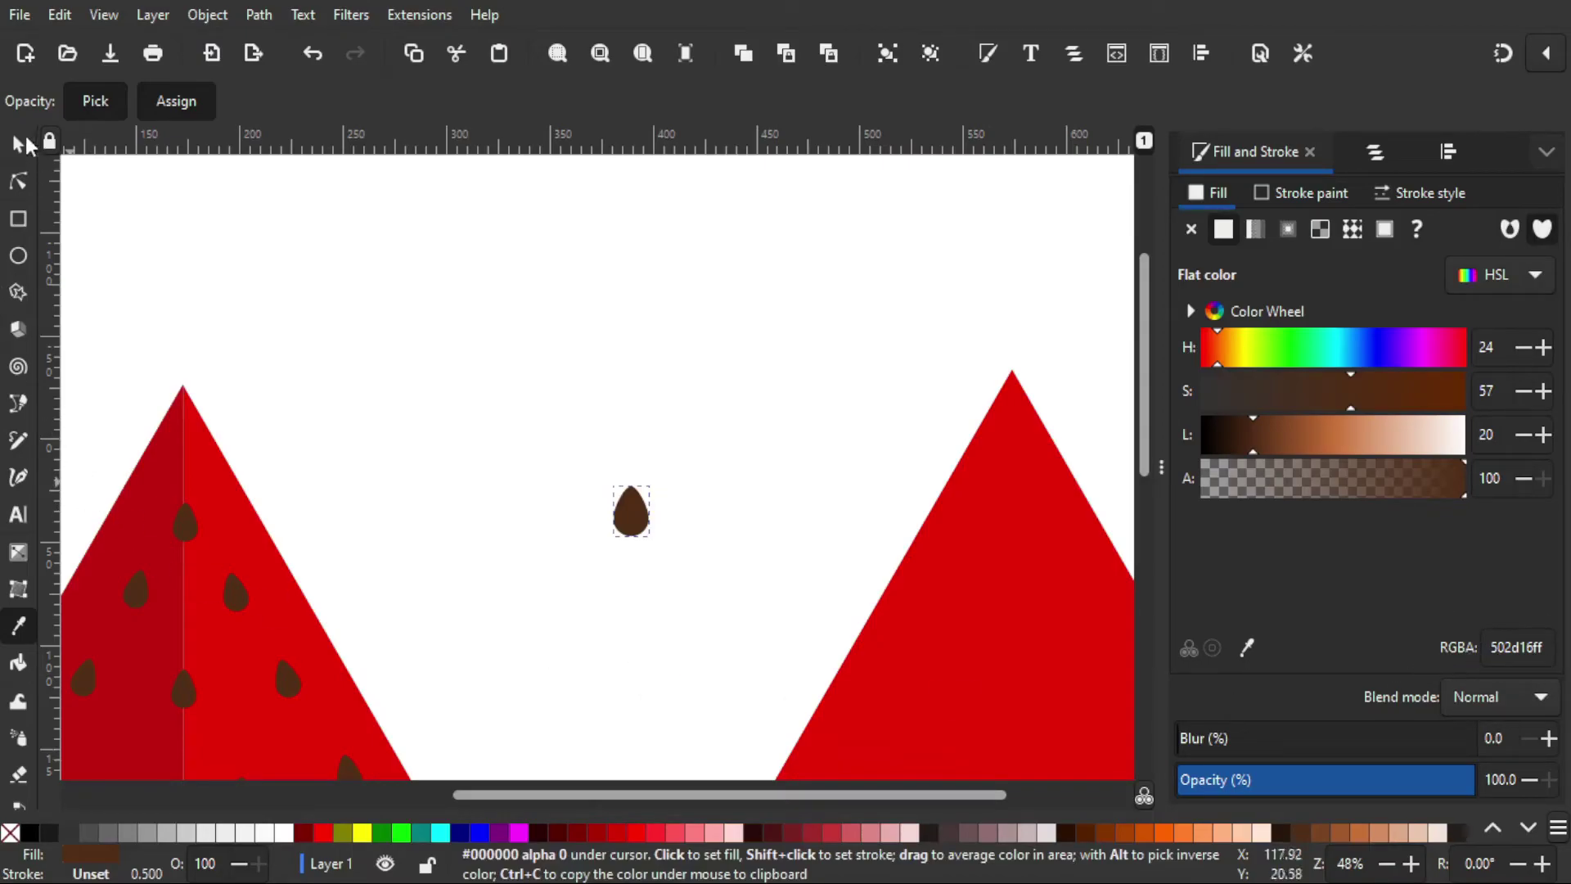
Place the brown seed near the tip of the right slice's red flesh
left_click(20, 145)
left_click_drag(652, 517, 1048, 514)
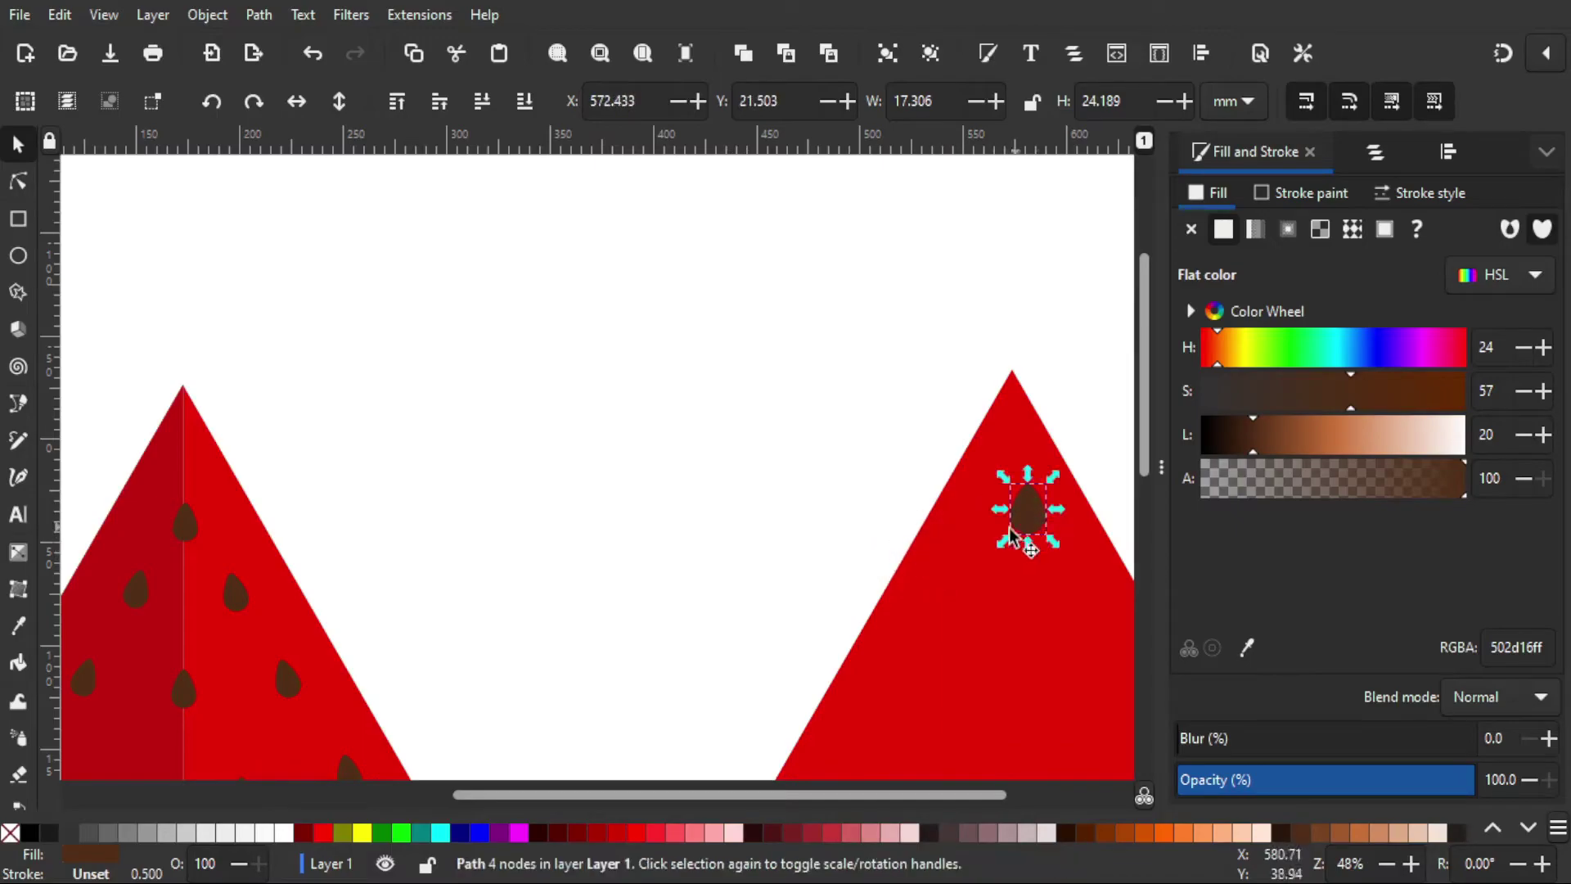
left_click_drag(676, 637, 281, 470)
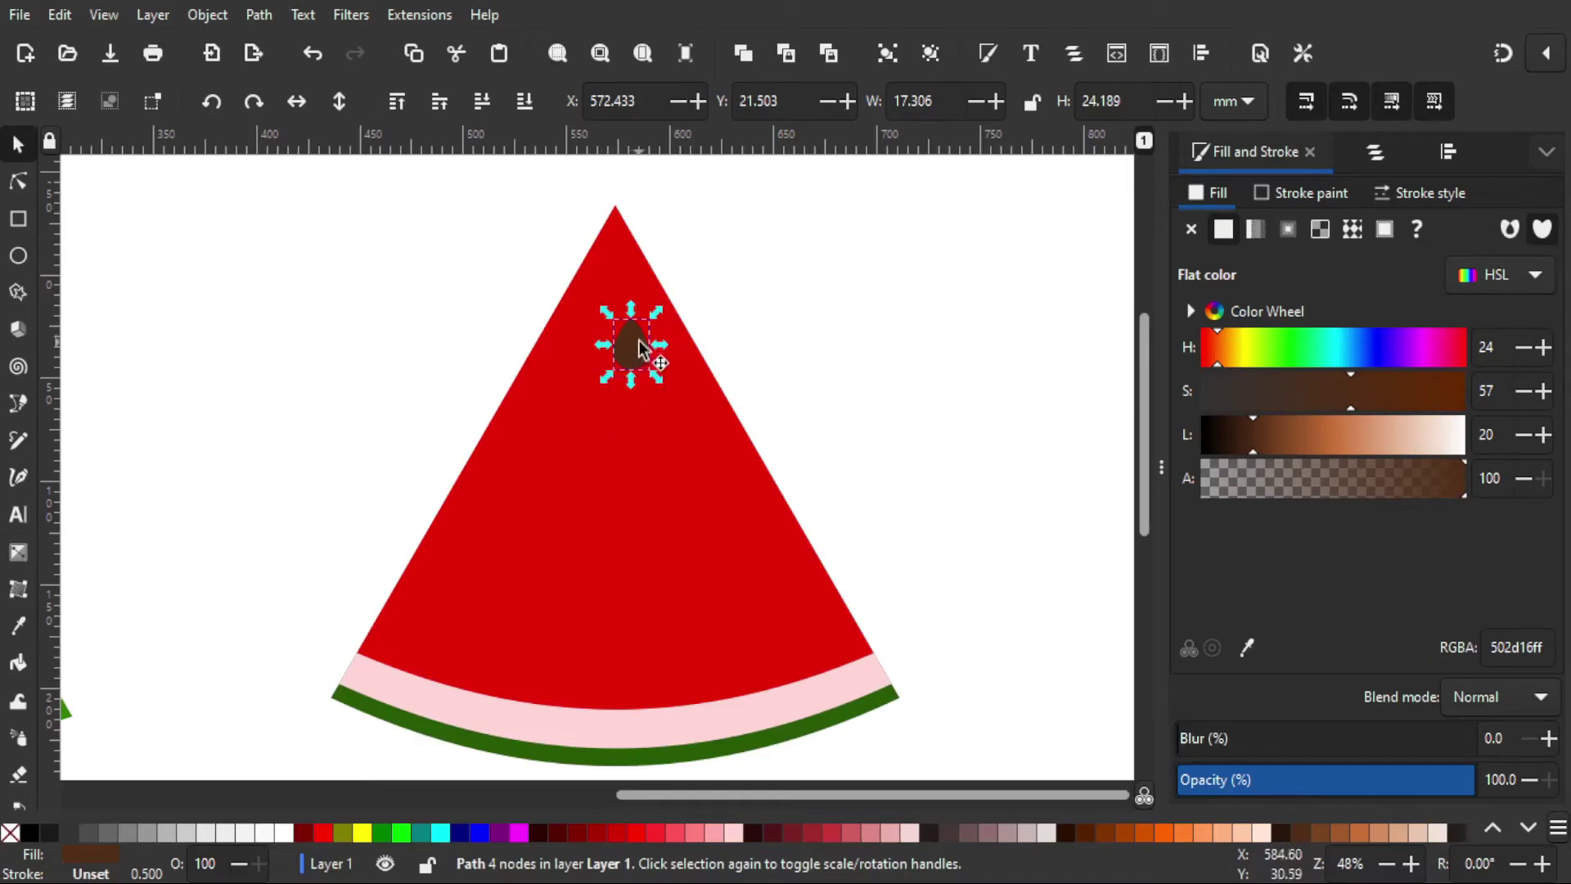
left_click_drag(621, 357, 646, 381)
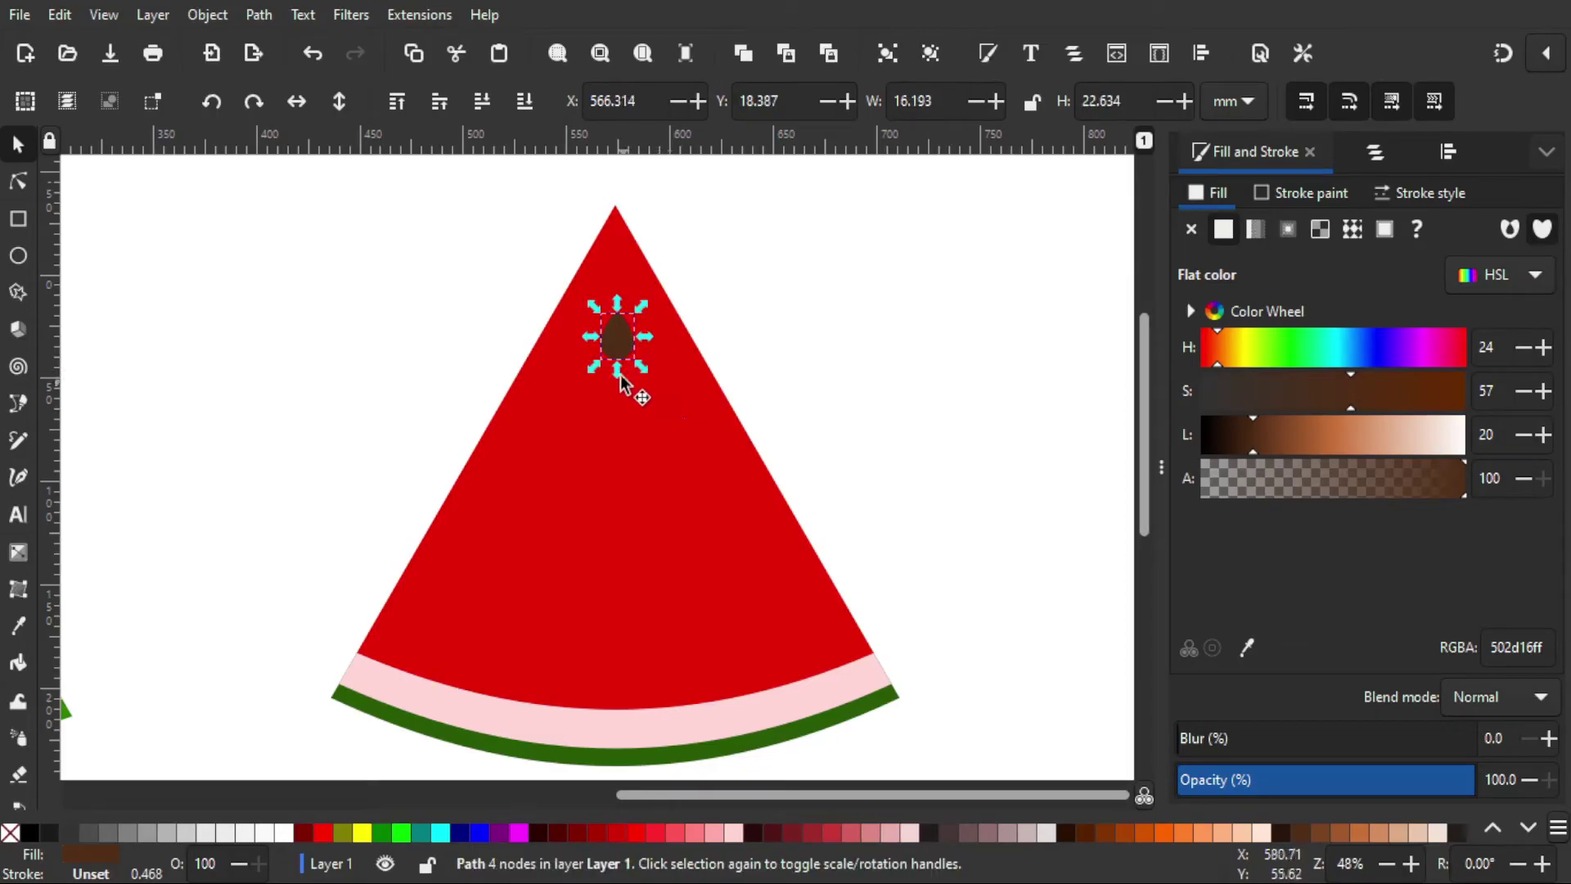
key("ctrl")
Duplicate the seed and stamp copies into four staggered rows of one, two, three and four seeds
key("ctrl+d")
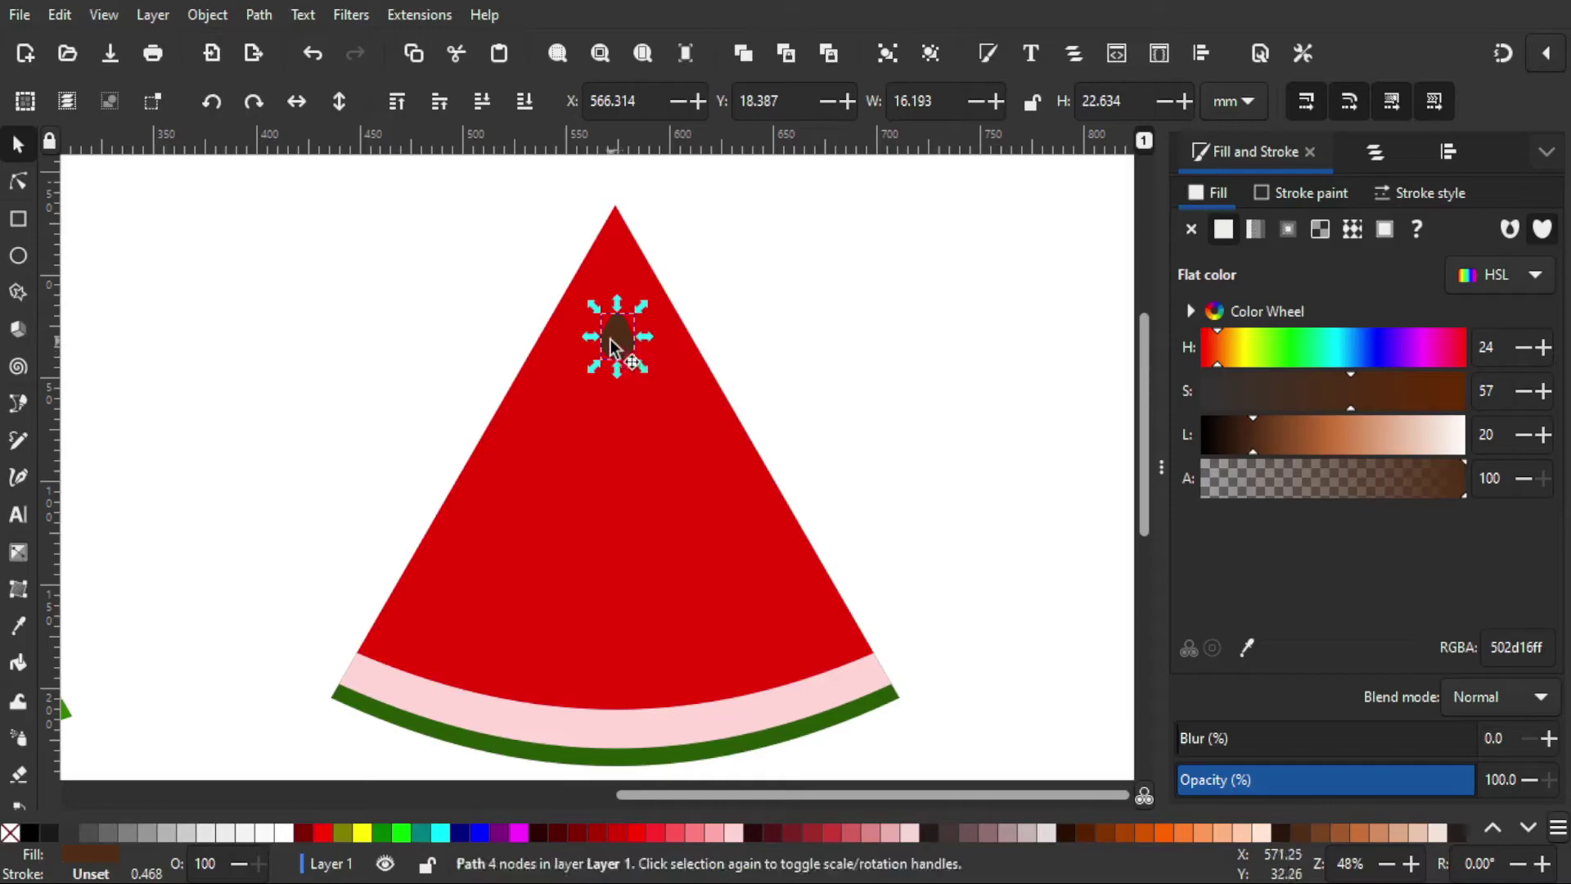
left_click_drag(617, 357, 771, 580)
key("ctrl")
key("ctrl+d")
left_click_drag(591, 644, 771, 600)
key("space")
key("space")
key("space")
key("space")
key("space")
key("space")
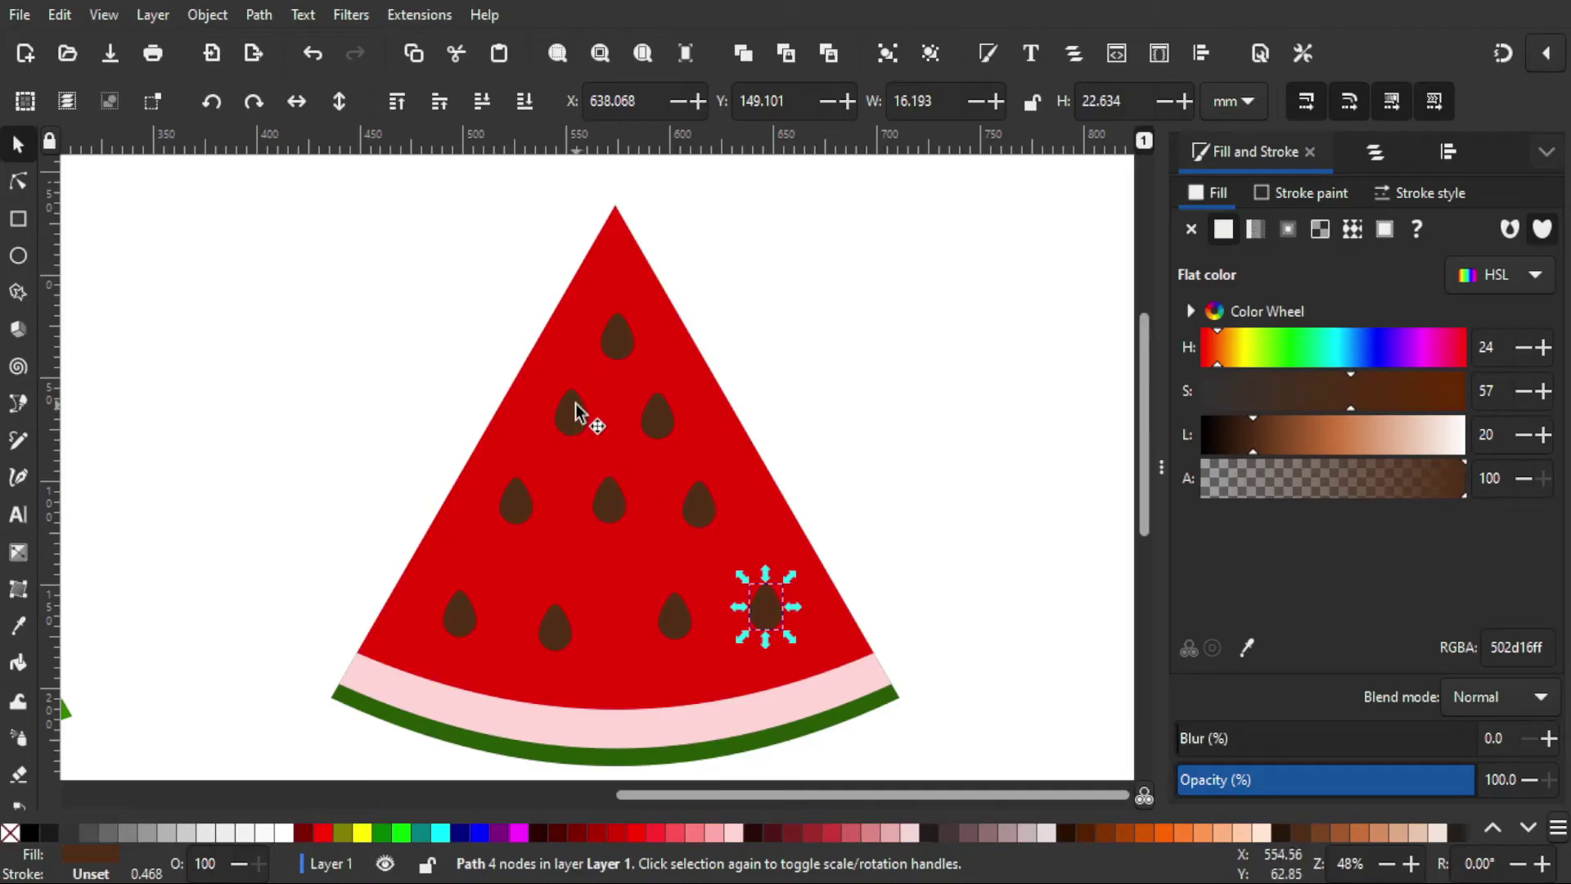
Tilt the upper seeds (about 13° and the opposite way) and middle-row seeds (about 20° and -13°)
left_click(574, 414)
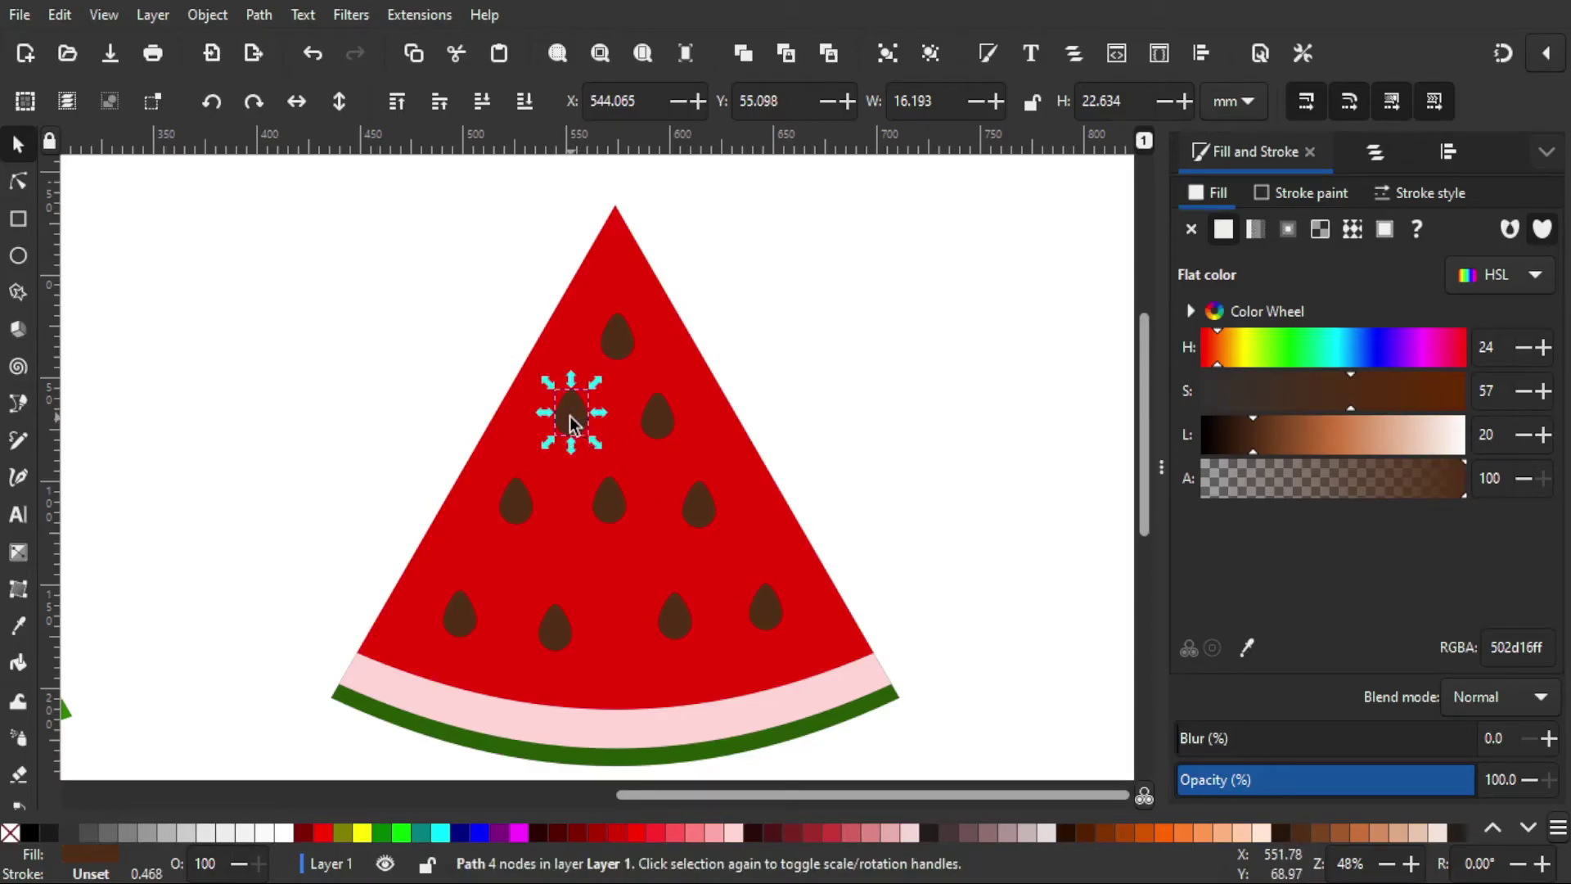
left_click(572, 420)
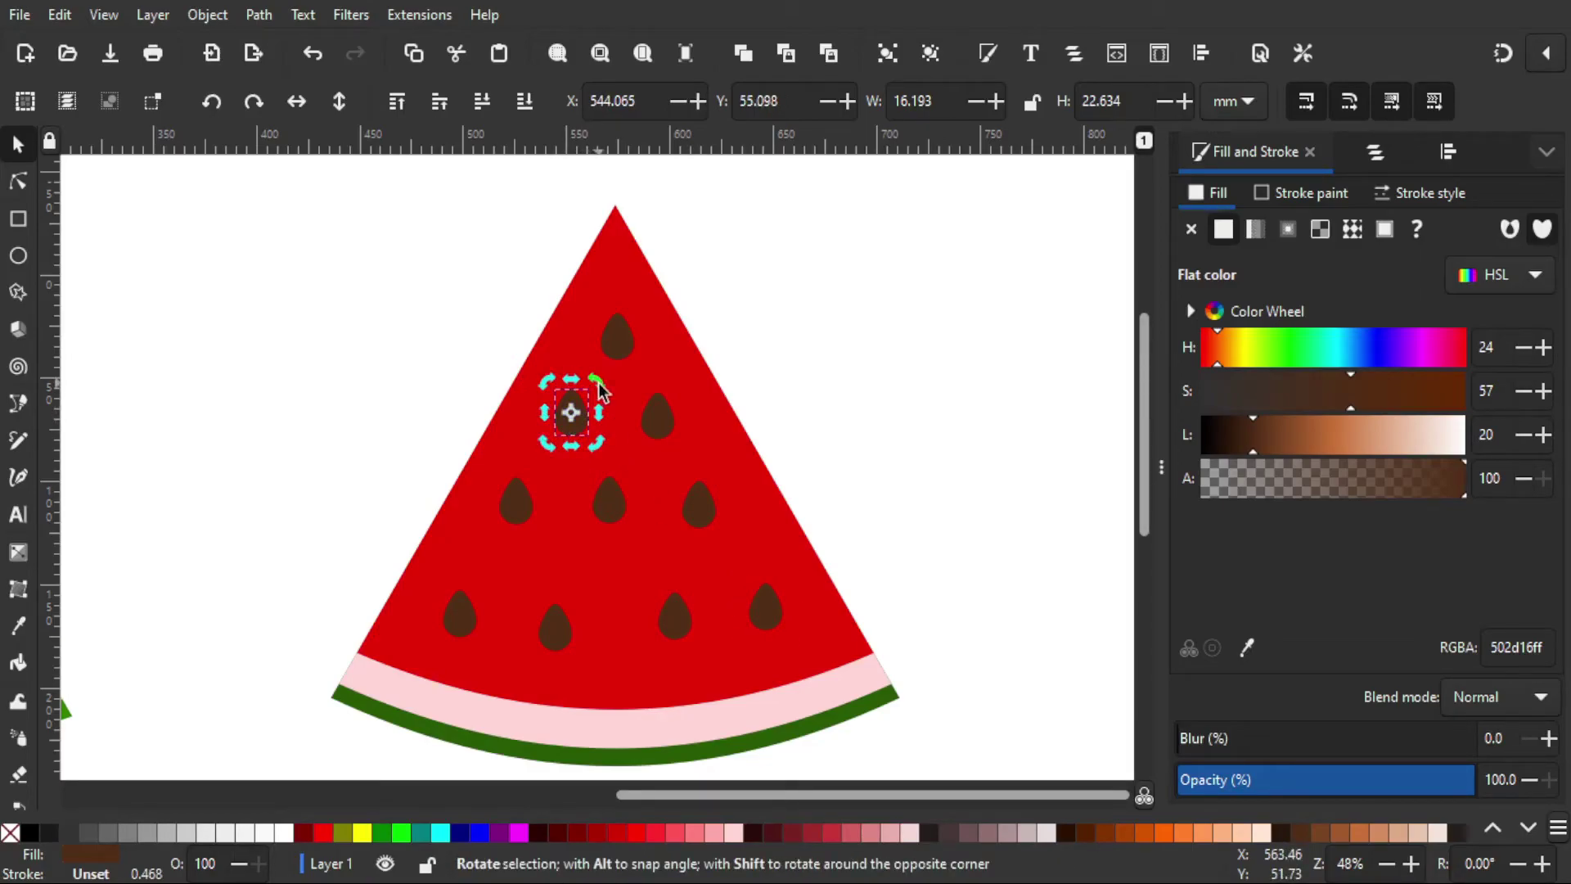
left_click_drag(600, 385, 603, 392)
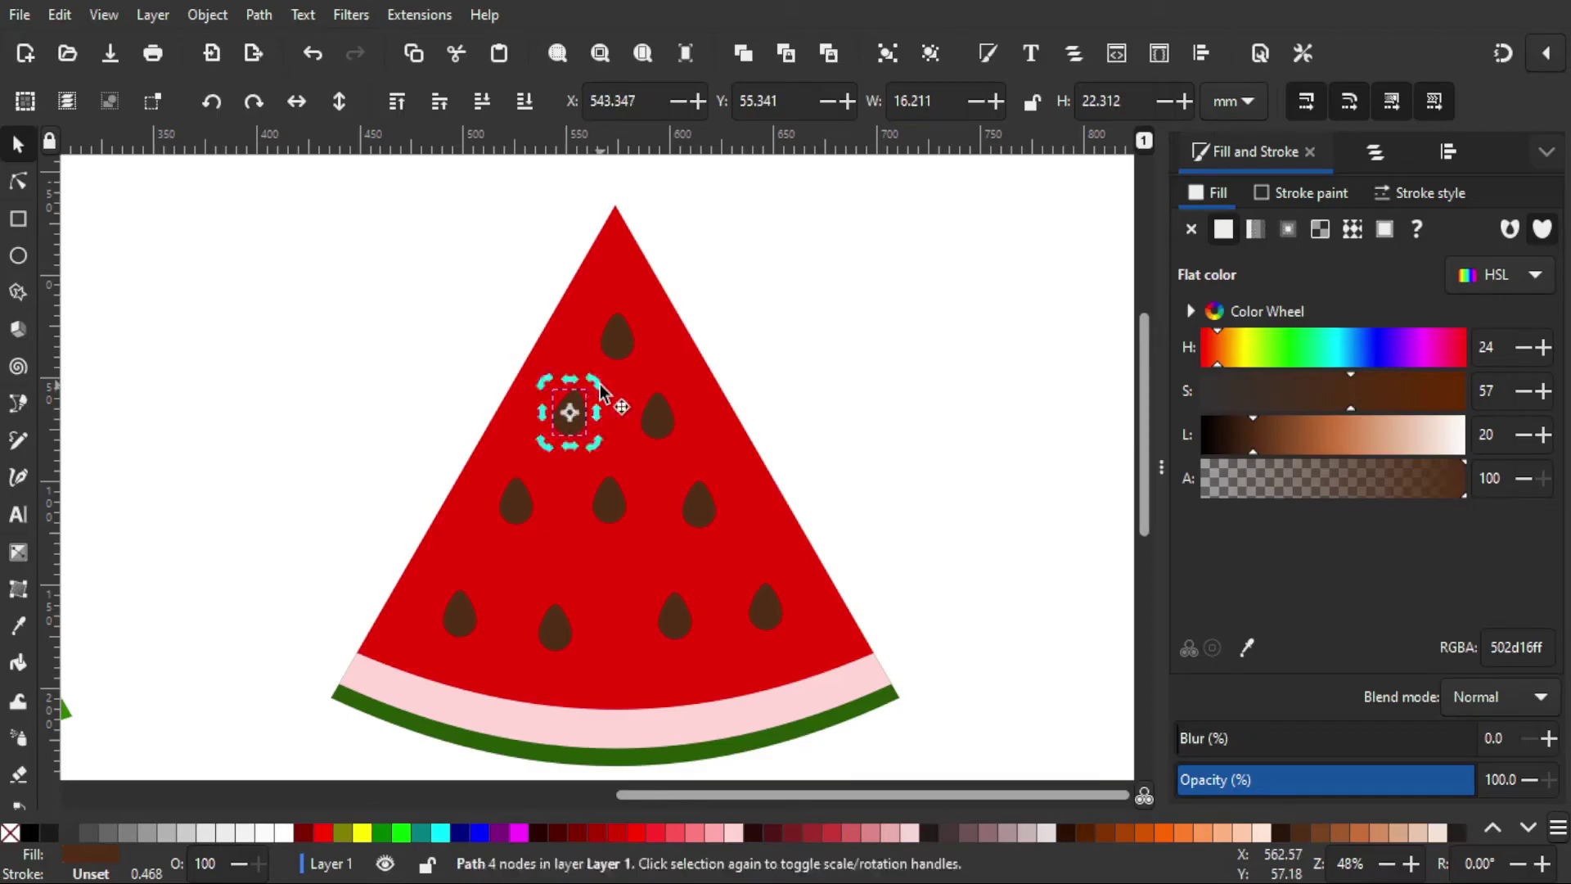
left_click(660, 419)
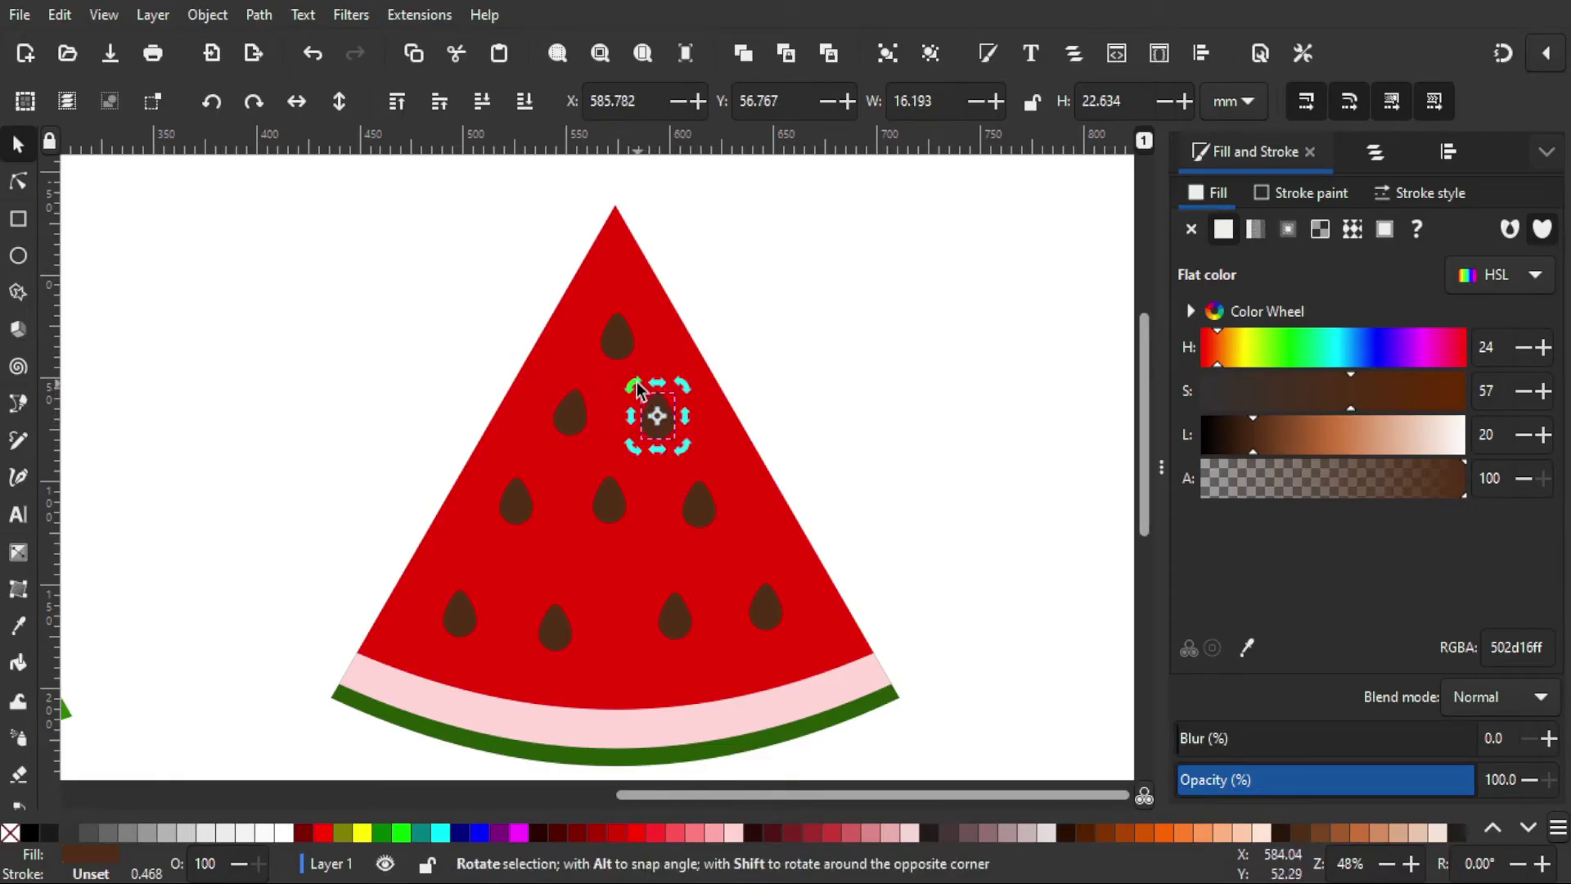
left_click_drag(636, 385, 636, 393)
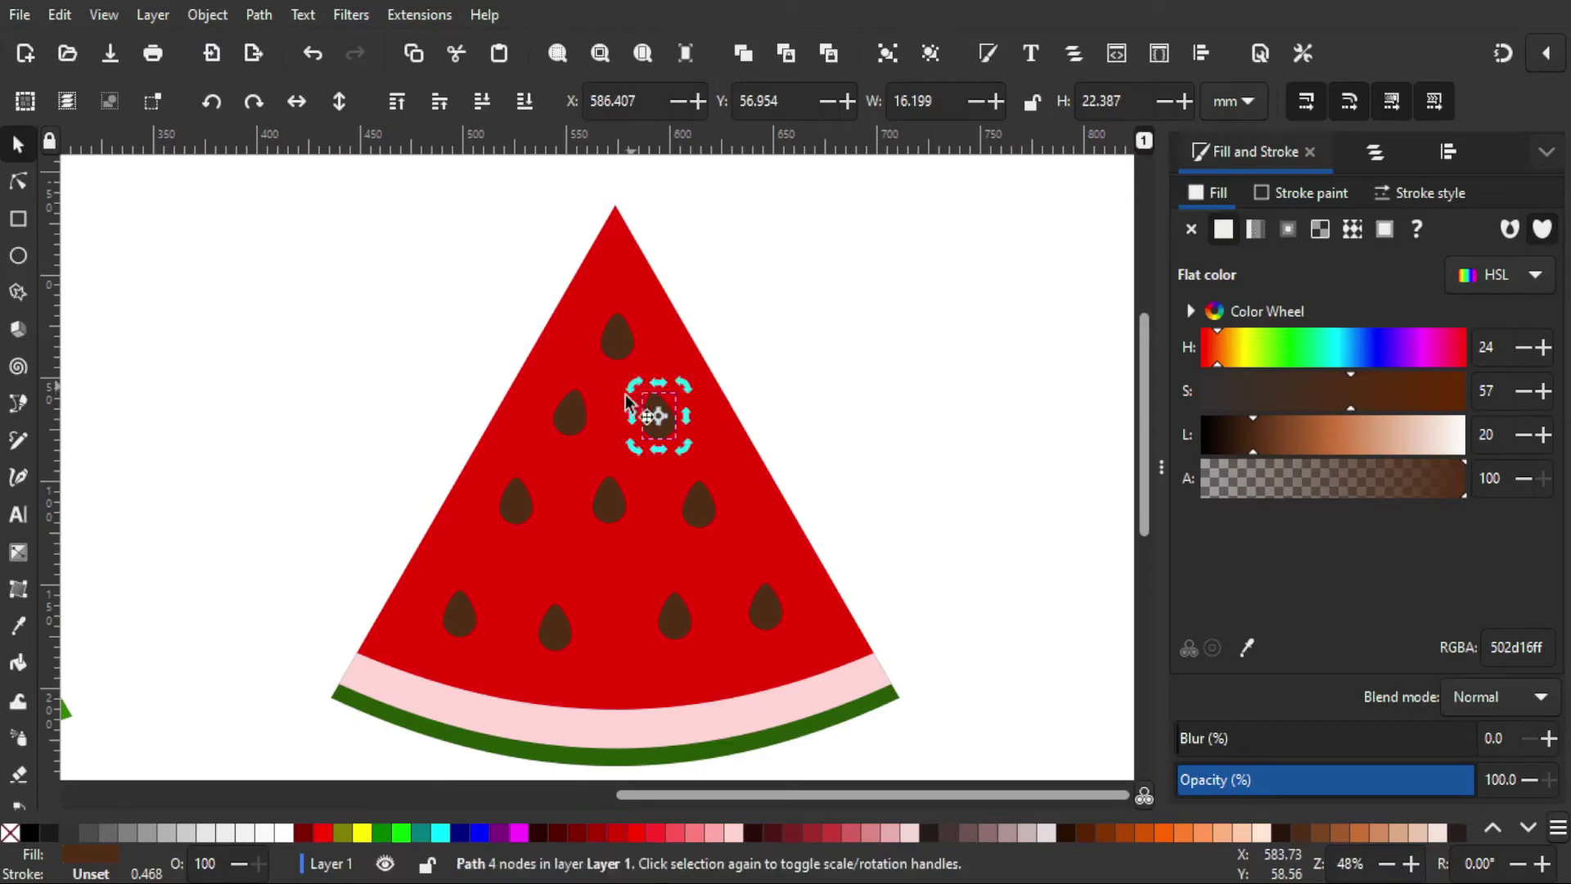
left_click(510, 508)
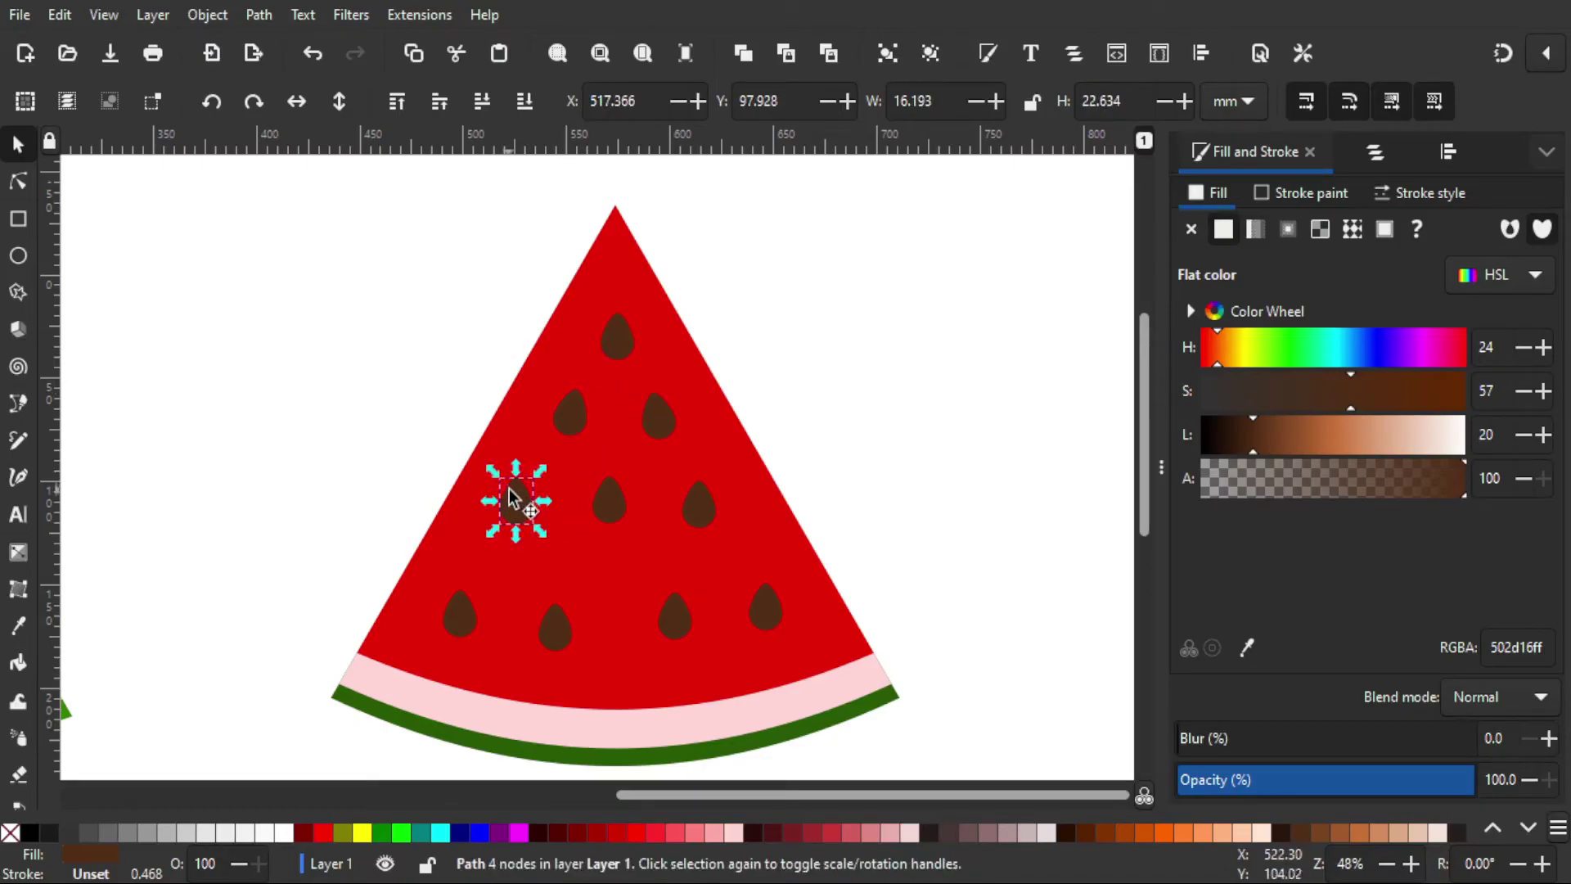
left_click(513, 501)
left_click_drag(498, 474, 509, 469)
left_click(700, 508)
left_click(701, 509)
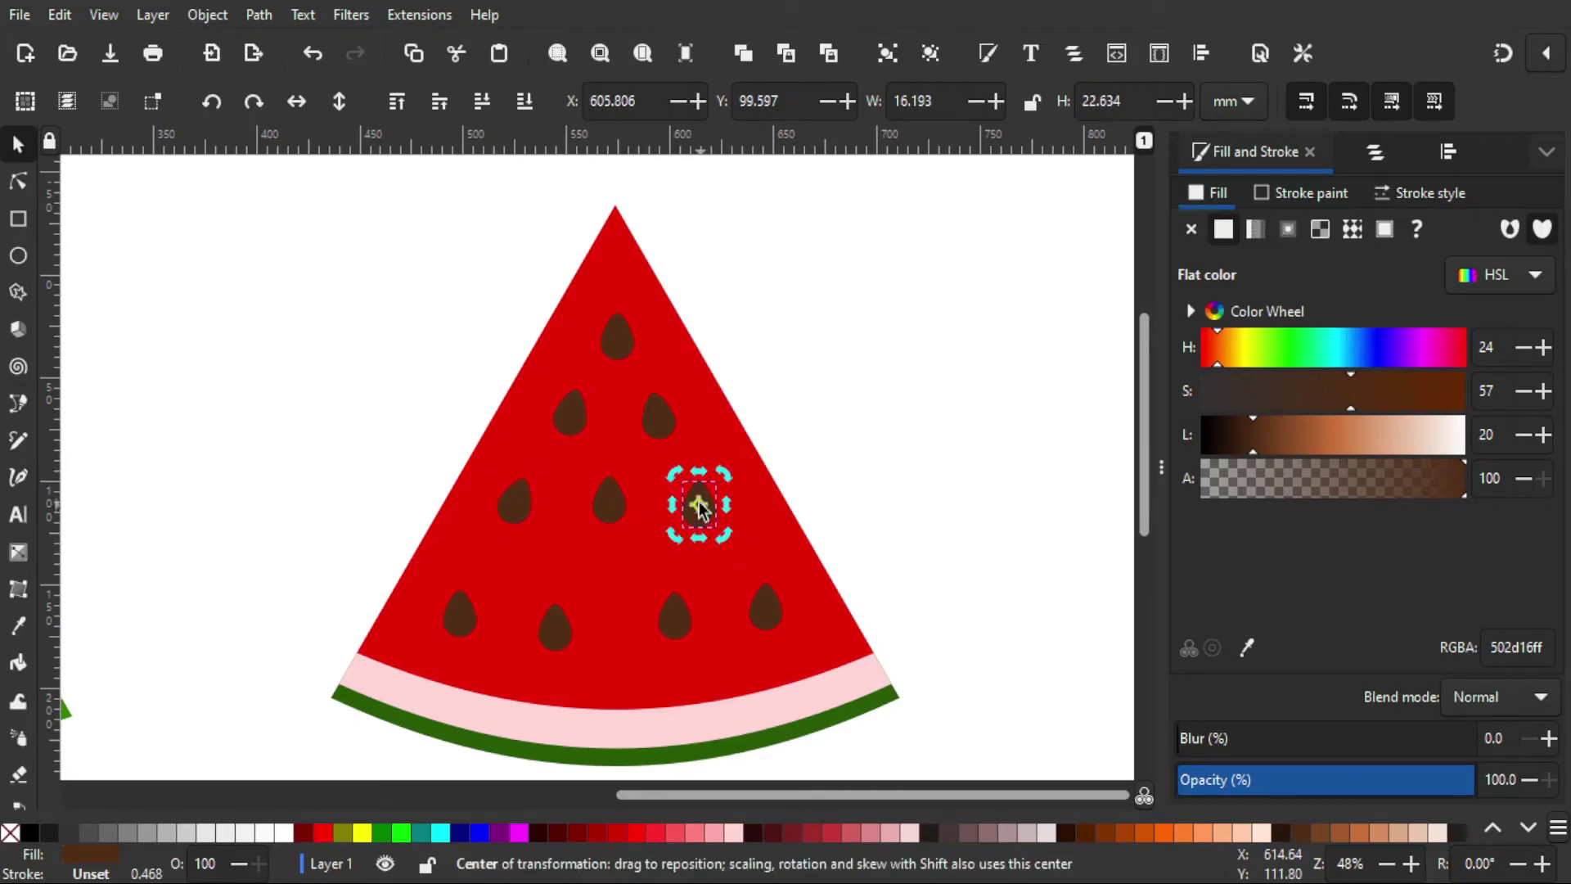
left_click_drag(725, 474, 720, 481)
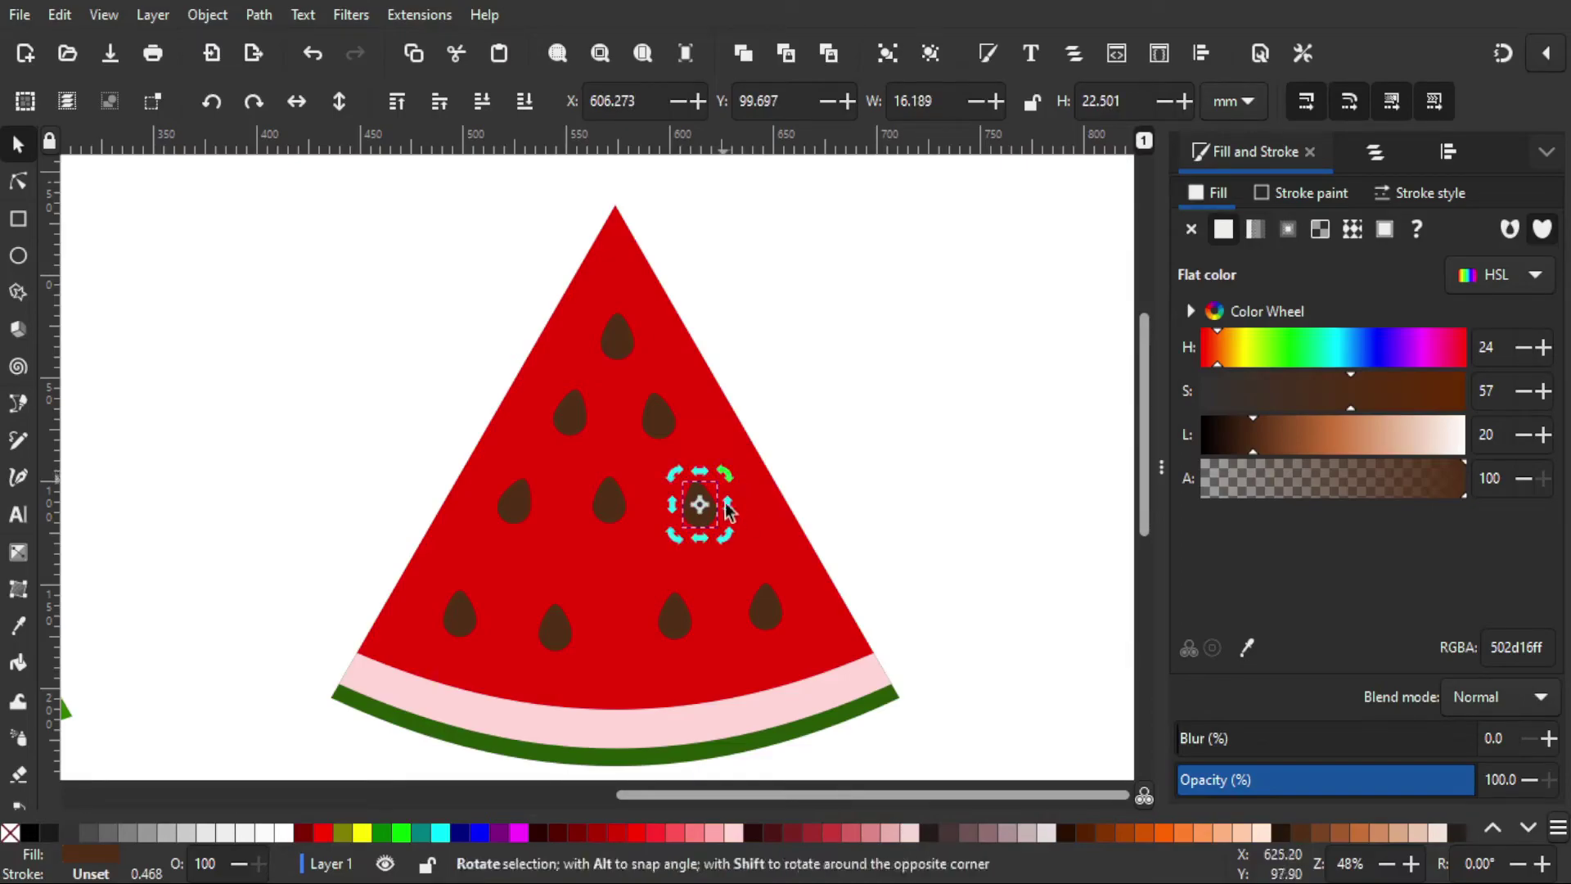
Tilt the rightmost bottom seed about -12°, nudge the second and third bottom seeds, and tilt the third about -8°
left_click(769, 614)
left_click(767, 610)
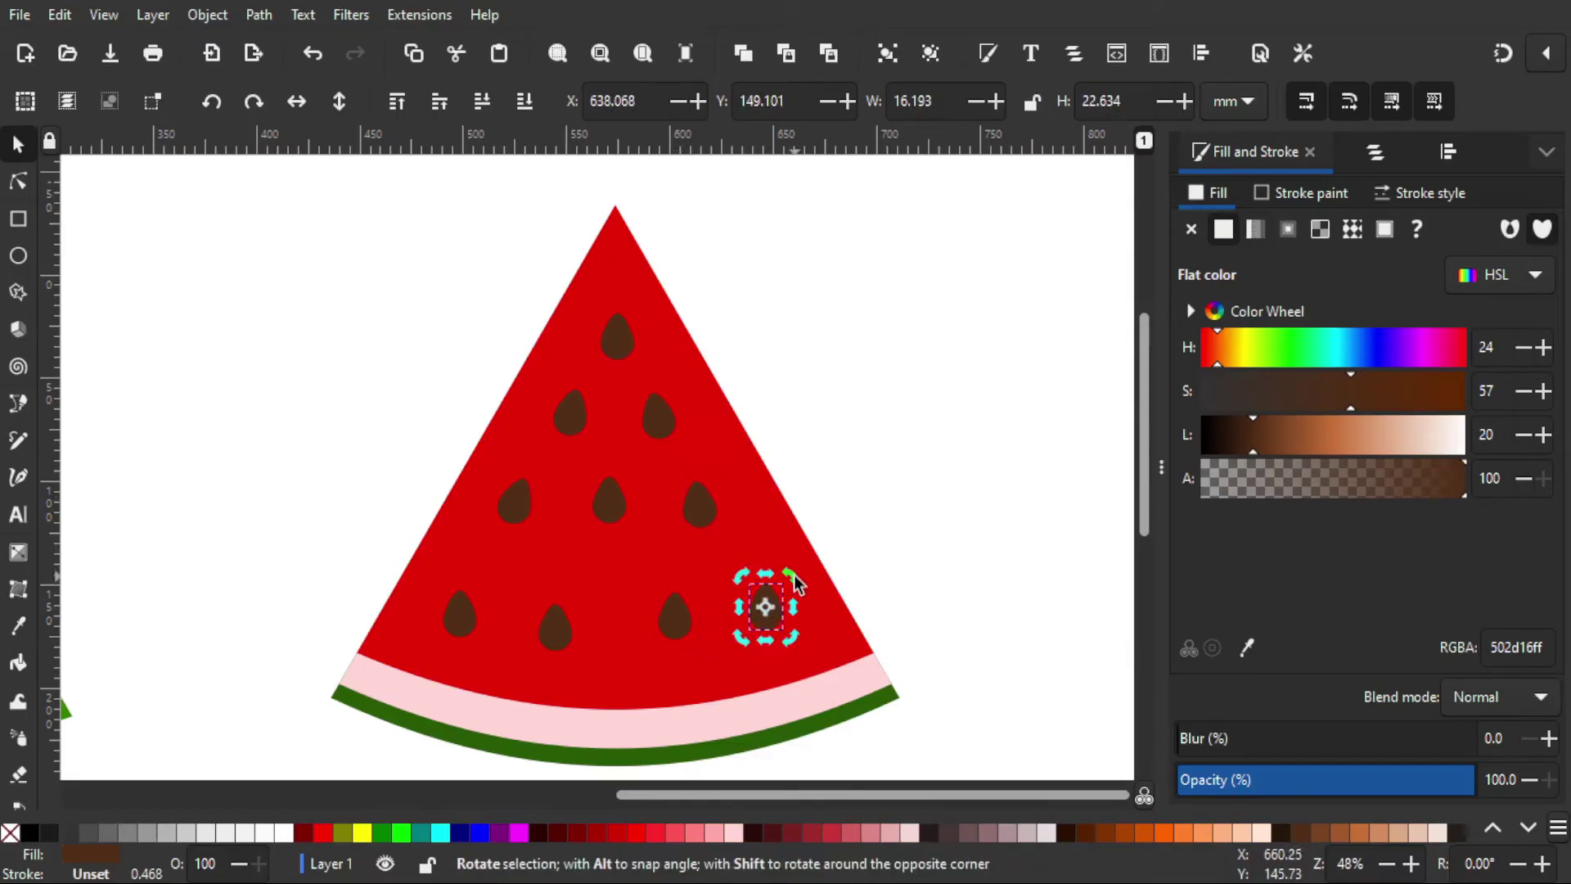
left_click_drag(795, 581, 793, 578)
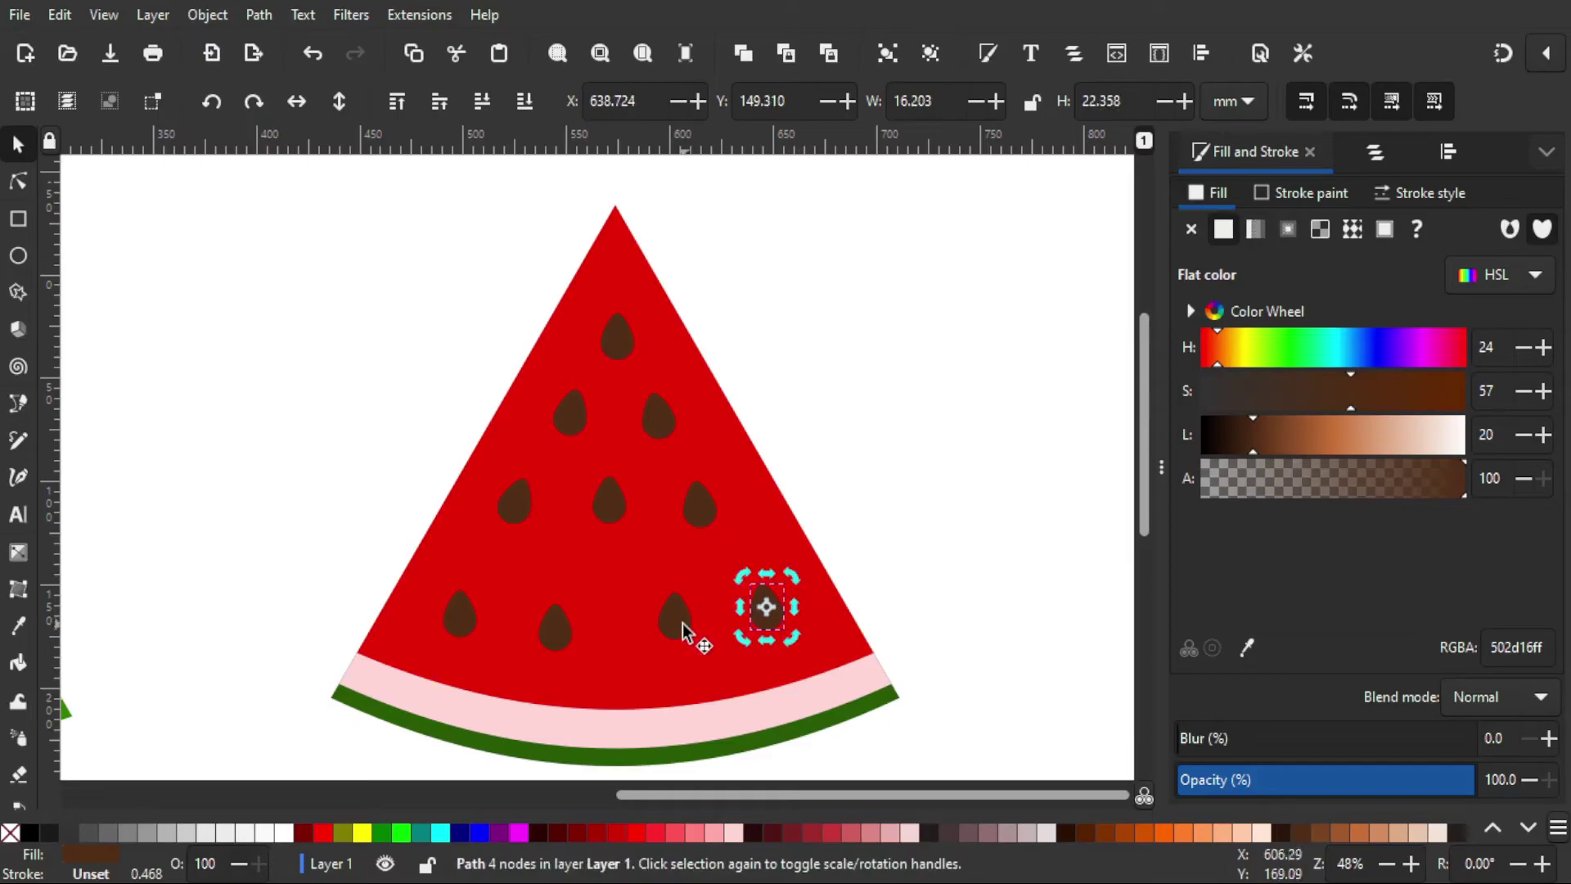
left_click(683, 627)
left_click_drag(683, 627, 684, 631)
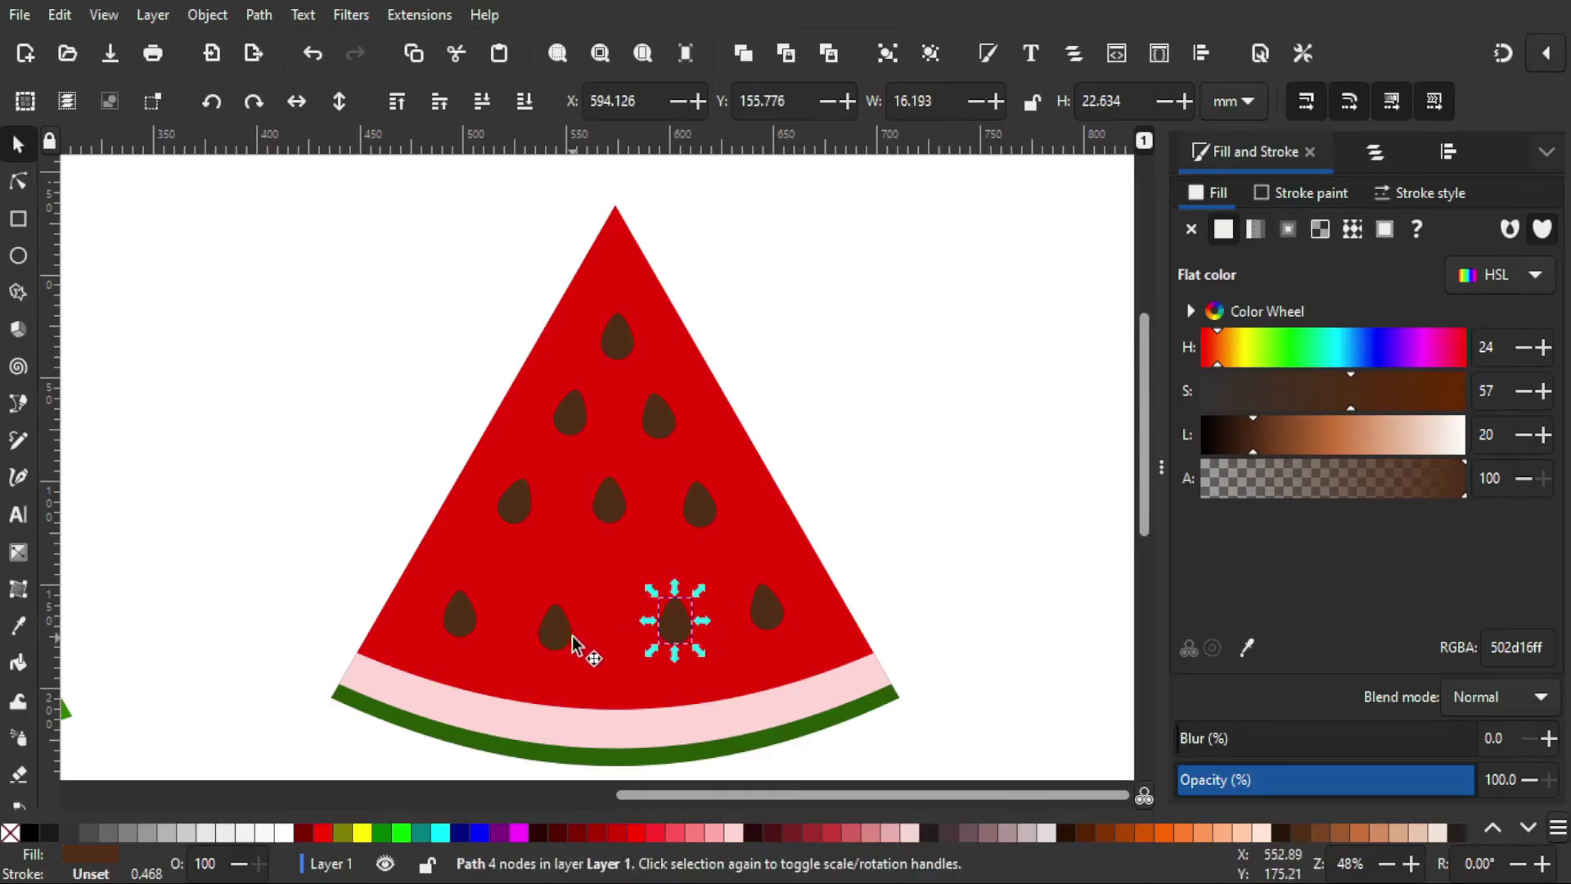
left_click(560, 638)
left_click_drag(560, 640, 571, 631)
left_click(674, 622)
left_click(675, 622)
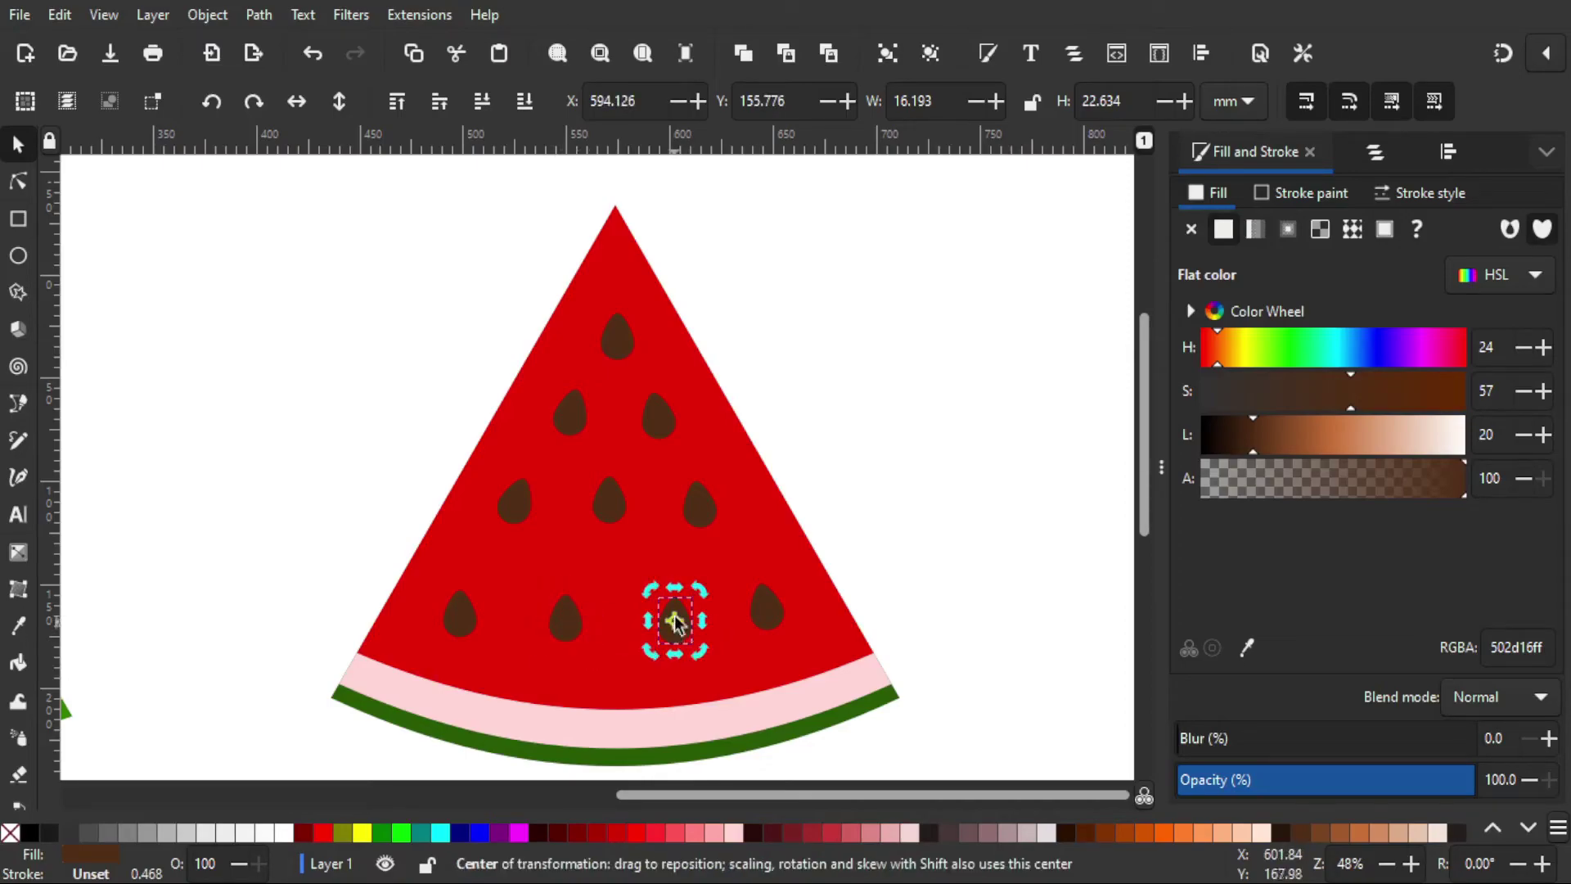
left_click_drag(692, 600, 702, 597)
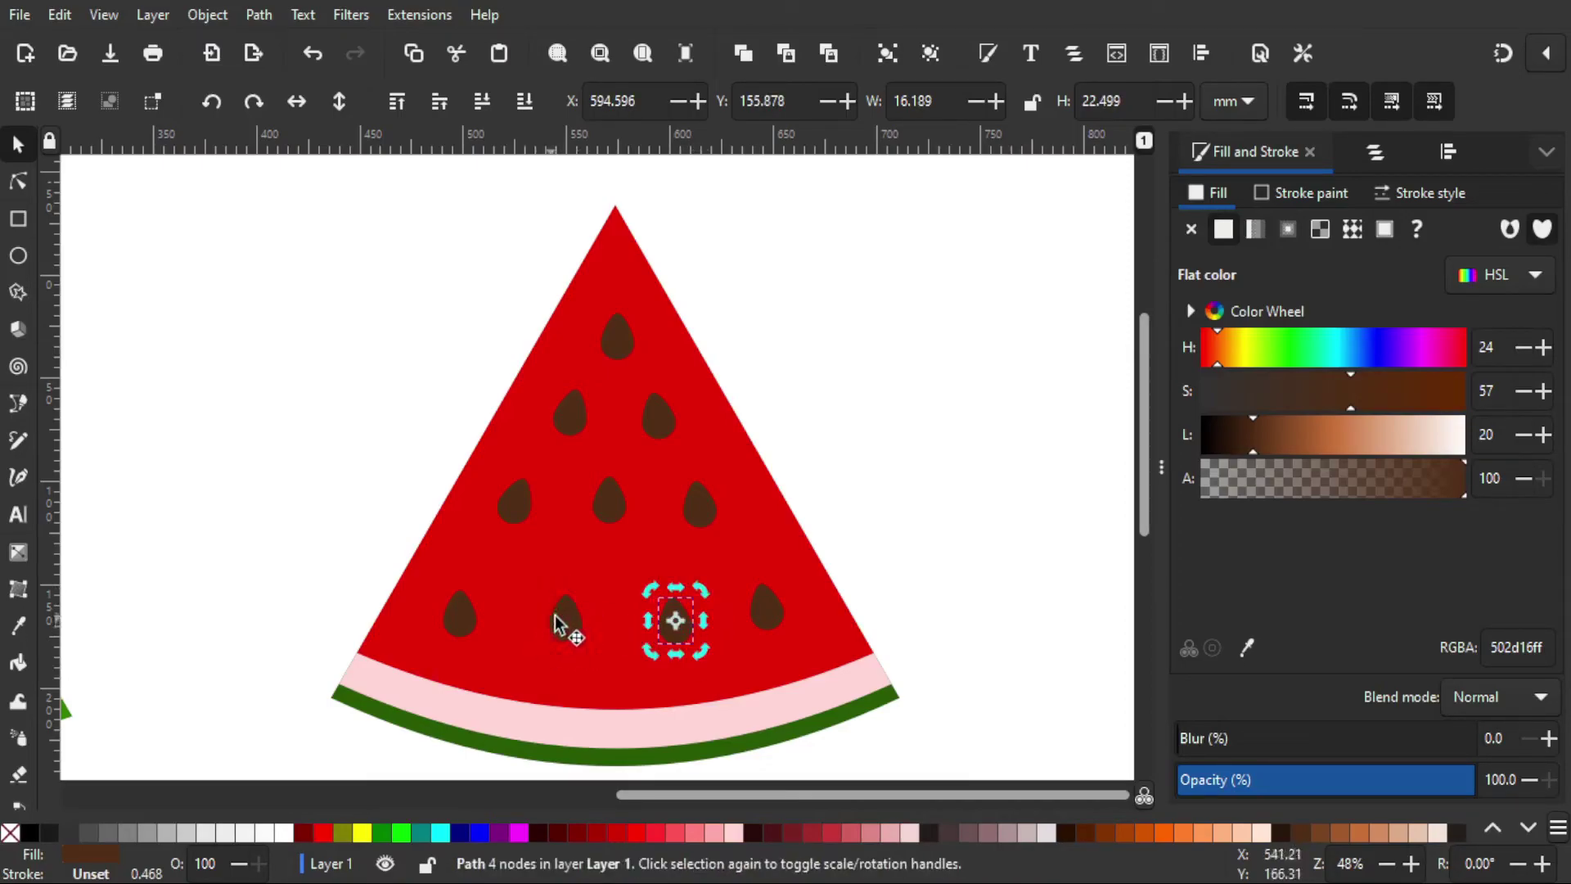
Tilt the second bottom seed about 15° and the leftmost bottom seed about 12°
left_click(564, 623)
double_click(563, 624)
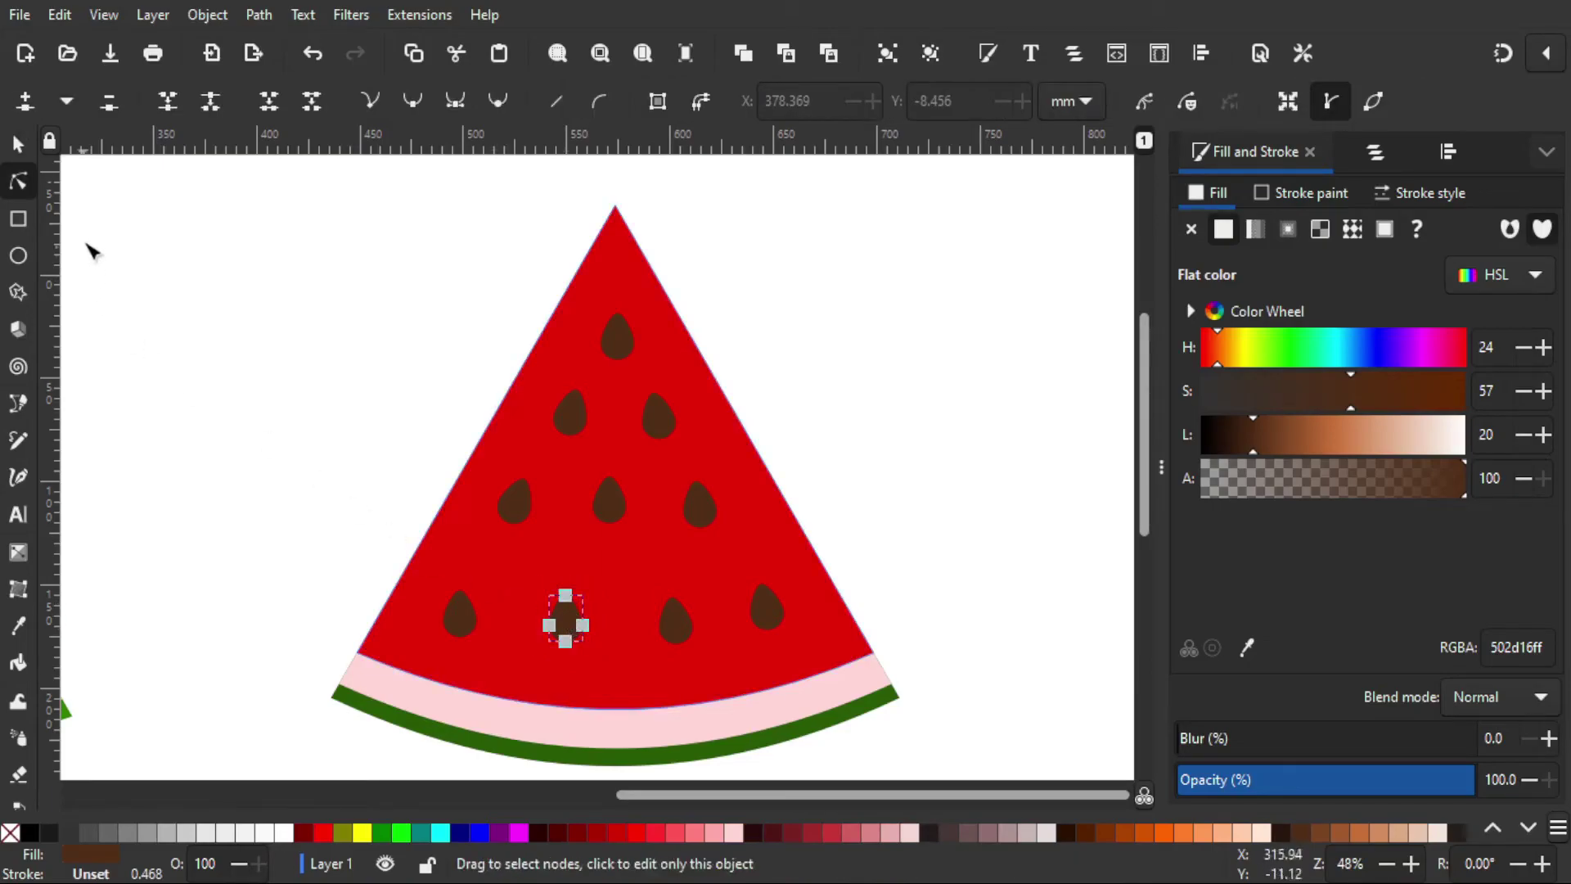
left_click(18, 145)
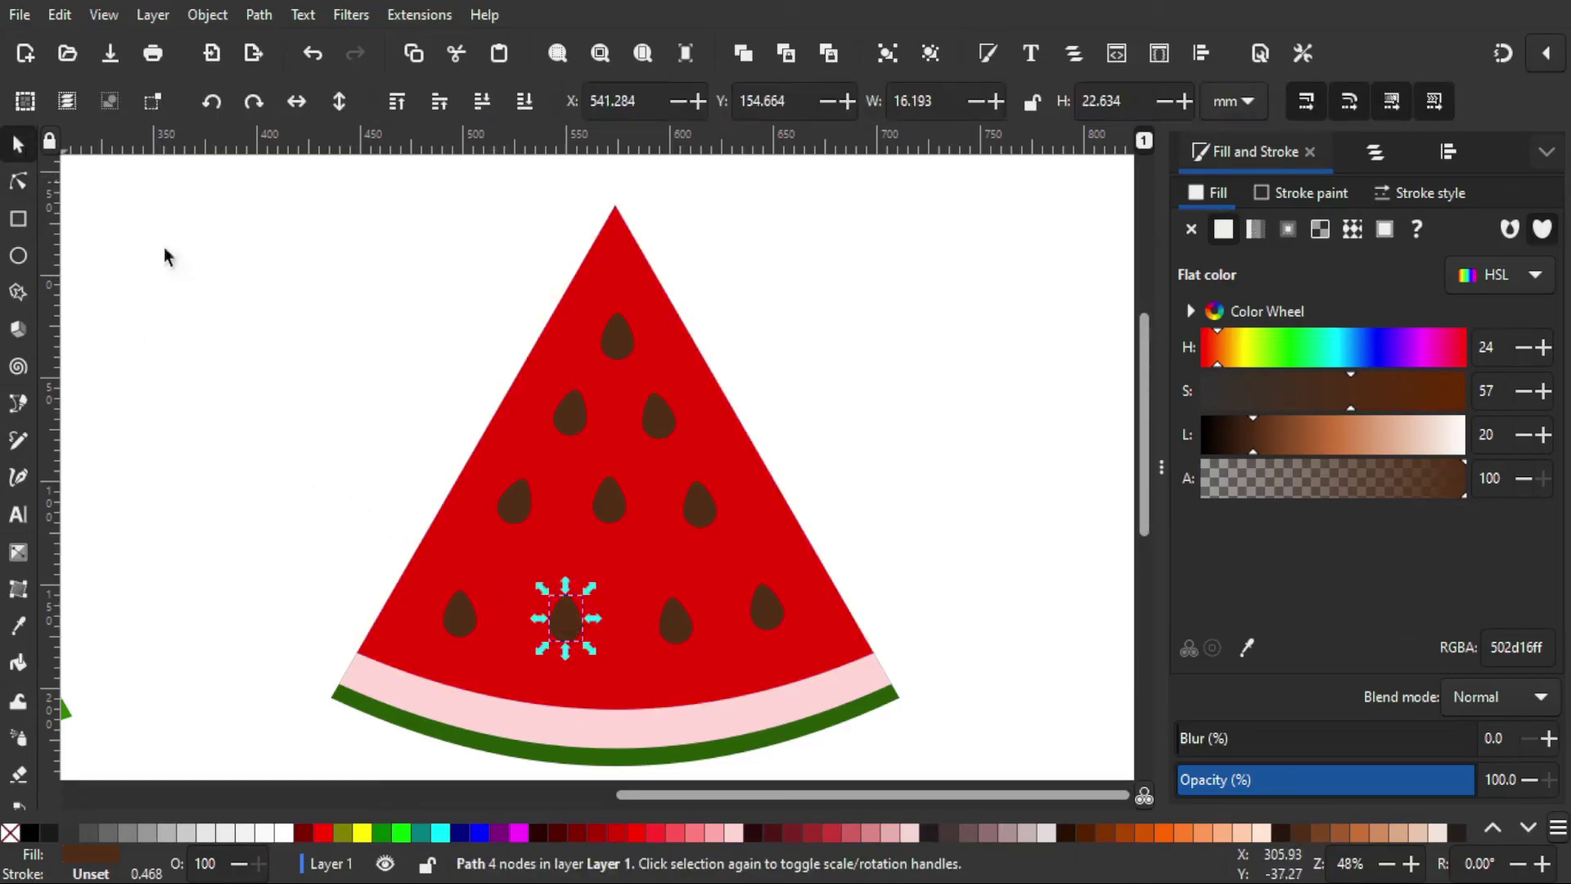
left_click(563, 619)
left_click_drag(589, 587, 596, 599)
left_click(453, 618)
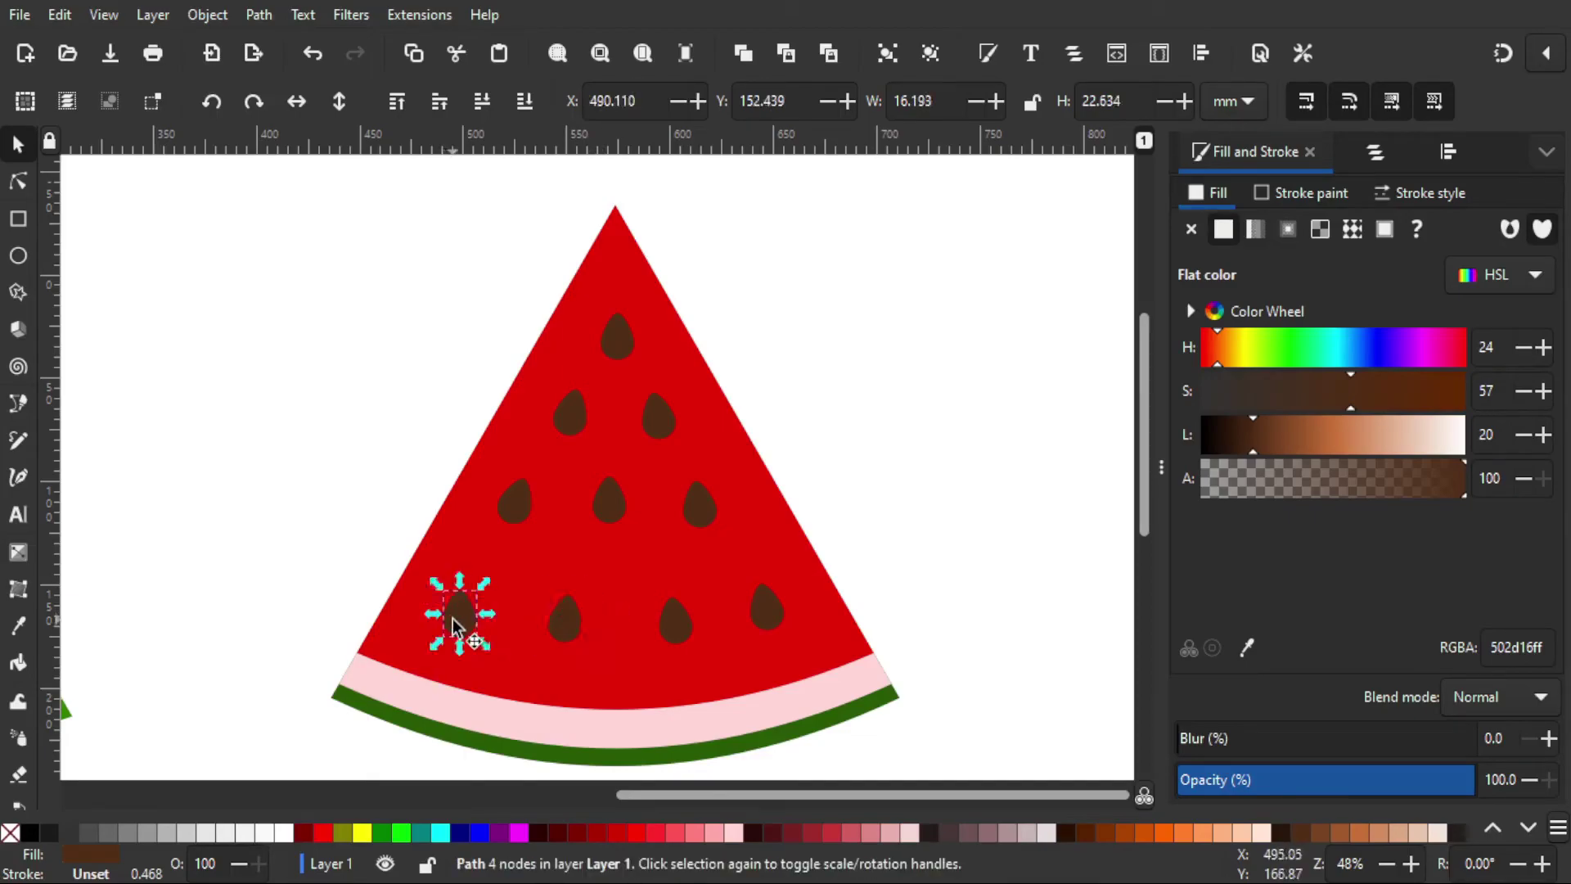
left_click(18, 181)
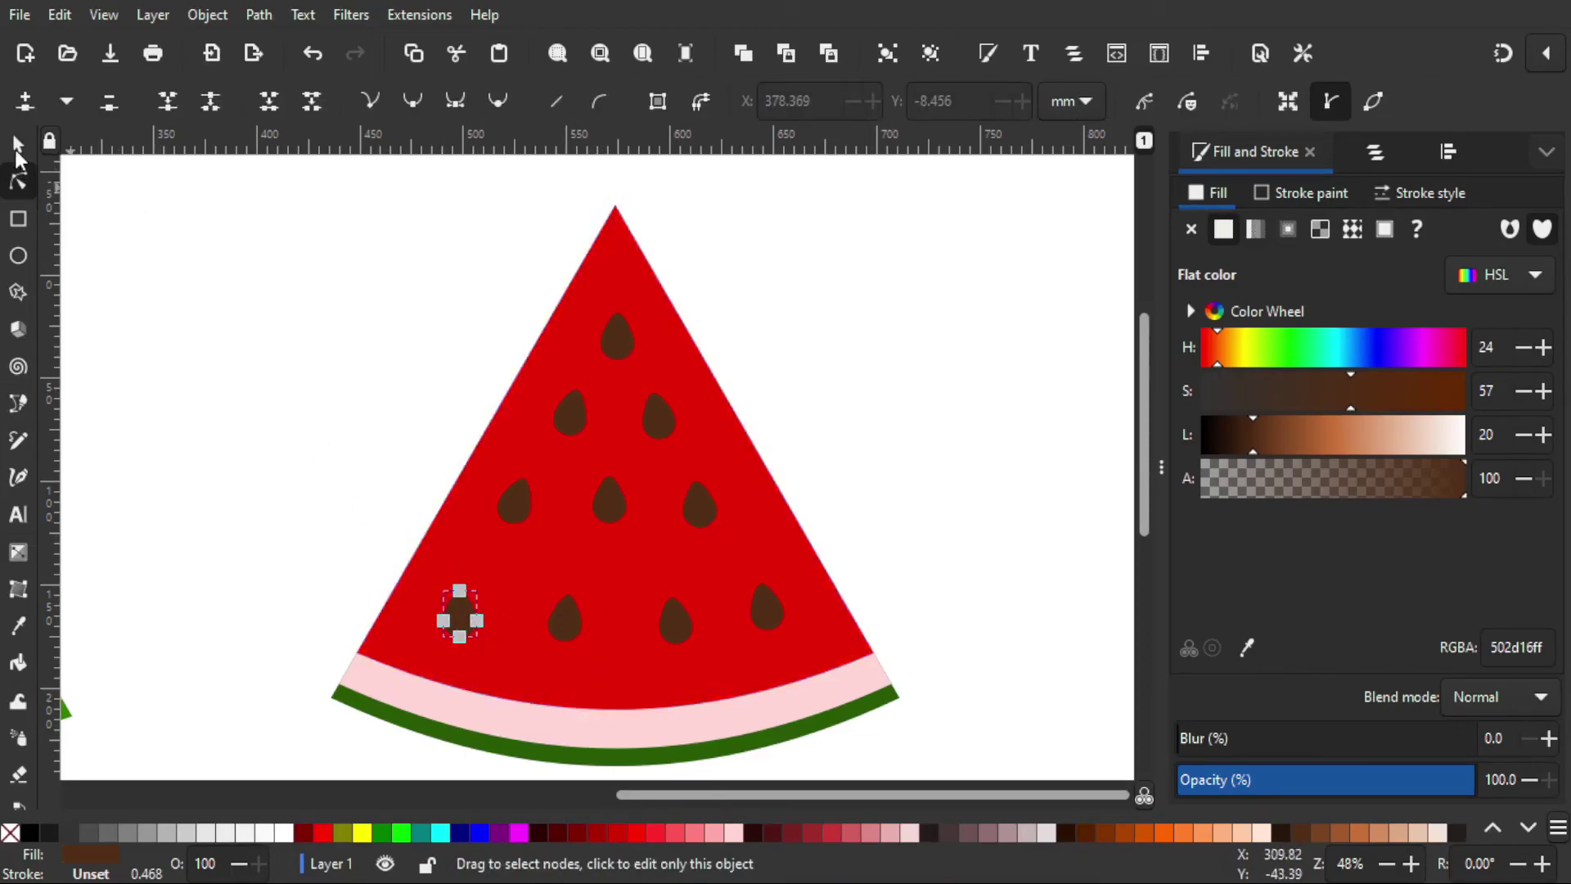
left_click(17, 145)
left_click(464, 607)
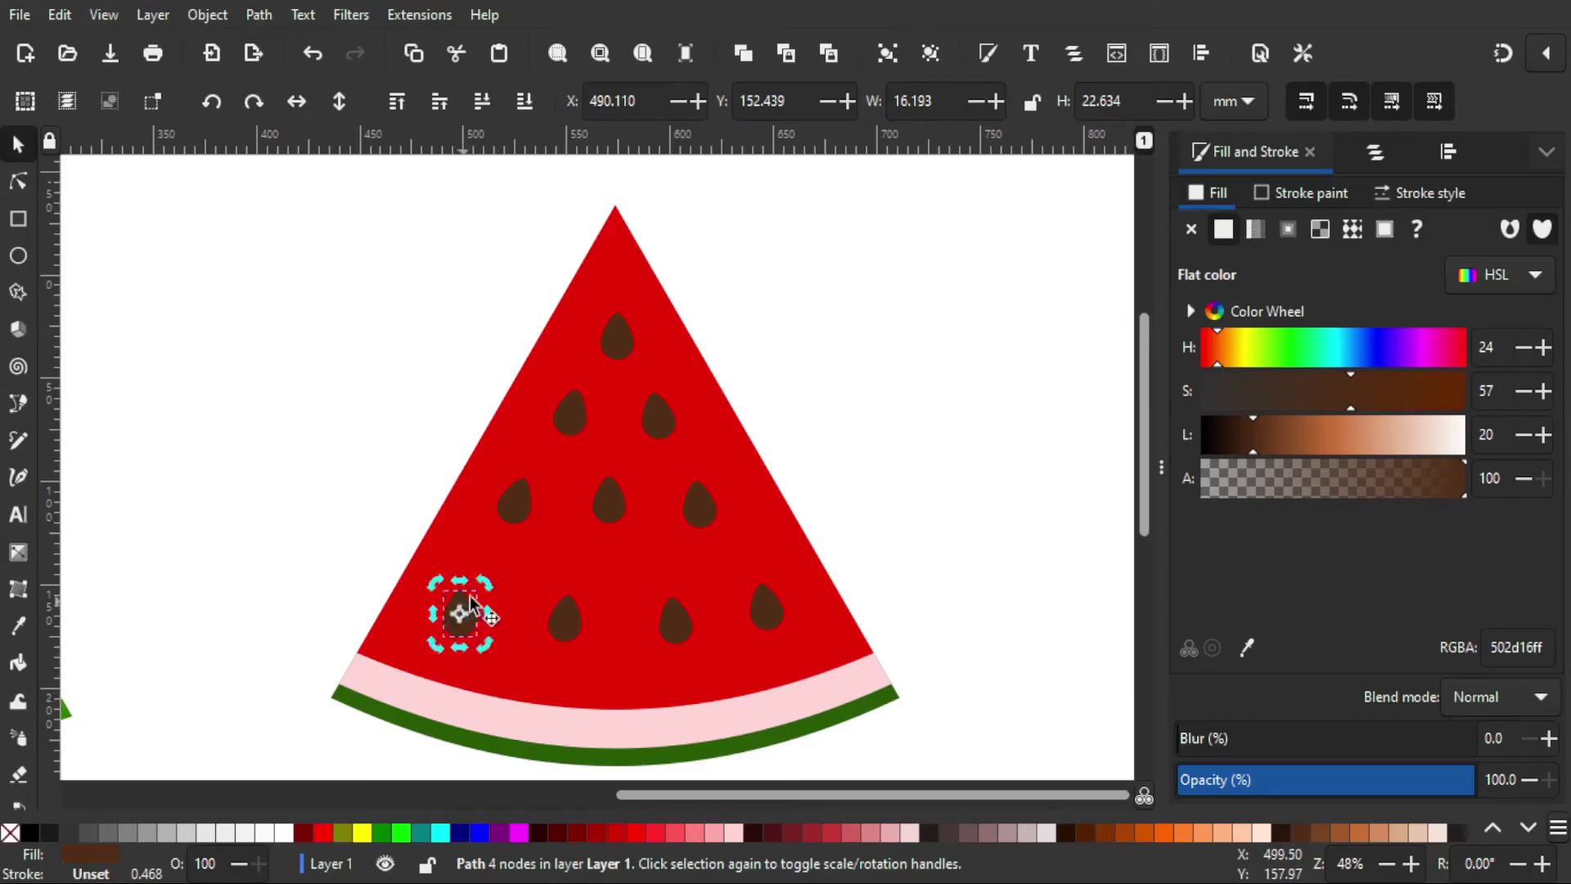
left_click_drag(485, 591, 491, 605)
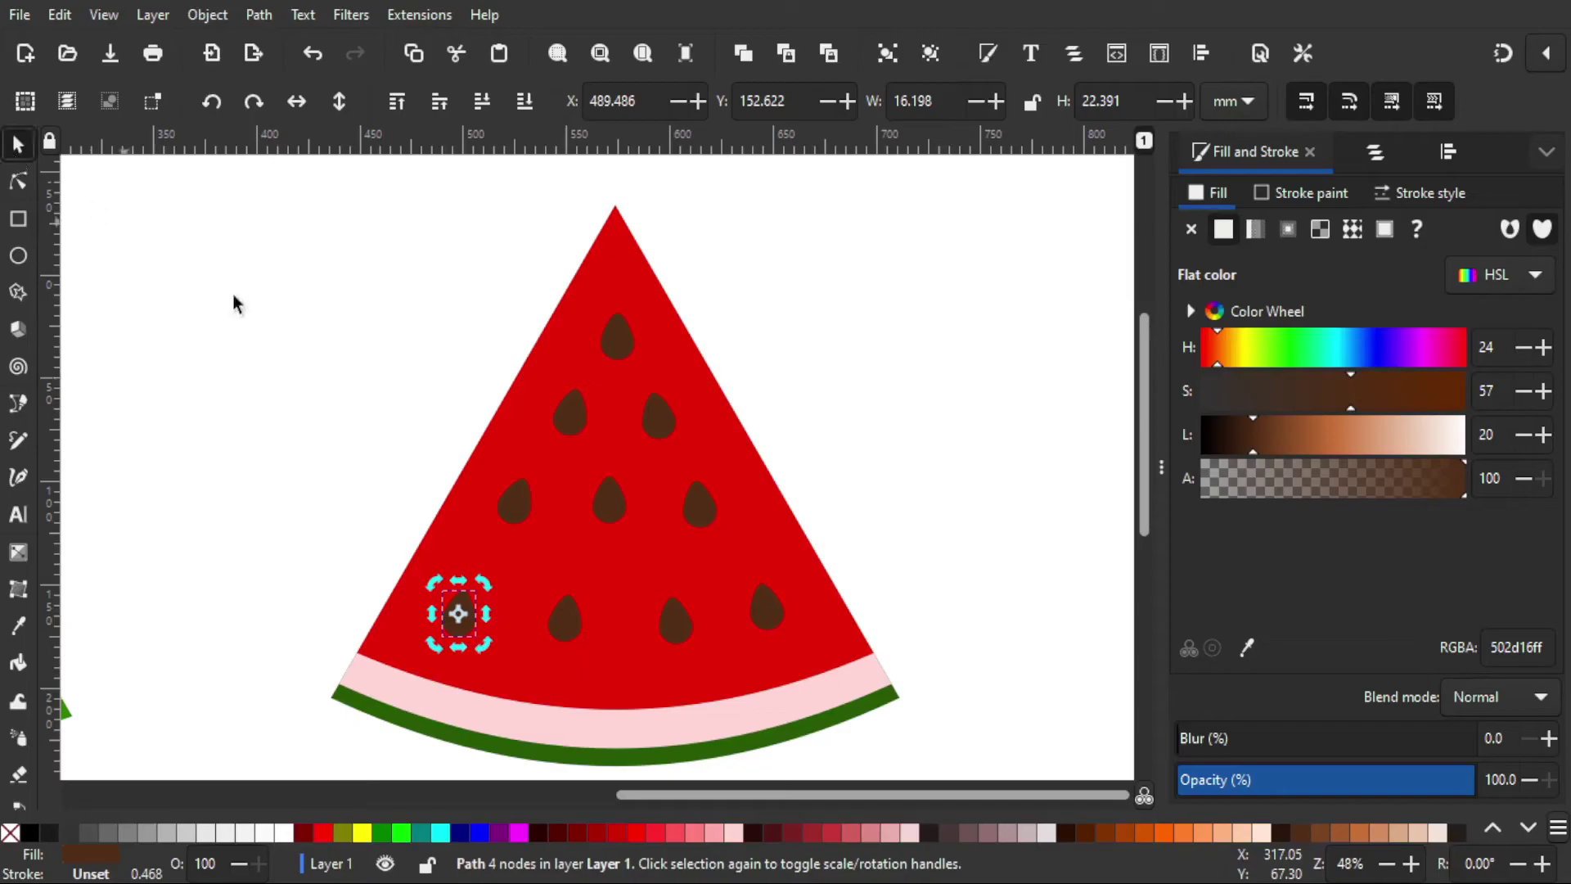
Nudge the second and third bottom seeds down-left, lower the centre seed, and select all ten seeds
left_click(562, 617)
left_click_drag(562, 615, 558, 633)
left_click(672, 624)
left_click_drag(674, 627, 669, 632)
left_click(609, 511)
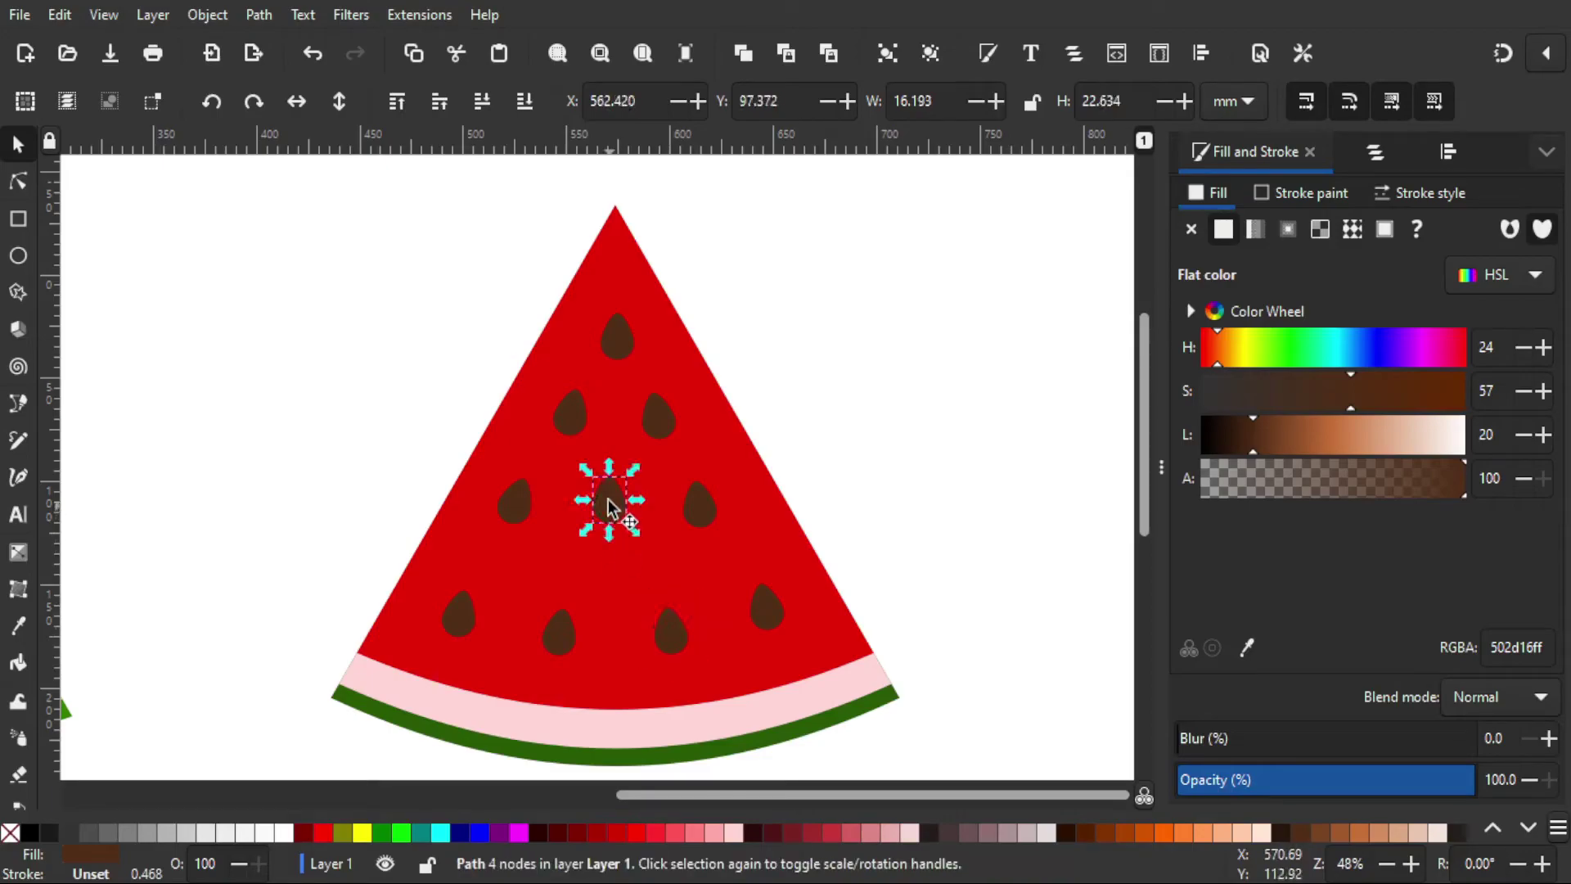
left_click_drag(608, 499, 611, 526)
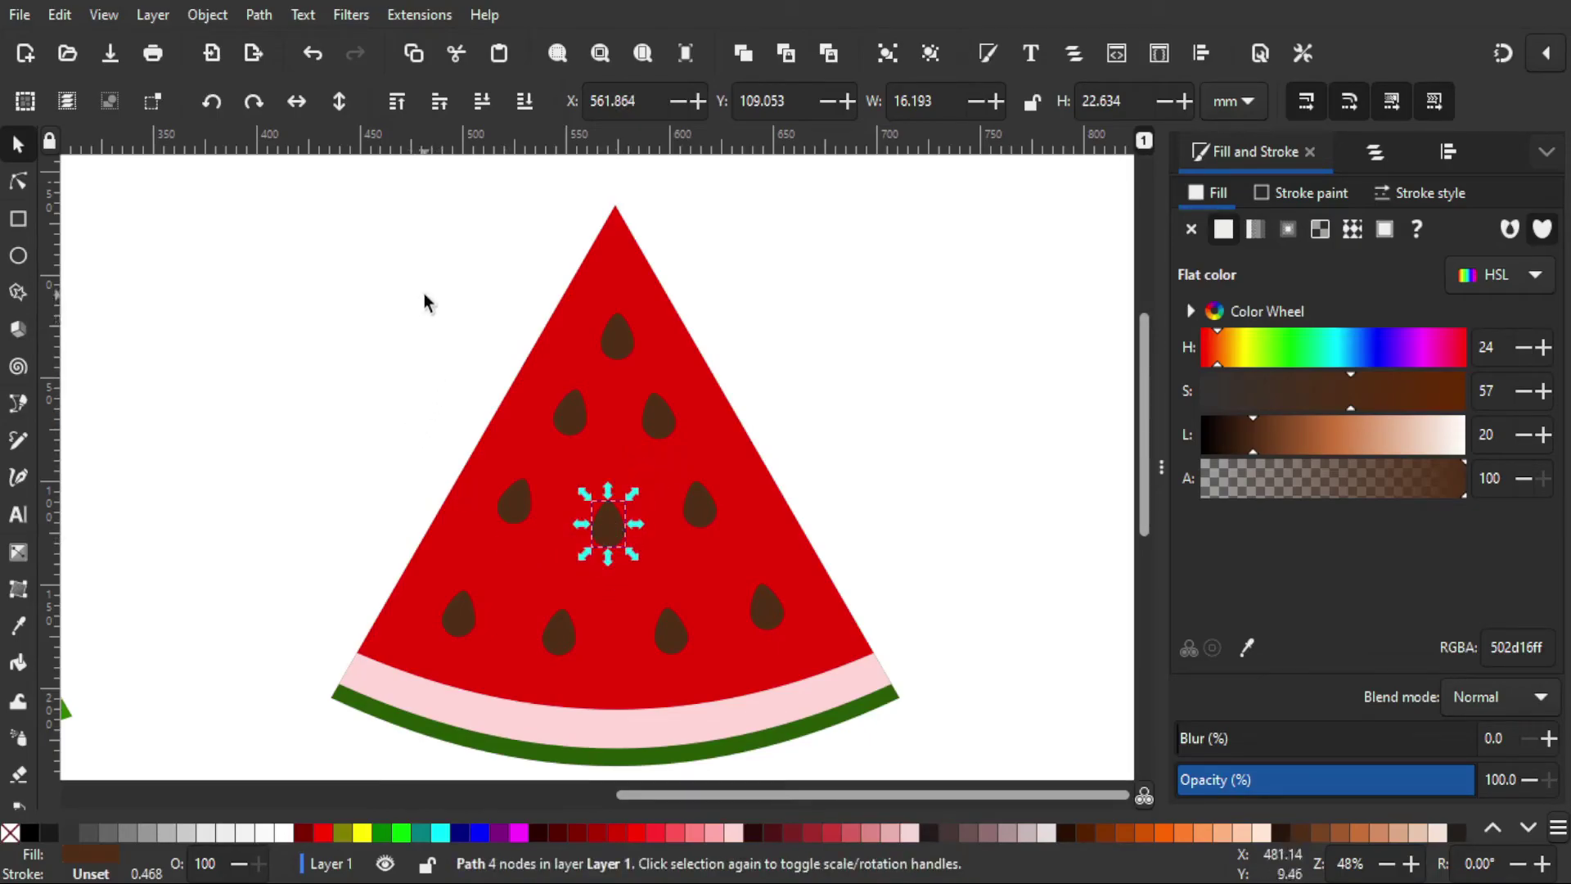
left_click_drag(425, 295, 821, 668)
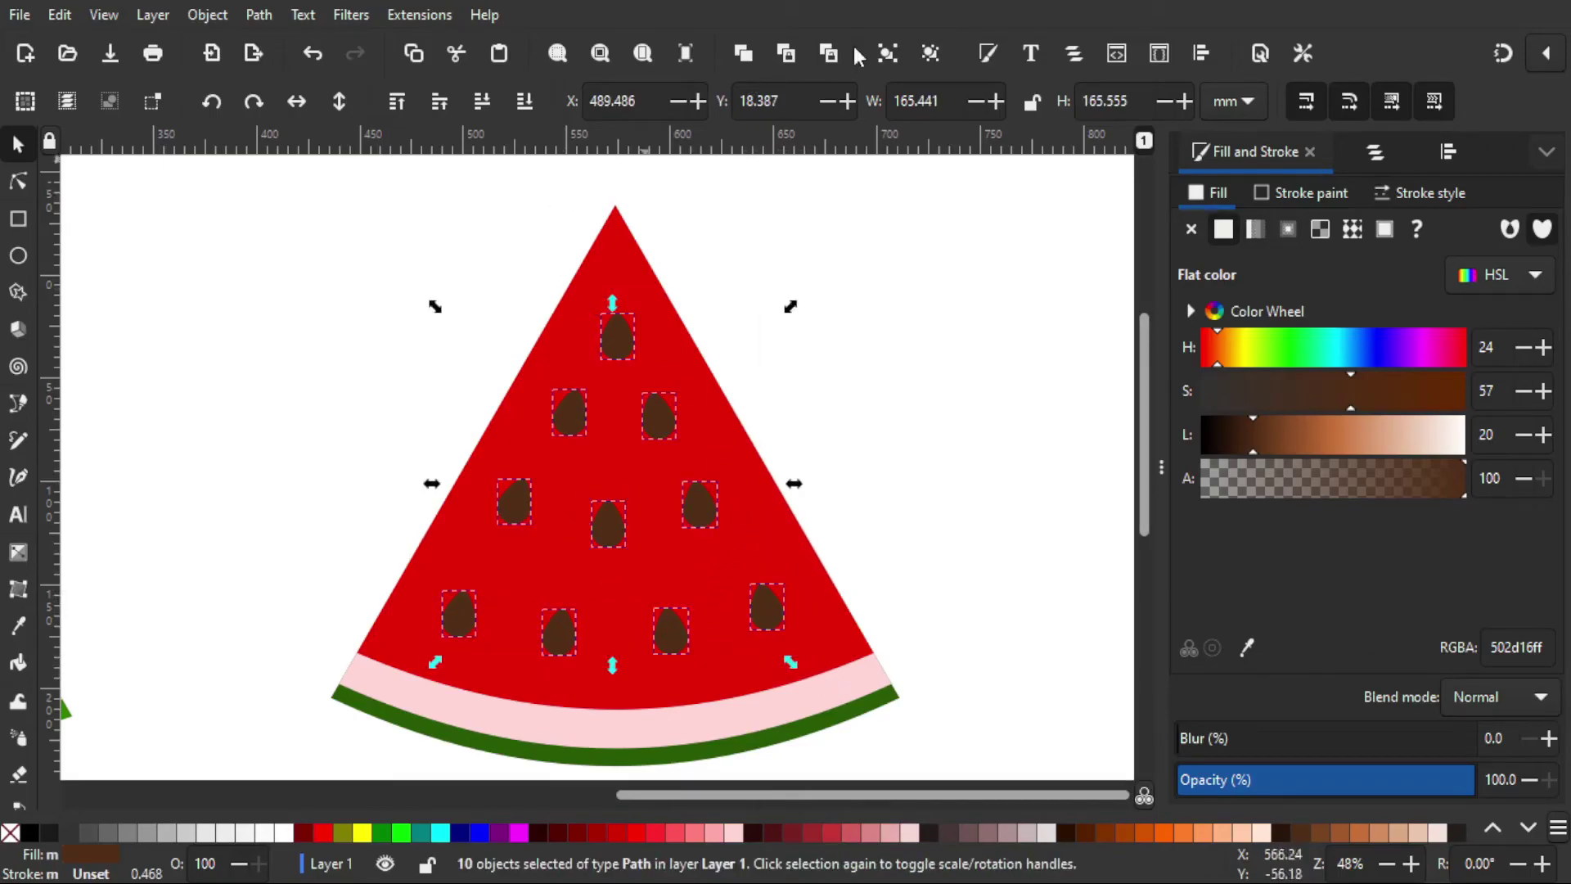
Group the ten seeds and centre the group horizontally on the red slice
left_click(891, 49)
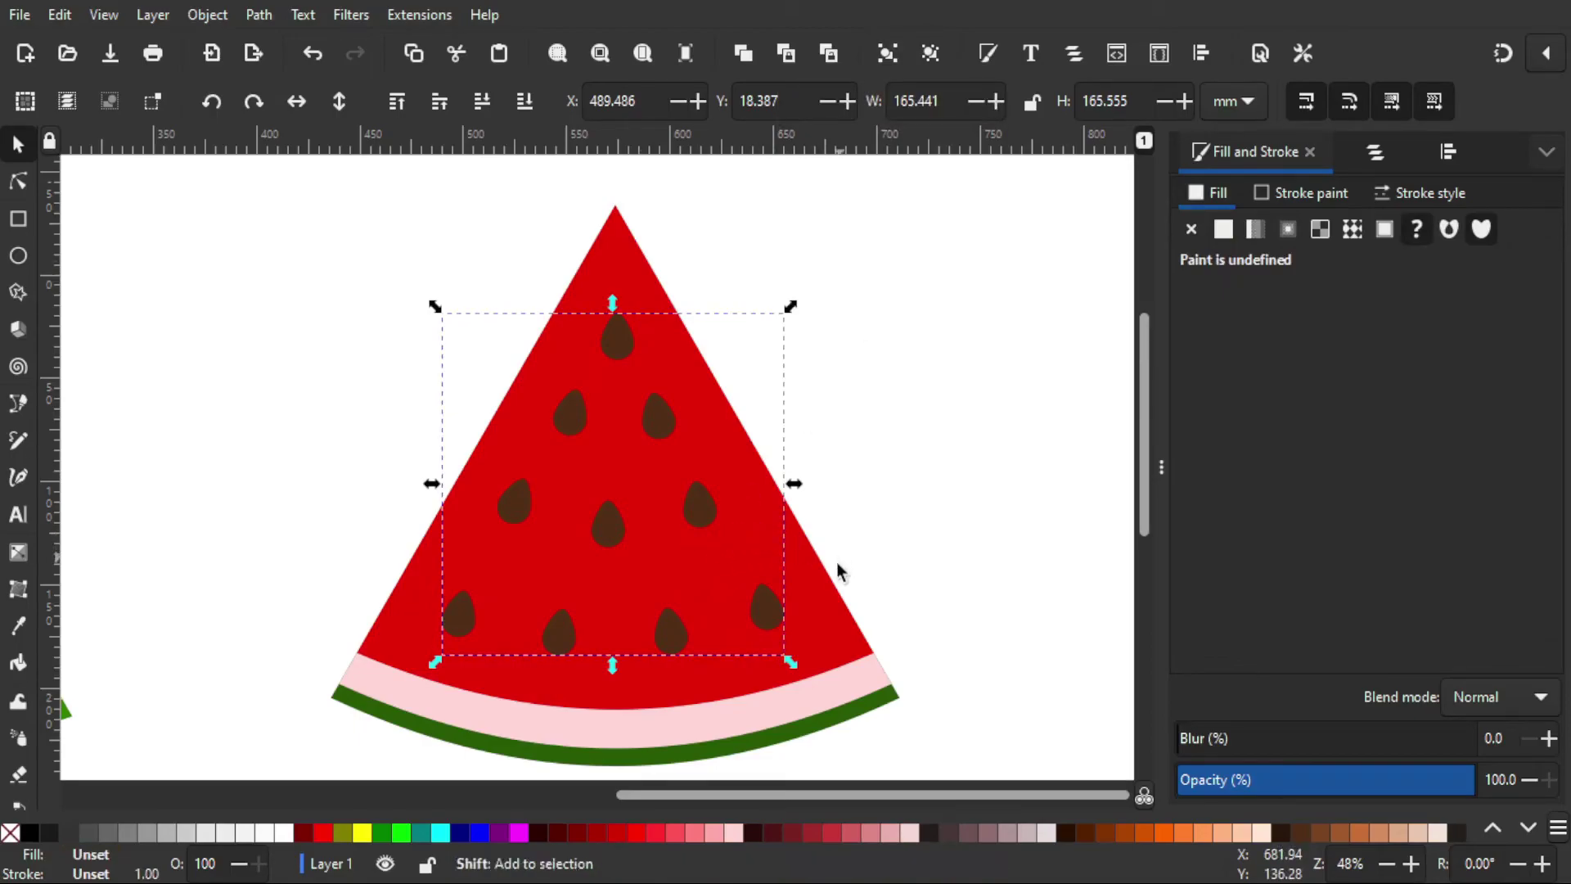
left_click(827, 605, "shift")
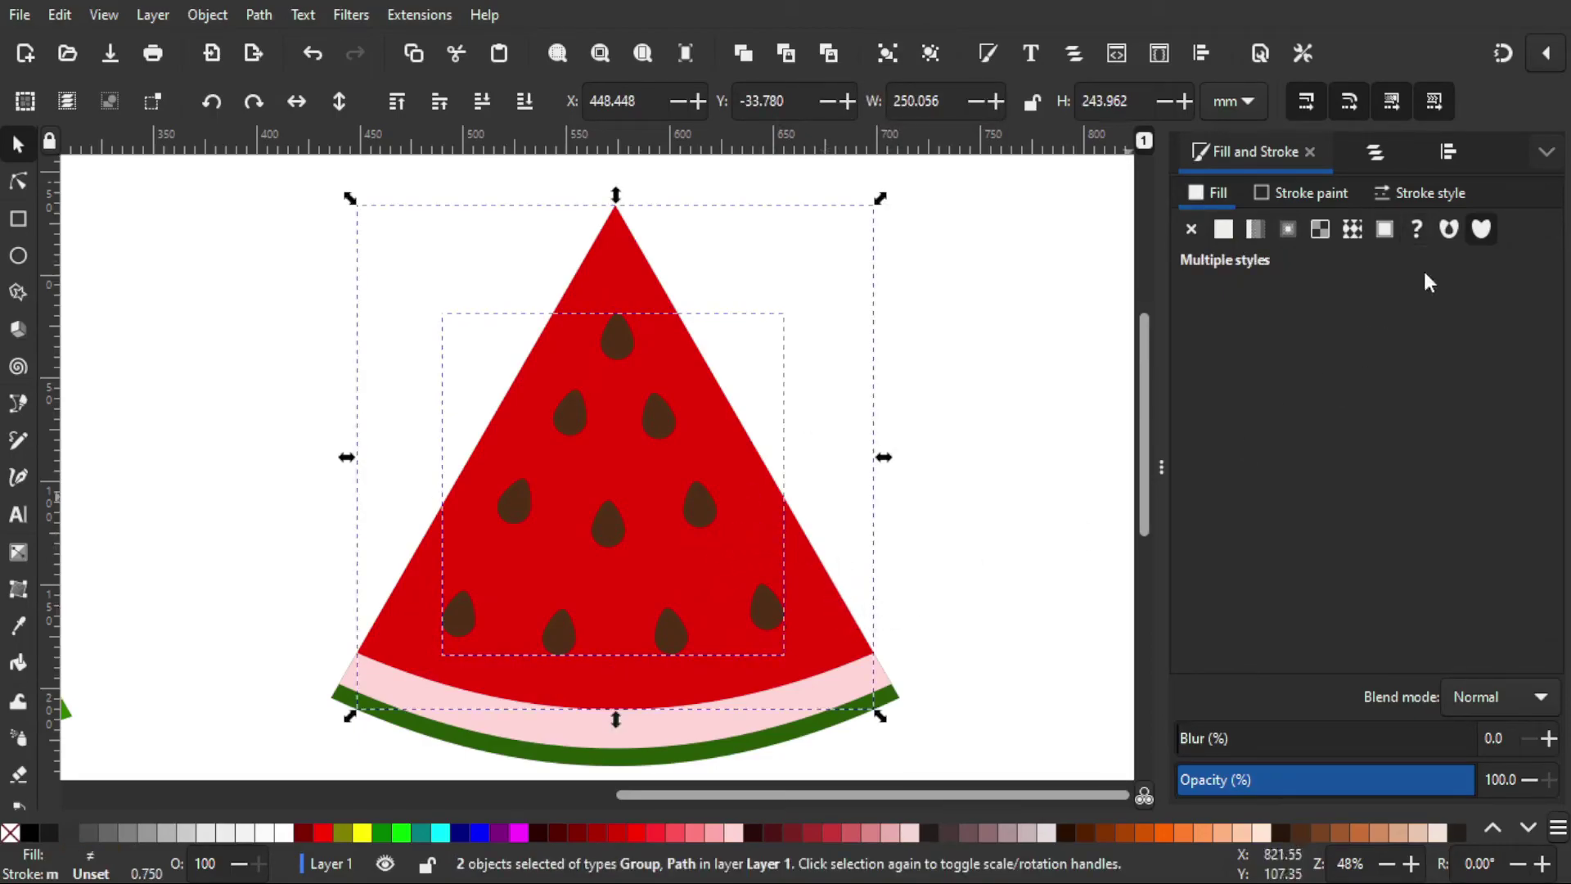
left_click(1450, 154)
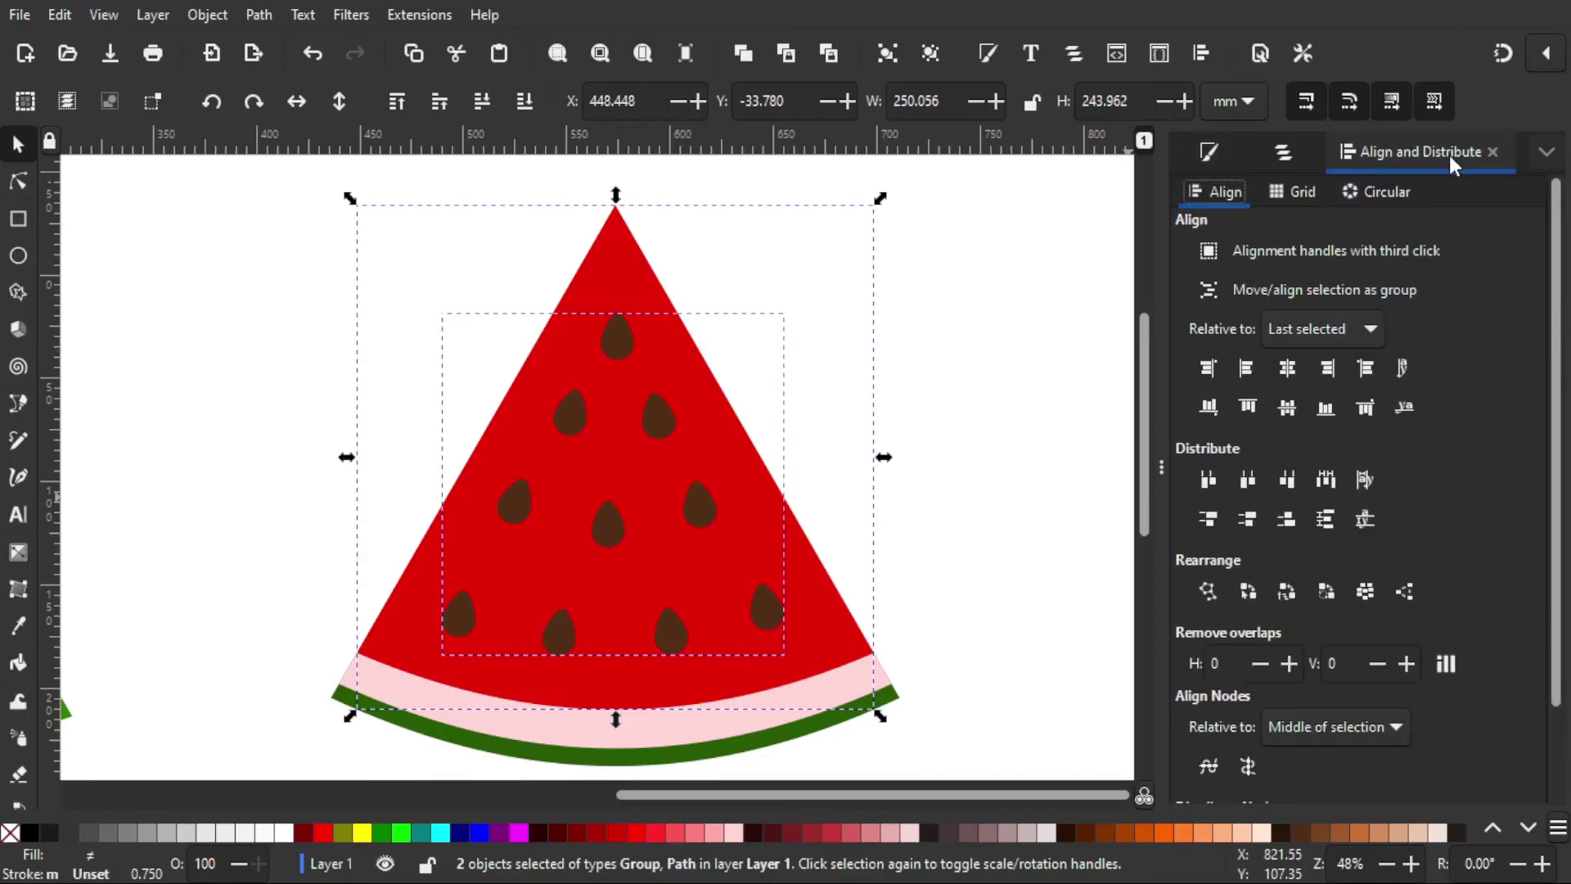
left_click(1283, 370)
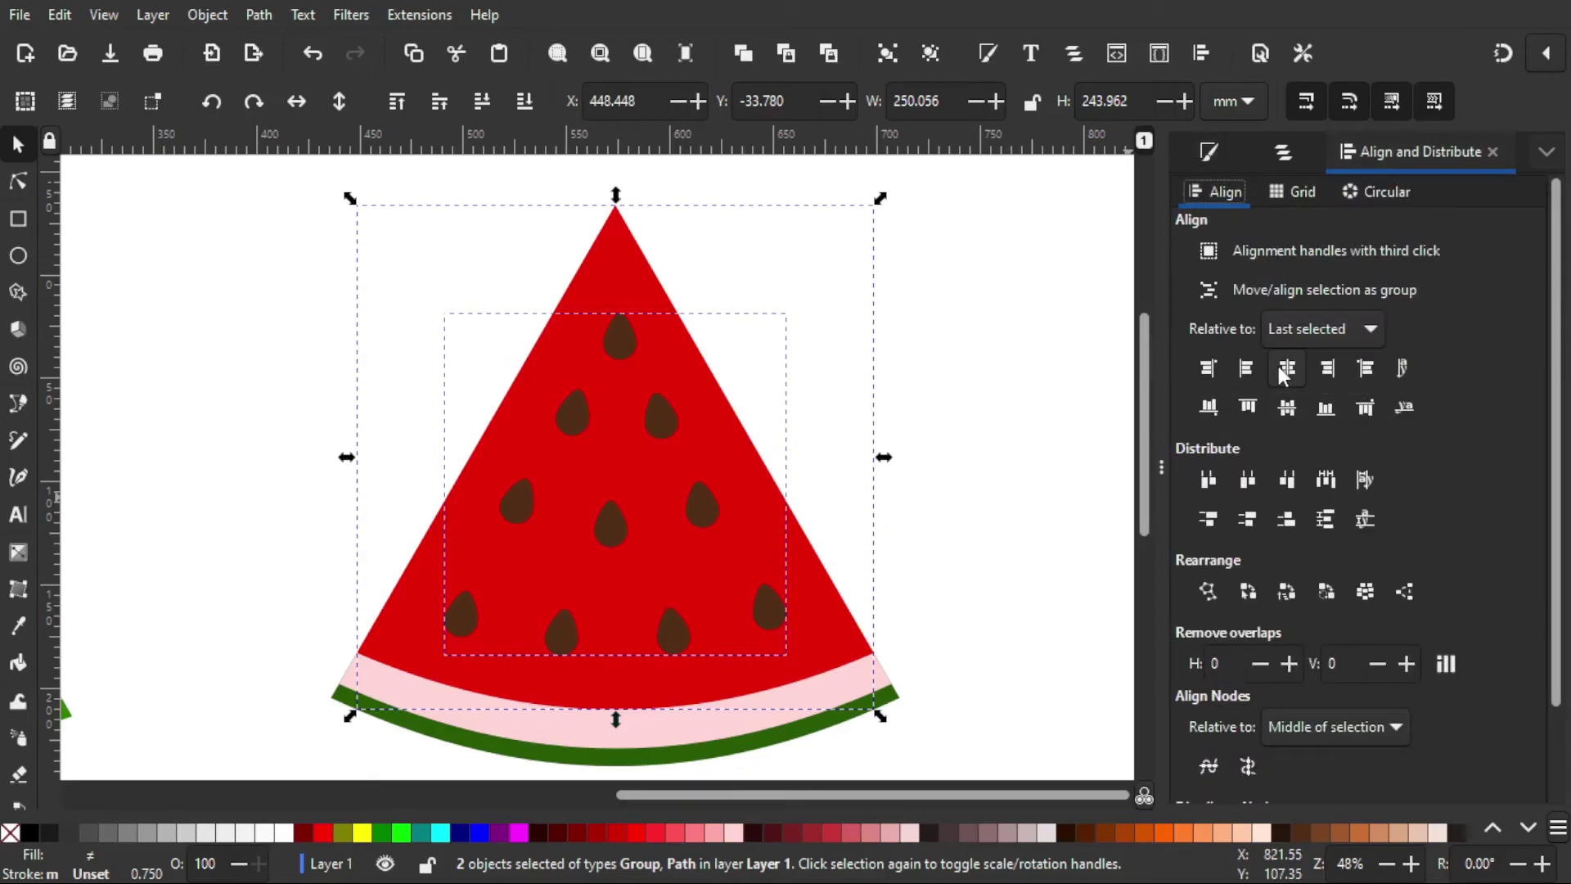
left_click(963, 573)
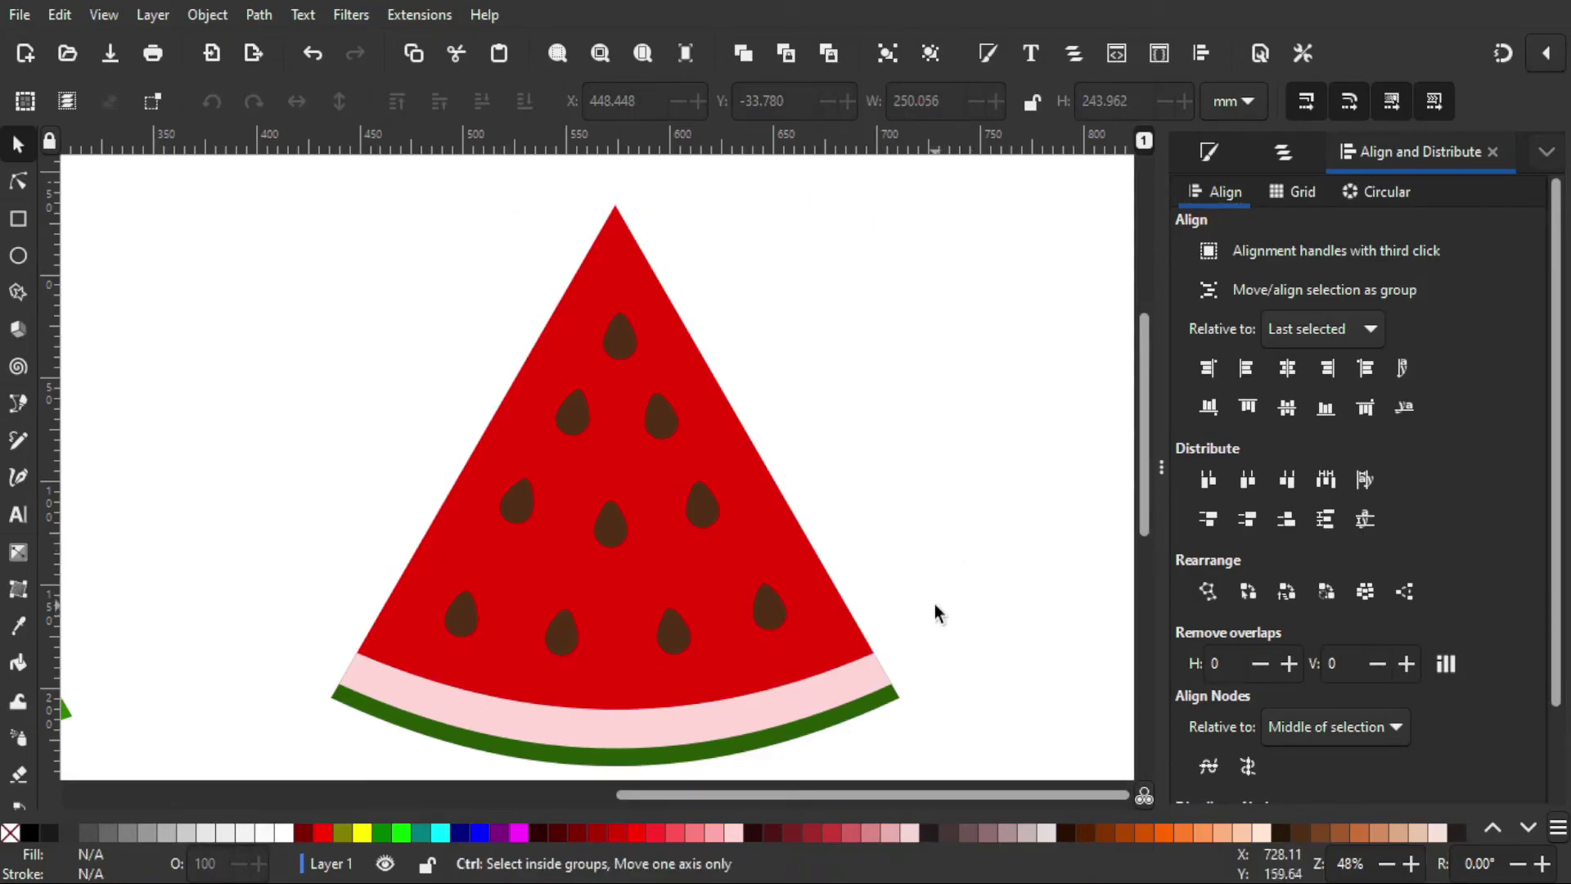
Pan the canvas until the right watermelon slice is centred in the window
scroll(935, 610, "down", 1)
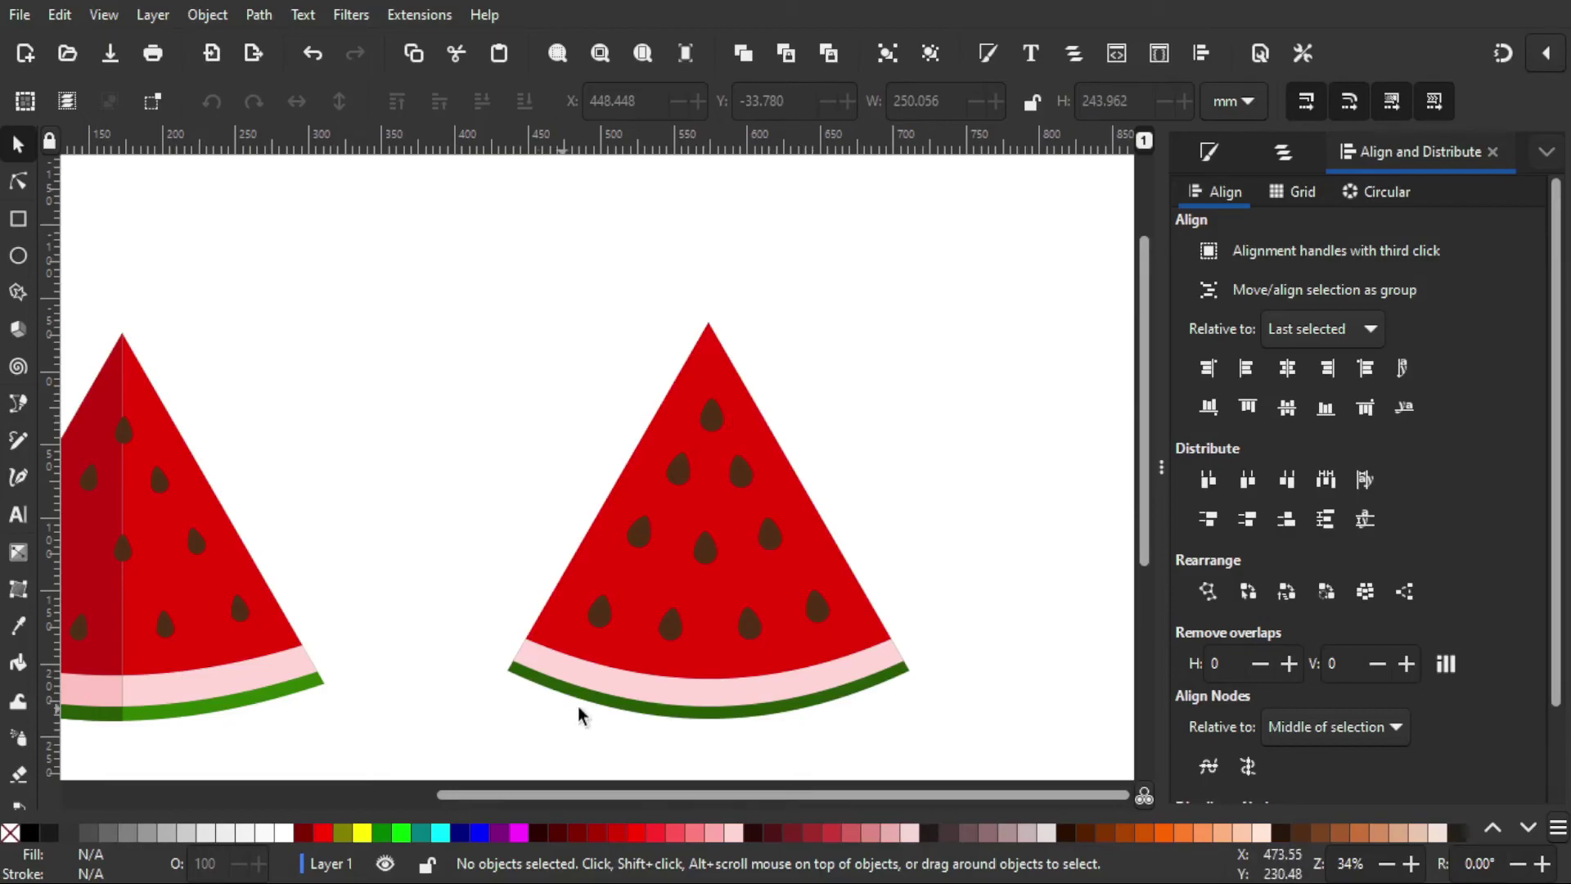
scroll(368, 716, "left", 5)
scroll(368, 715, "down", 2)
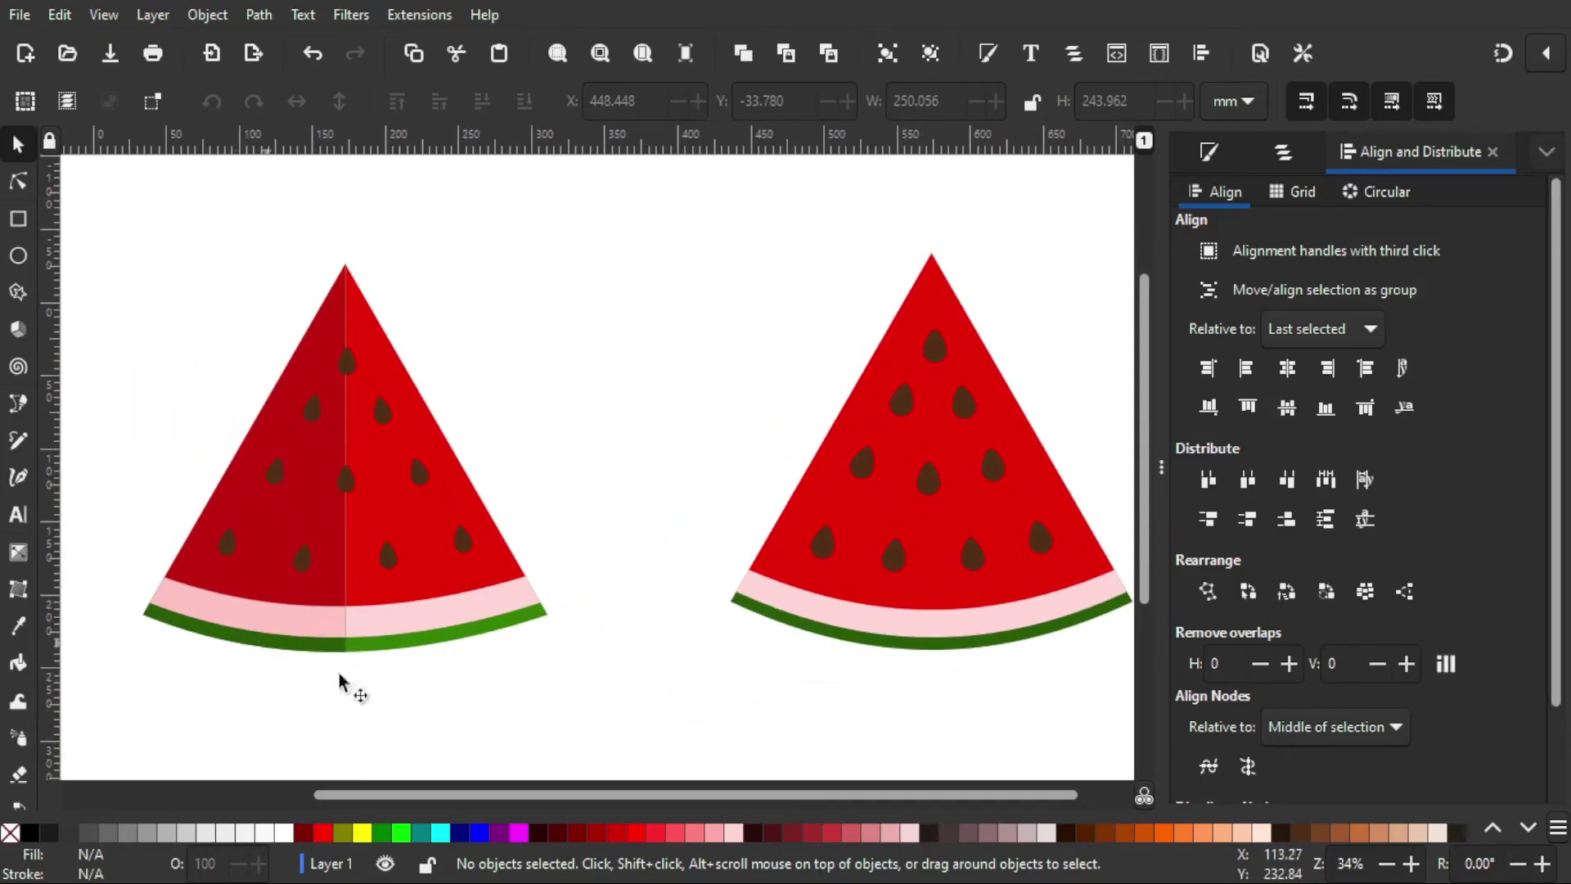
left_click_drag(947, 667, 650, 700)
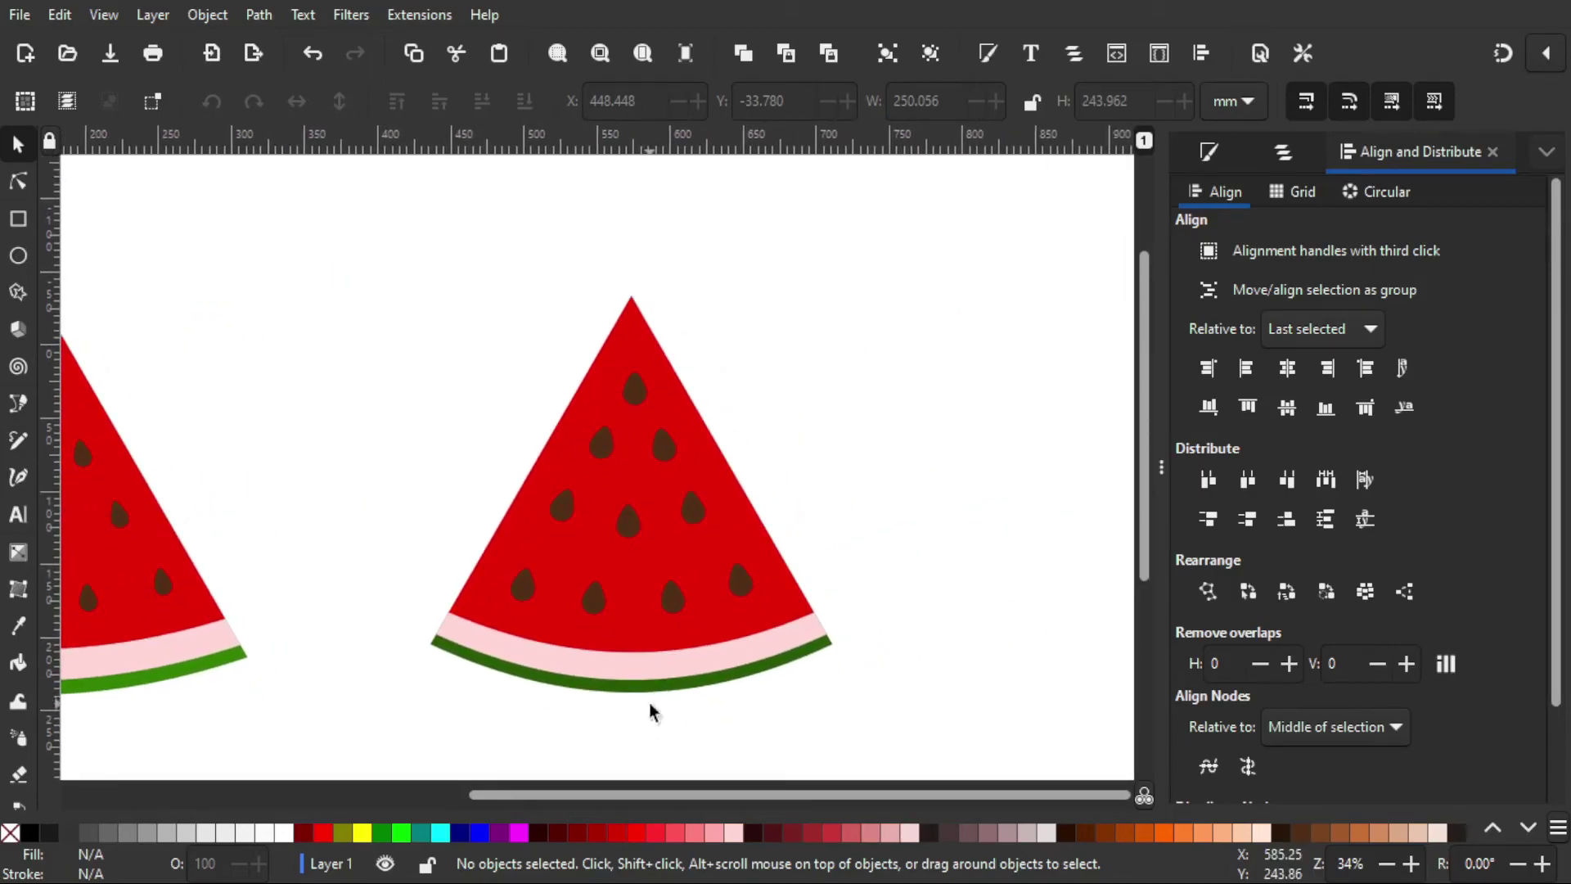
Draw a tall brown rectangle over the slice's left half, narrowed so its right edge meets the centre line
left_click(18, 220)
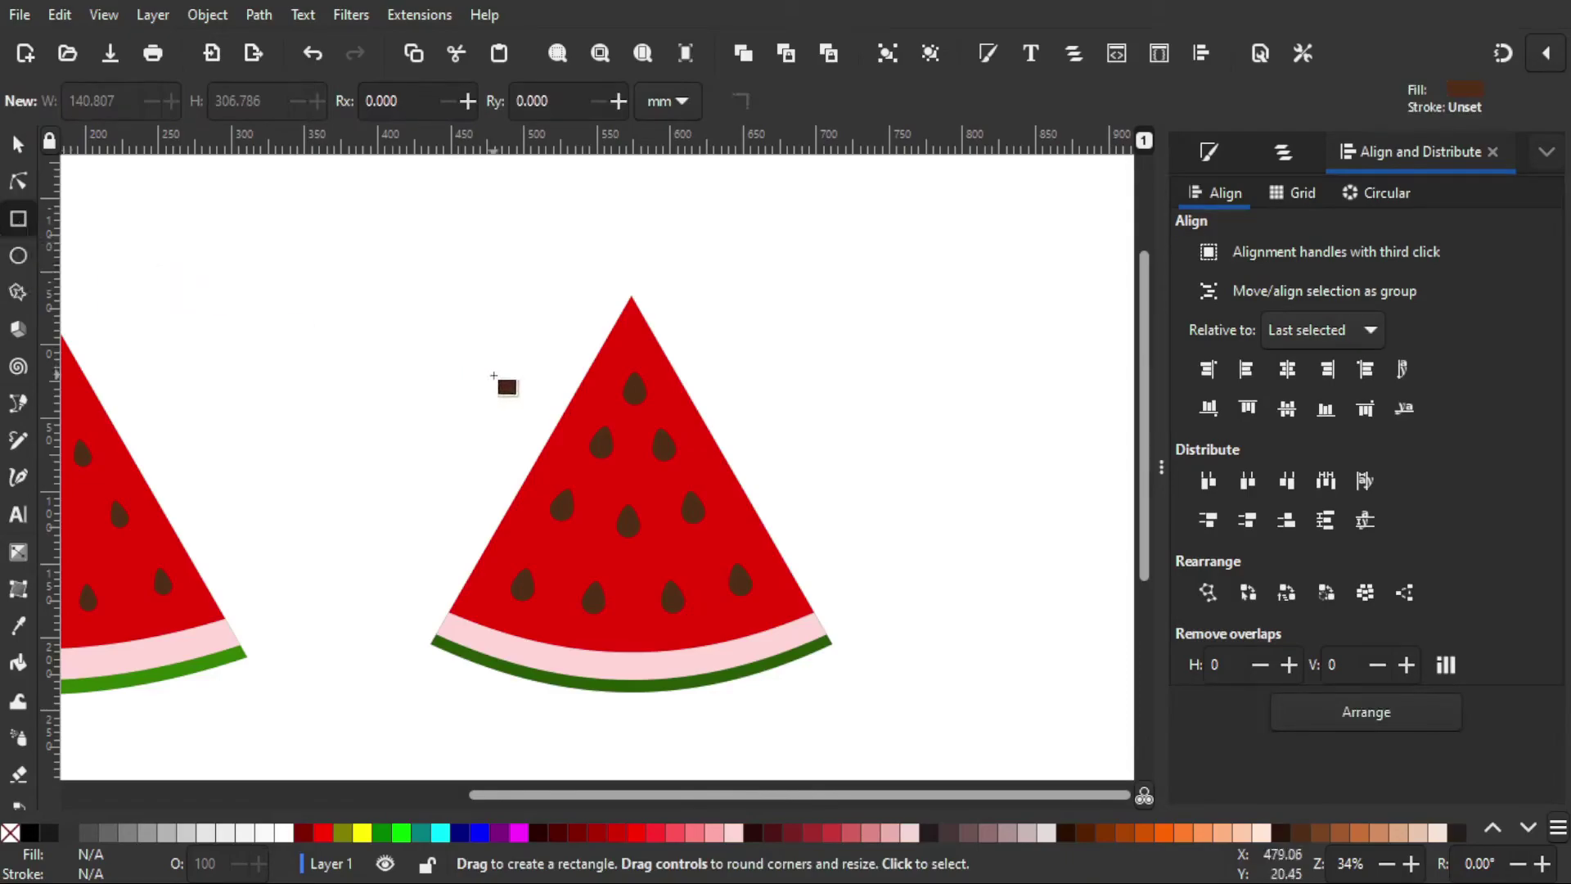
left_click_drag(358, 245, 635, 718)
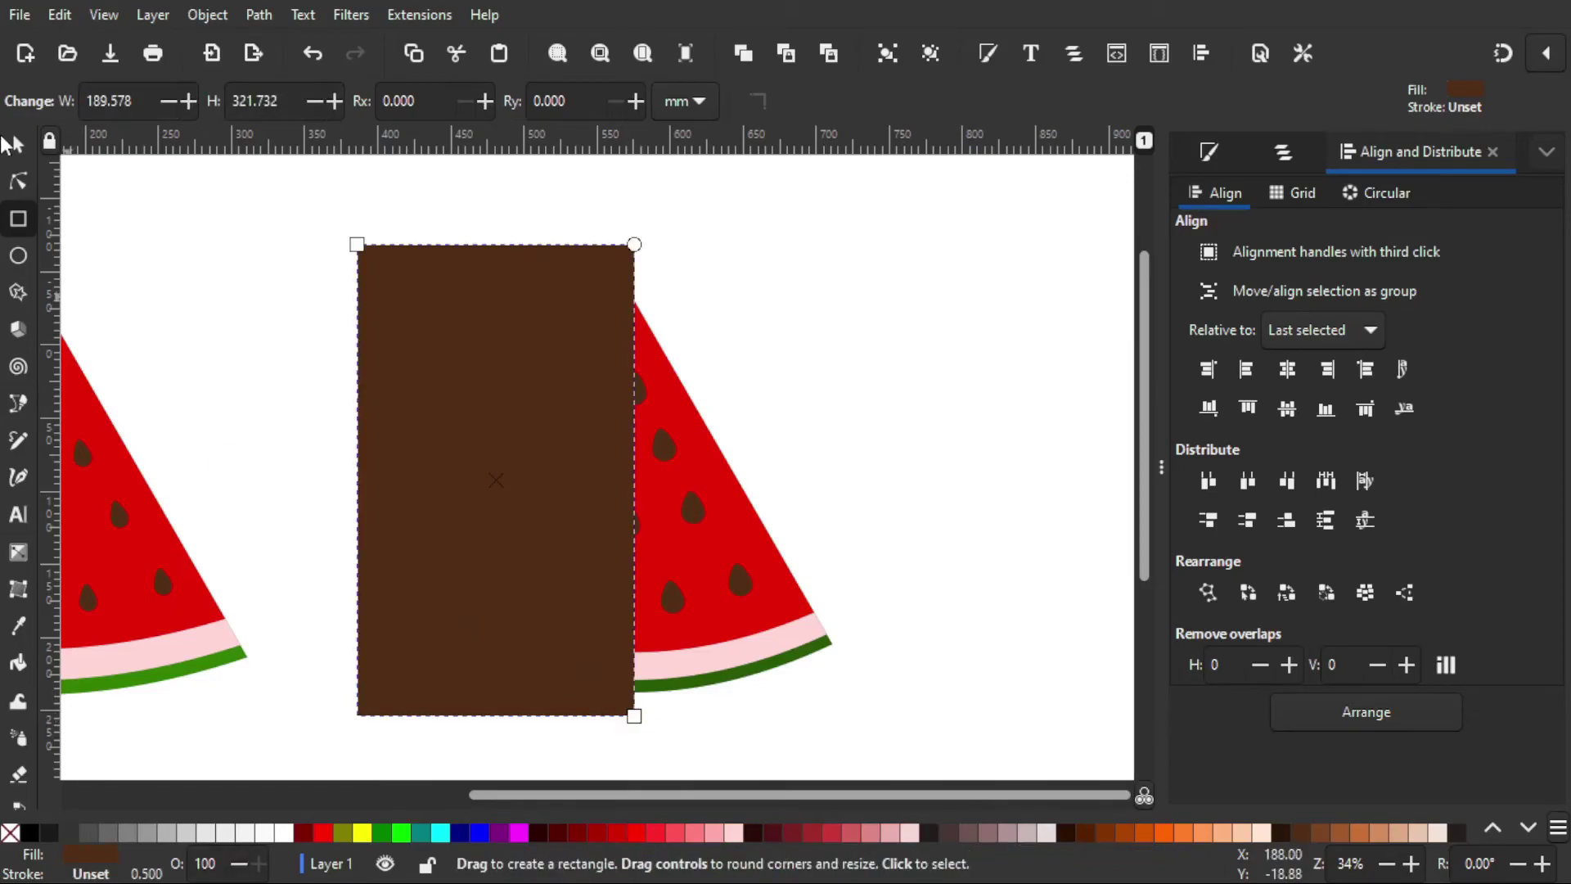
left_click(18, 145)
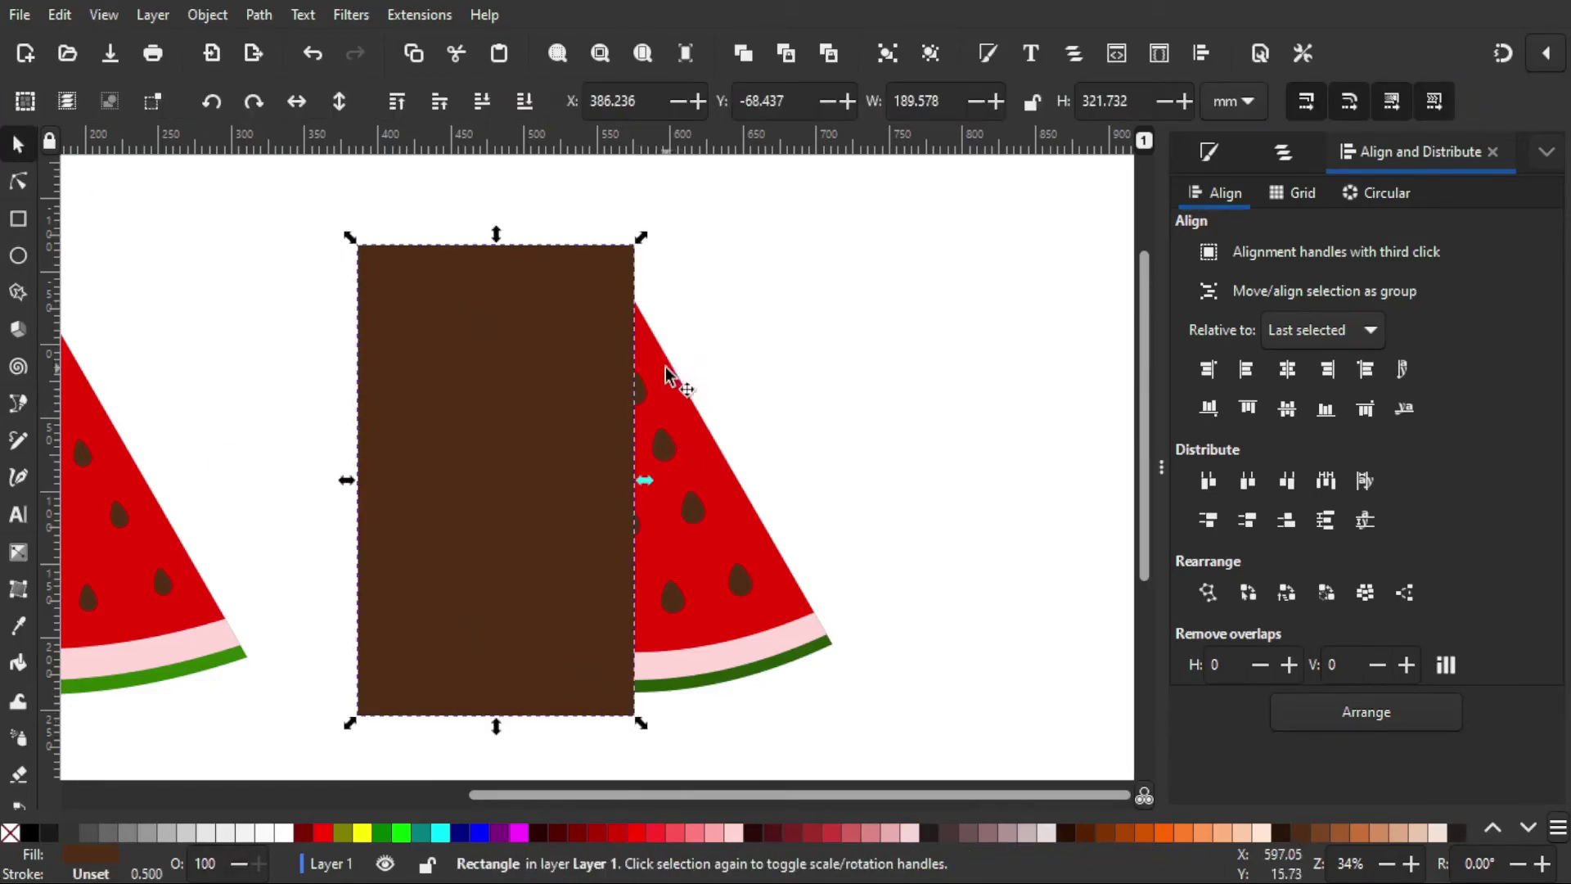
scroll(655, 414, "up", 1, "ctrl")
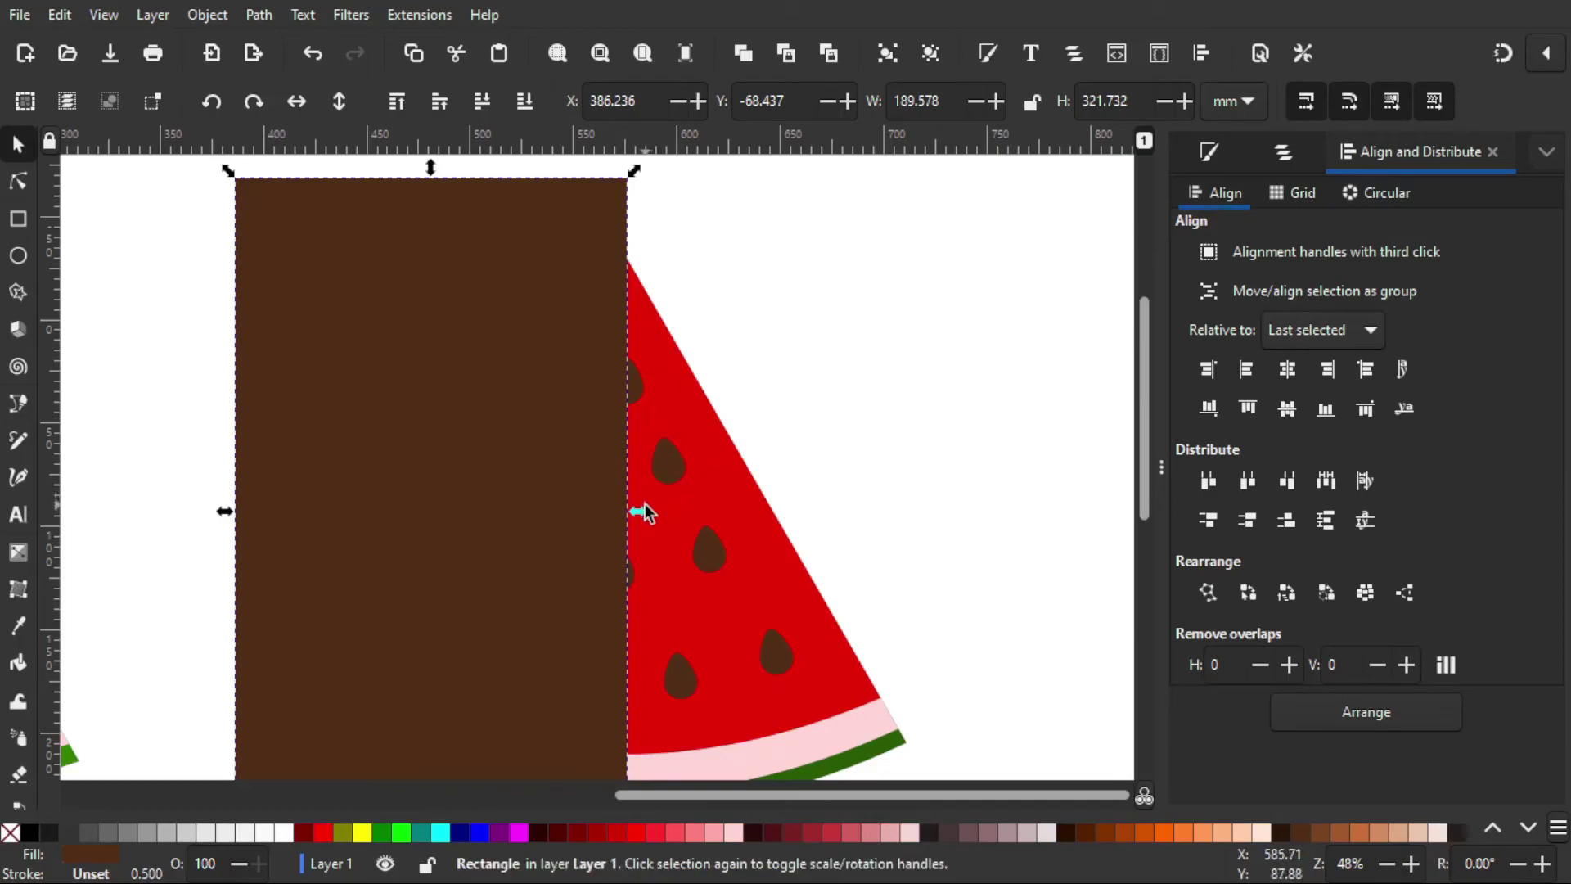
left_click_drag(638, 513, 637, 524)
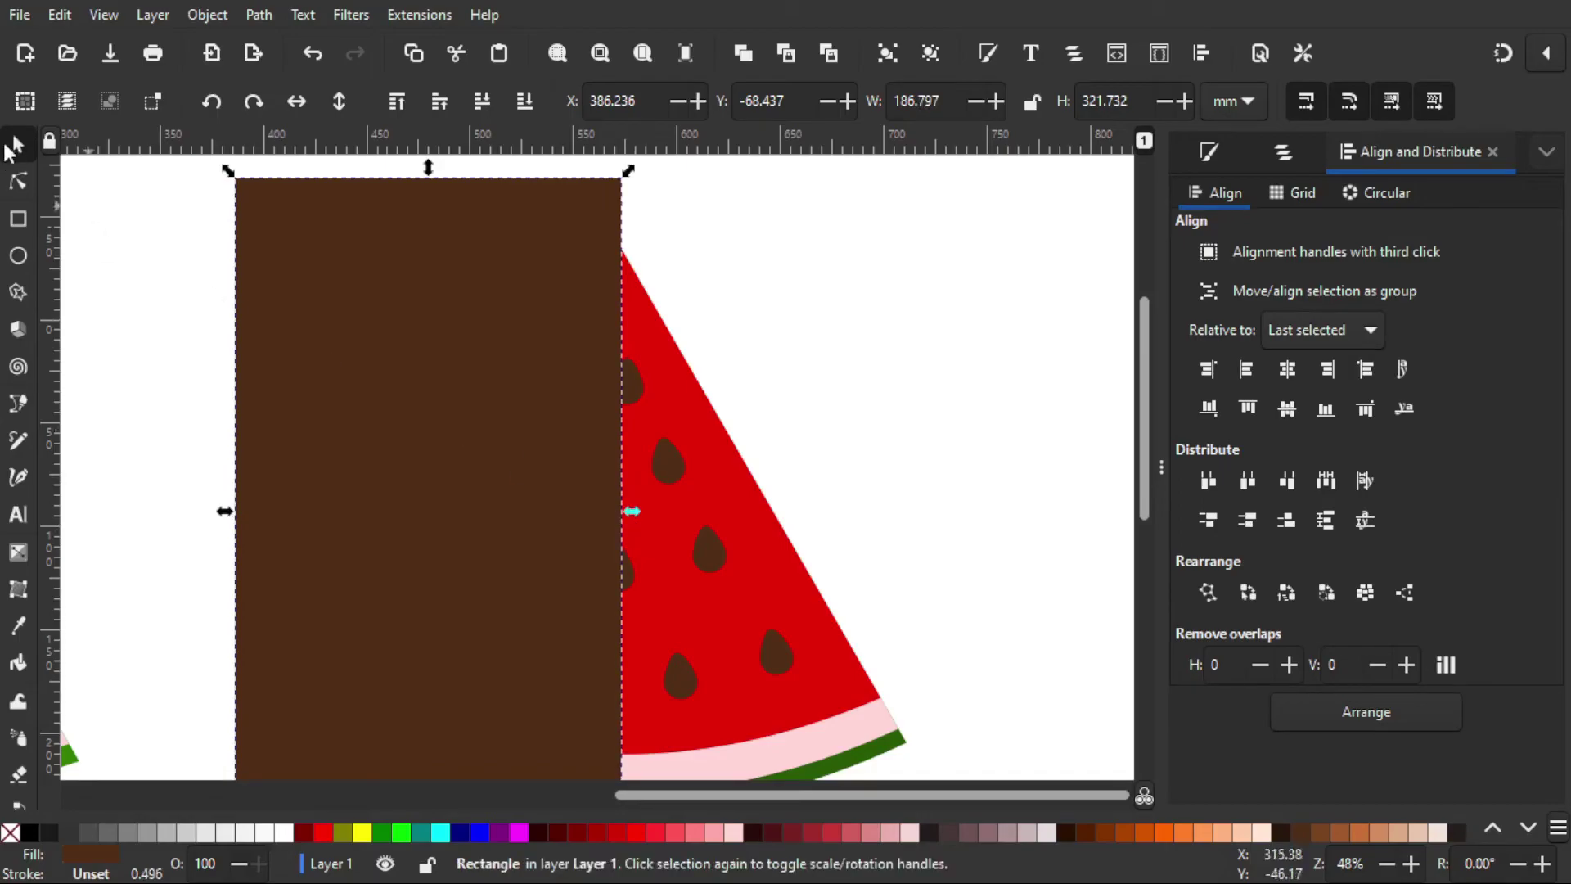
left_click(176, 373)
scroll(537, 424, "down", 3)
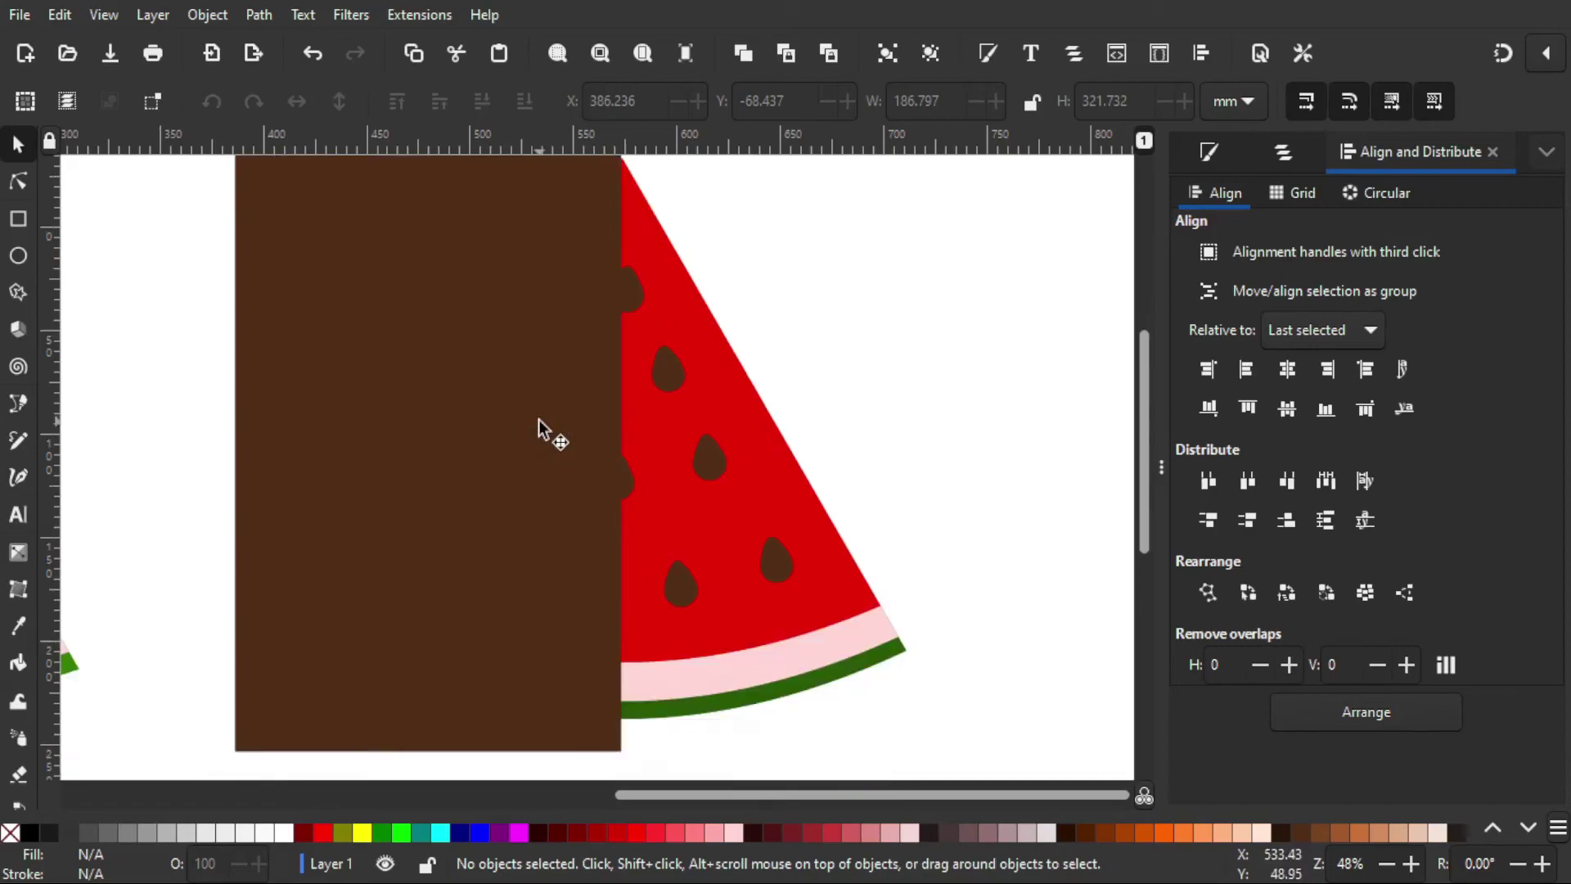
left_click(286, 360)
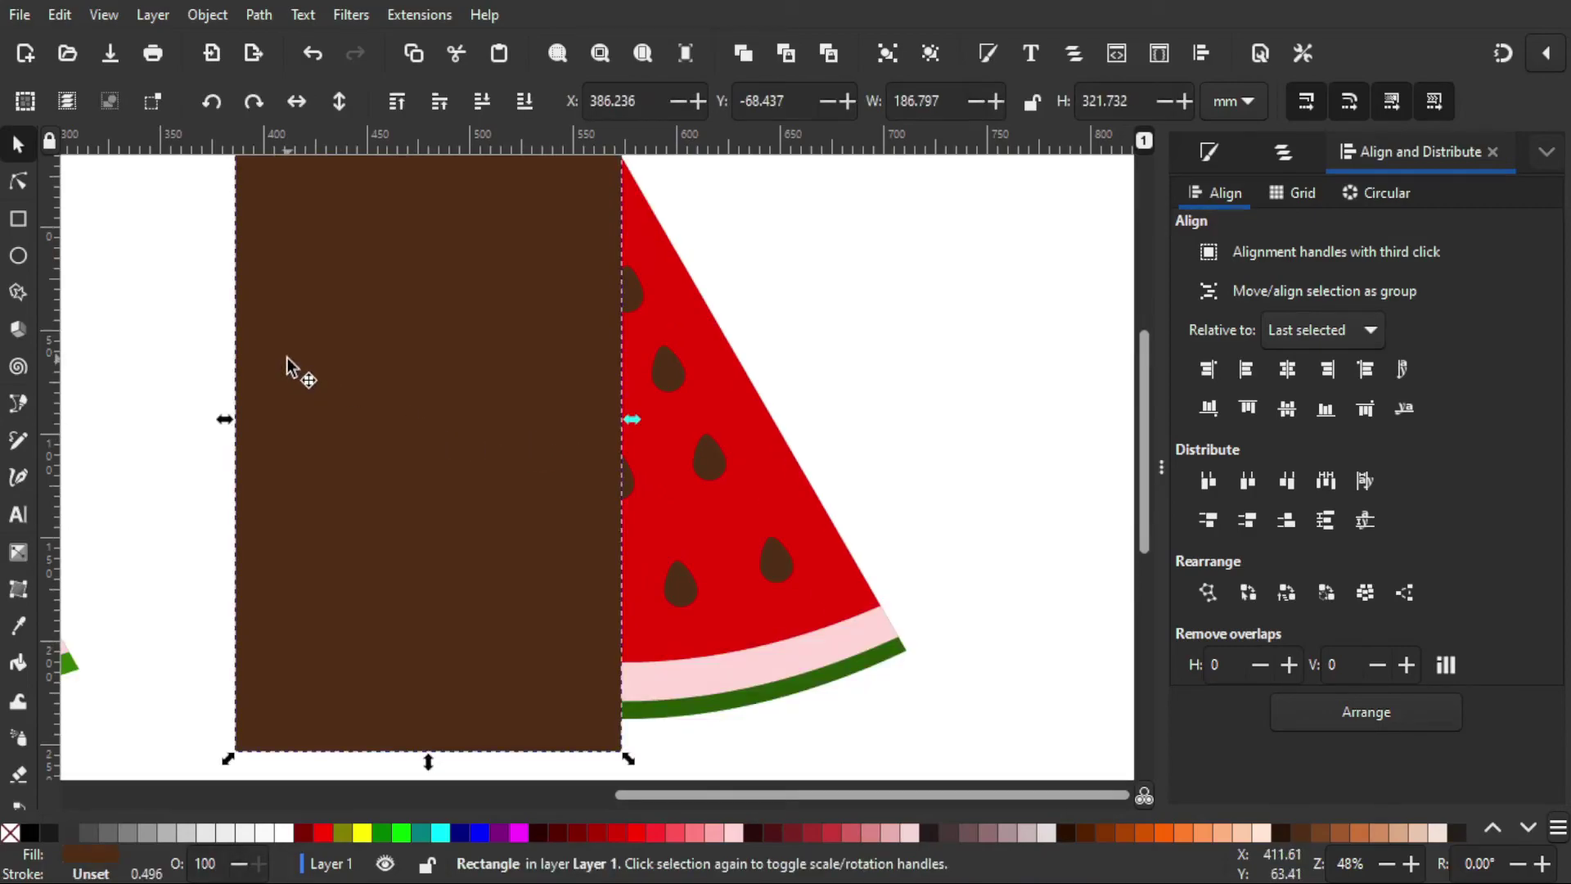
Raise the brown rectangle and the green skin wedge to the top of the stacking order
left_click(524, 101)
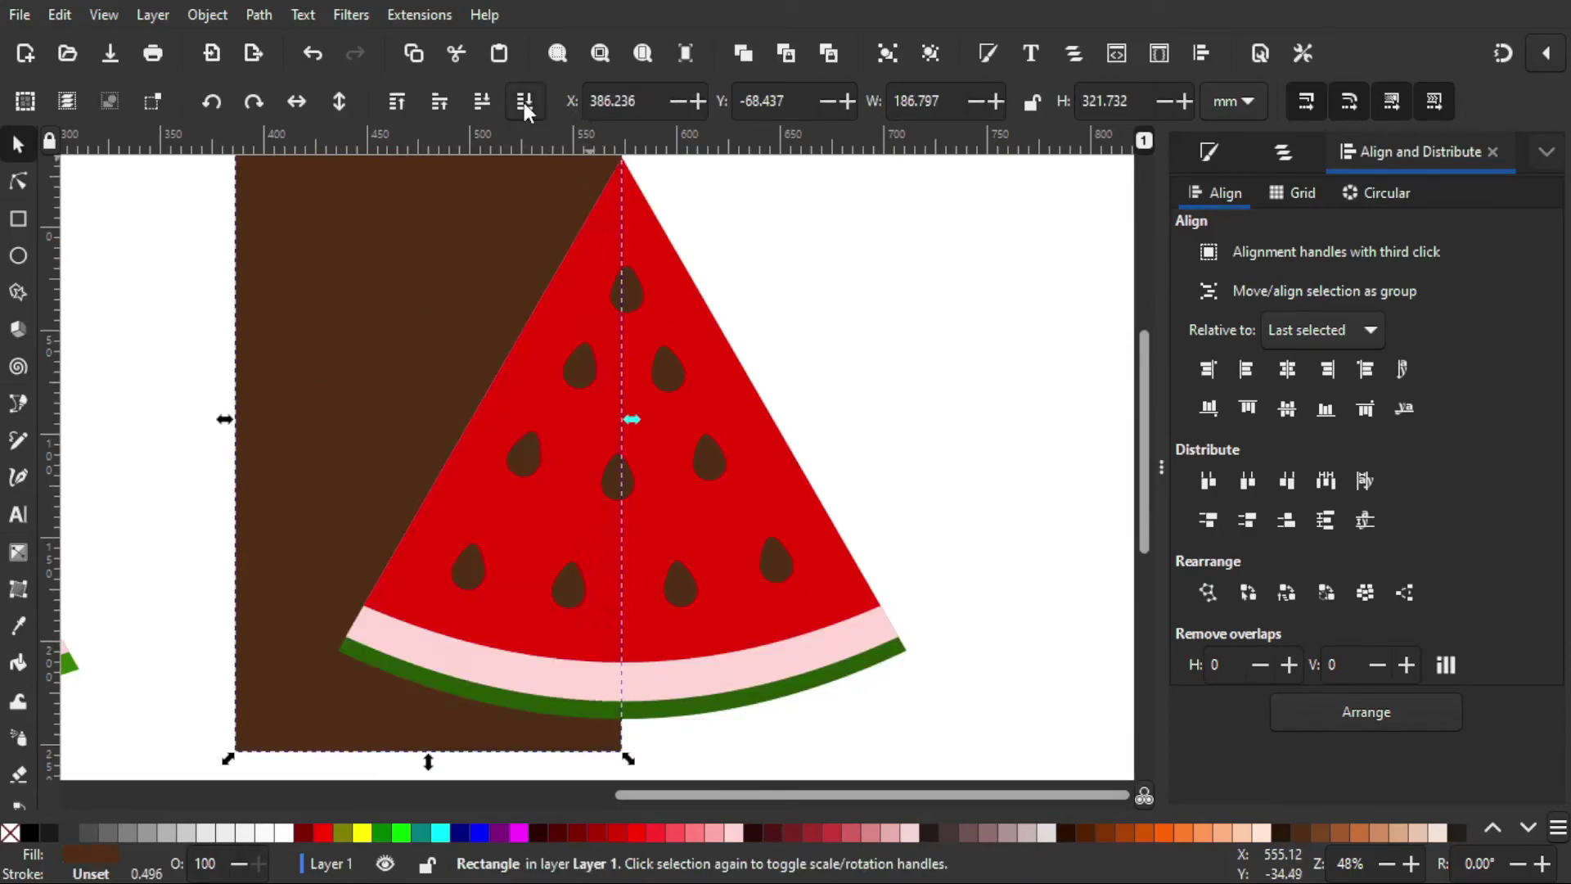
left_click(913, 451)
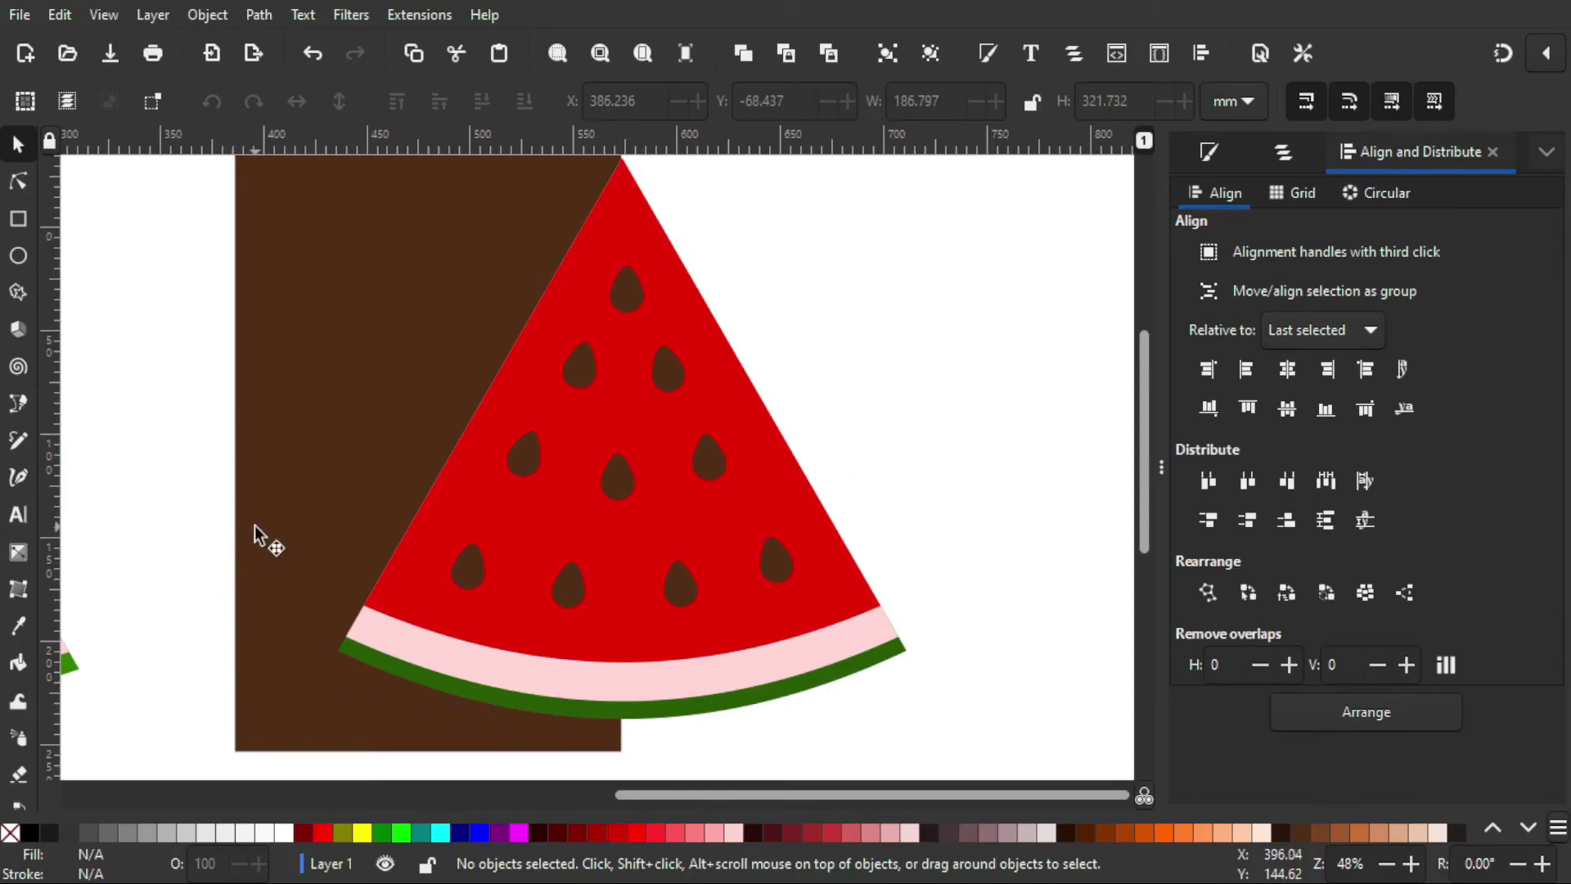
left_click(296, 538)
key("Home")
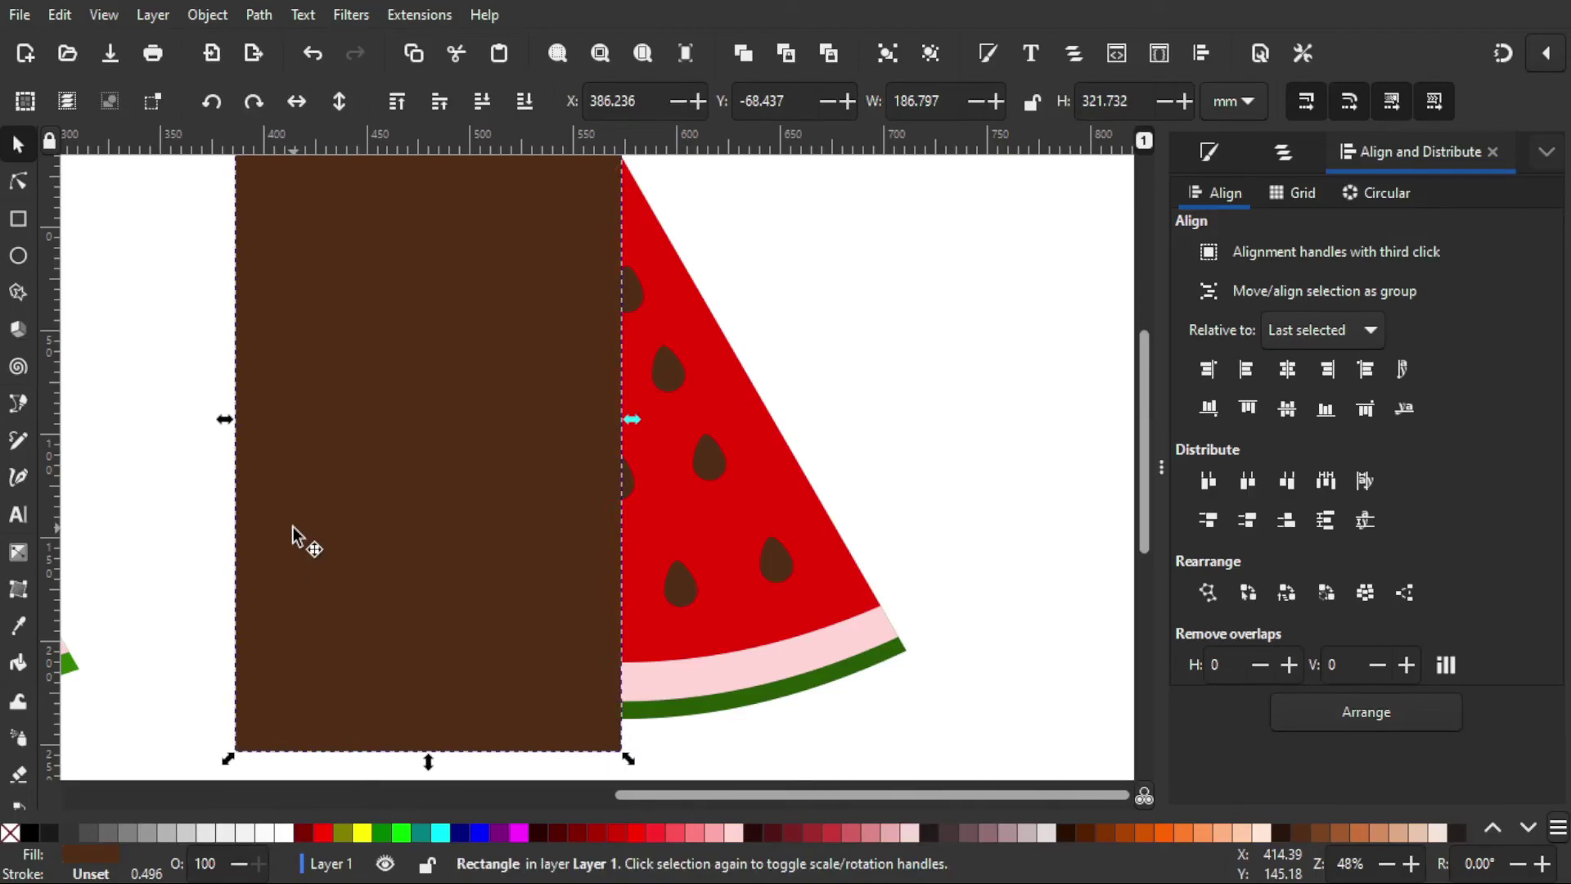
left_click(748, 699)
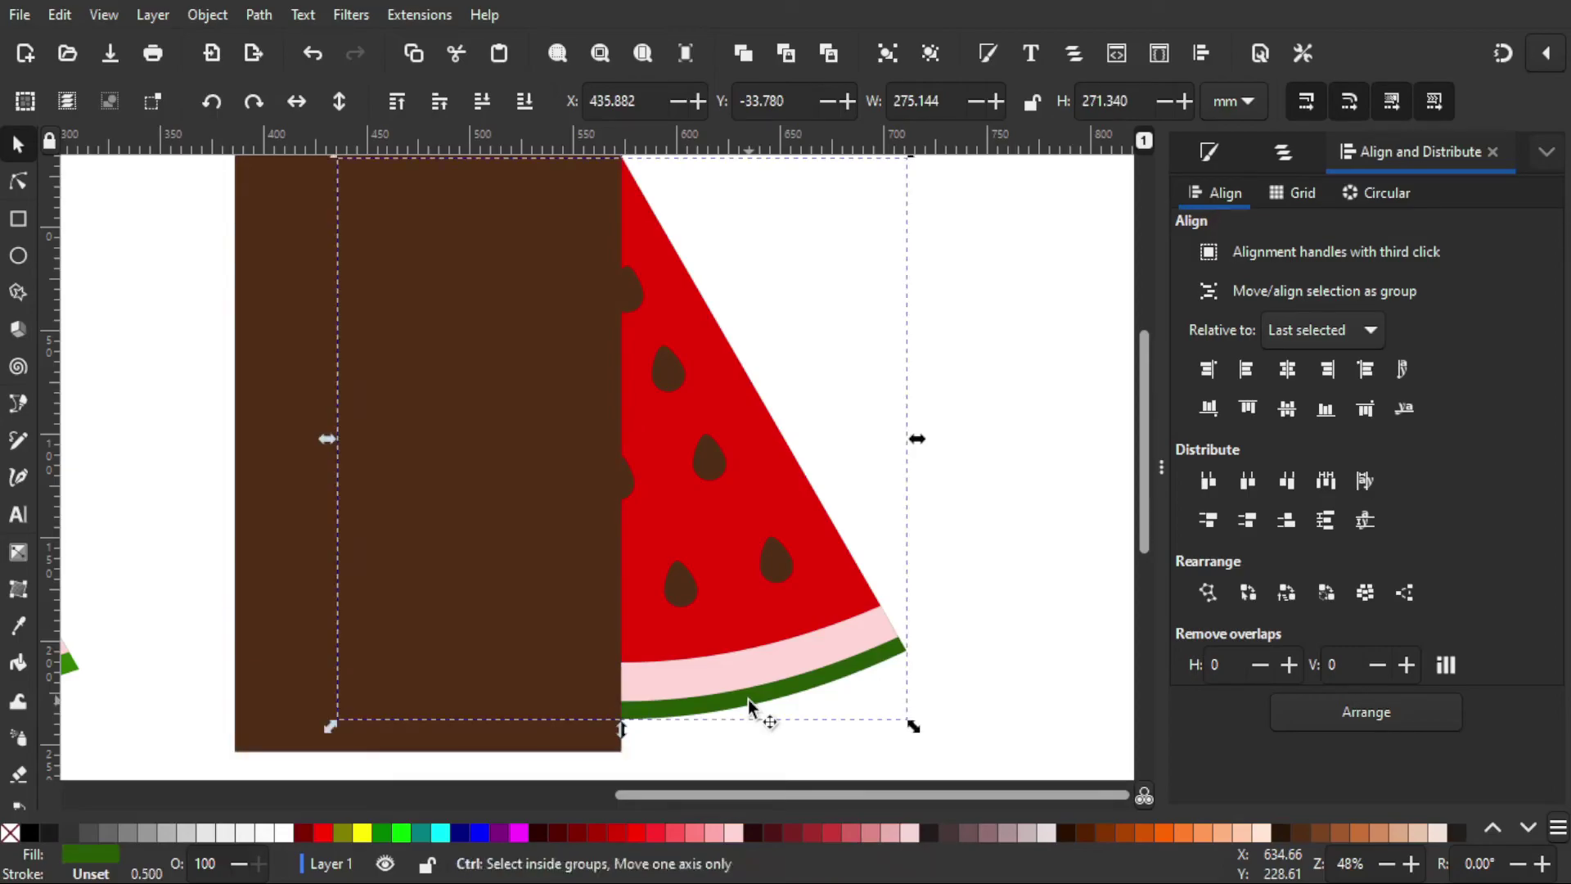
key("Home")
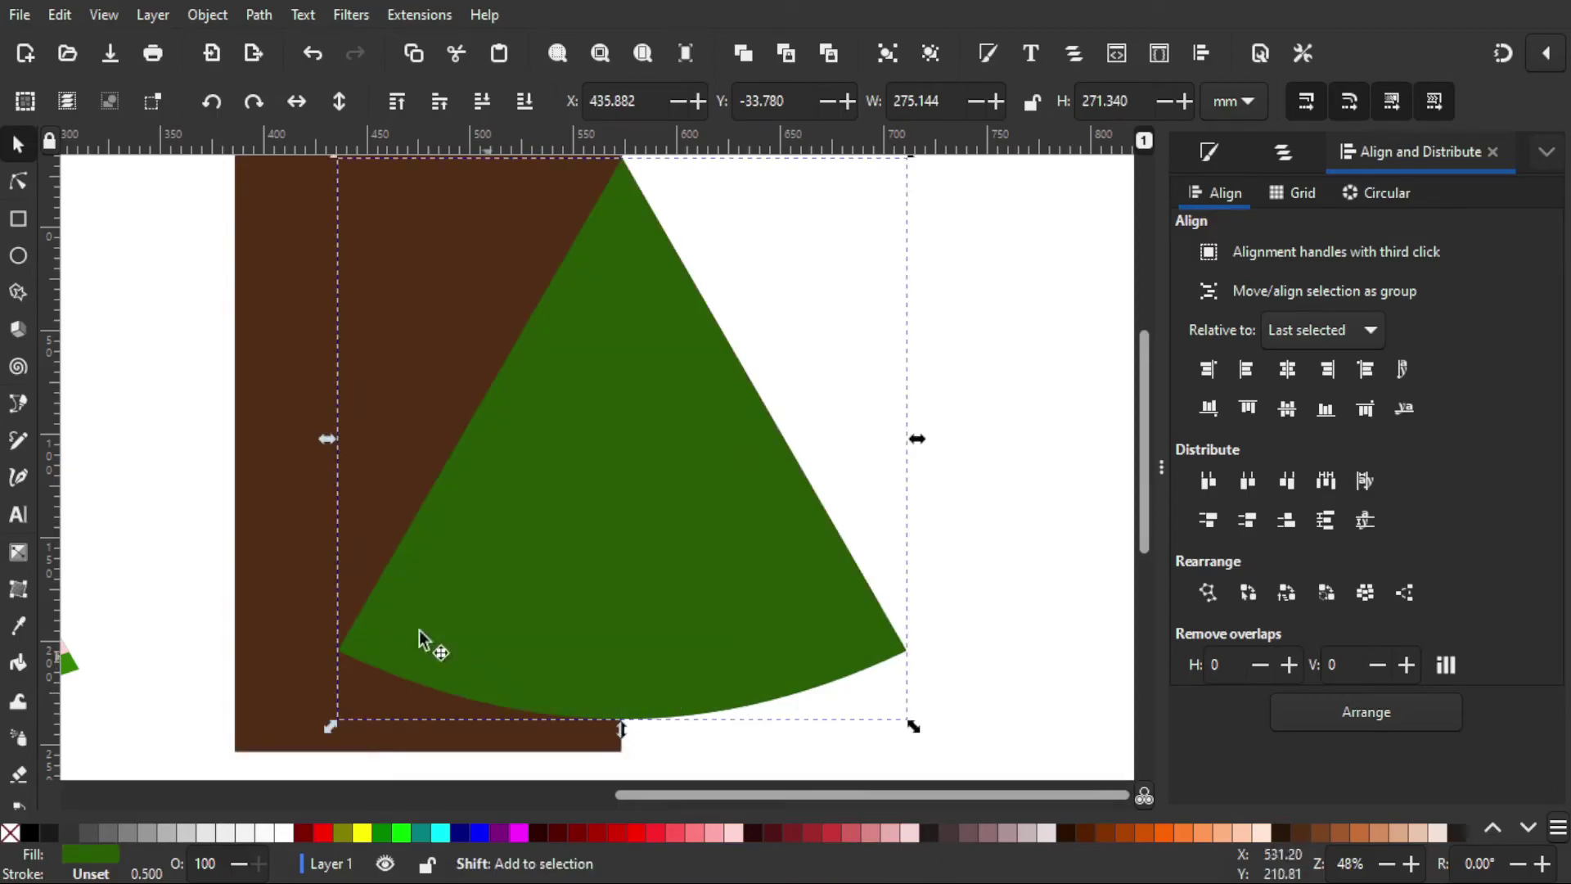
Intersect the green wedge with the rectangle using Path > Intersection to keep only its left half
left_click(275, 478, "shift")
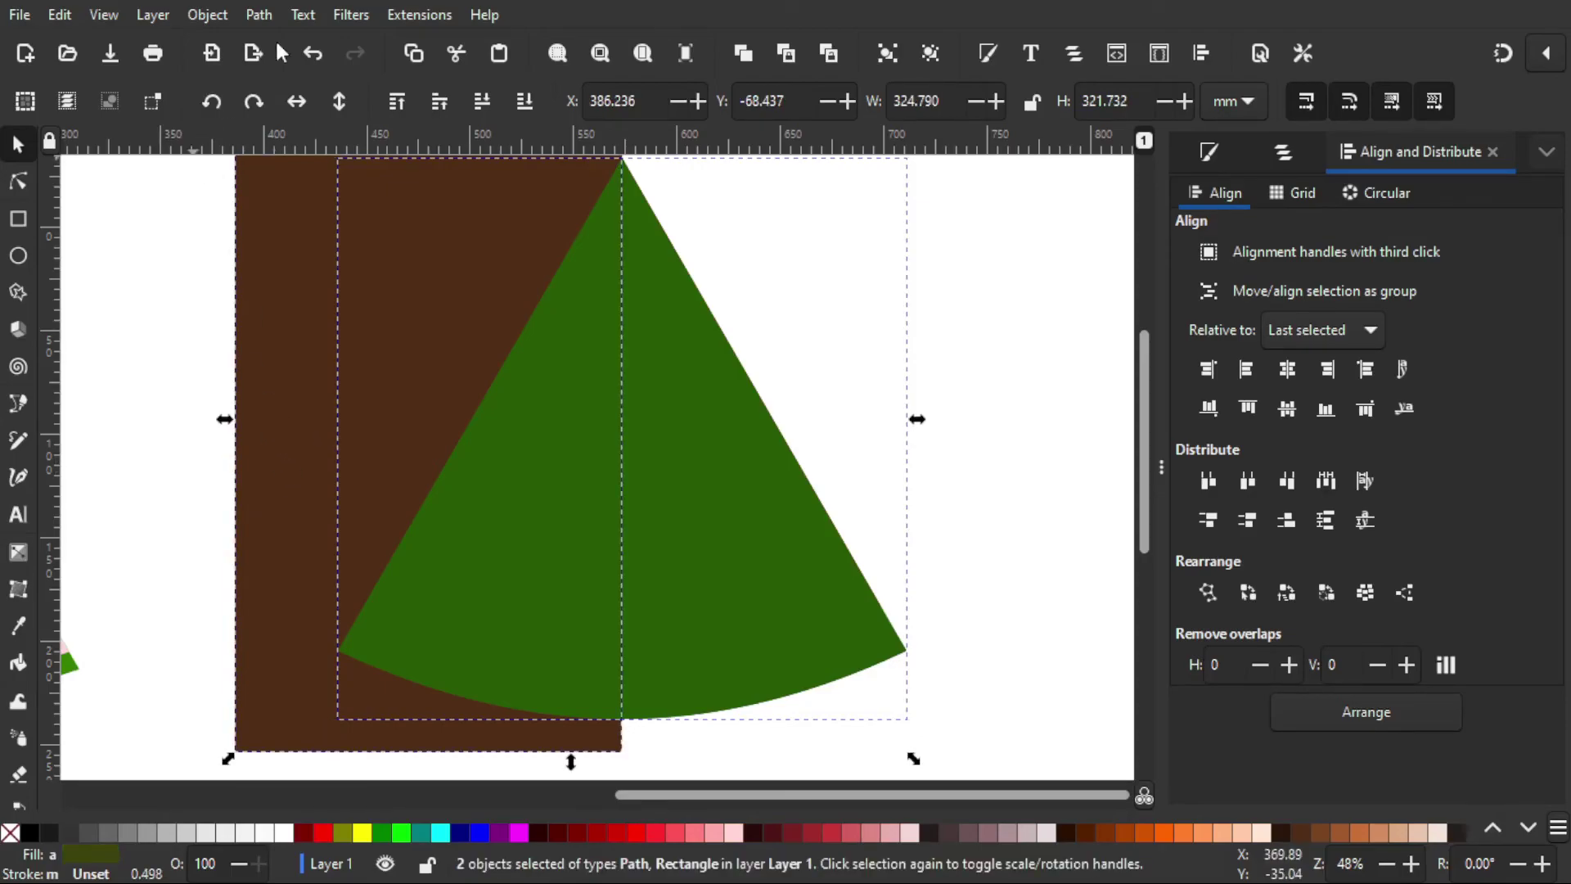
left_click(258, 15)
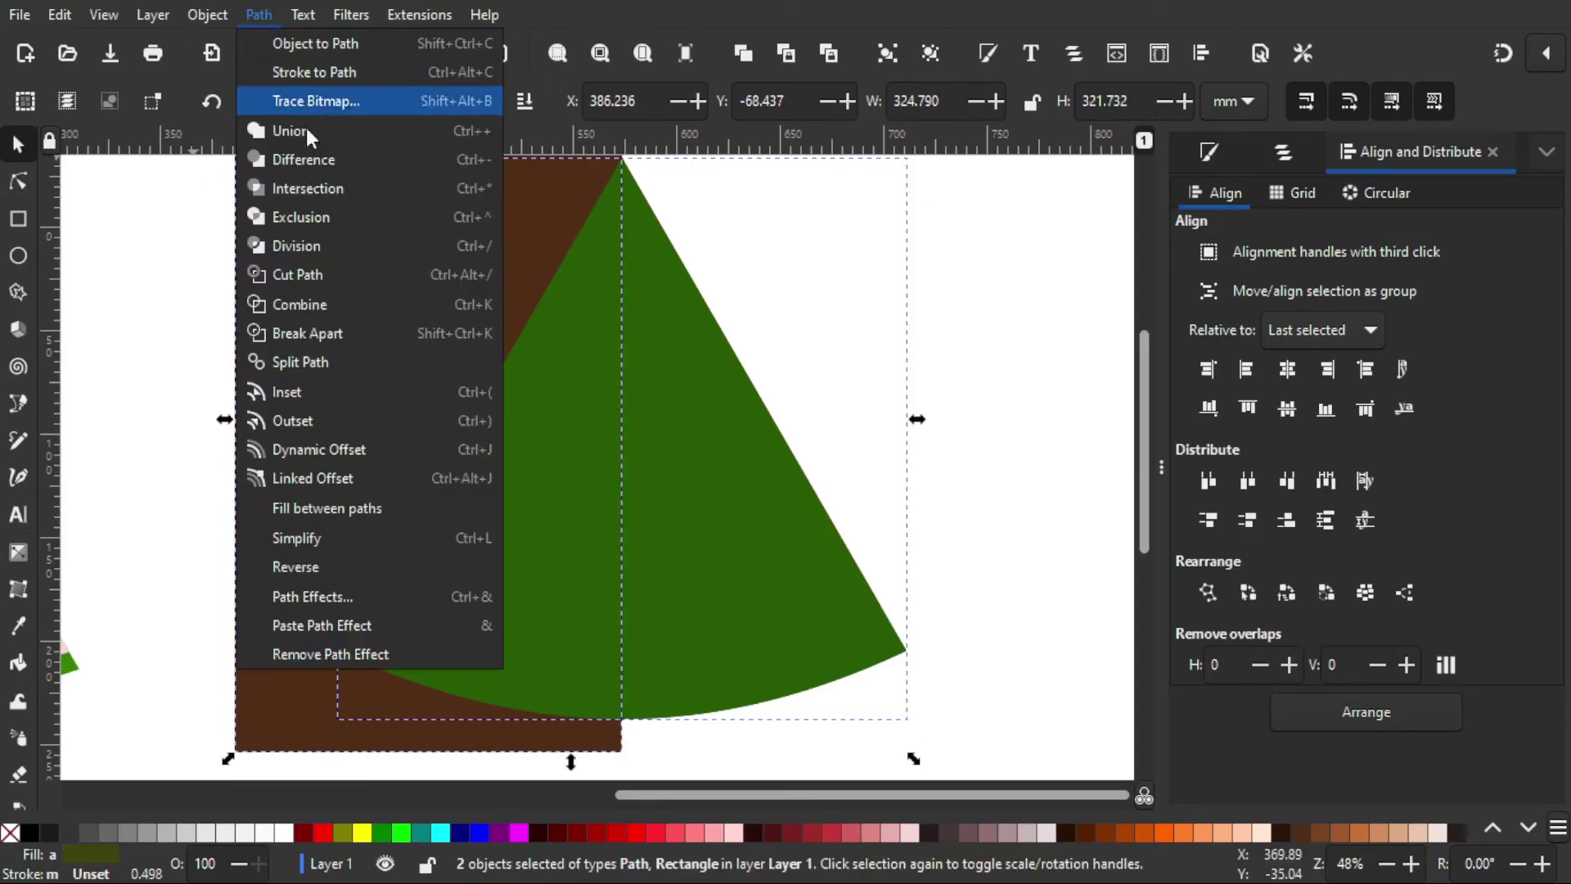
left_click(306, 188)
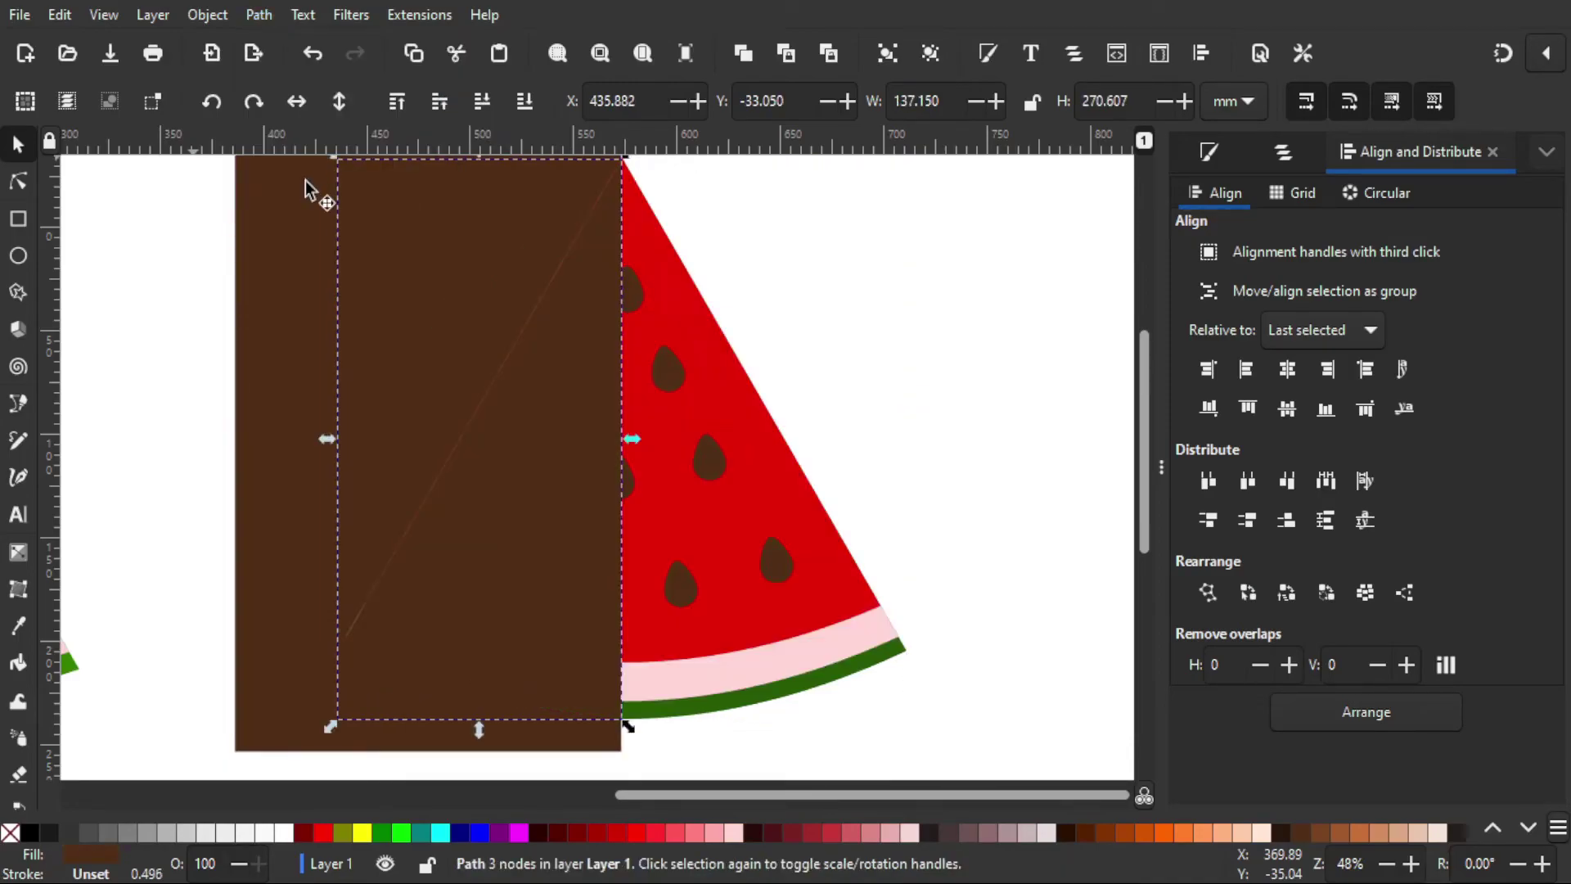
left_click(18, 627)
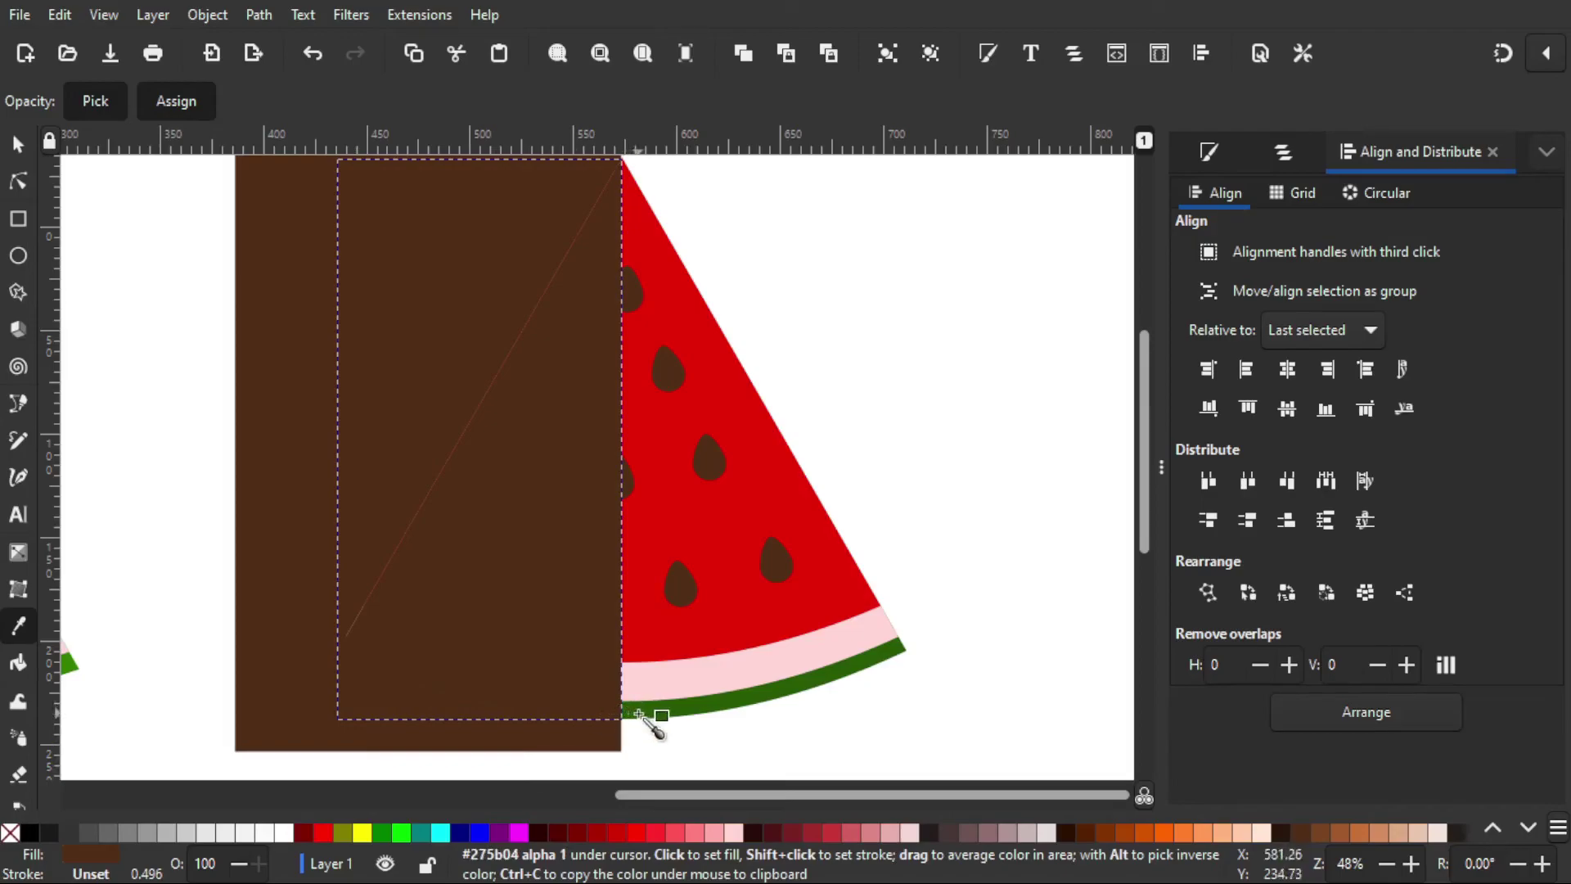
Fill the half wedge with the skin's green and darken it to lightness 13 (#1c3e04)
left_click(640, 715)
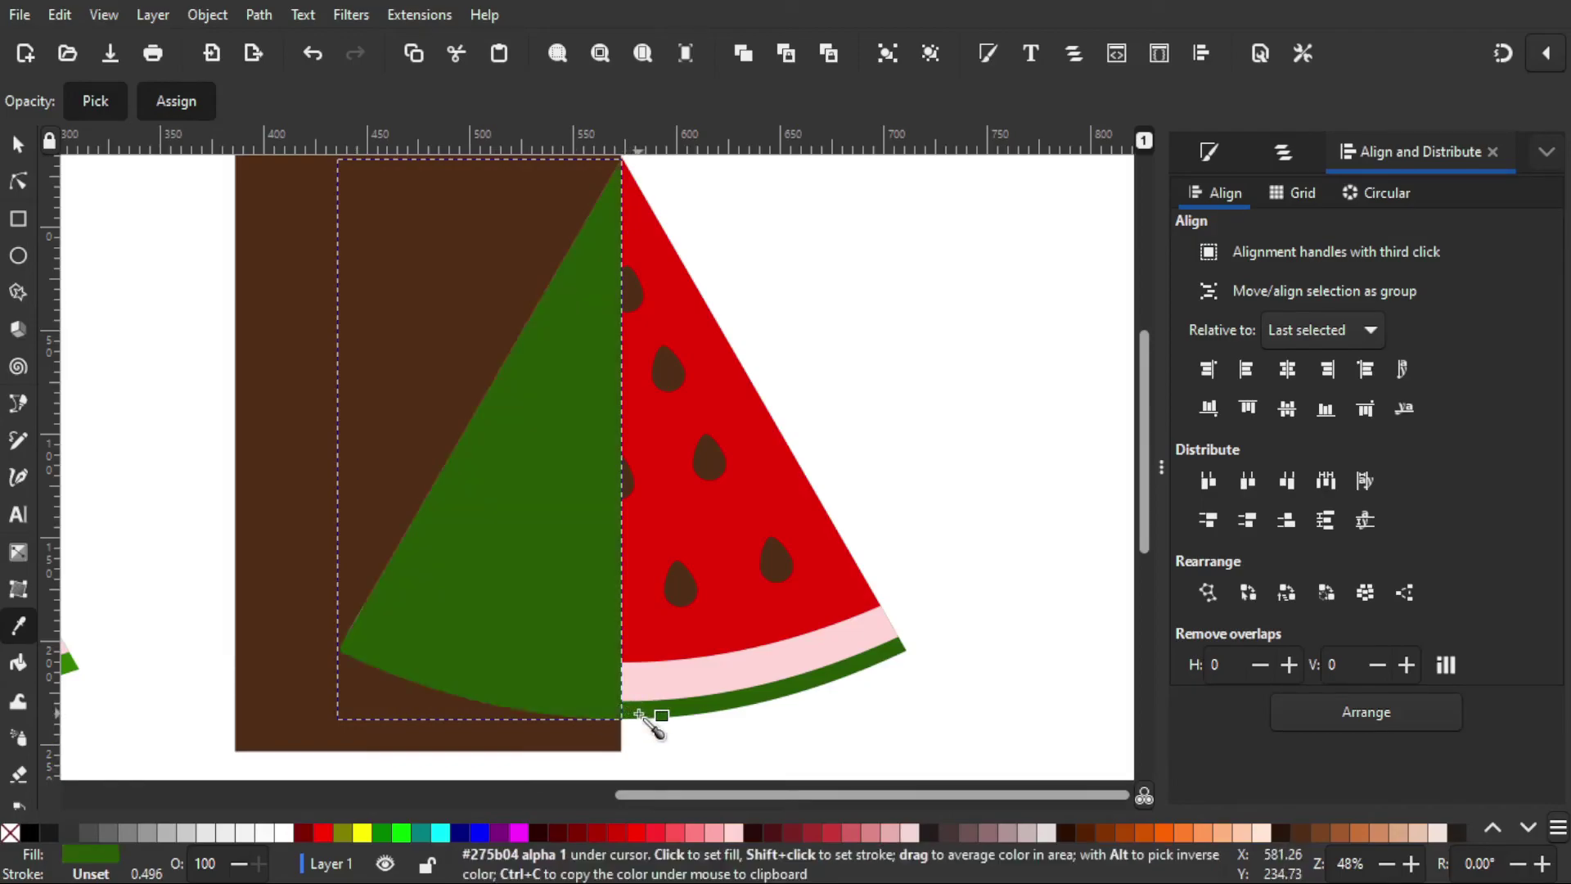
left_click(1208, 152)
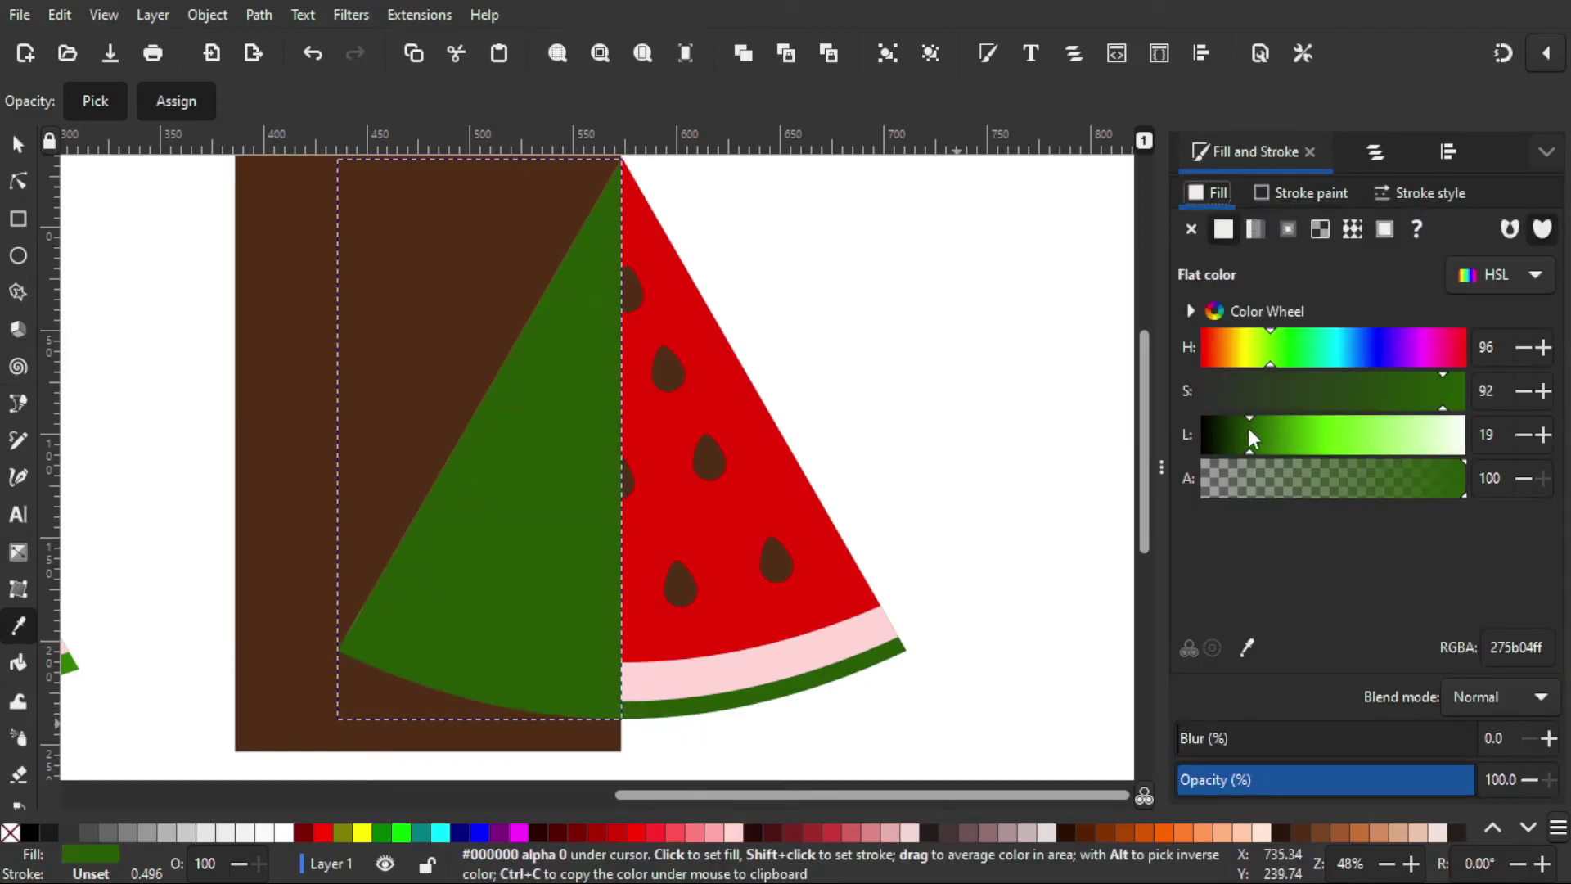
left_click_drag(1249, 434, 1240, 433)
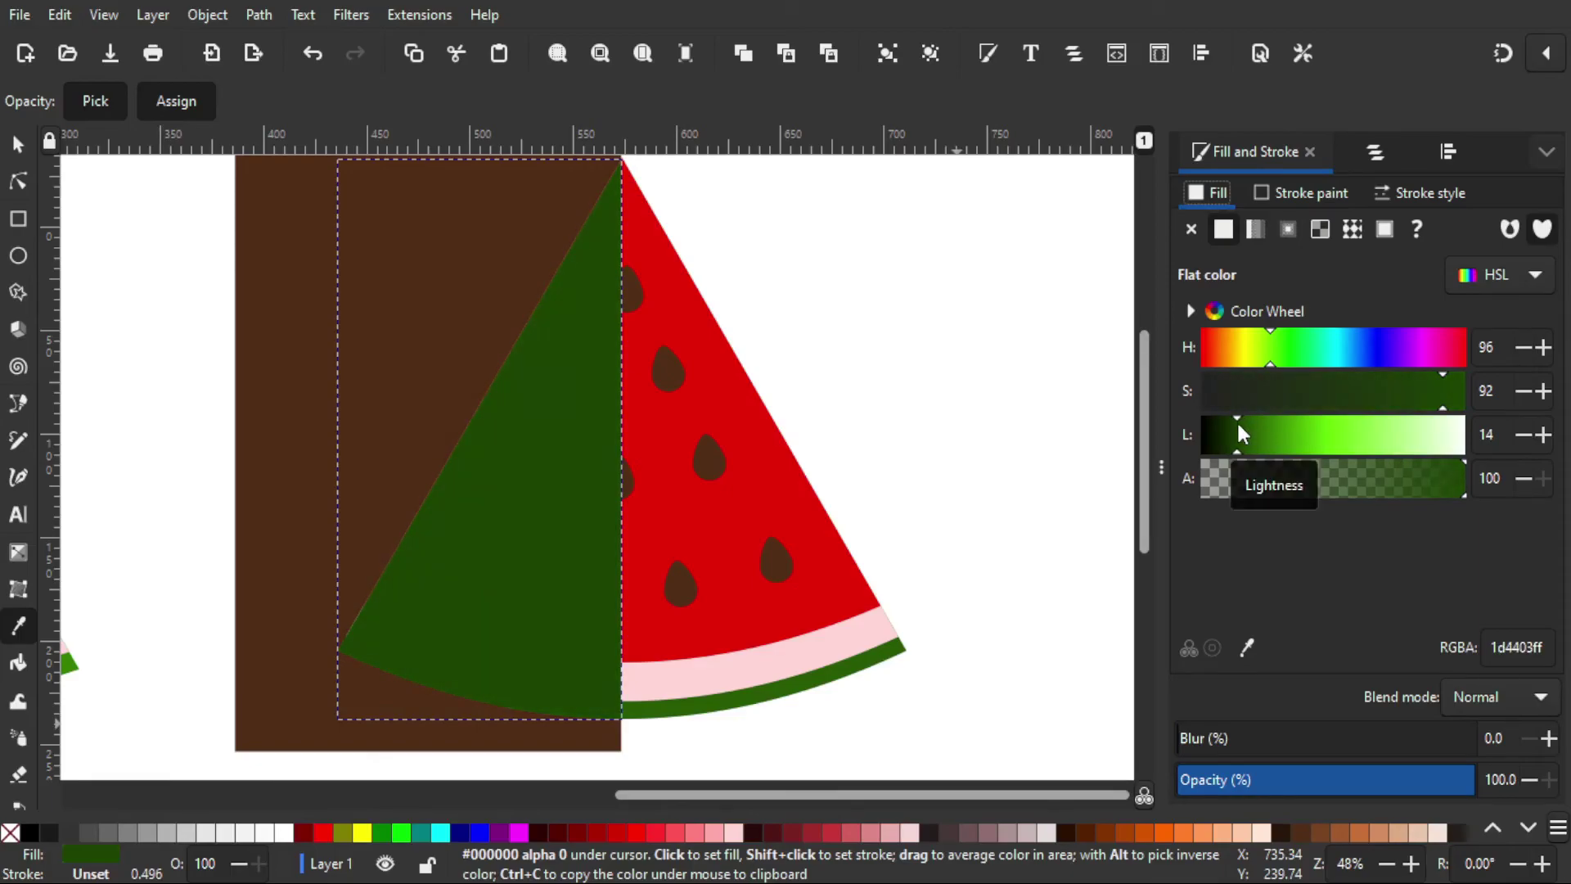
left_click(1439, 405)
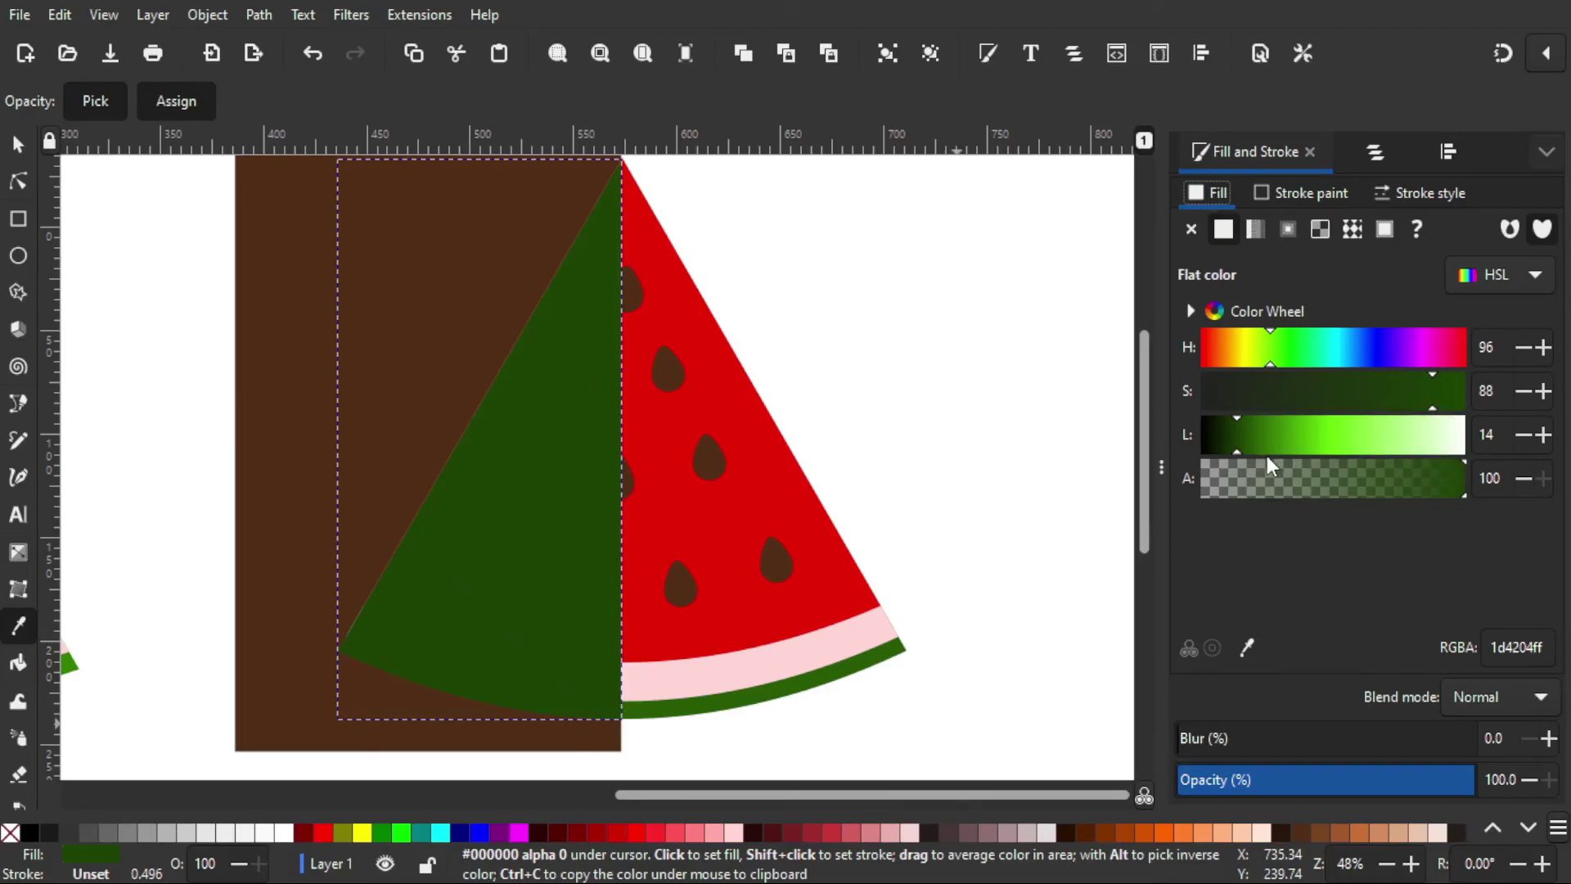
key("ctrl+z")
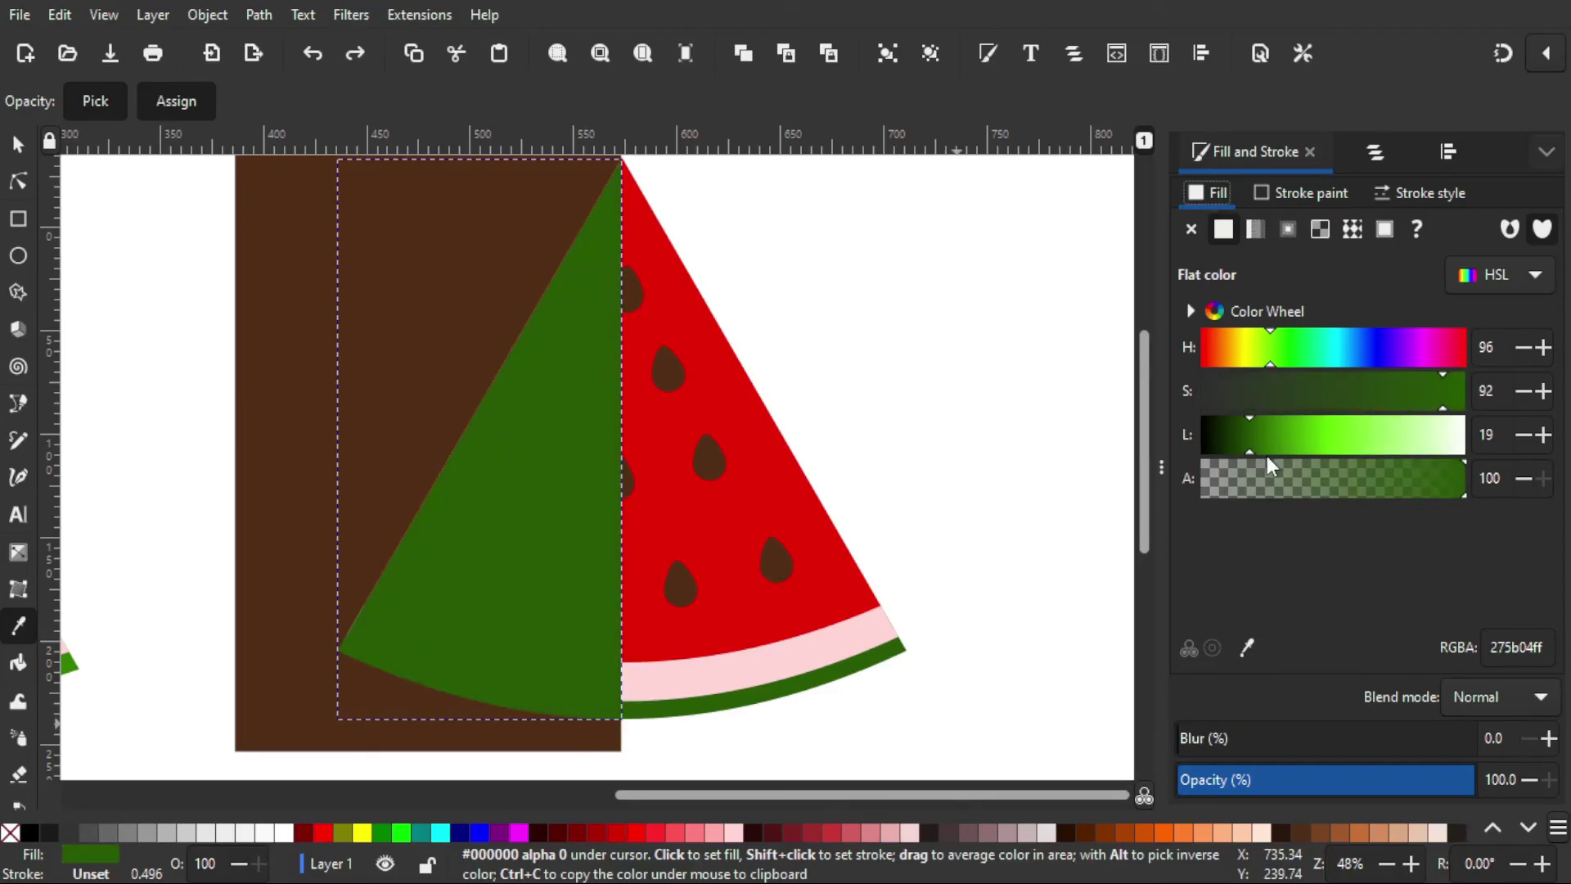
left_click(1524, 435)
left_click(1524, 435)
left_click(1524, 436)
left_click(1524, 436)
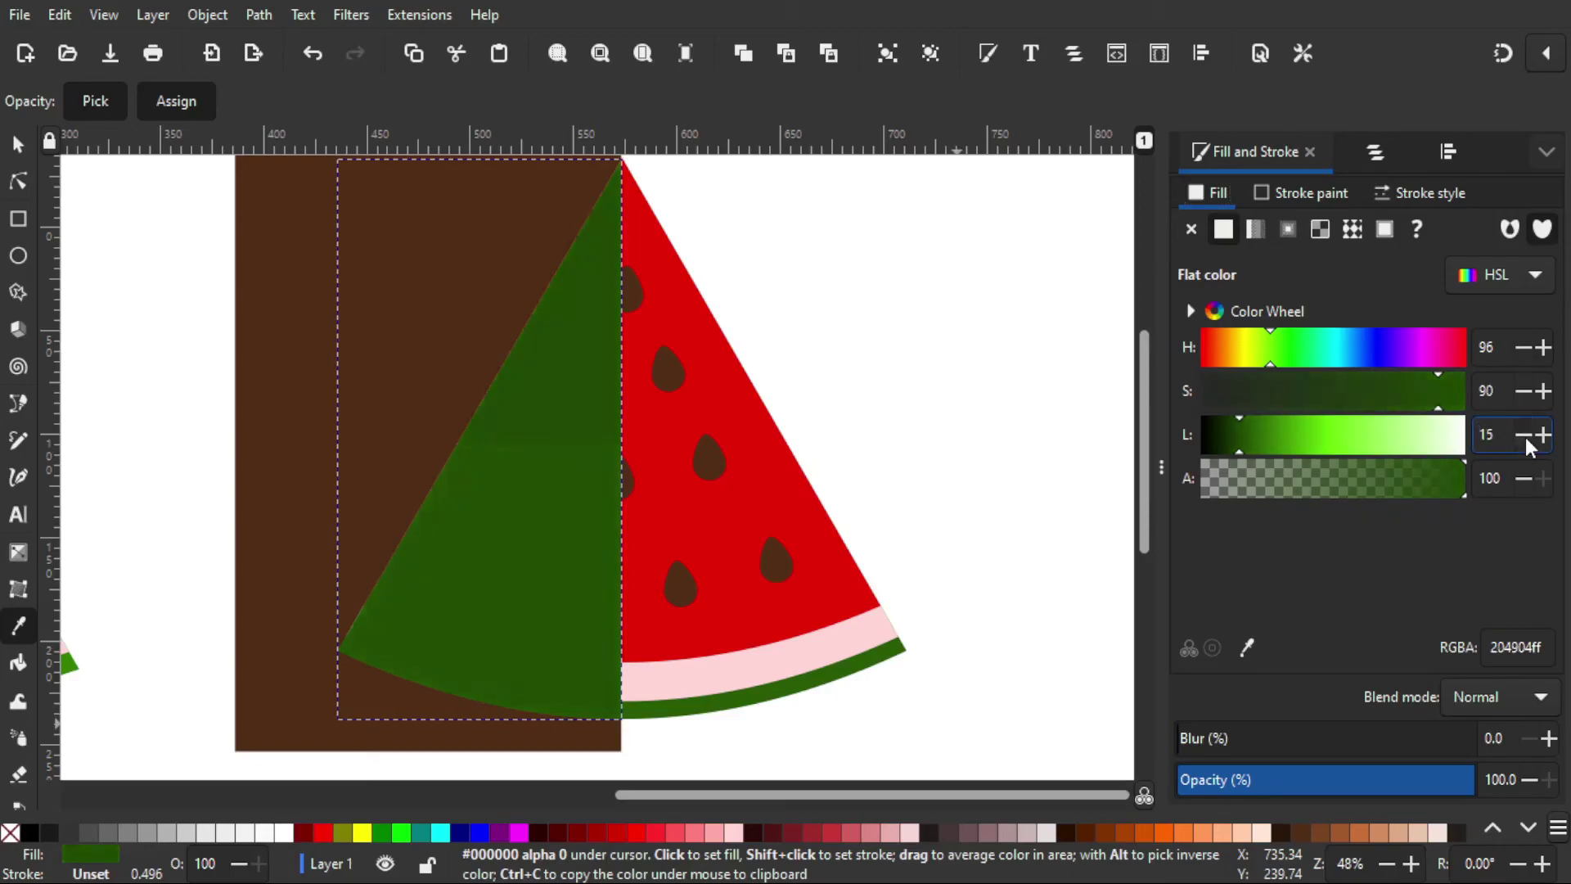
left_click(1524, 436)
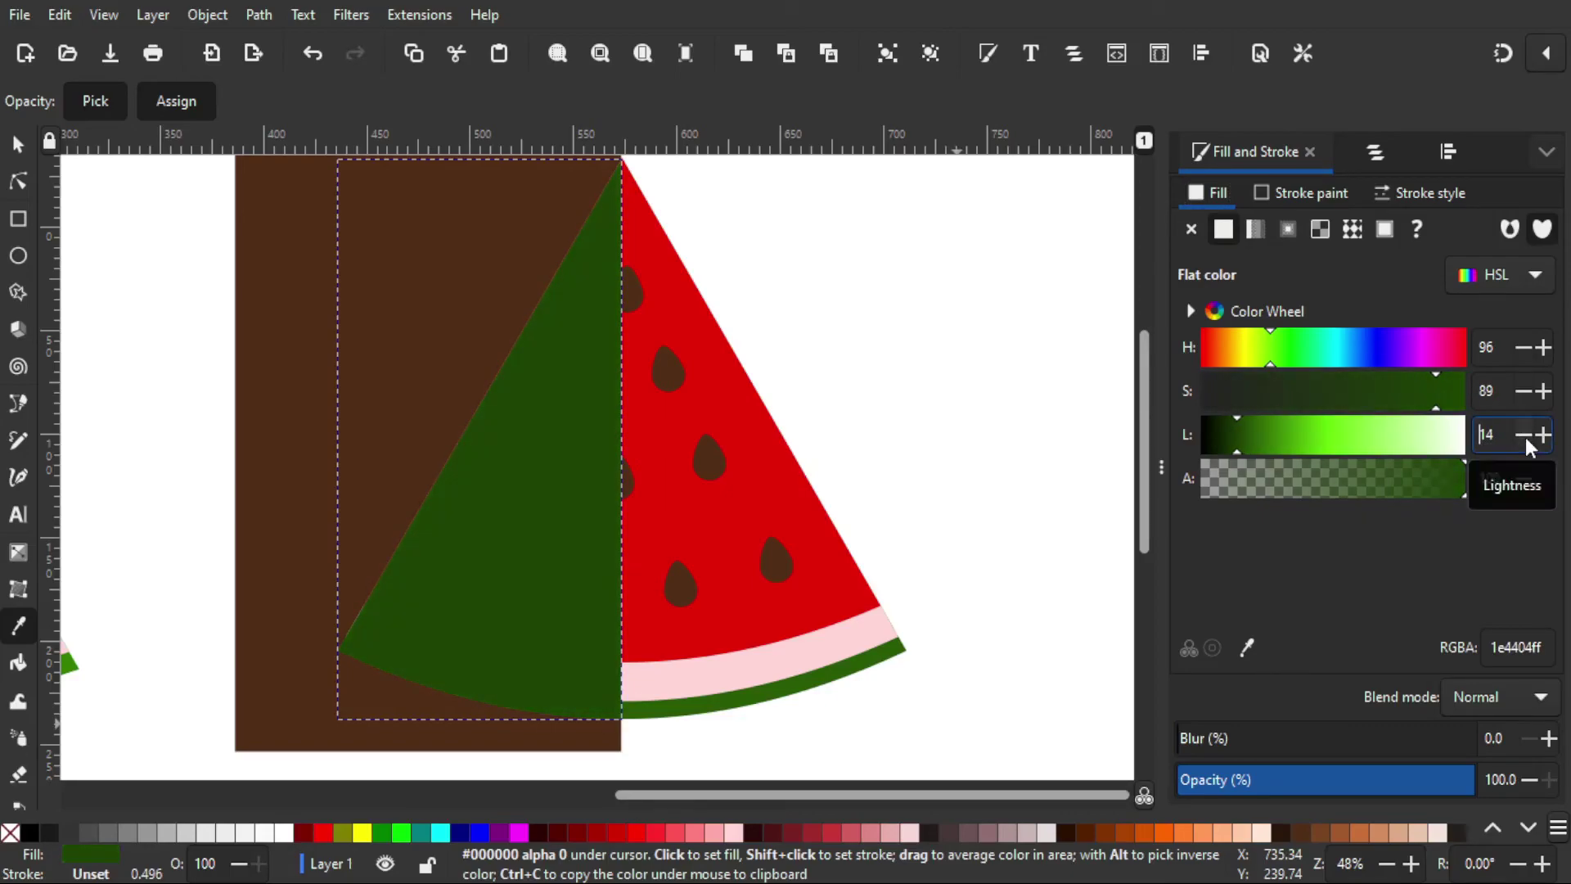
left_click(1524, 435)
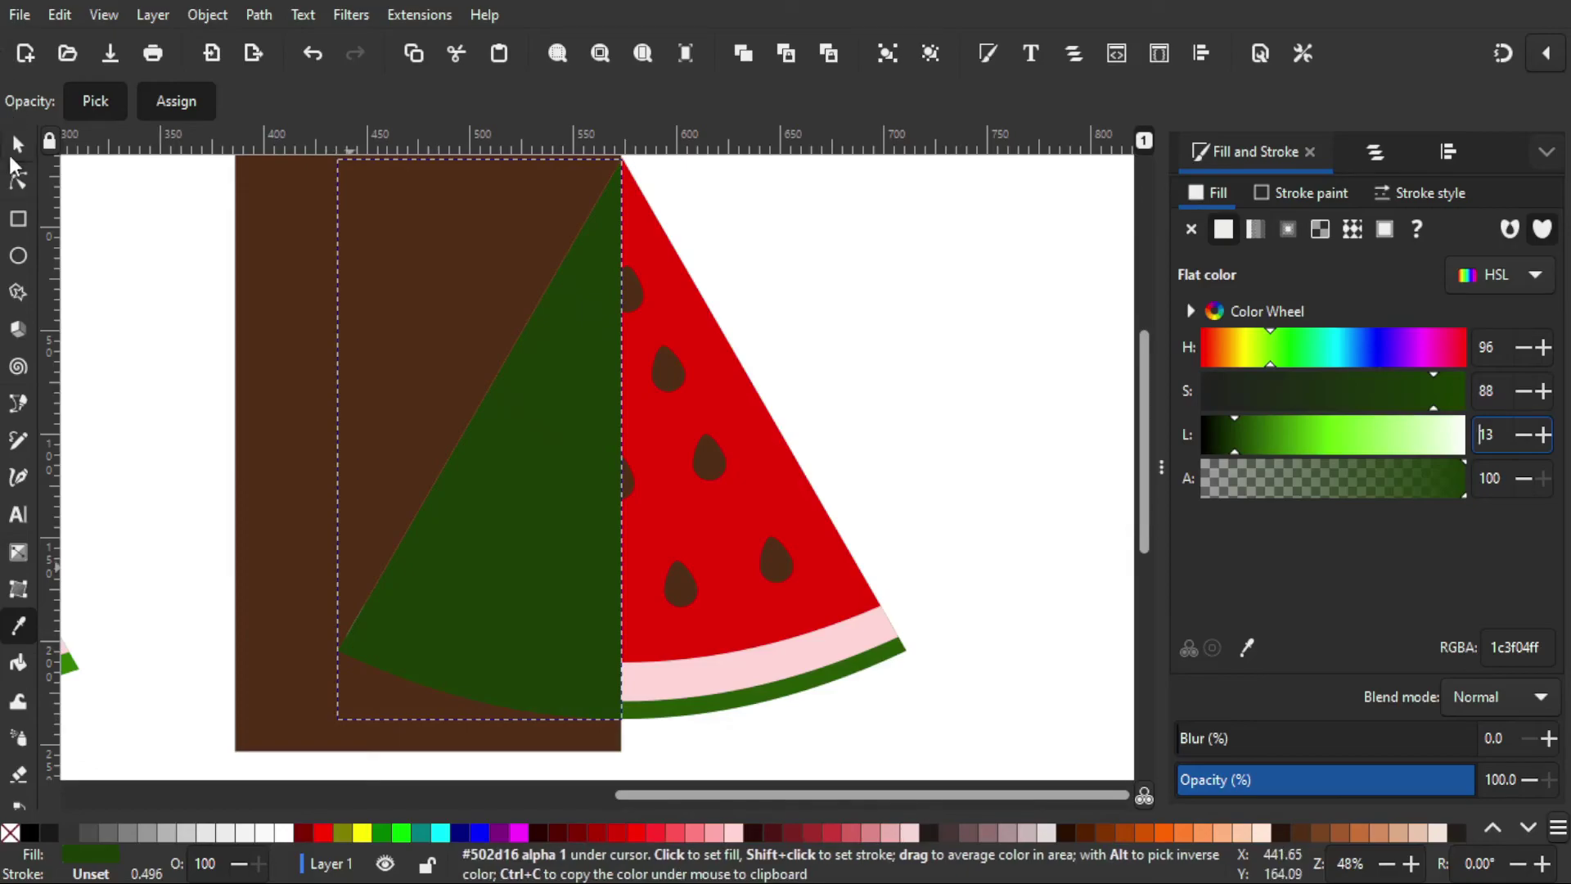
Lower the dark green half two steps, beneath the red flesh and pink rind
left_click(16, 146)
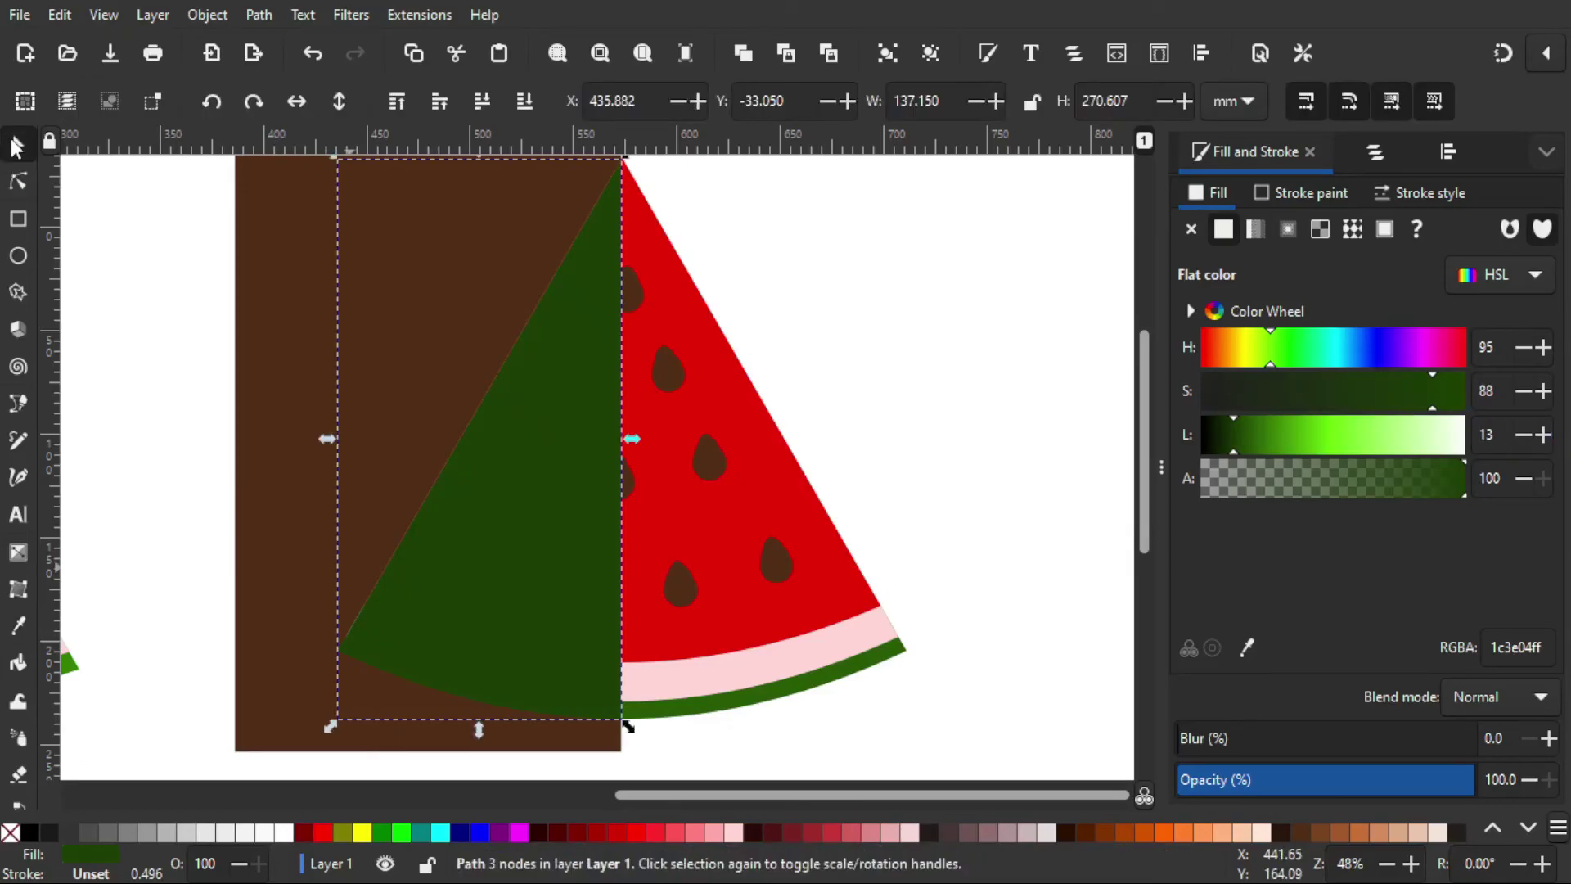
left_click(476, 108)
left_click(476, 108)
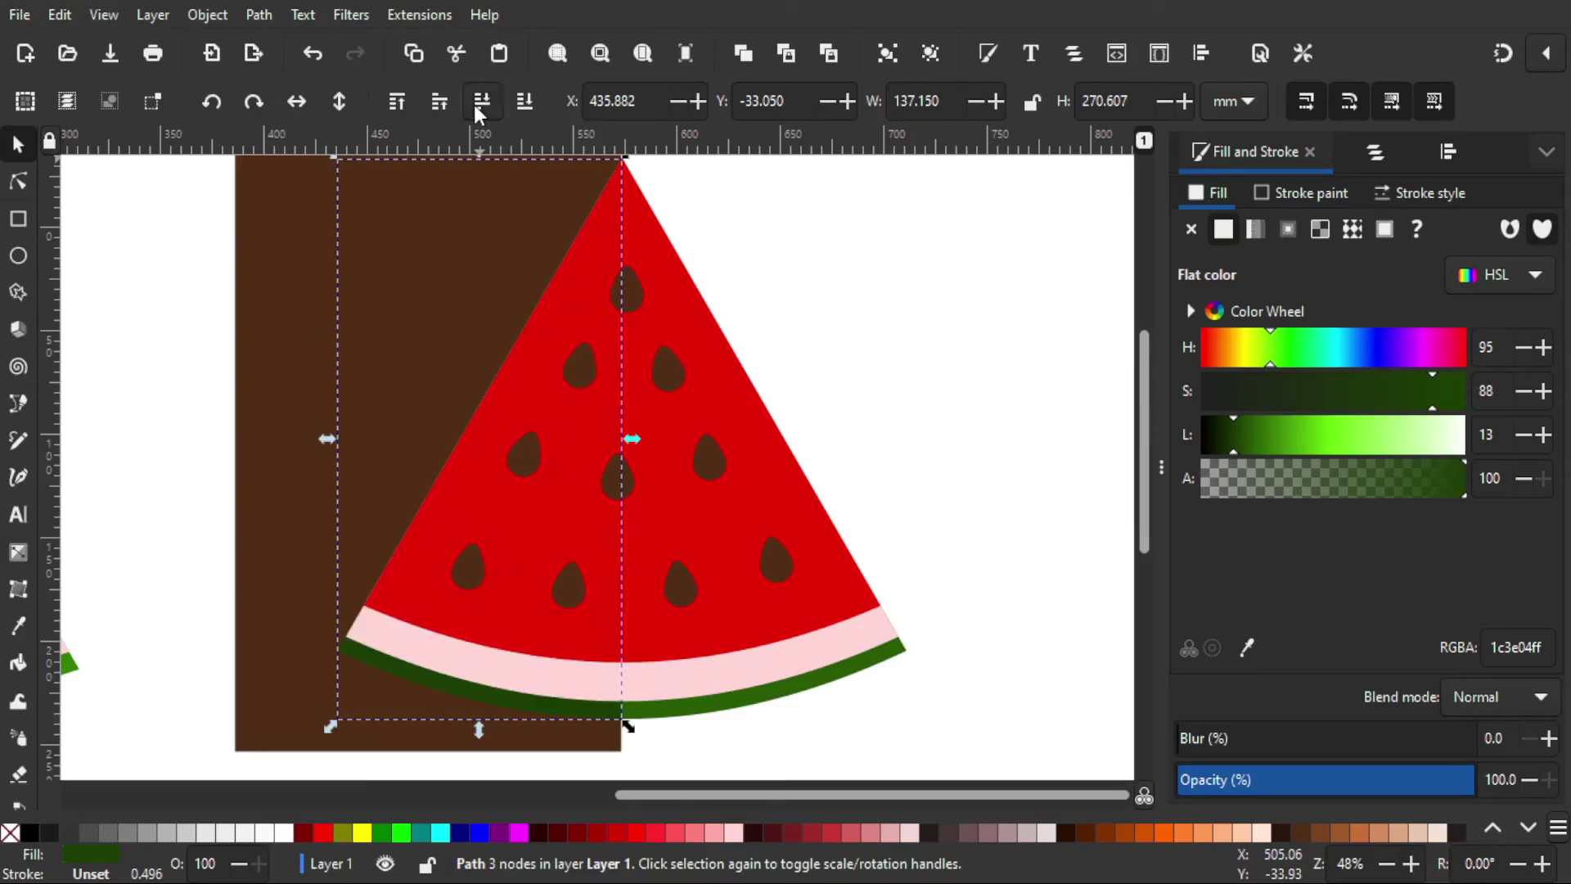
Raise the rectangle and pink rind, then intersect them to keep the rind's left half
left_click(954, 492)
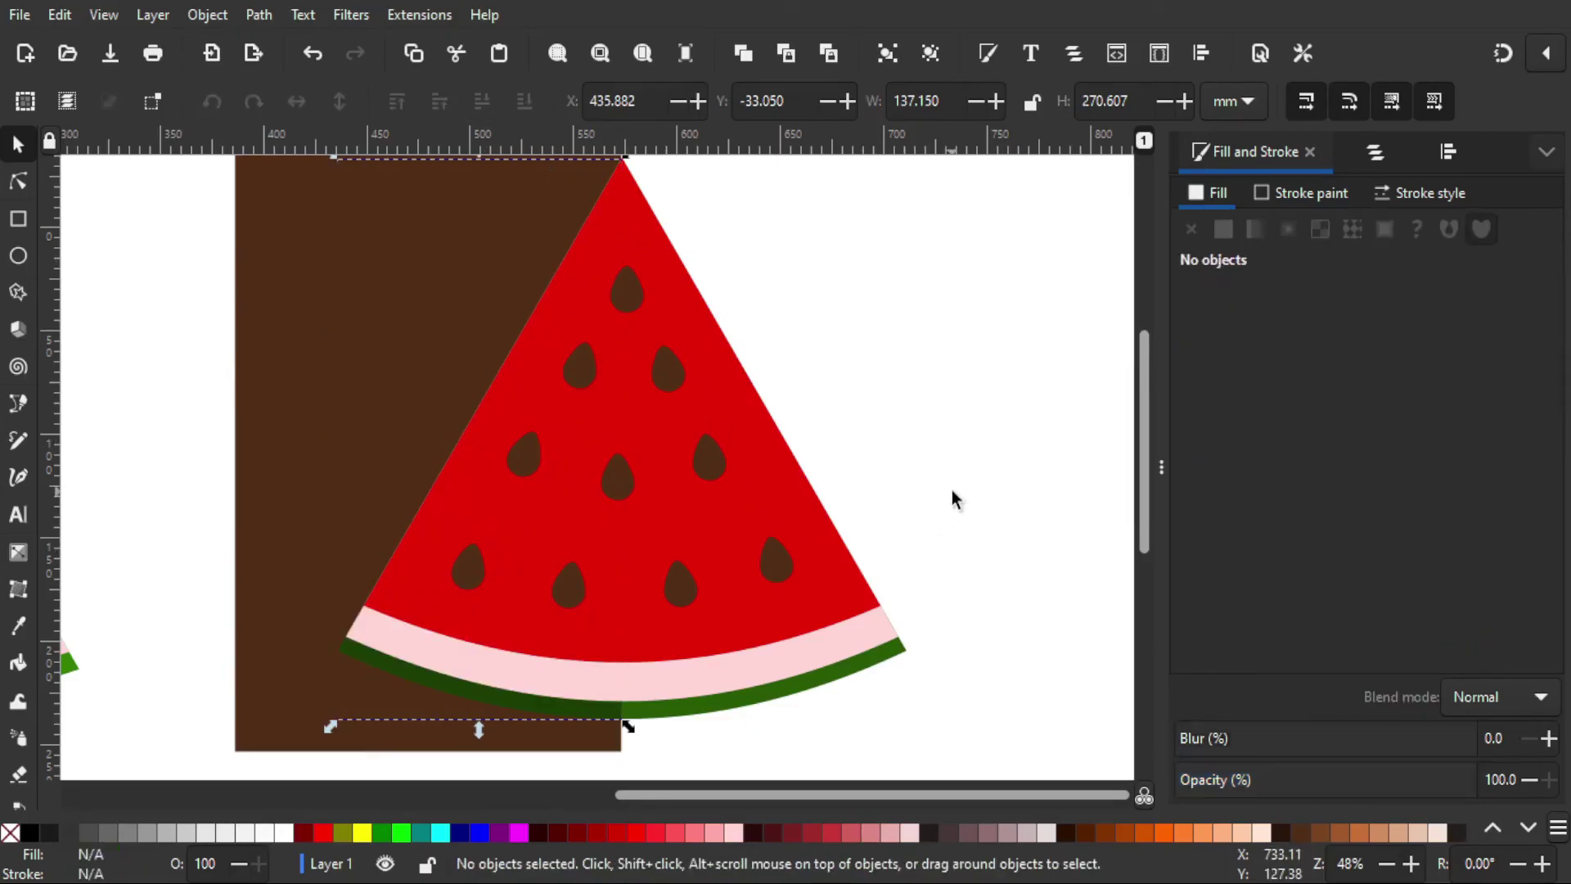
left_click(312, 350)
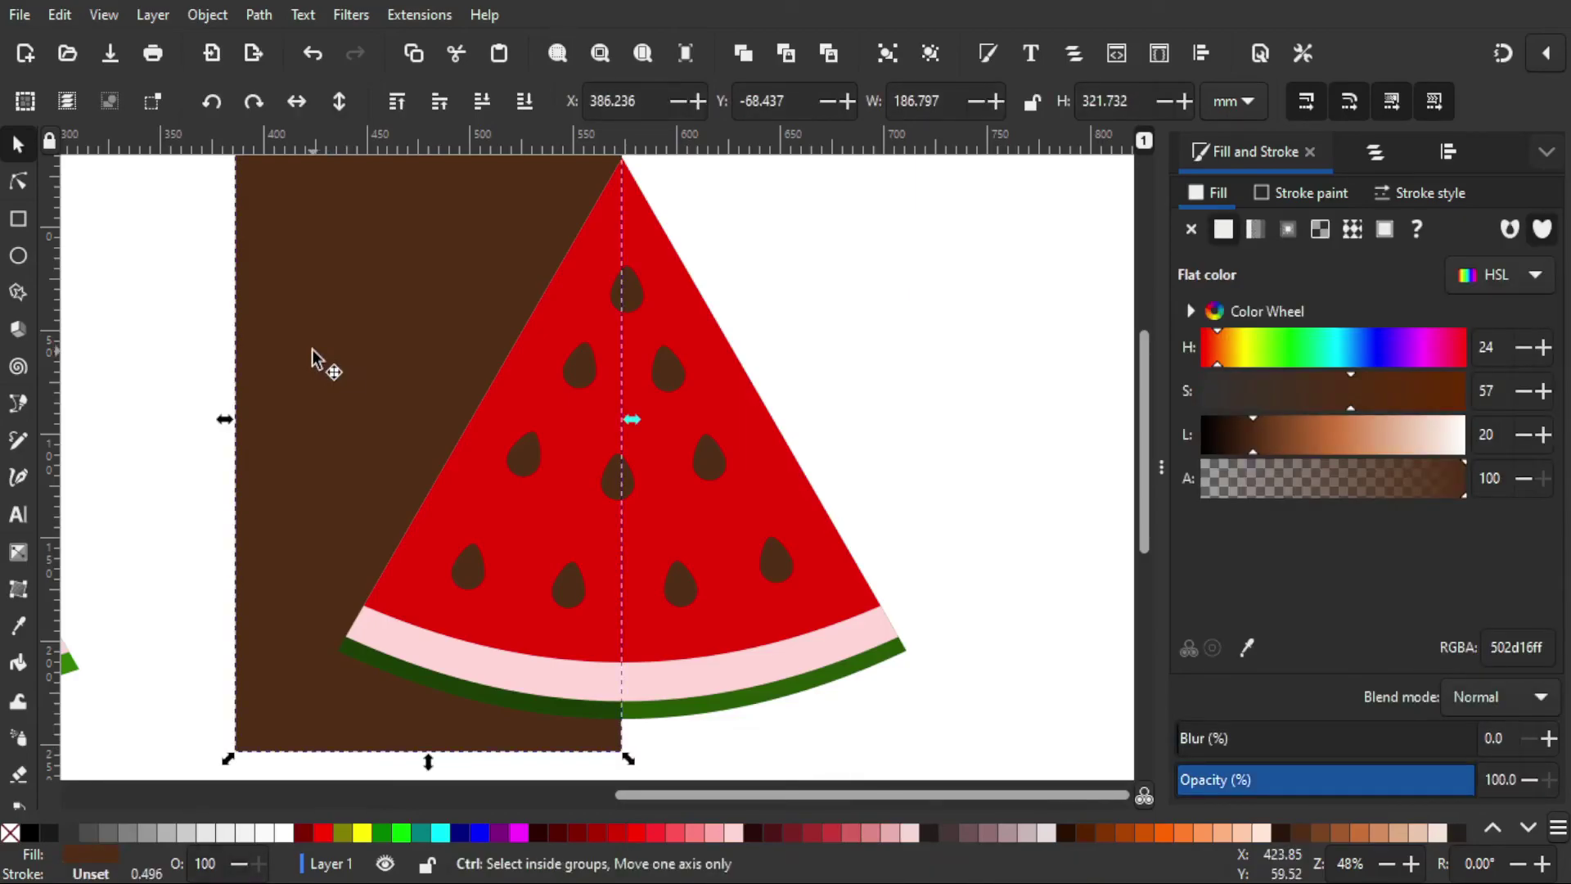
key("Home")
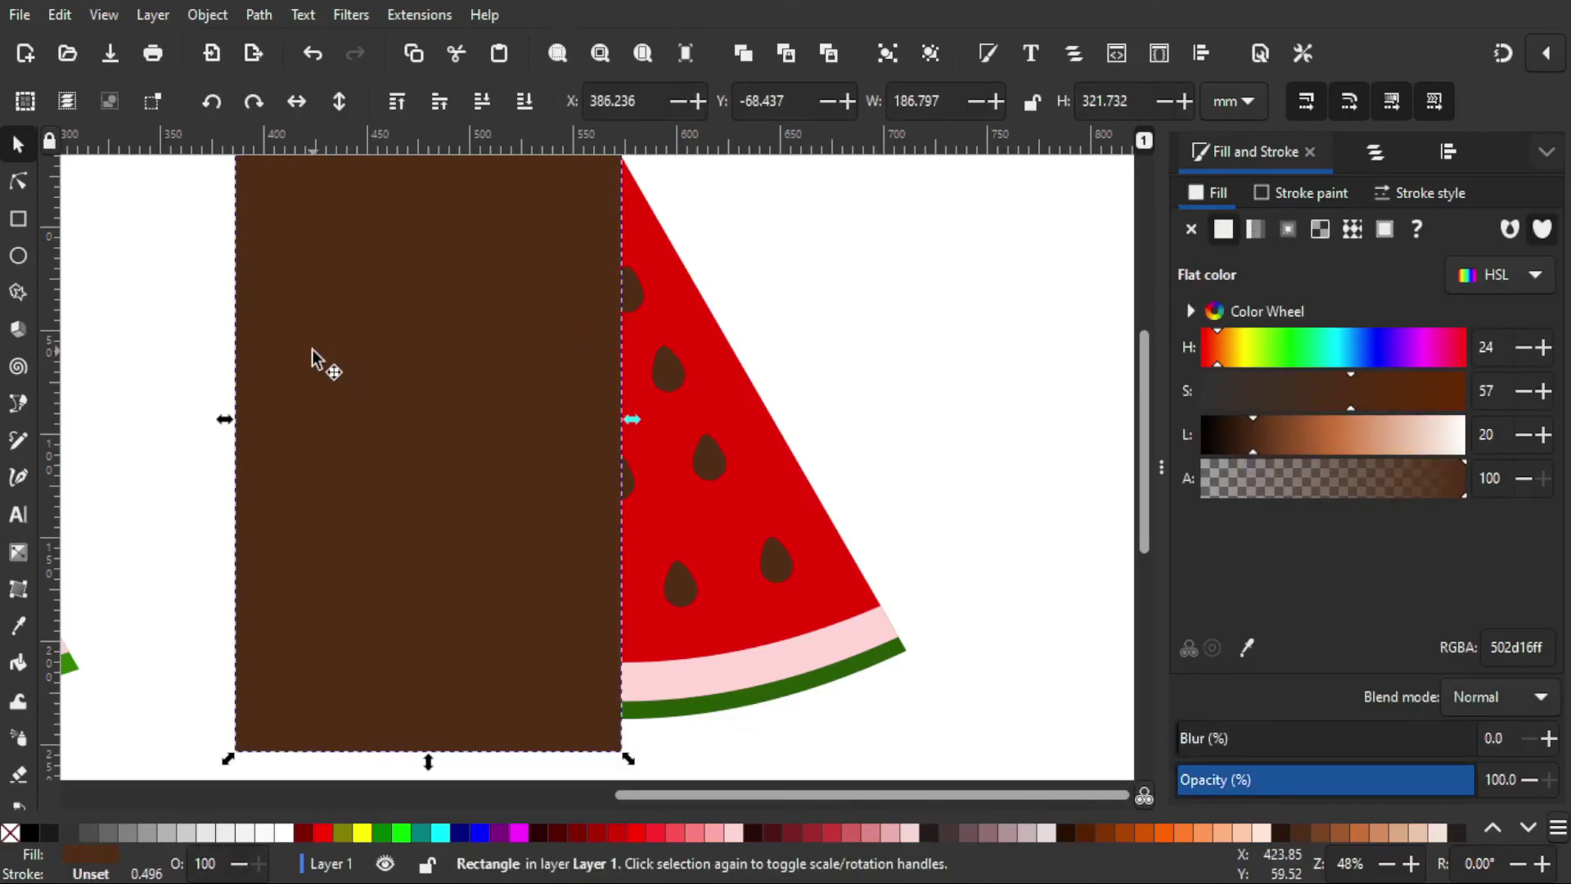
left_click(735, 667)
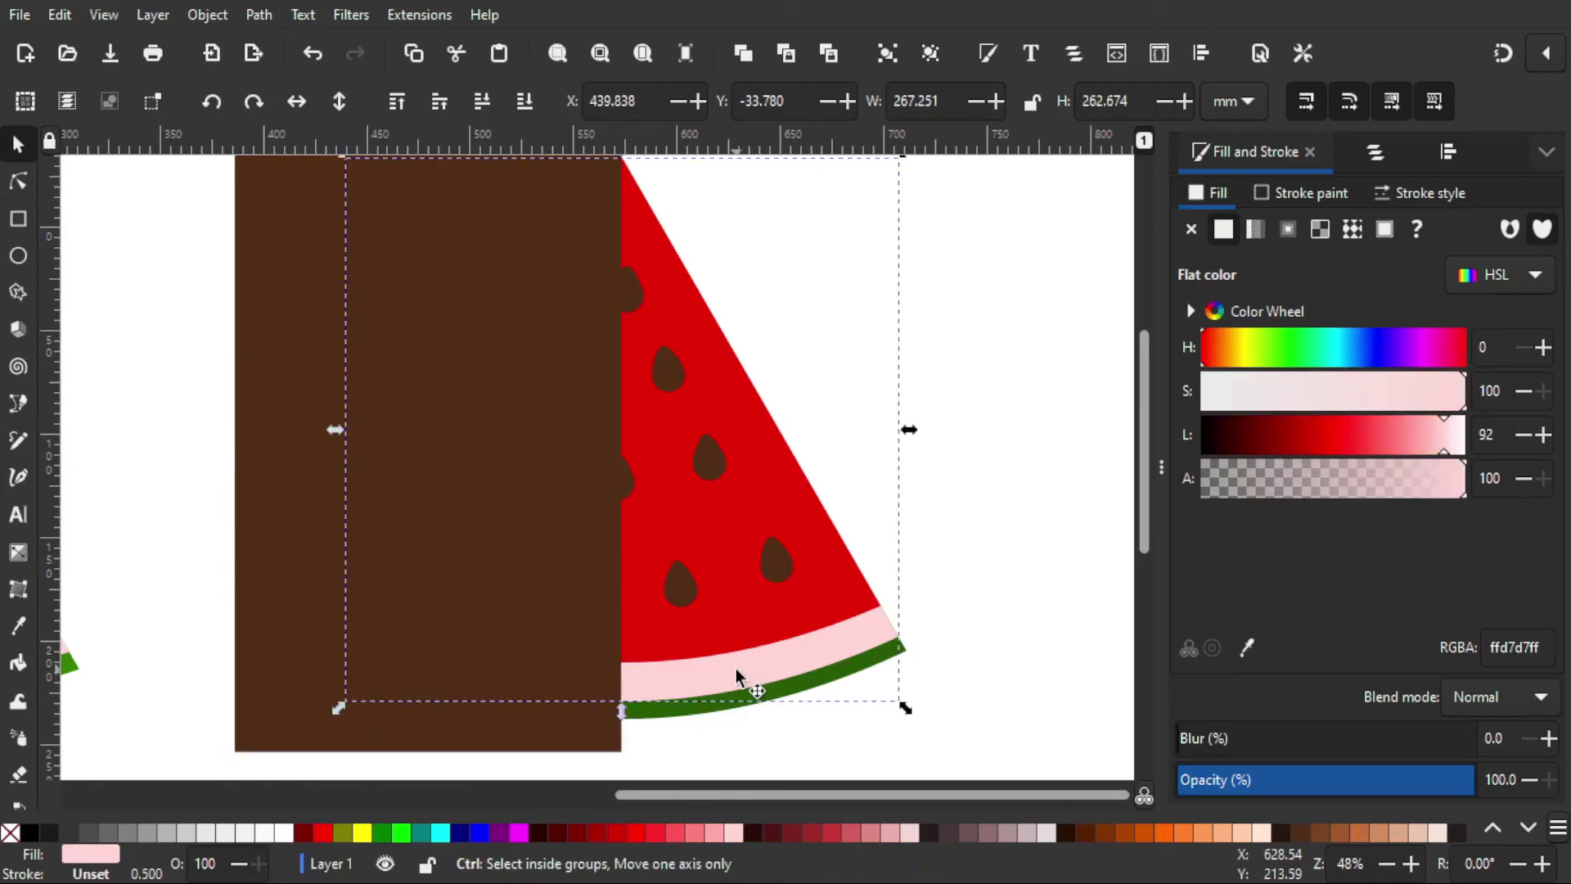
key("Home")
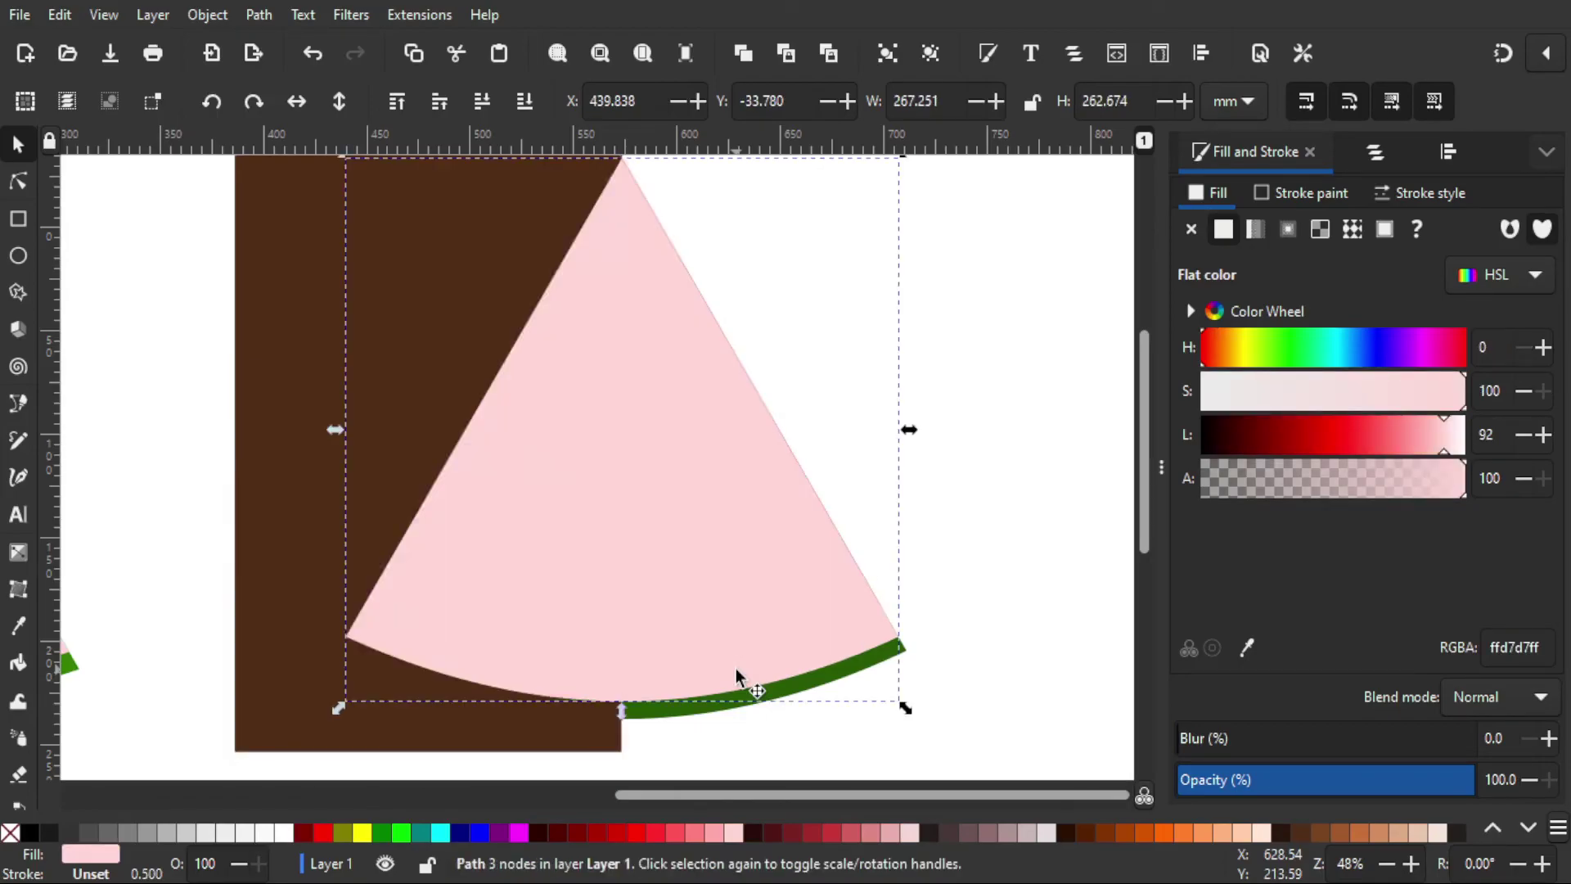
left_click(288, 446)
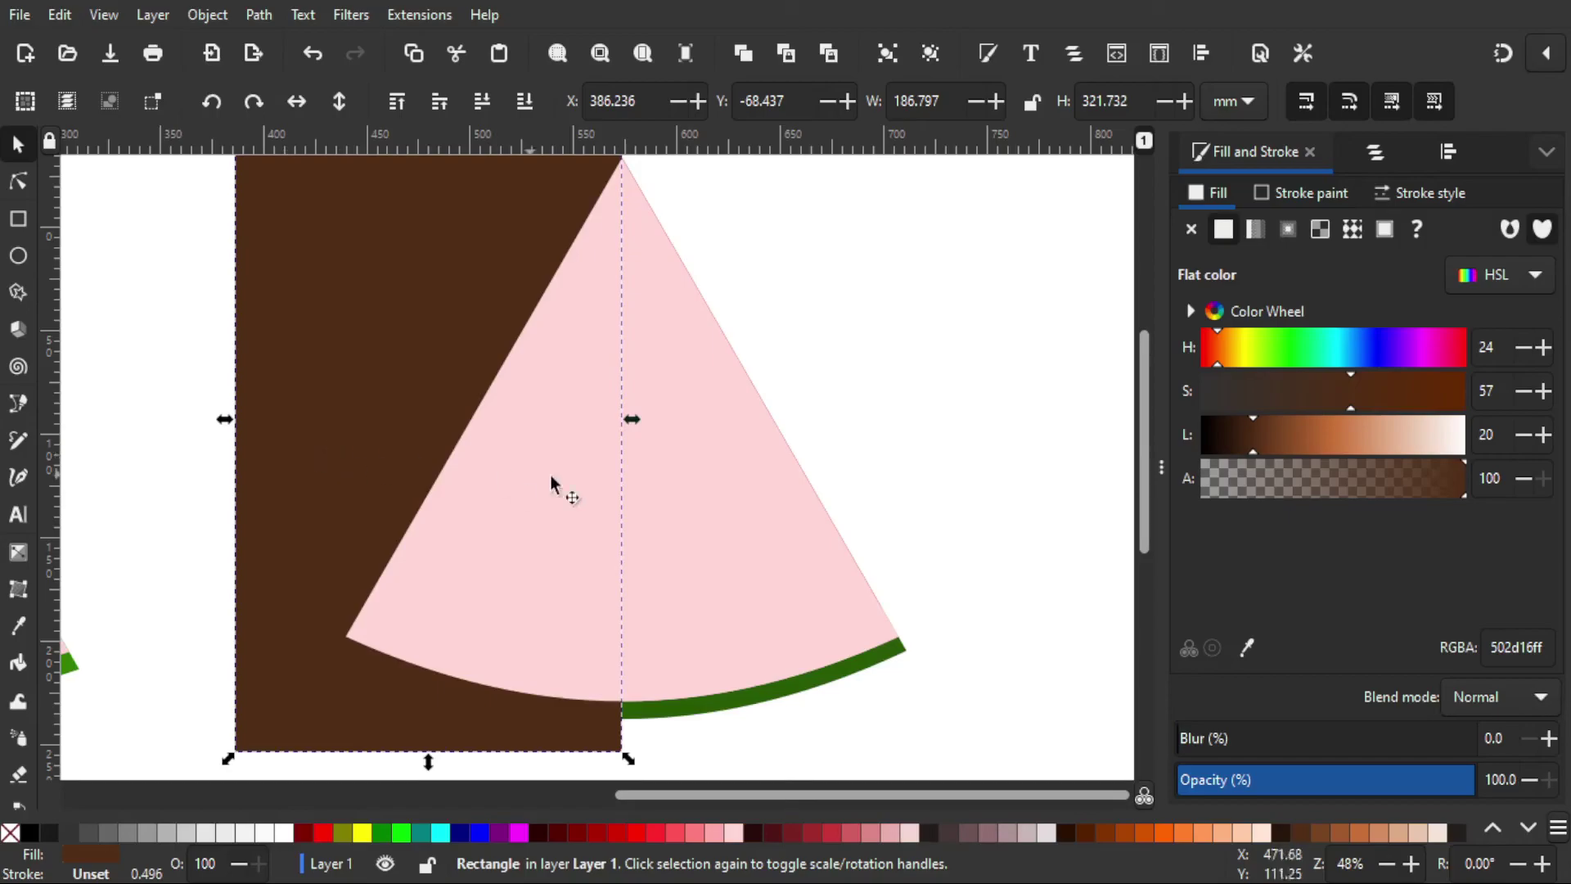
left_click(652, 485)
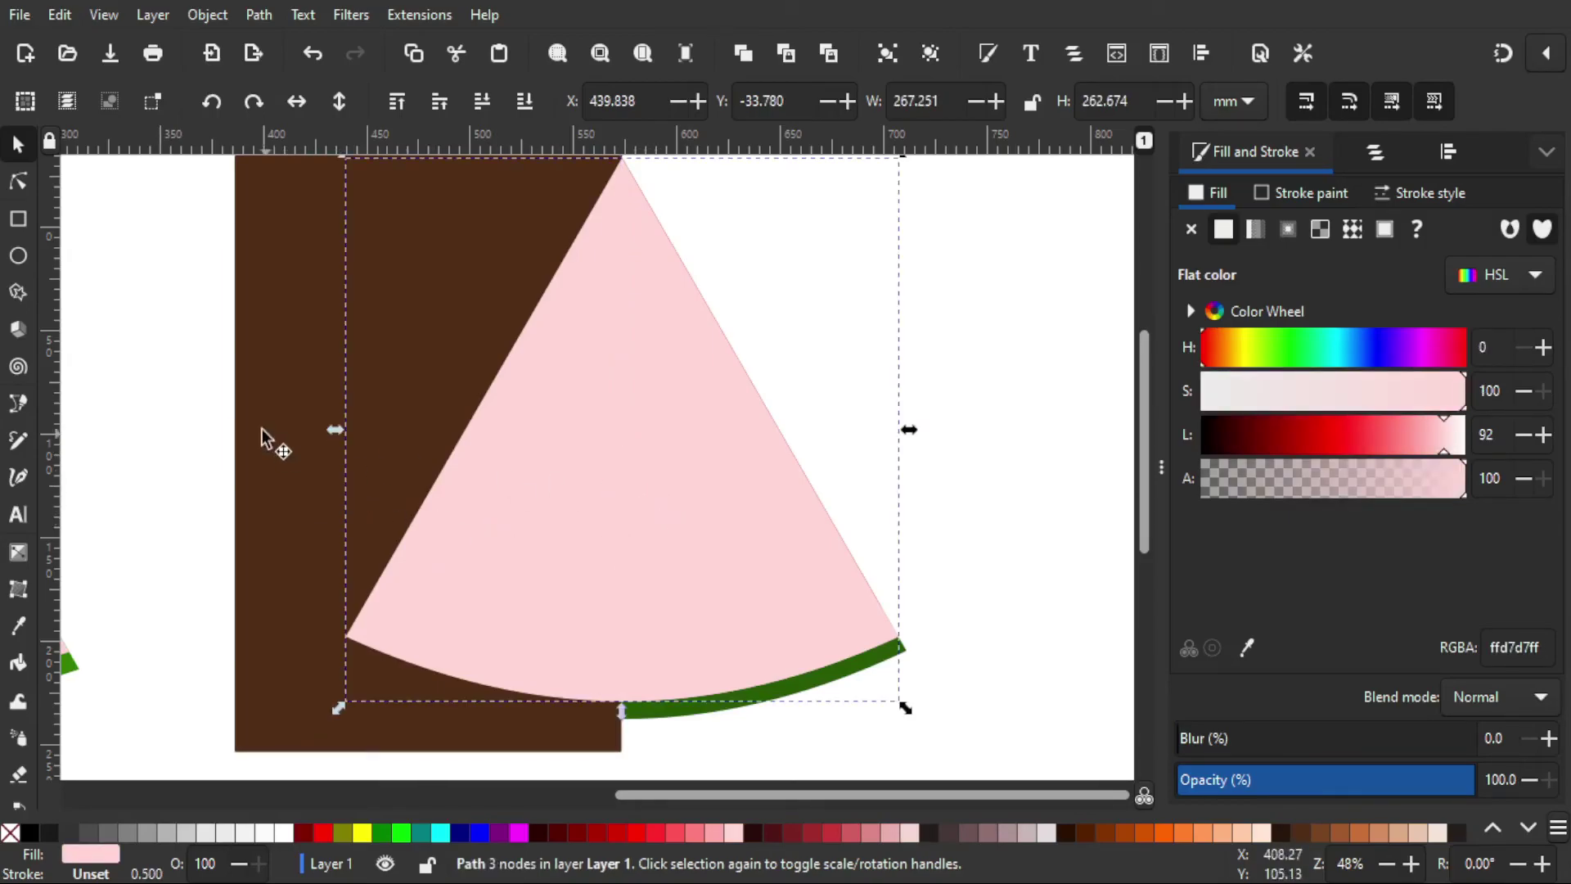
left_click(257, 383, "shift")
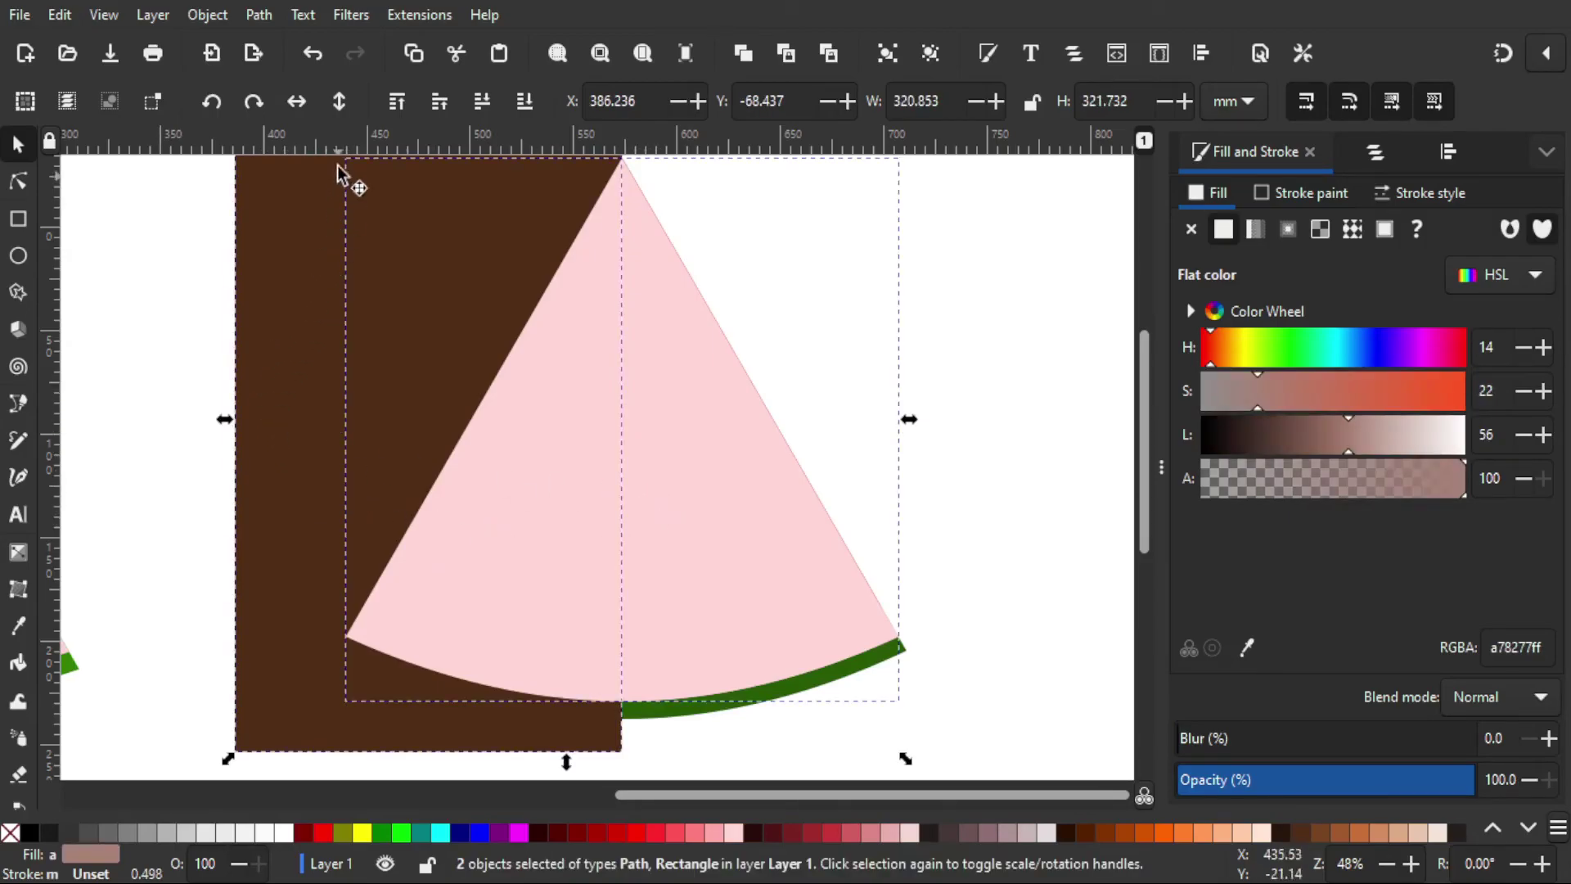
left_click(248, 16)
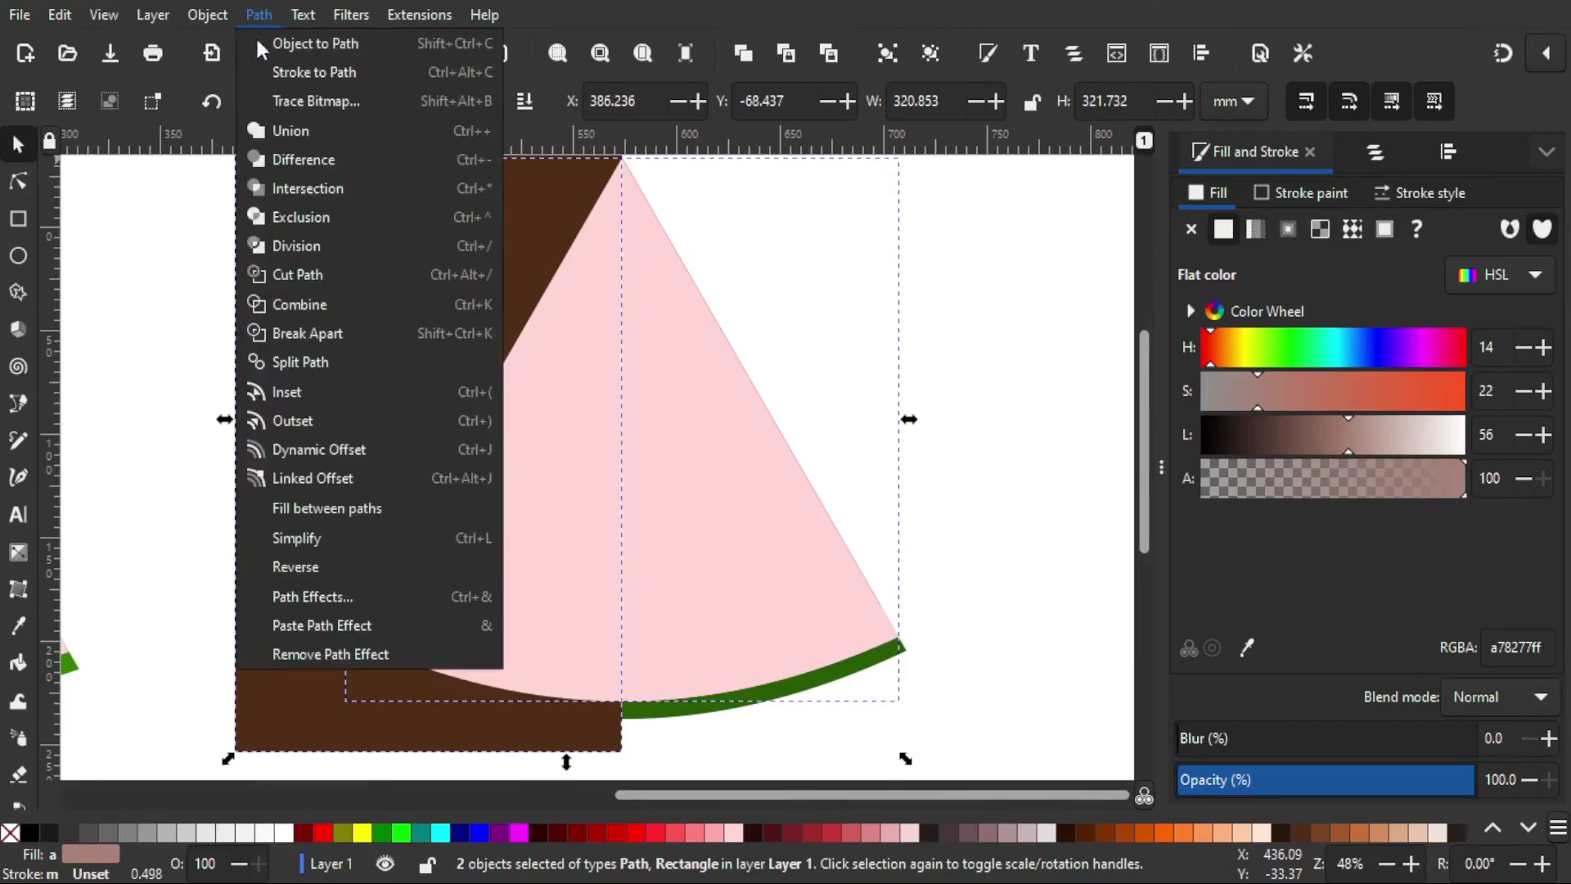
left_click(311, 180)
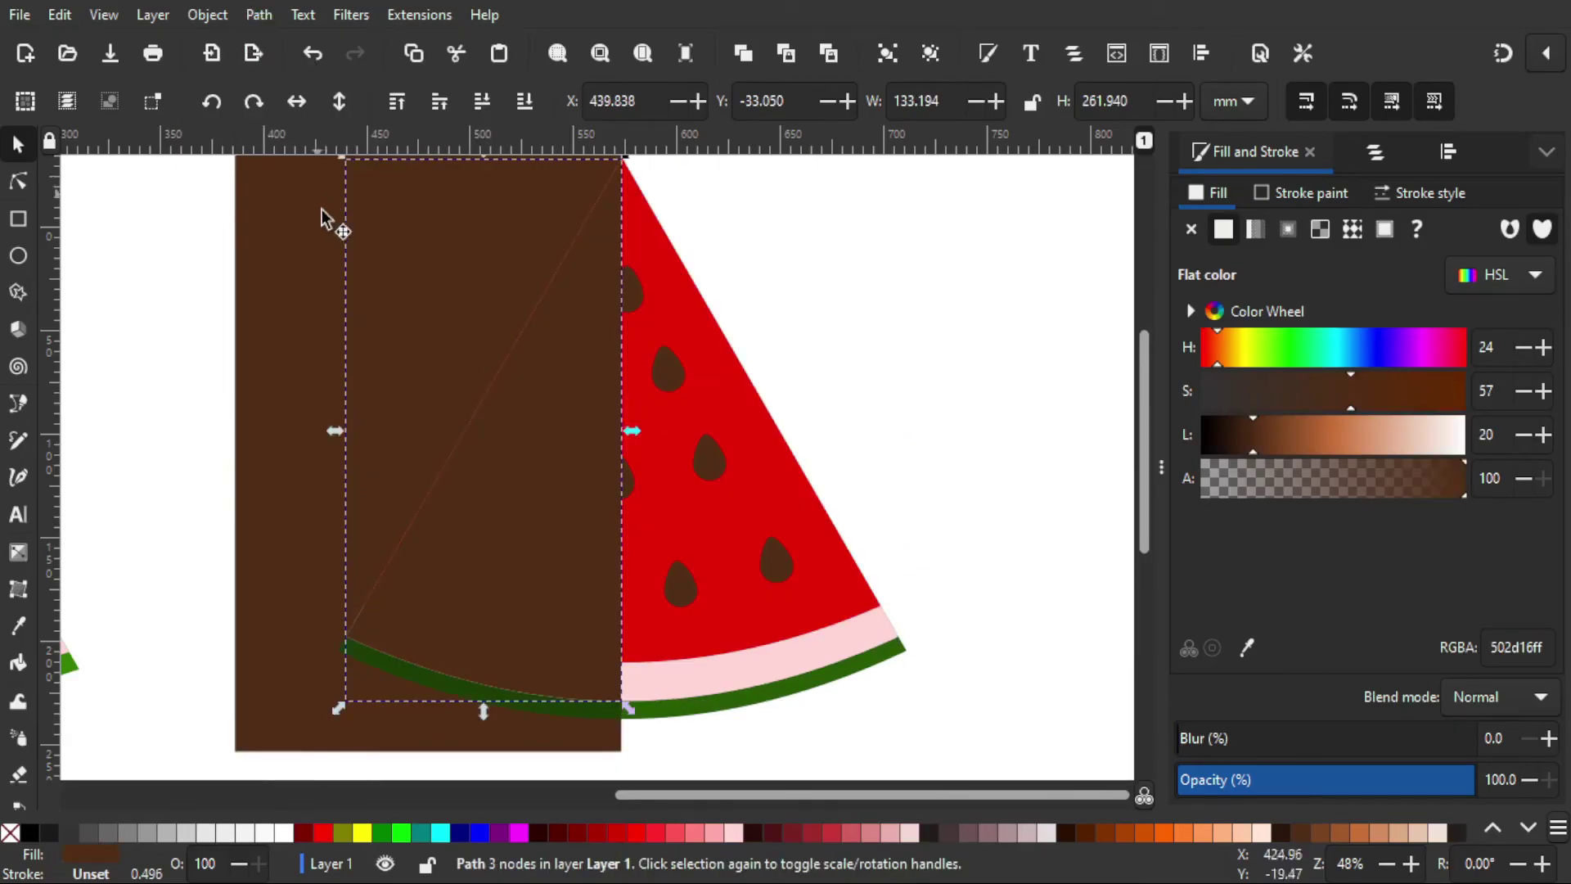
Colour the rind piece with the rind's pink, then lower its lightness and saturation to #fdc4c4
left_click(18, 626)
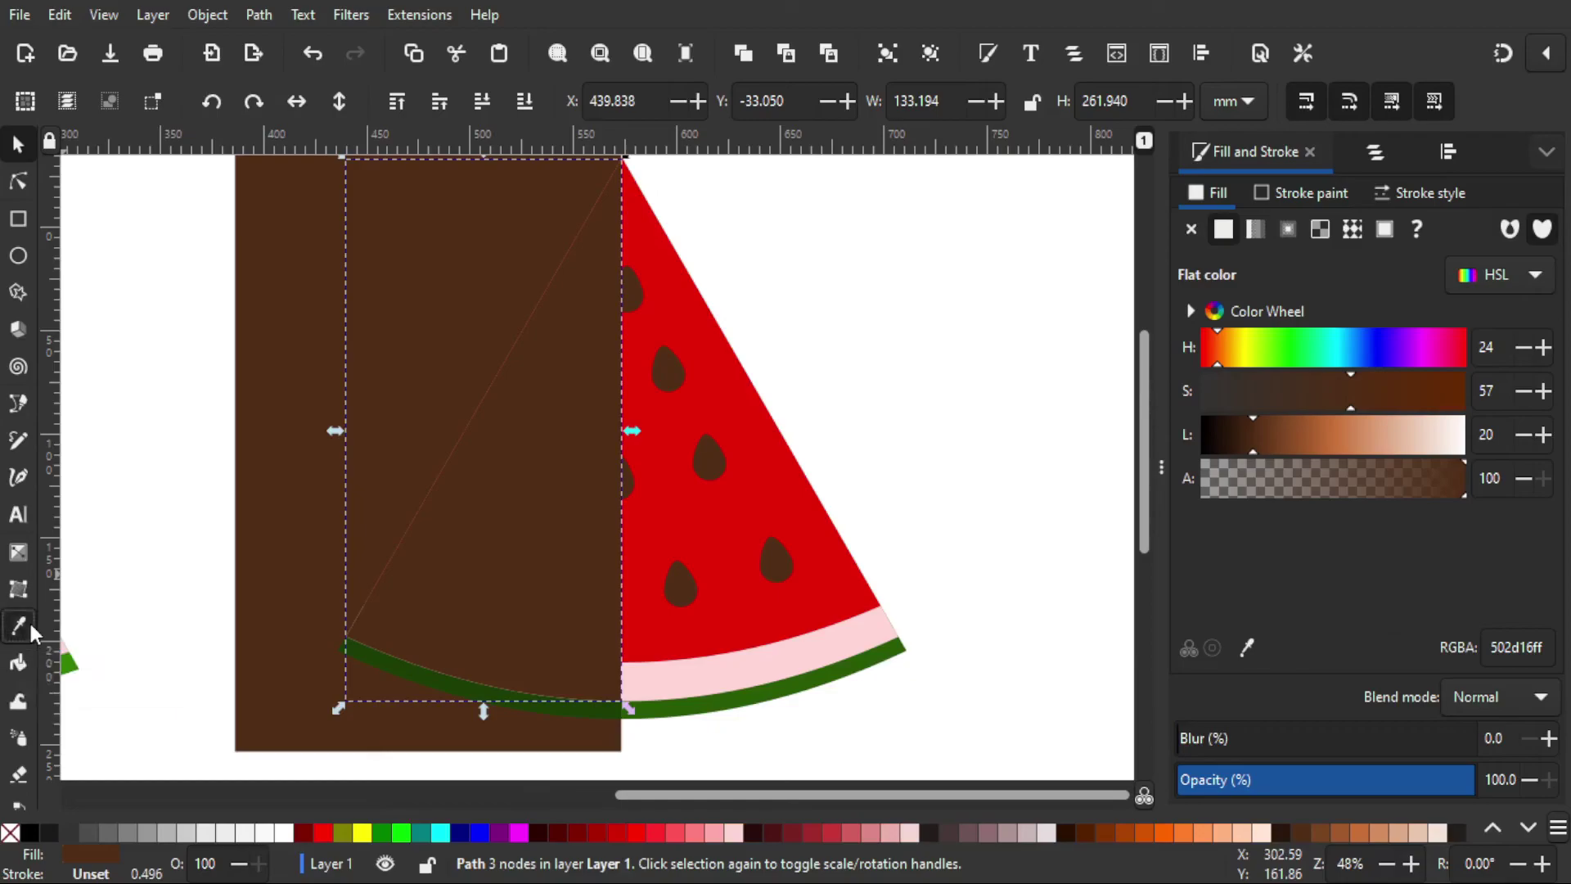
left_click(758, 678)
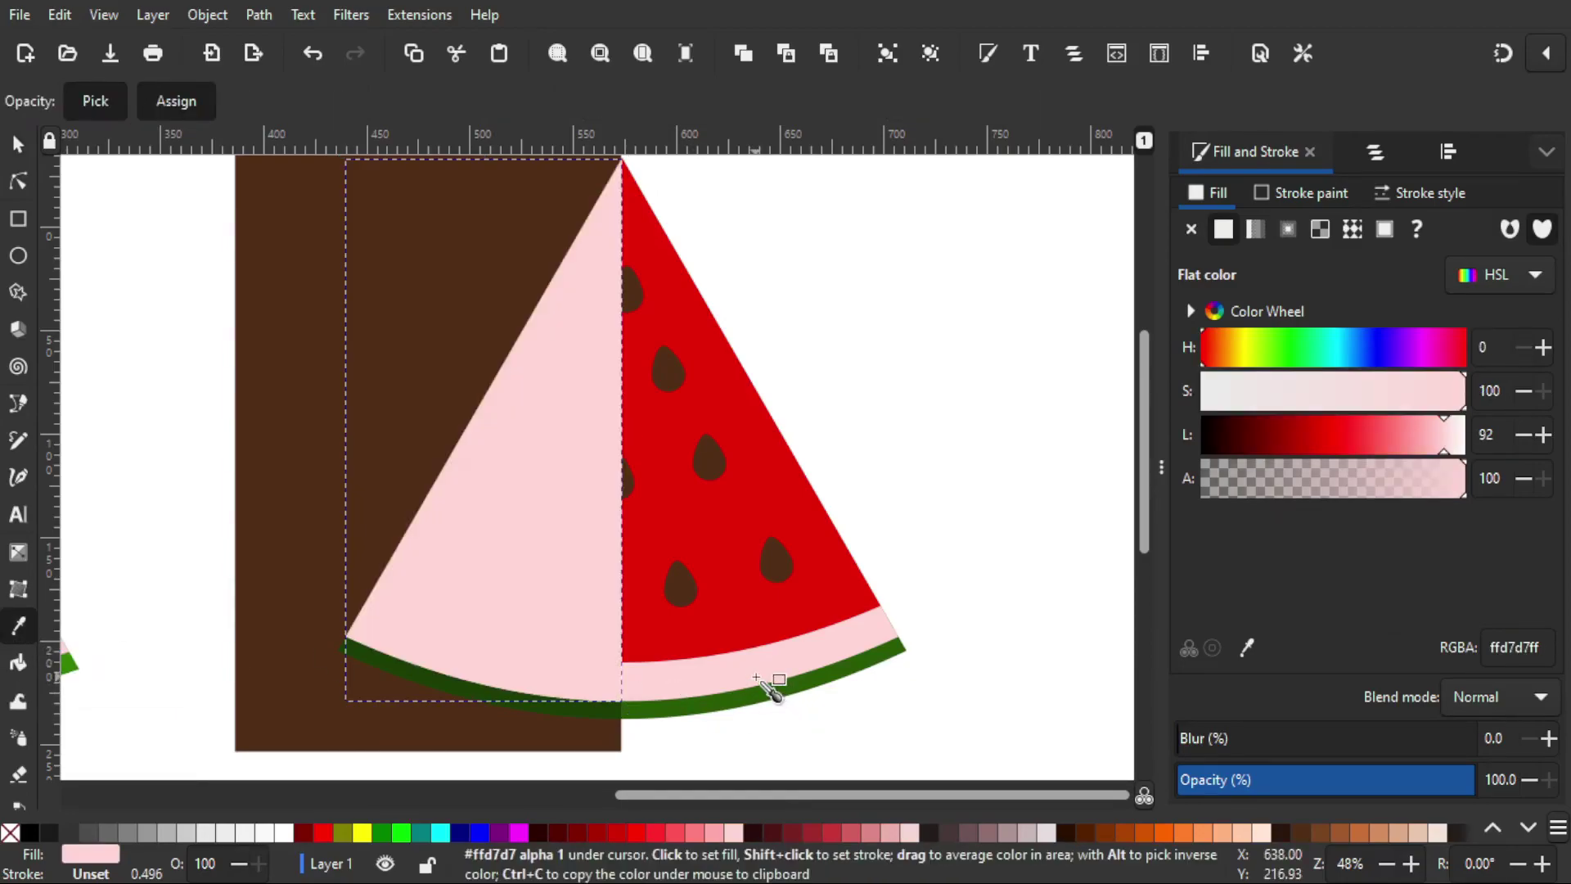
left_click(1523, 440)
left_click(1523, 439)
left_click(1523, 440)
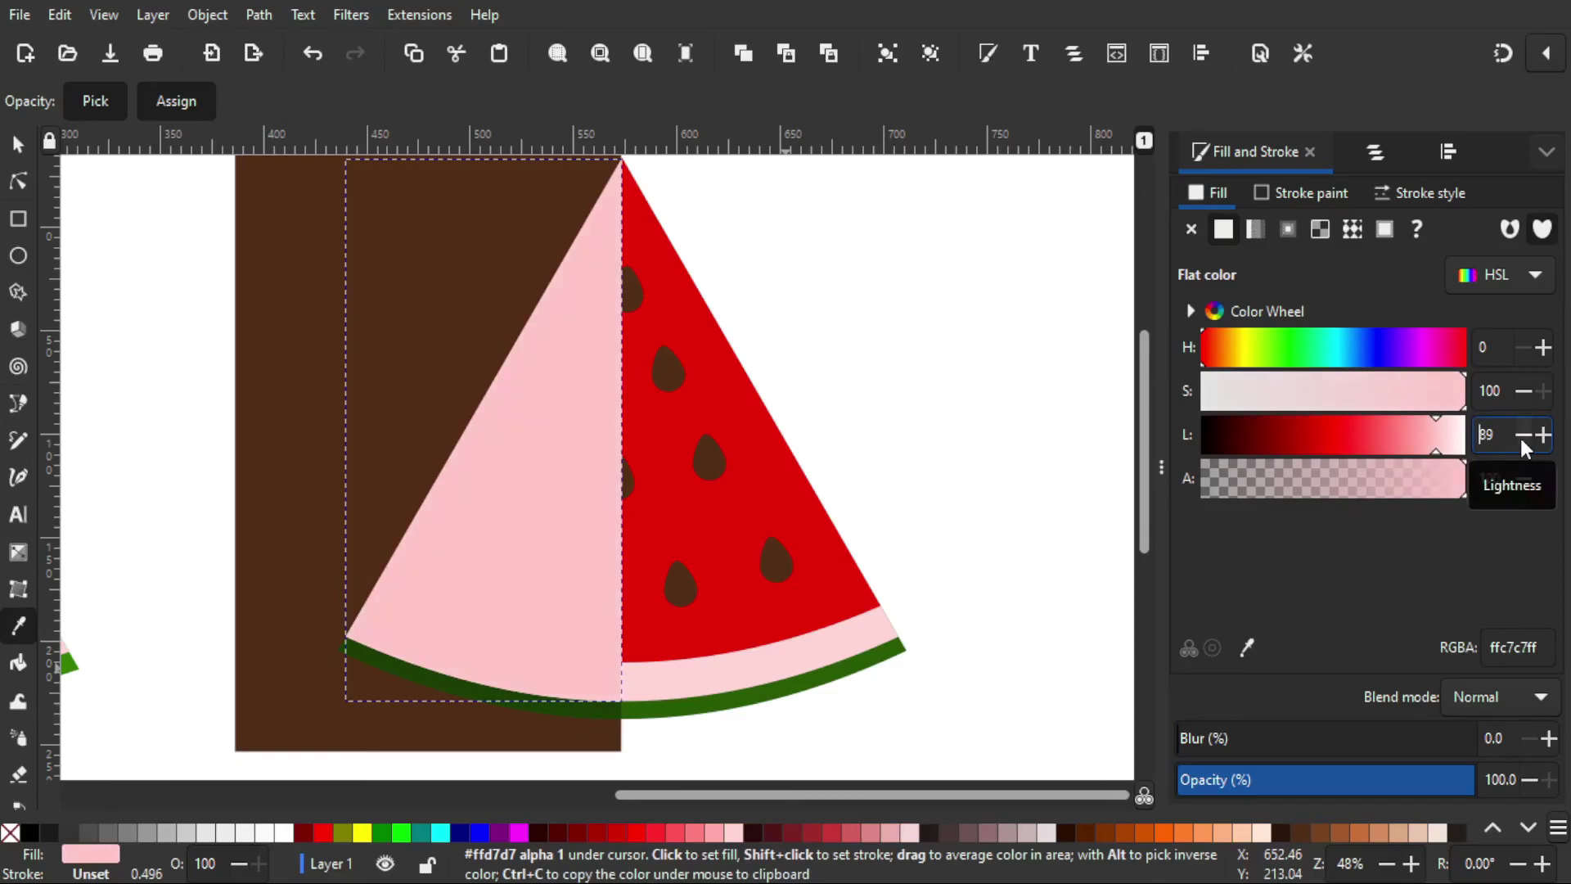
left_click(1523, 391)
left_click(1523, 391)
left_click(1523, 392)
left_click(1523, 391)
left_click(1523, 392)
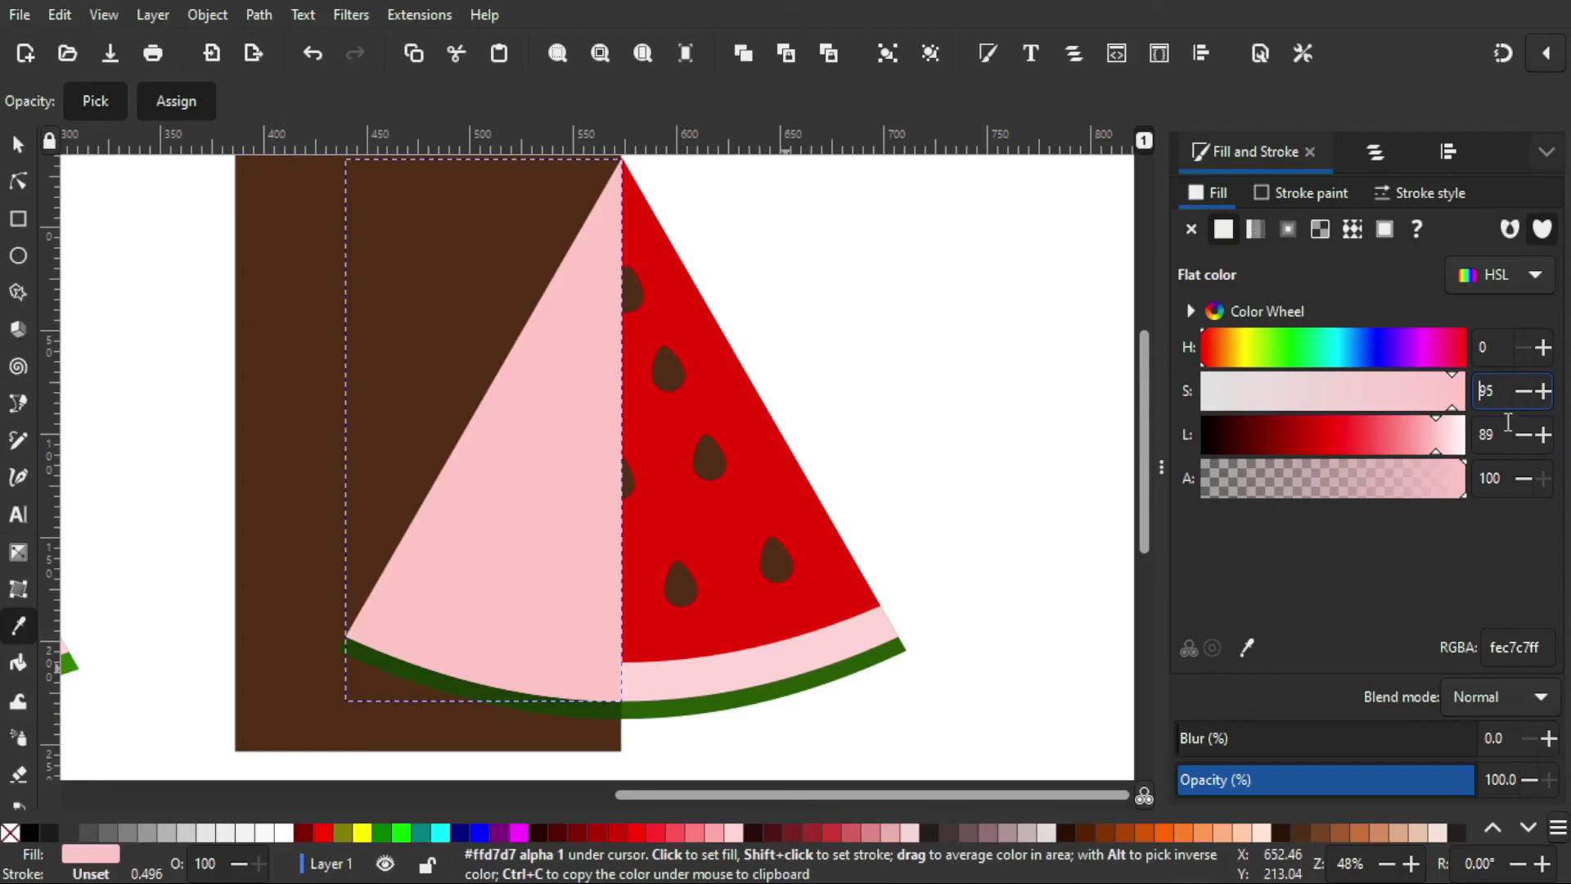
left_click(1523, 440)
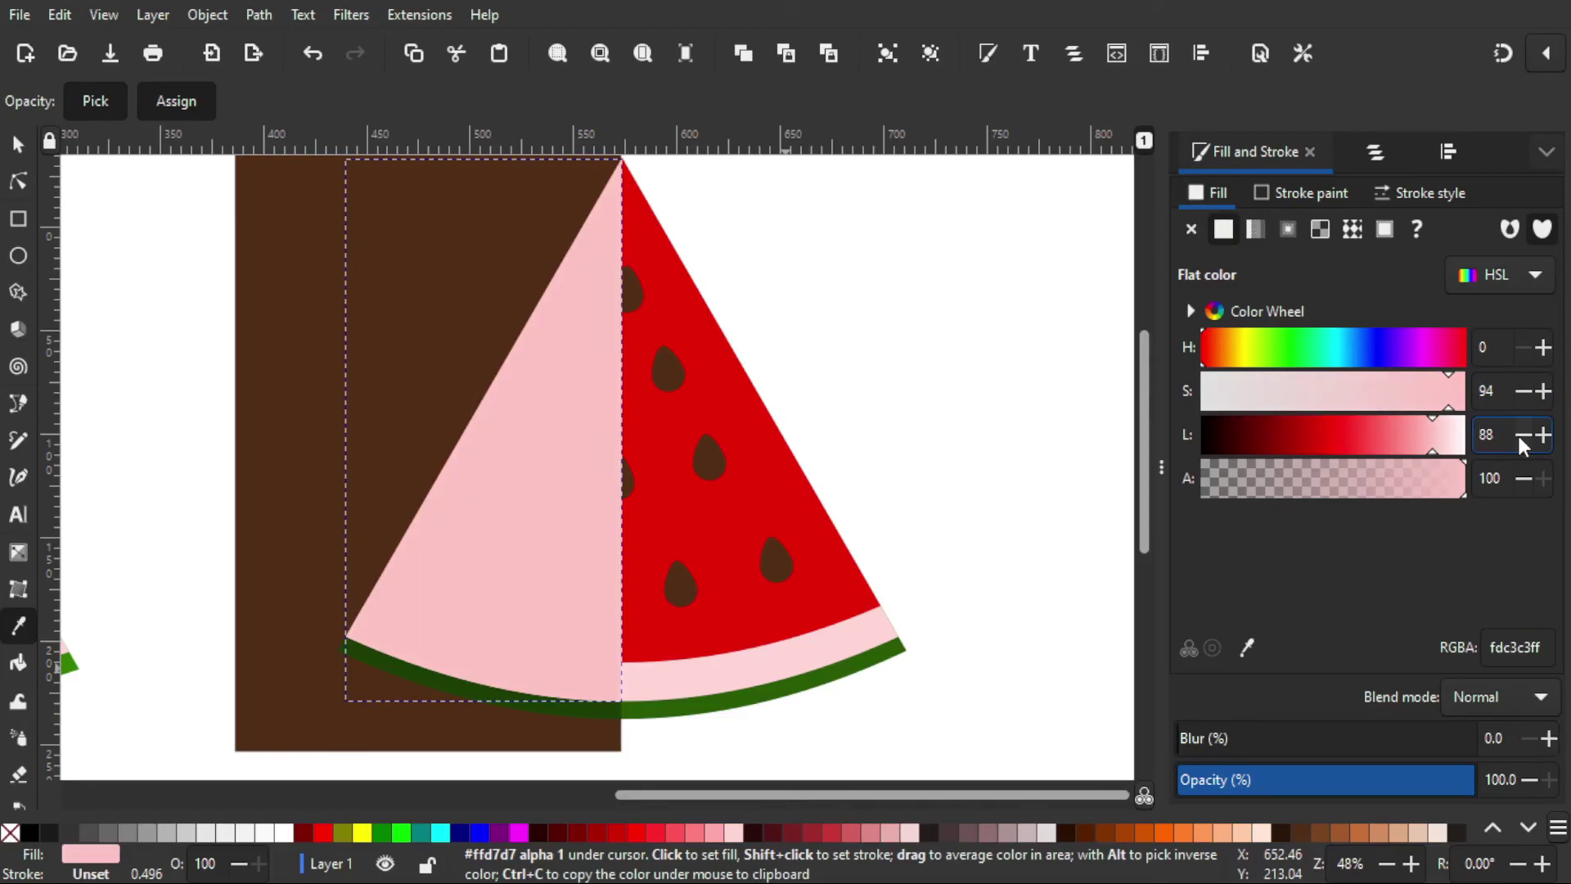
left_click(16, 148)
Lower the left rind piece two steps behind the red flesh and deselect
left_click(11, 147)
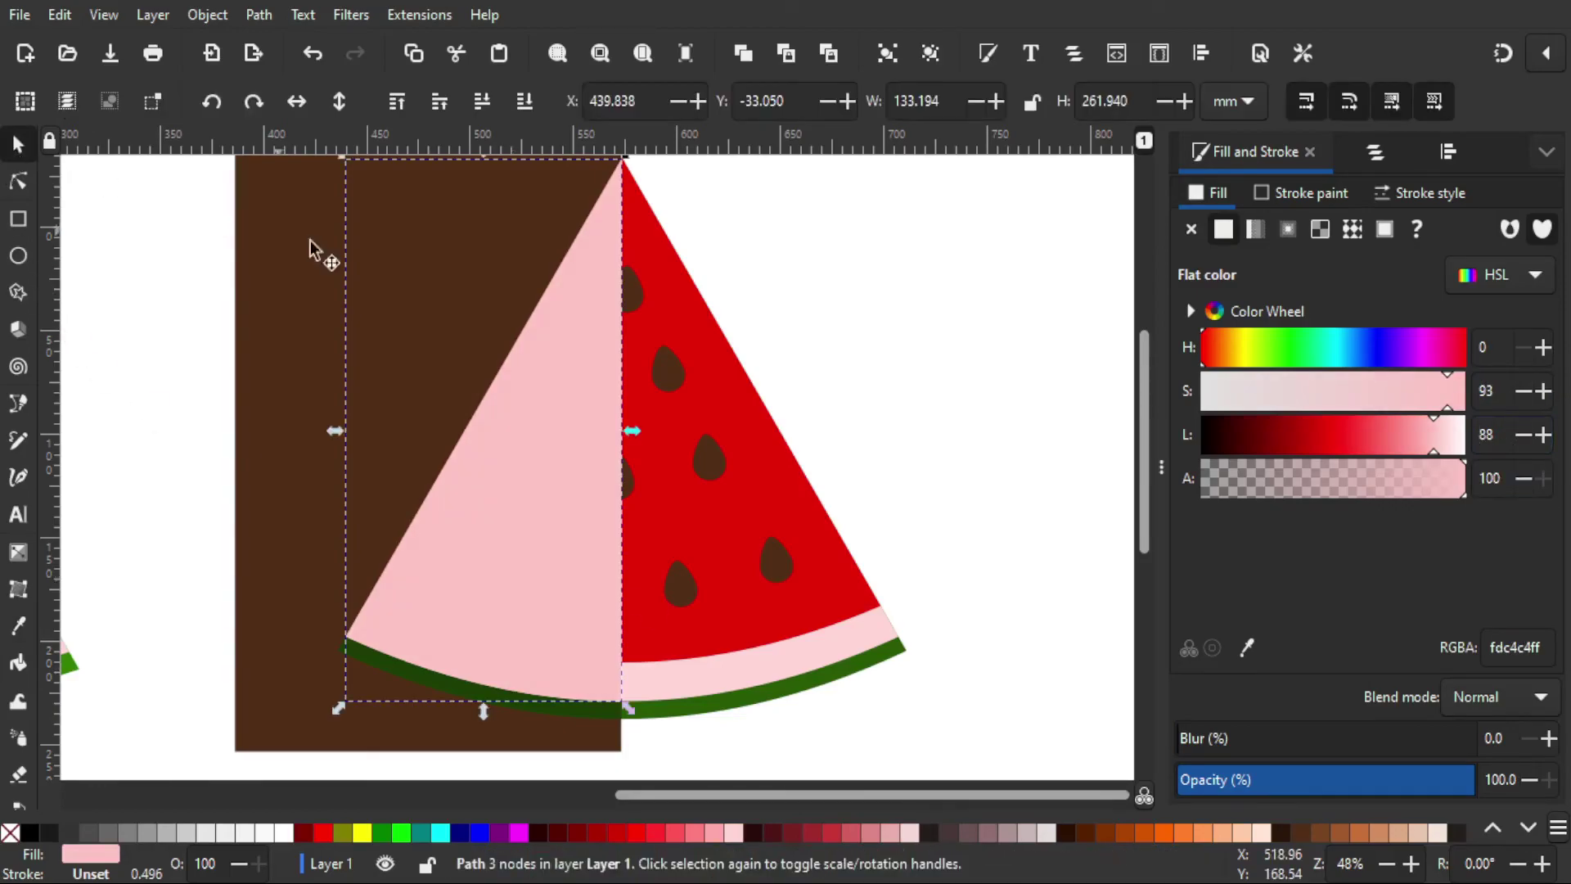
left_click(491, 96)
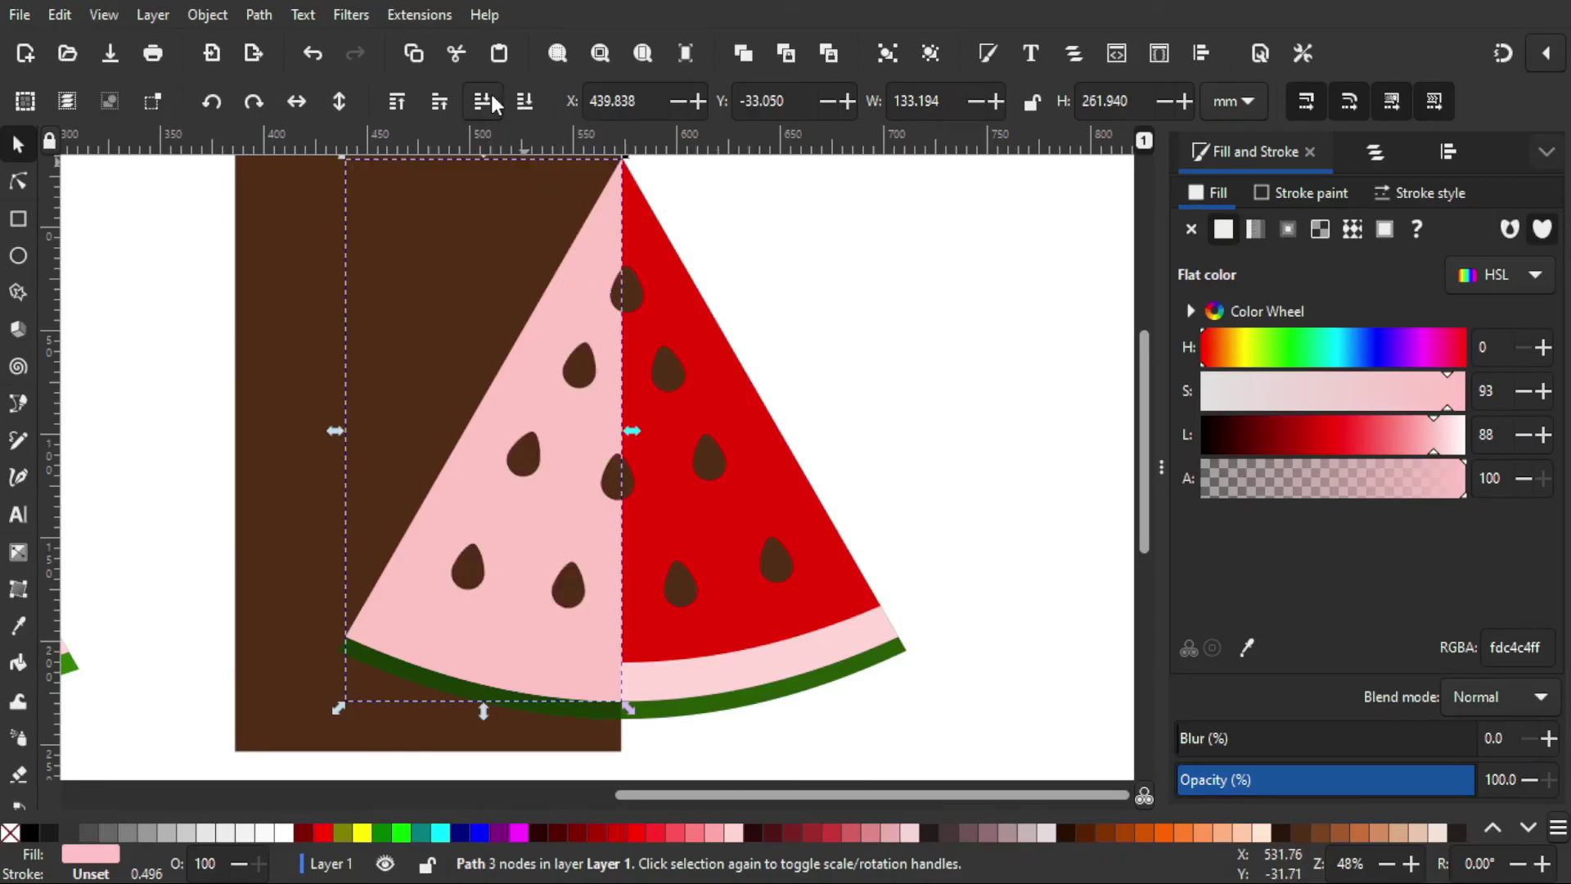
left_click(491, 96)
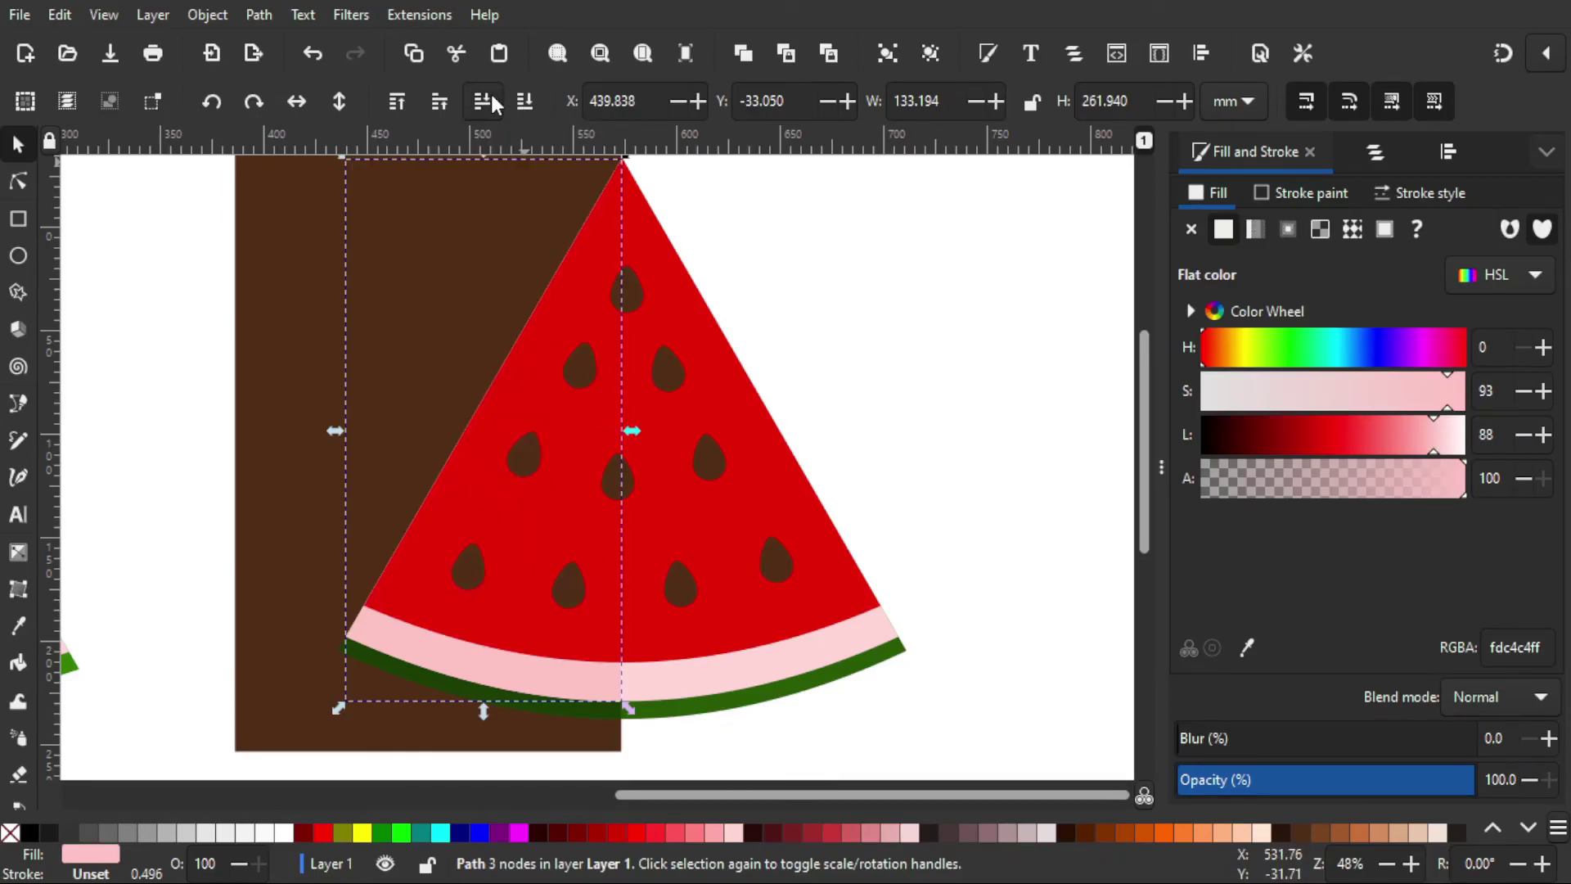
left_click(969, 403)
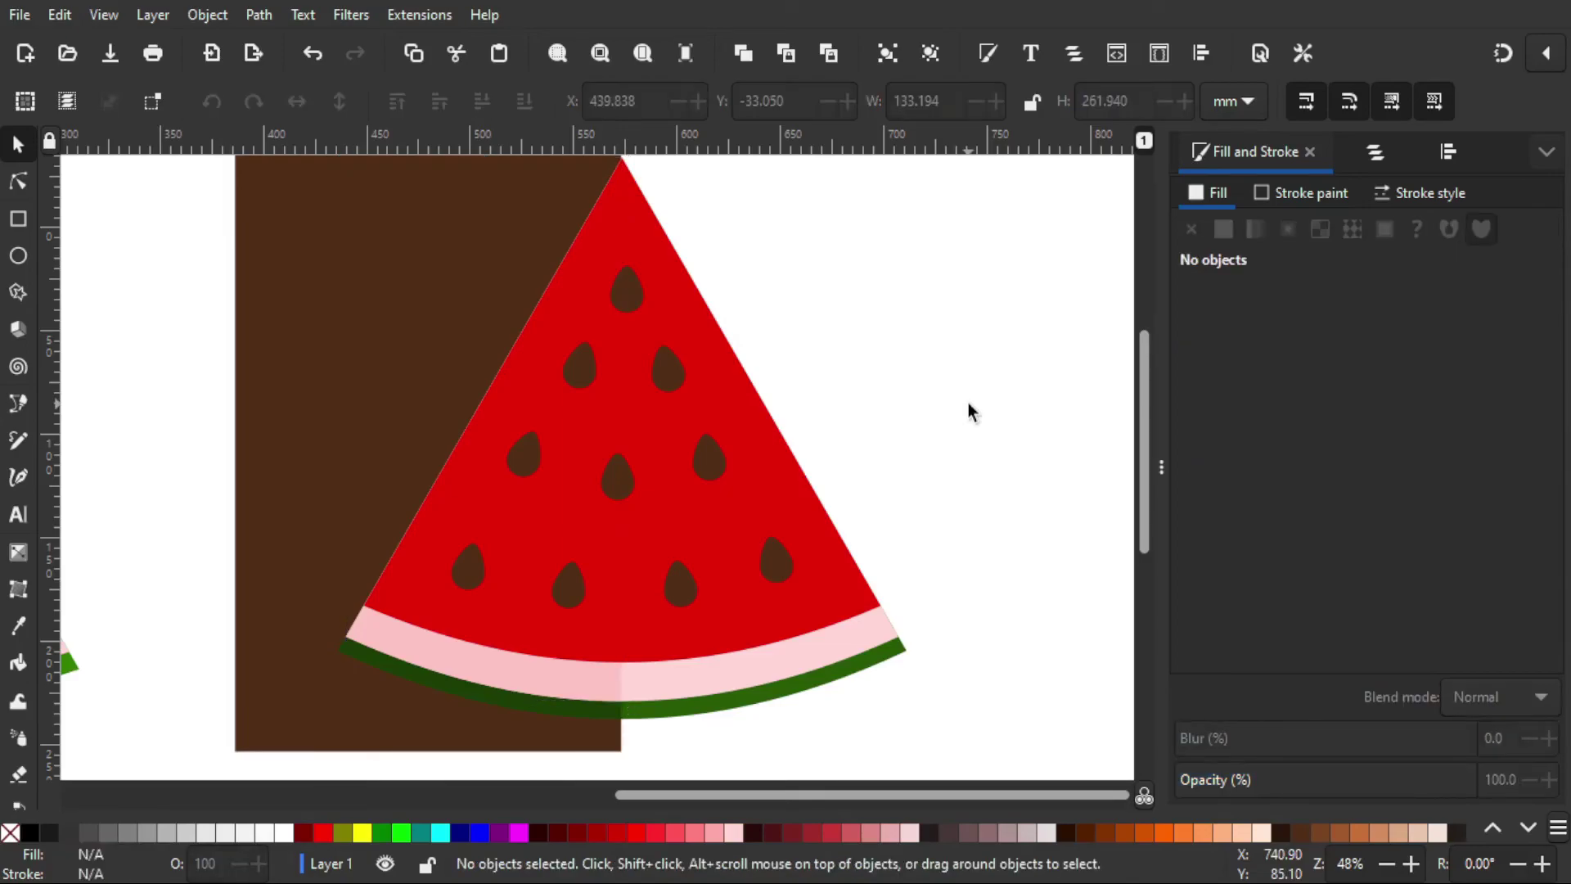
Raise the rectangle and red flesh, then intersect them to keep the flesh's left half
left_click(284, 311)
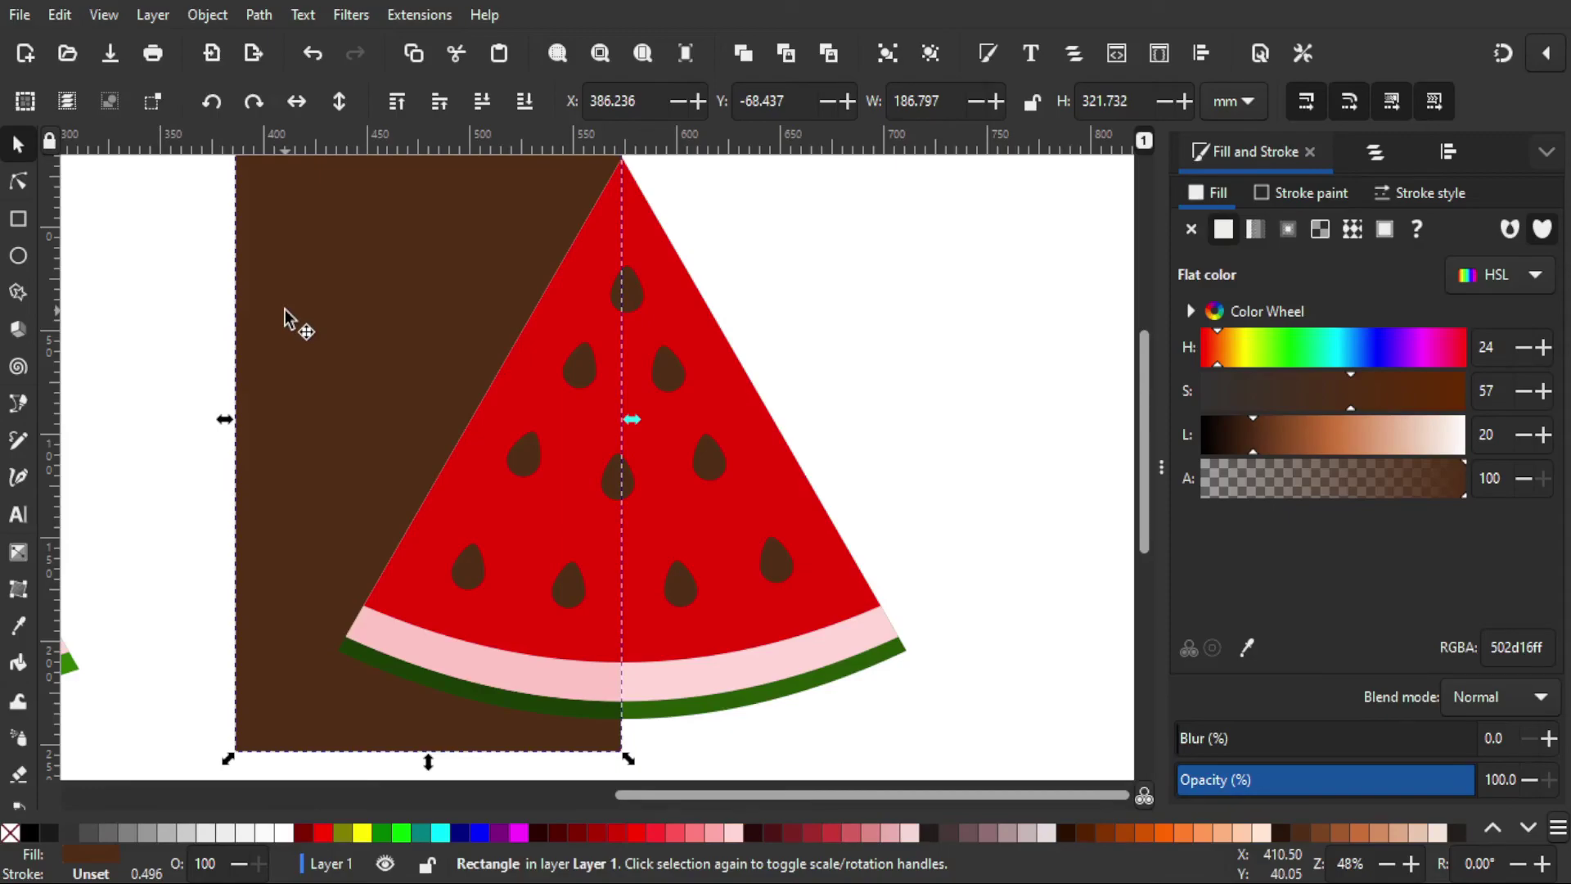
key("Home")
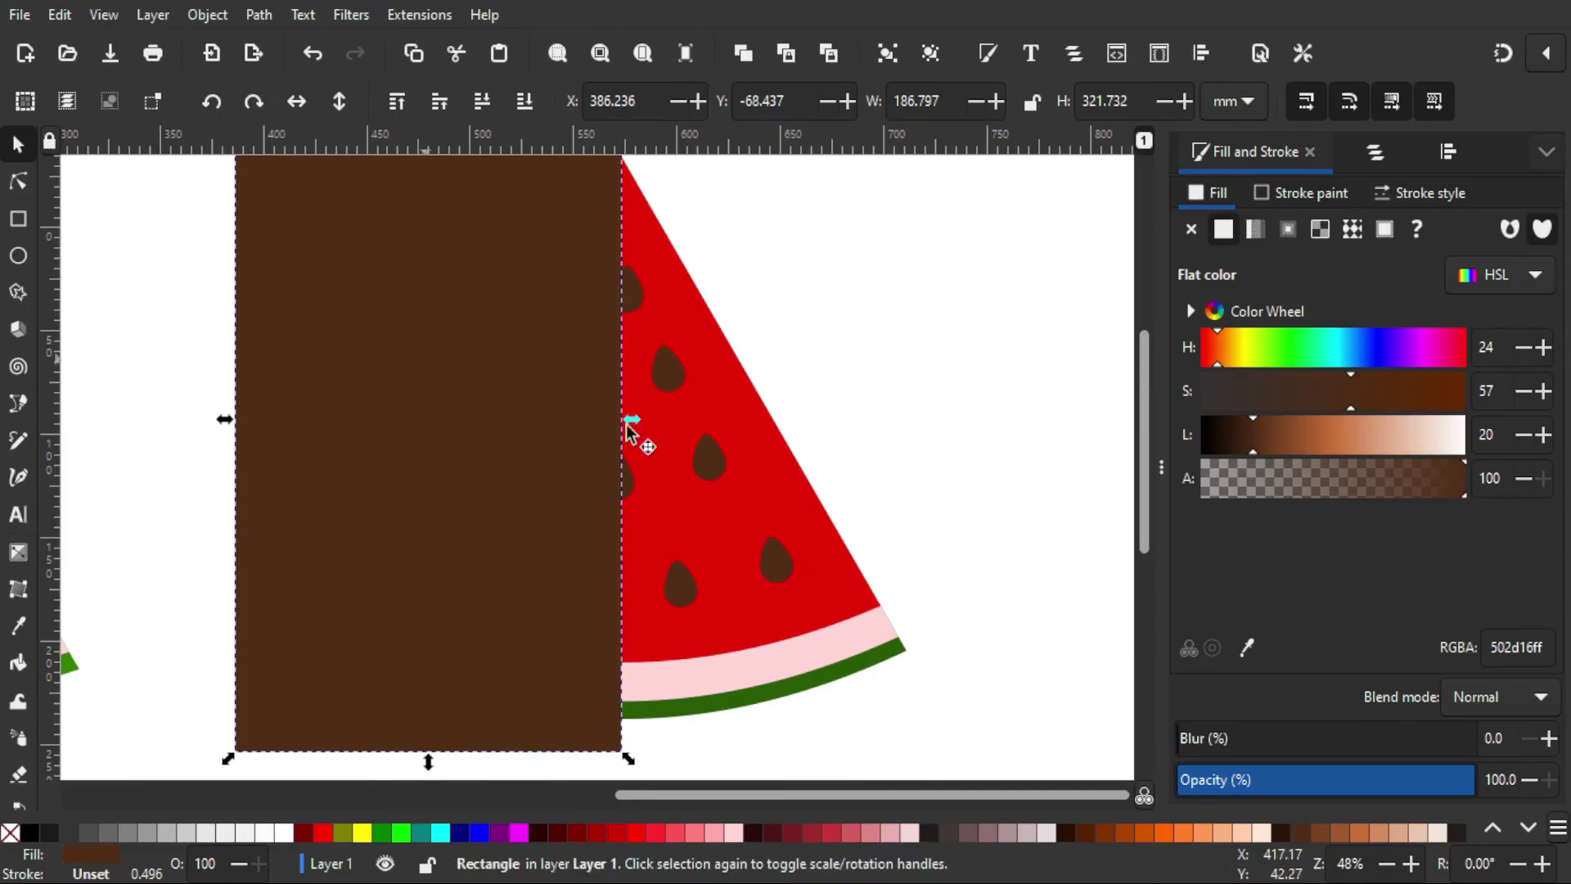
left_click(849, 583)
key("Home")
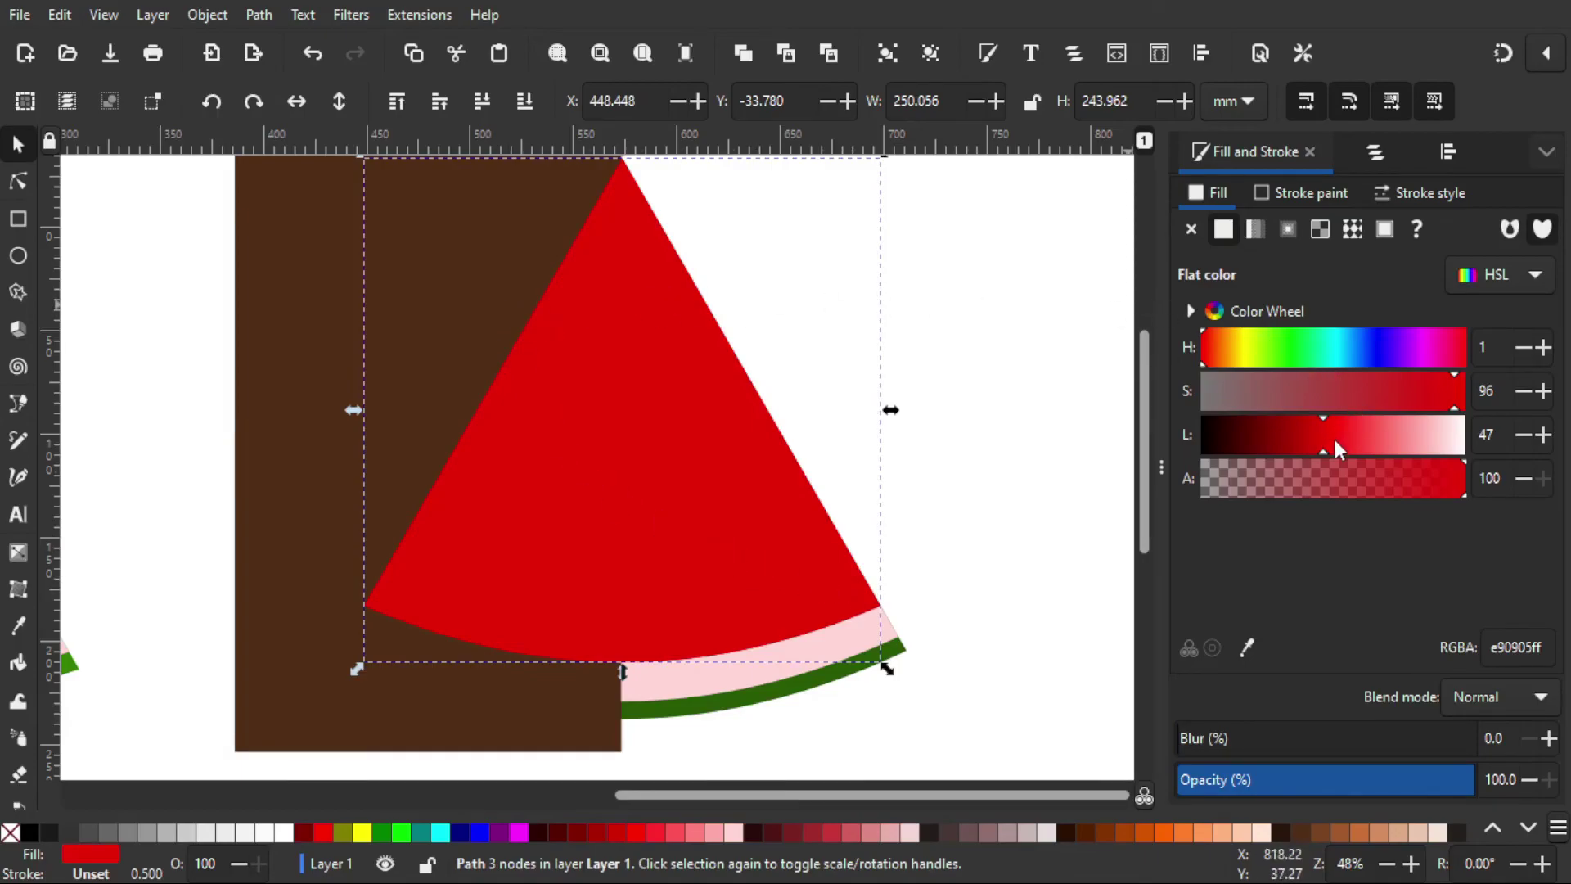
left_click(308, 296, "shift")
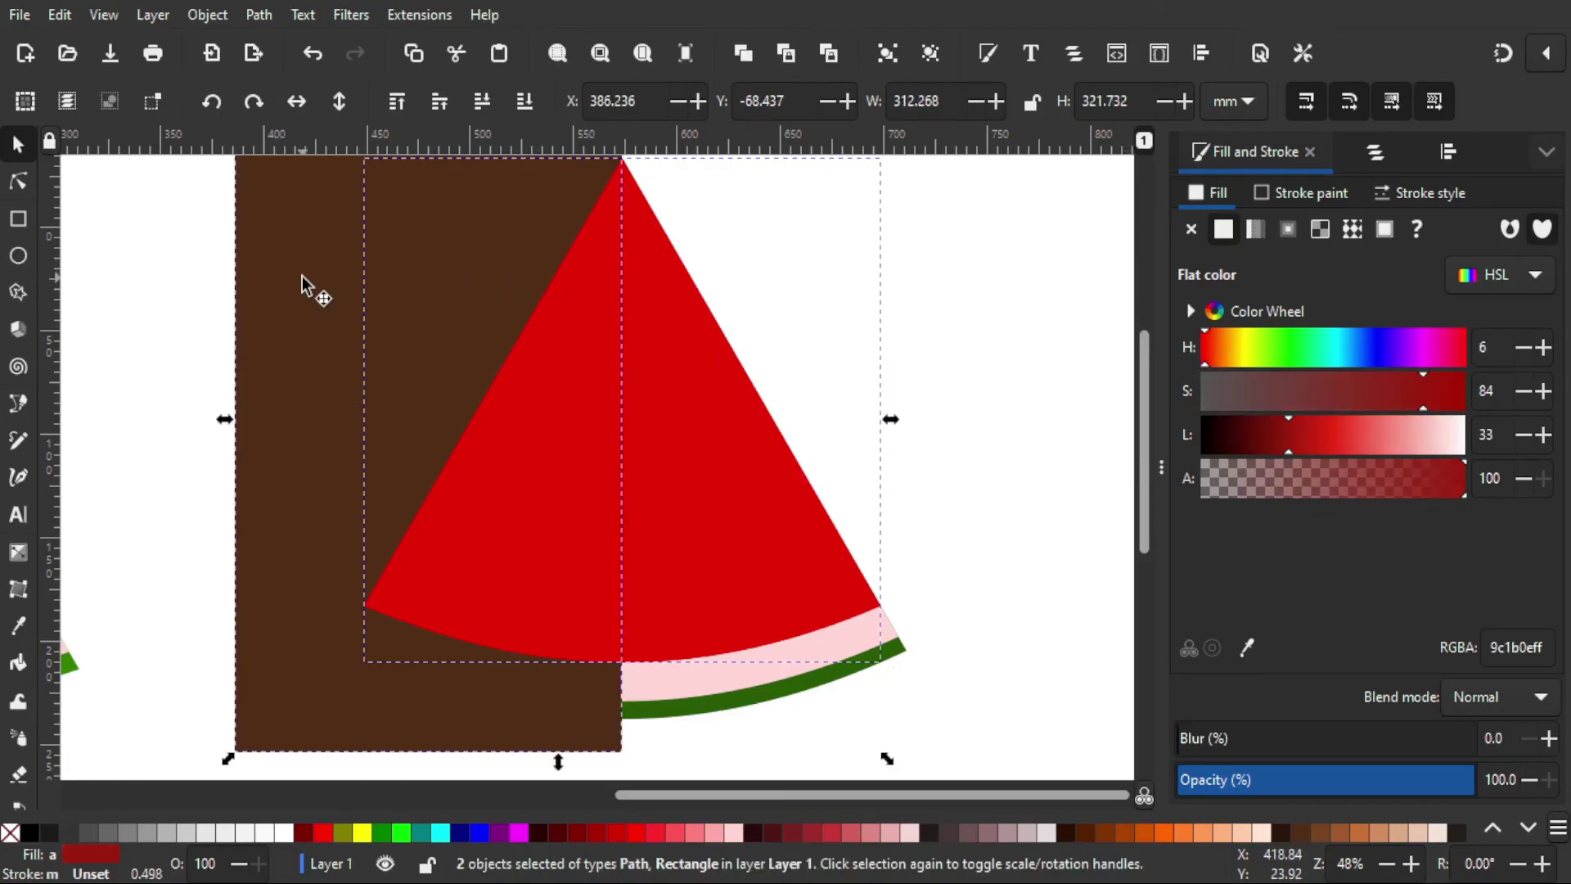
left_click(257, 15)
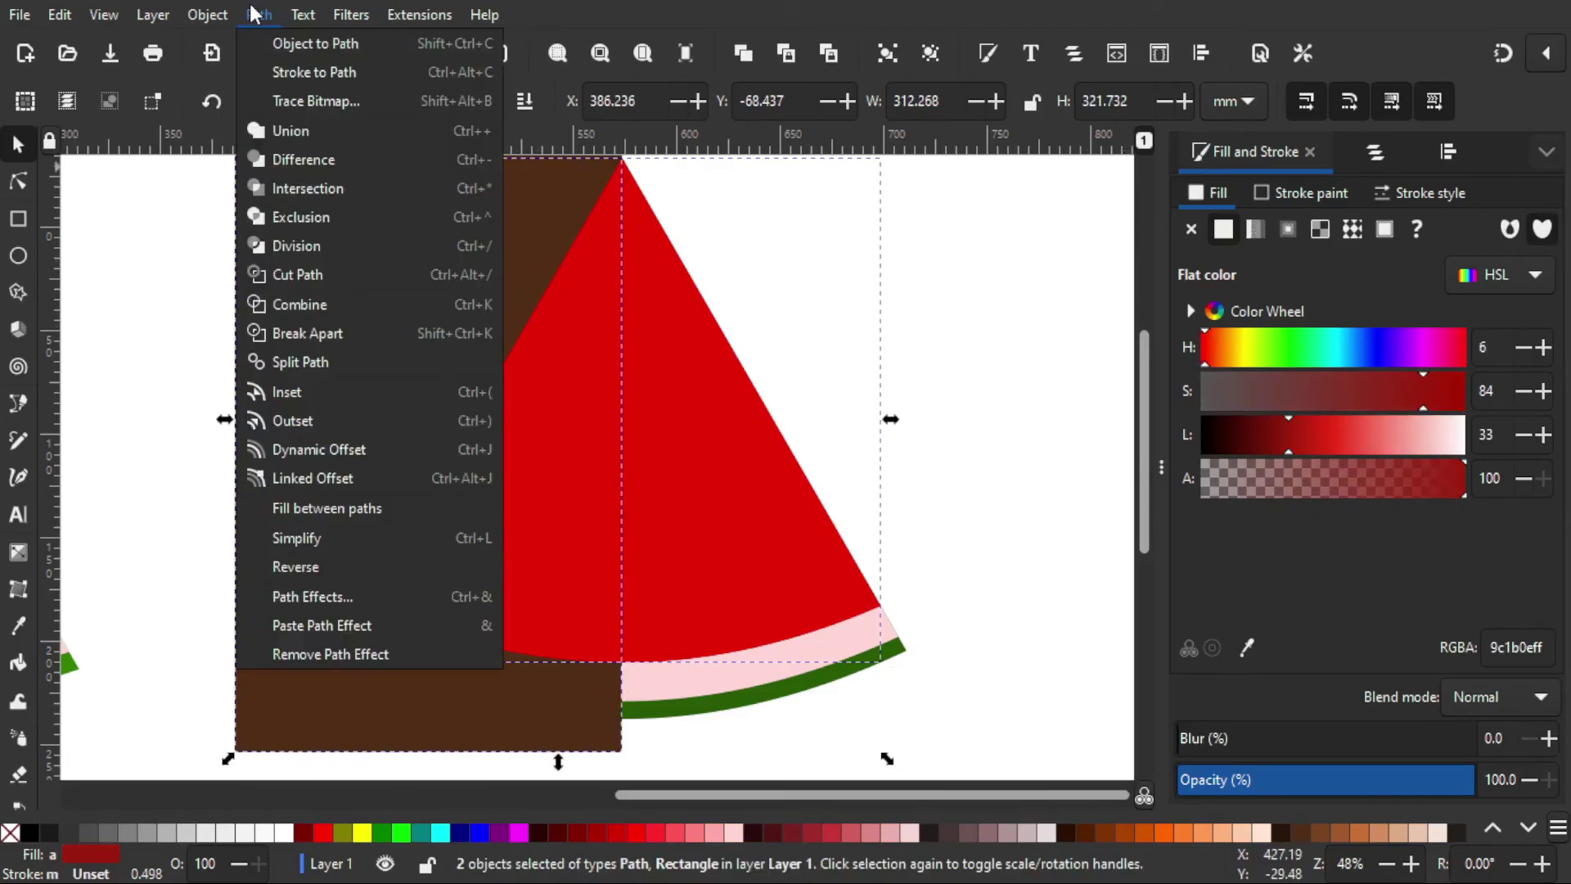
left_click(292, 189)
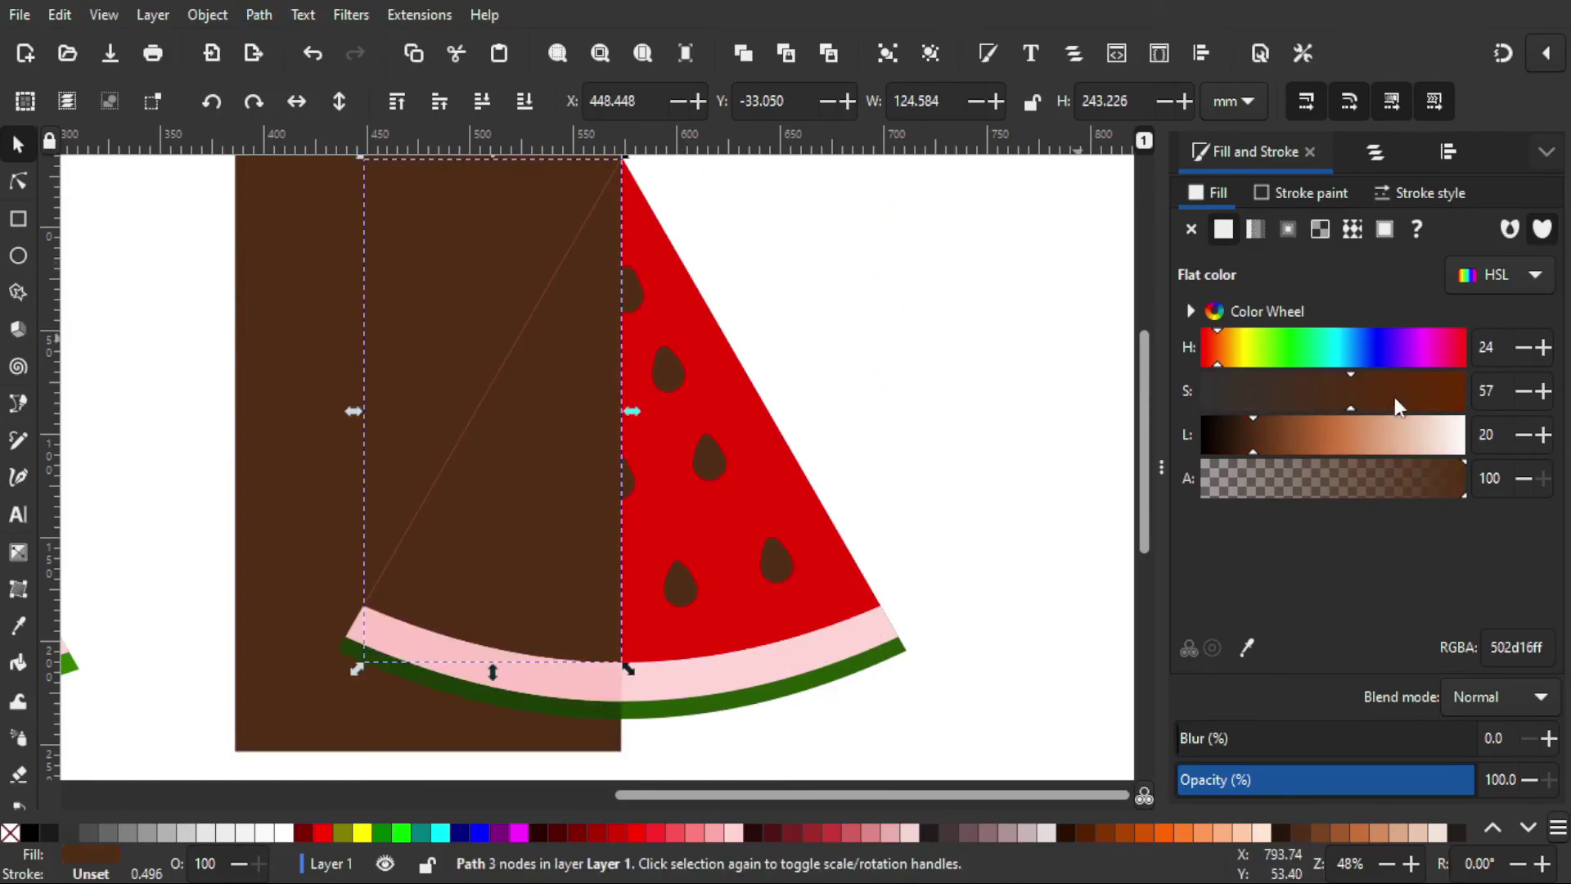
Colour the flesh piece with the flesh red, darken it to #c20905, and lower it one step beneath the seeds
left_click(18, 626)
left_click(760, 500)
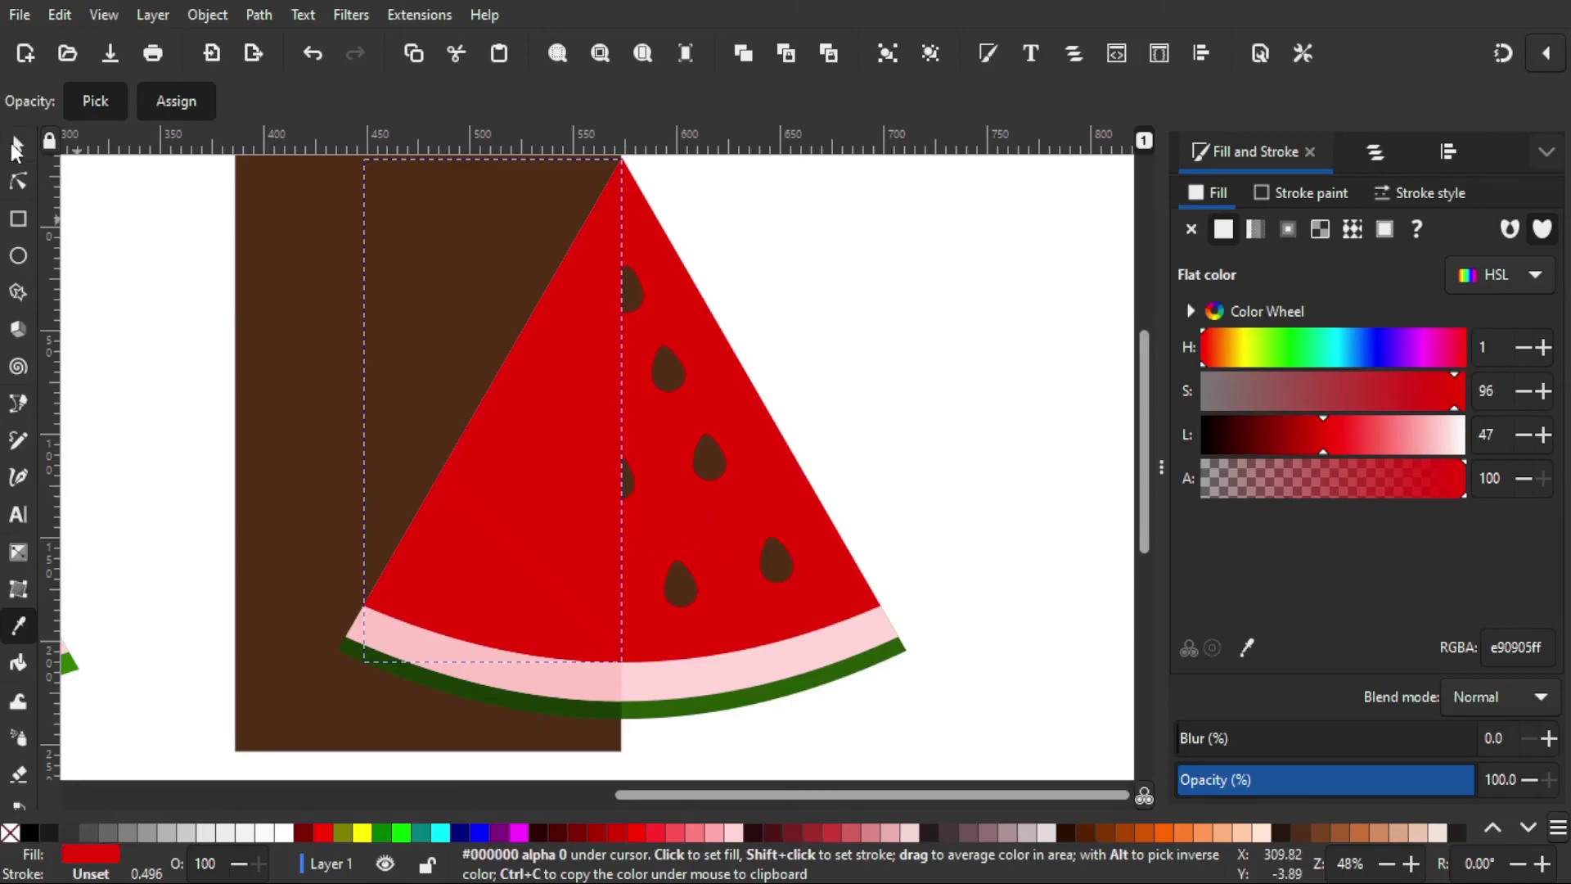
left_click(18, 144)
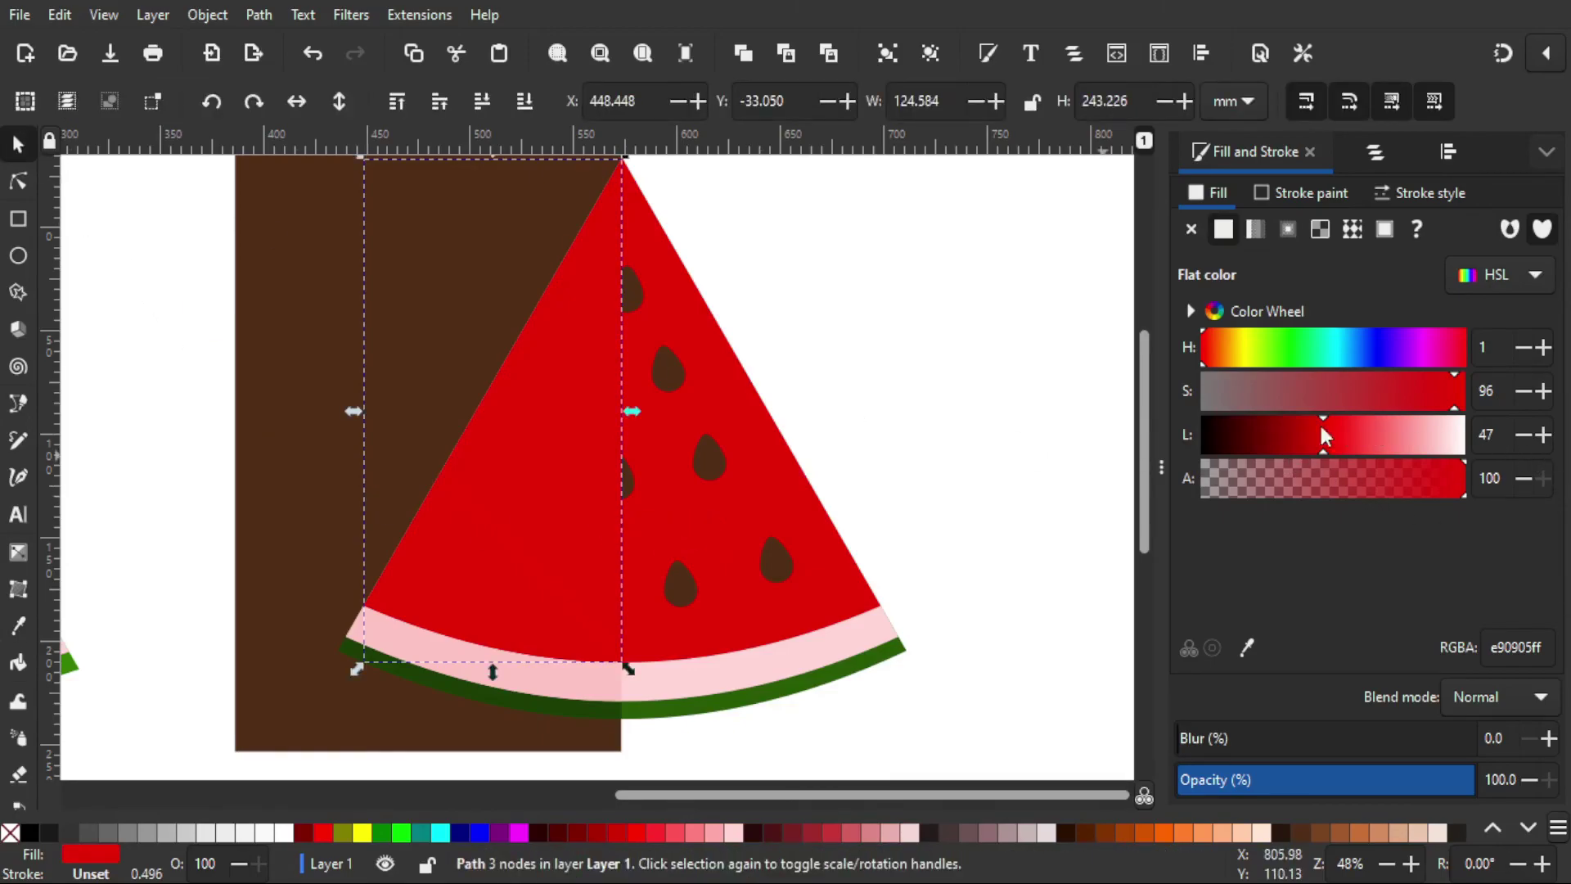
left_click(1524, 434)
left_click(1524, 434)
left_click(1524, 434)
left_click(1524, 434)
left_click(1524, 434)
left_click(1523, 434)
left_click(1524, 434)
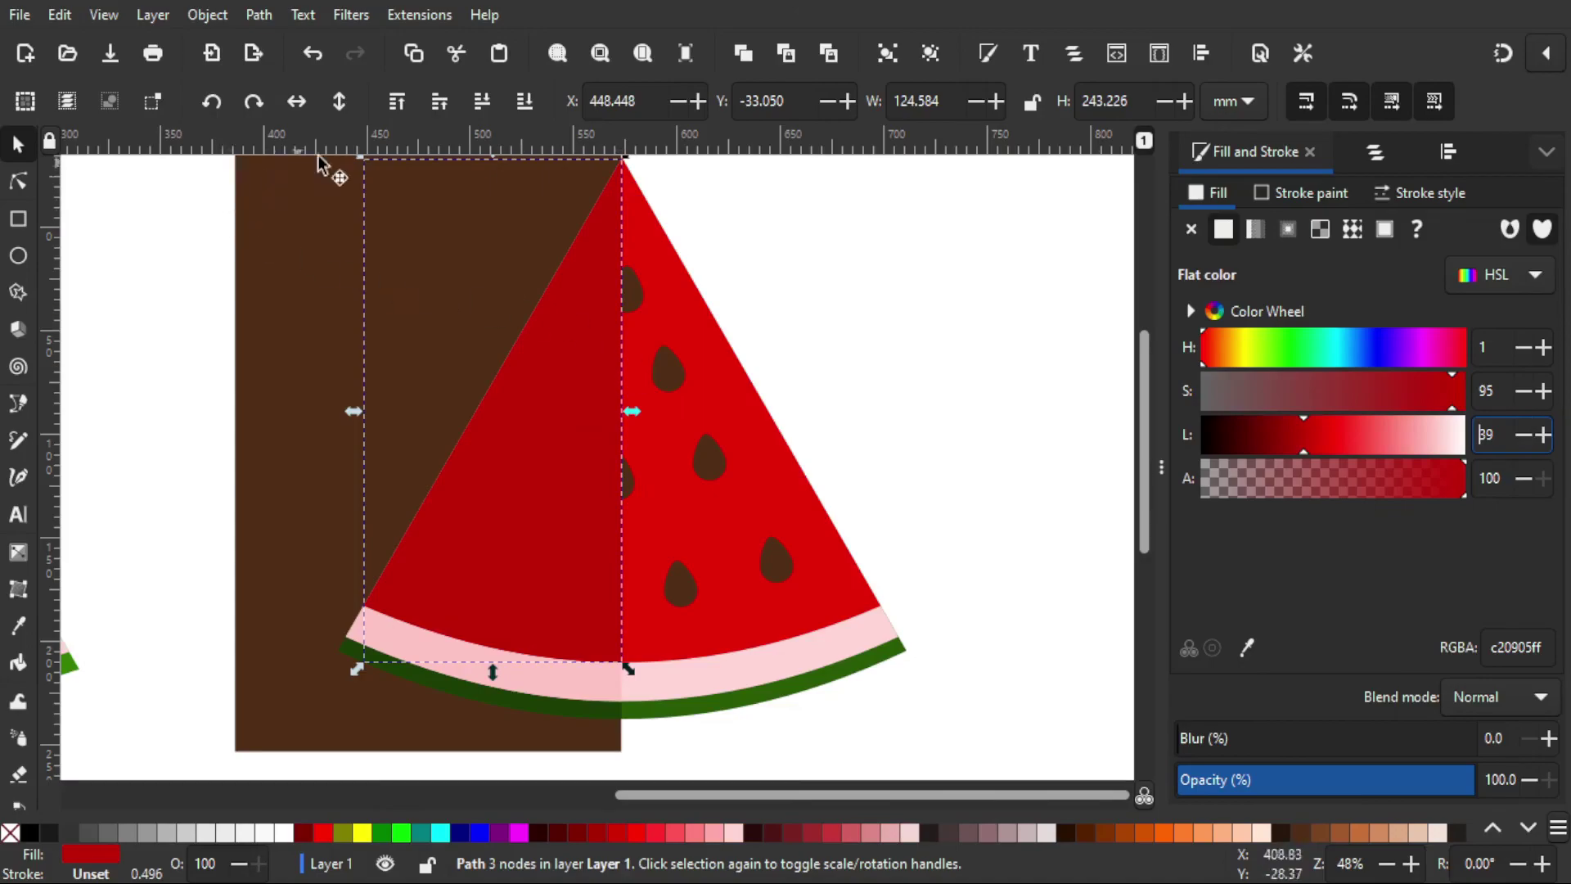
left_click(483, 102)
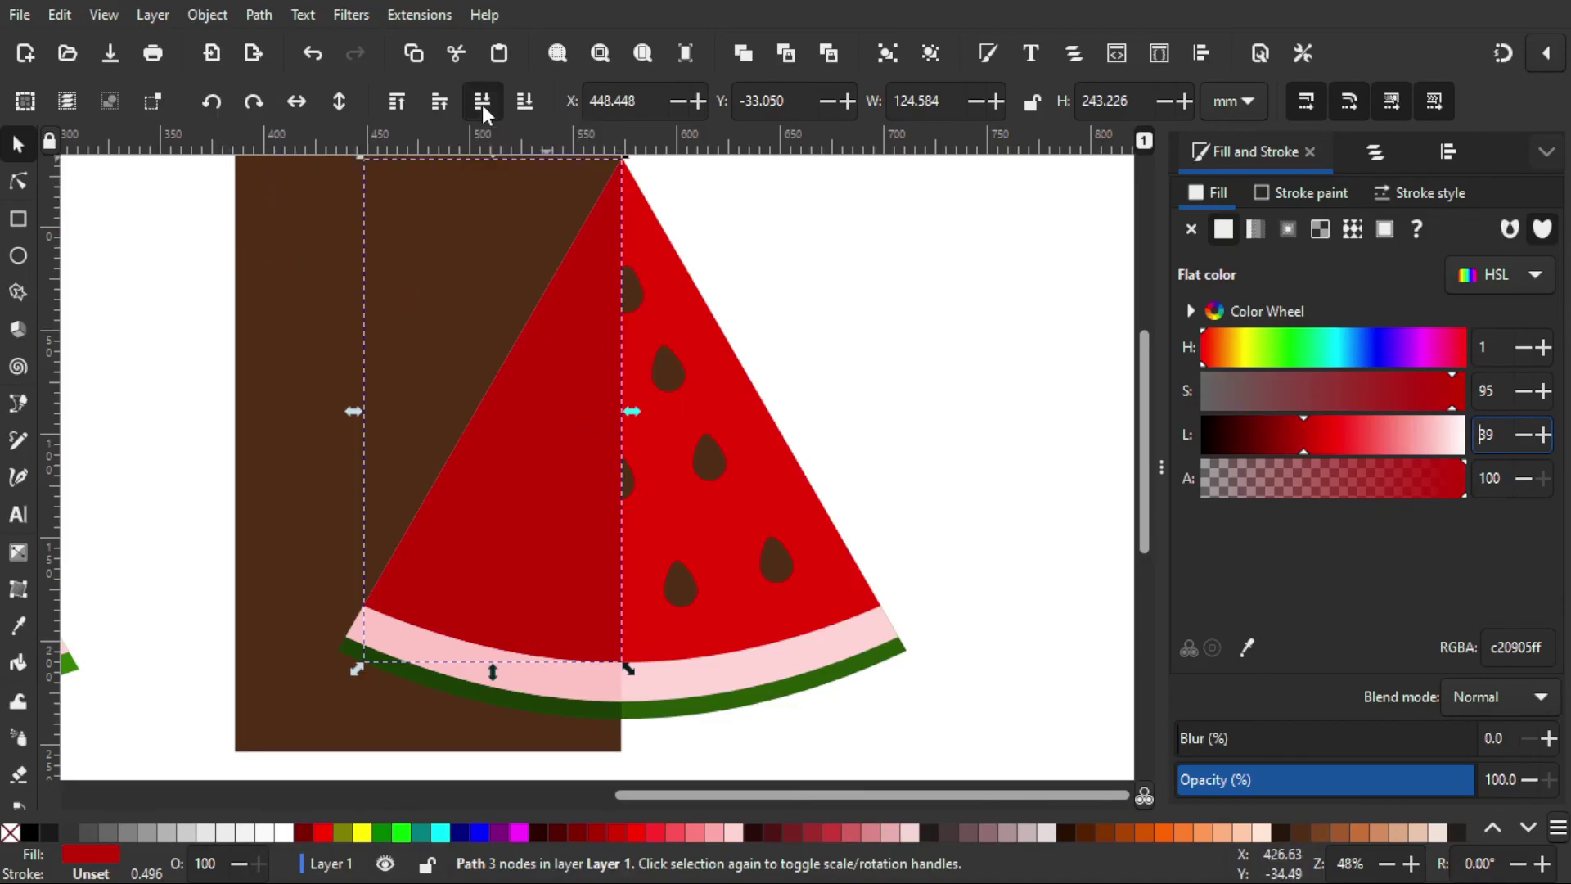
left_click(966, 431)
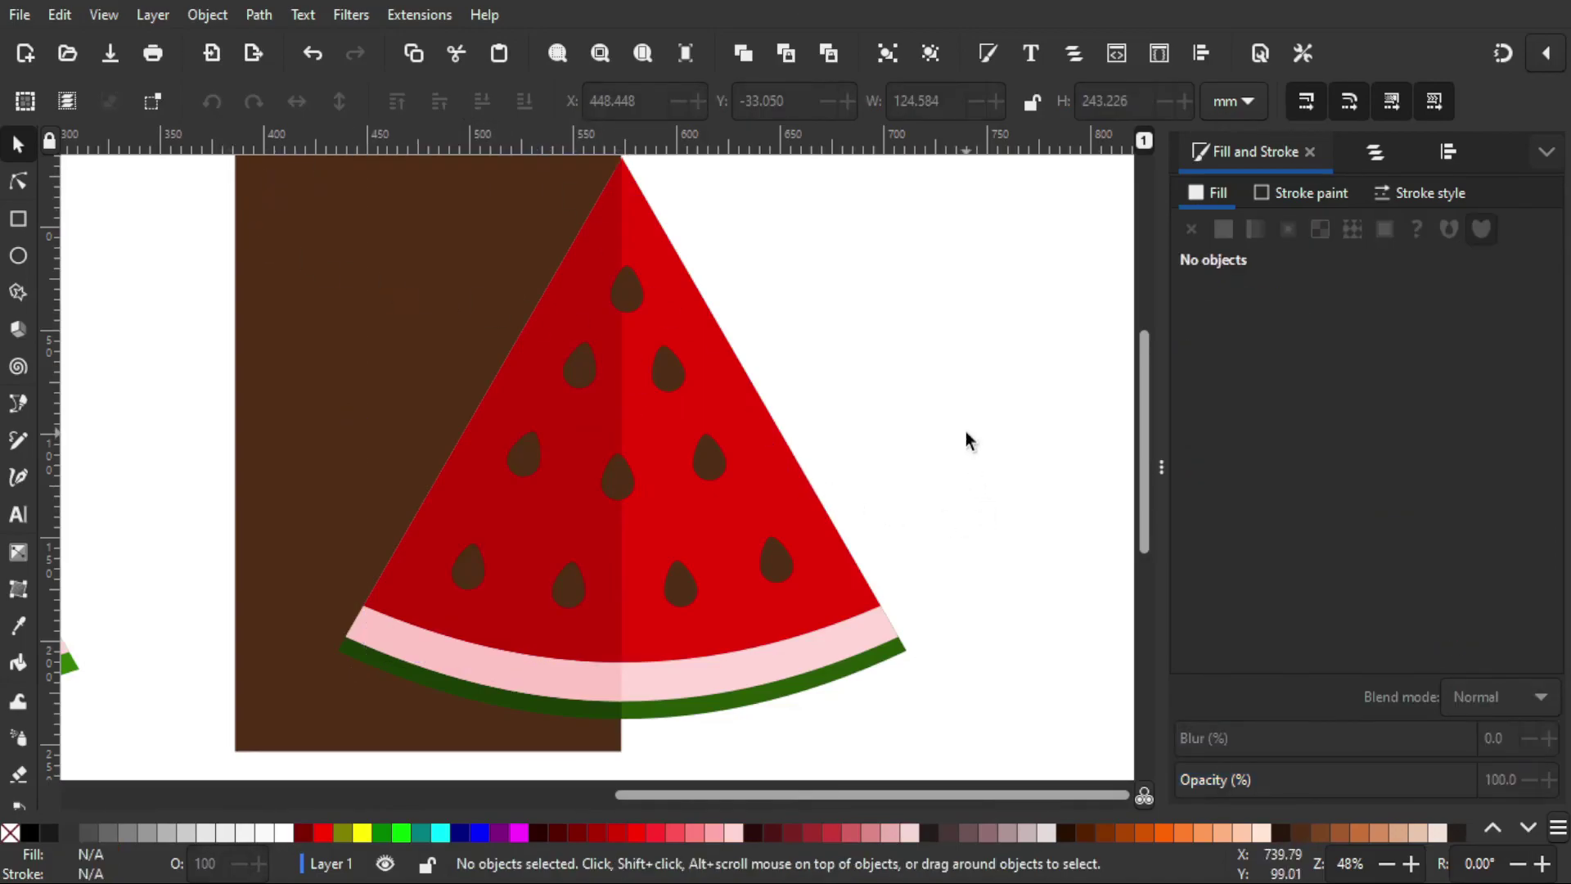
Delete the brown helper rectangle and recentre the view on the slice
left_click(324, 421)
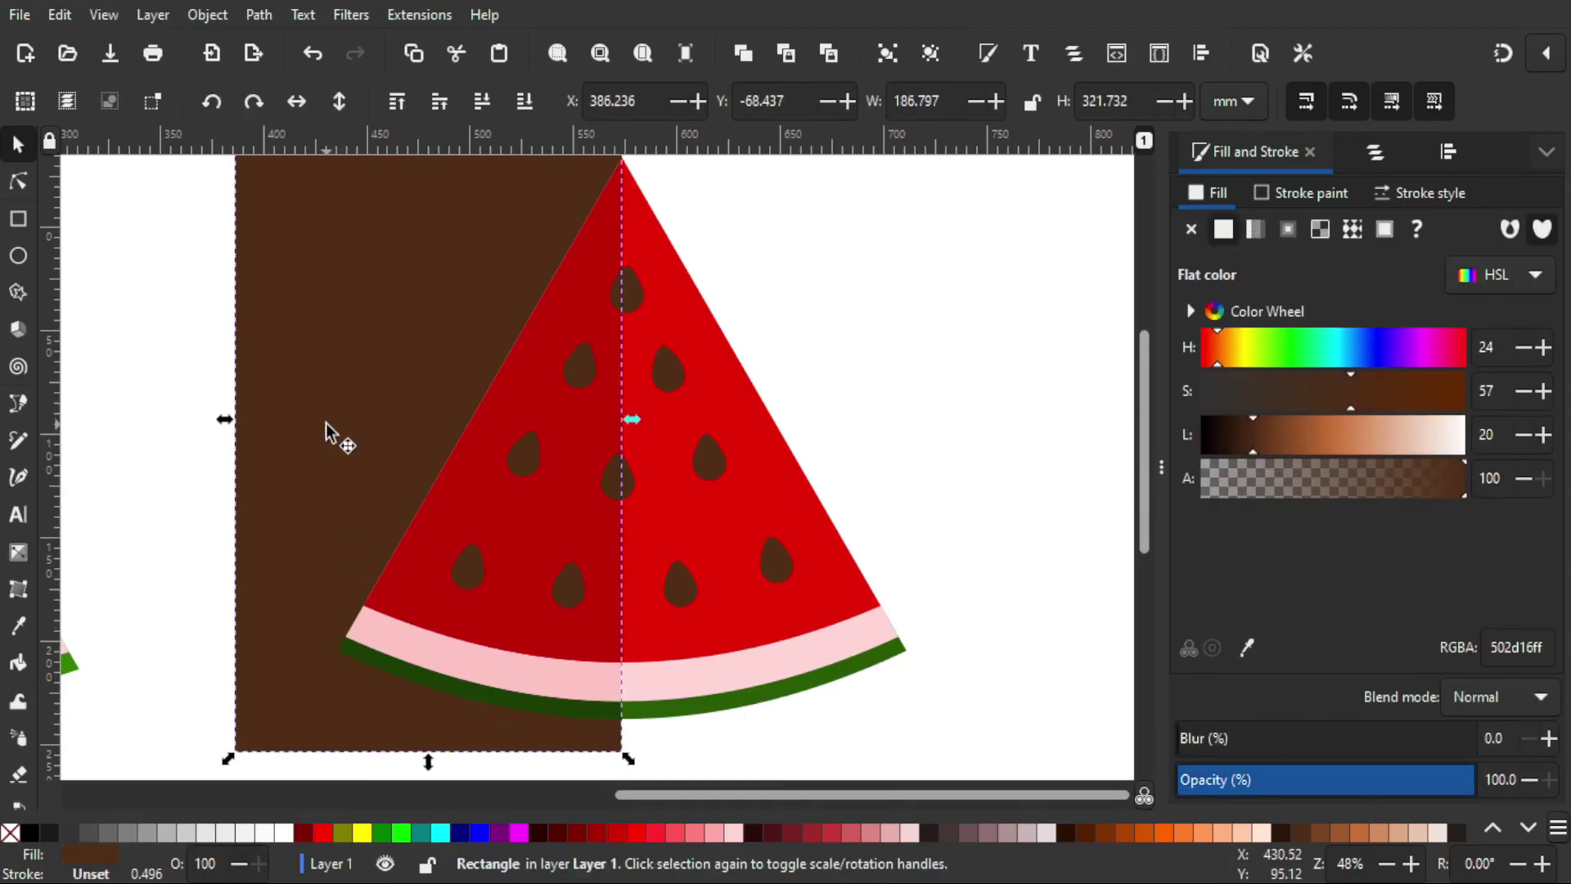
key("Delete")
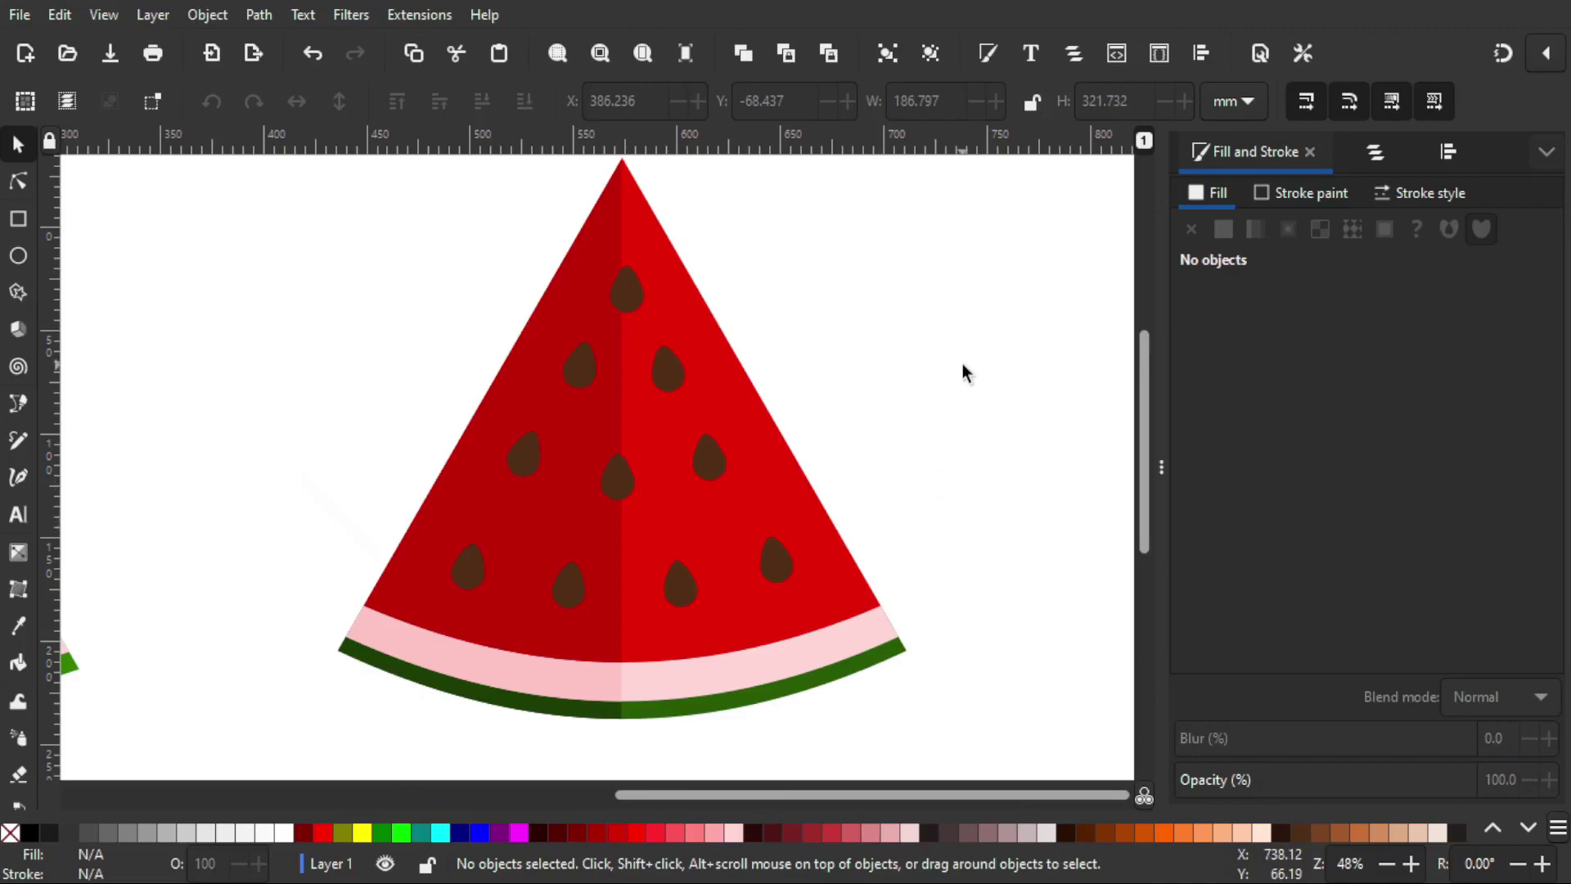
left_click_drag(955, 368, 915, 406)
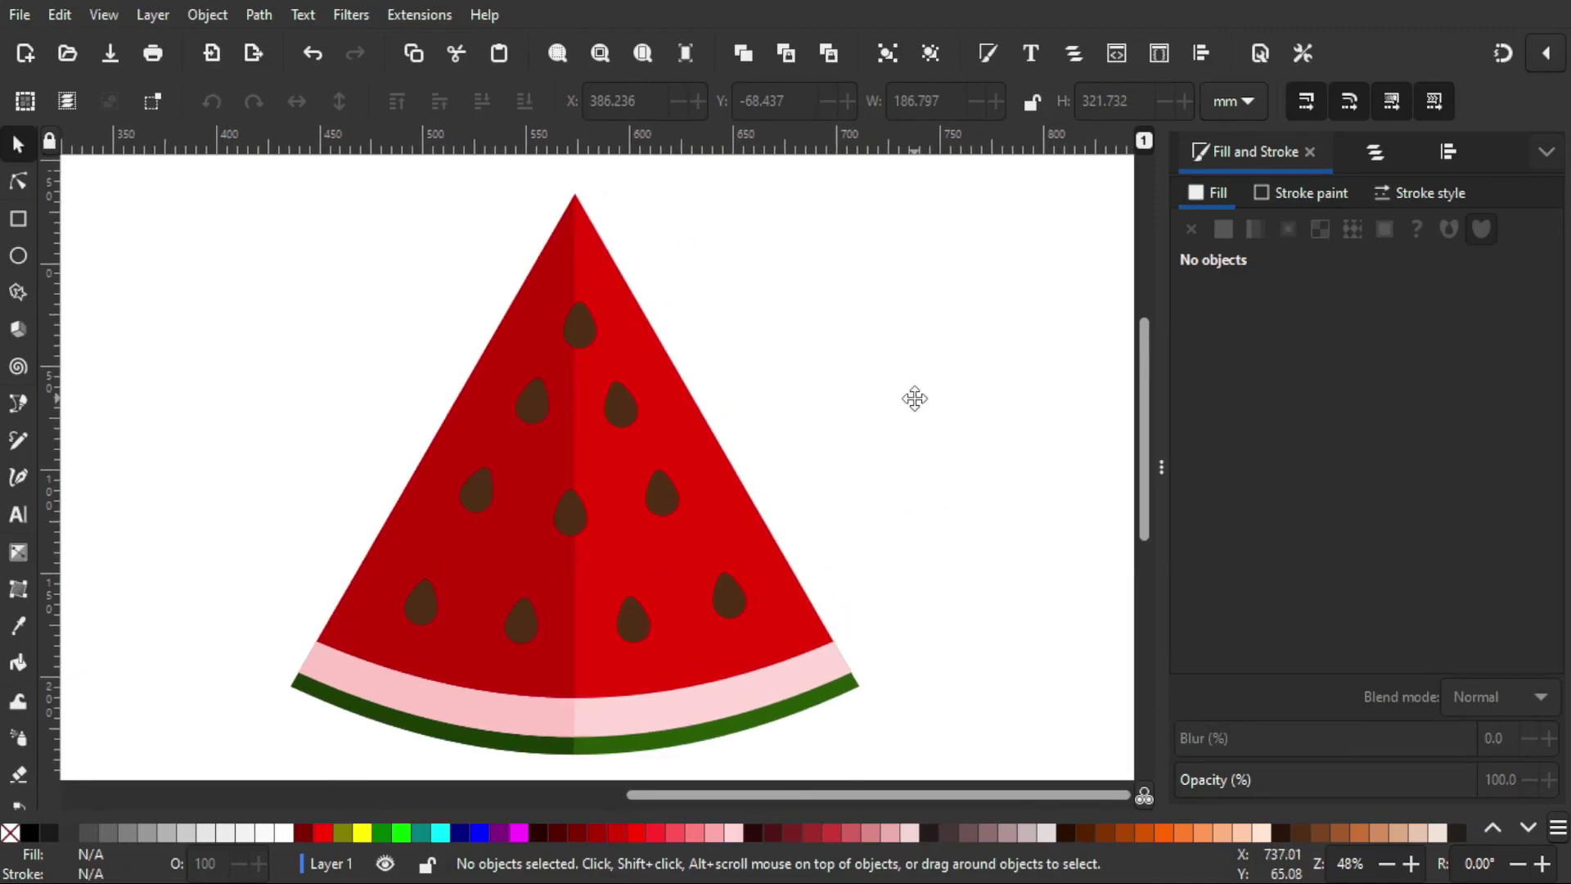